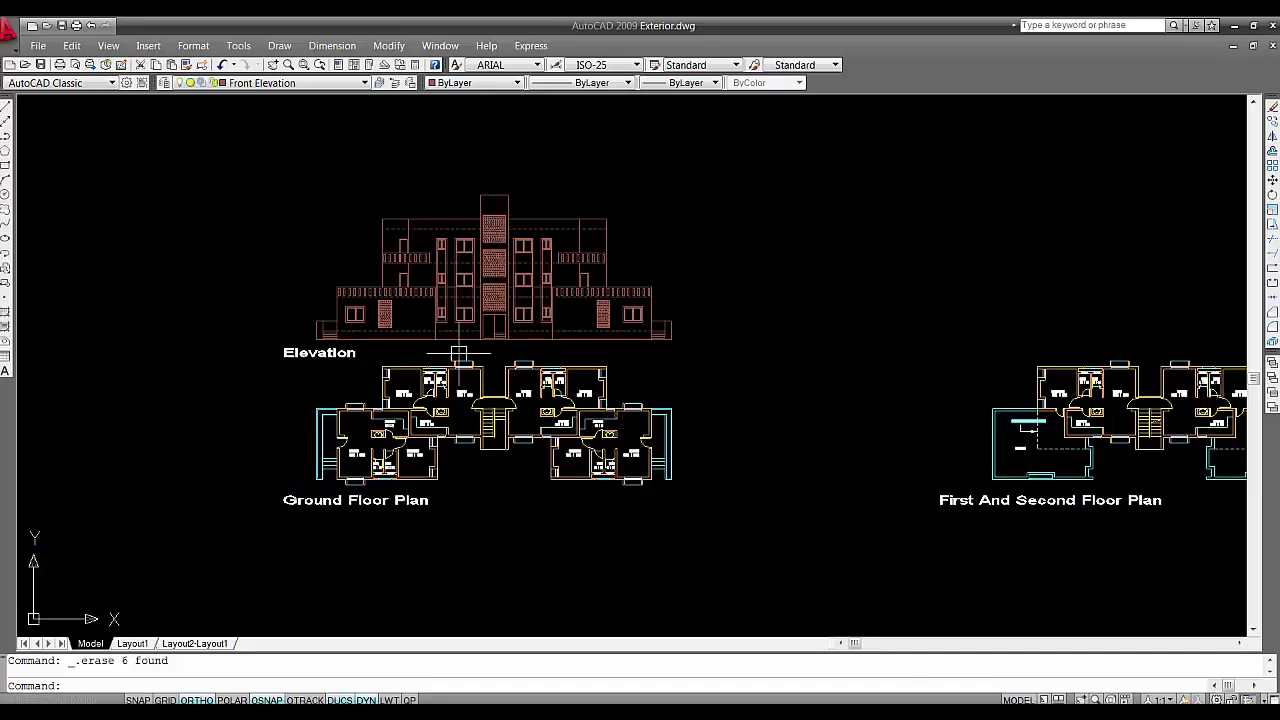
Examine the front elevation and the ground floor plan, checking how the elevation lines up with the rooms and staircase
middle_click_drag(458, 354, 529, 302)
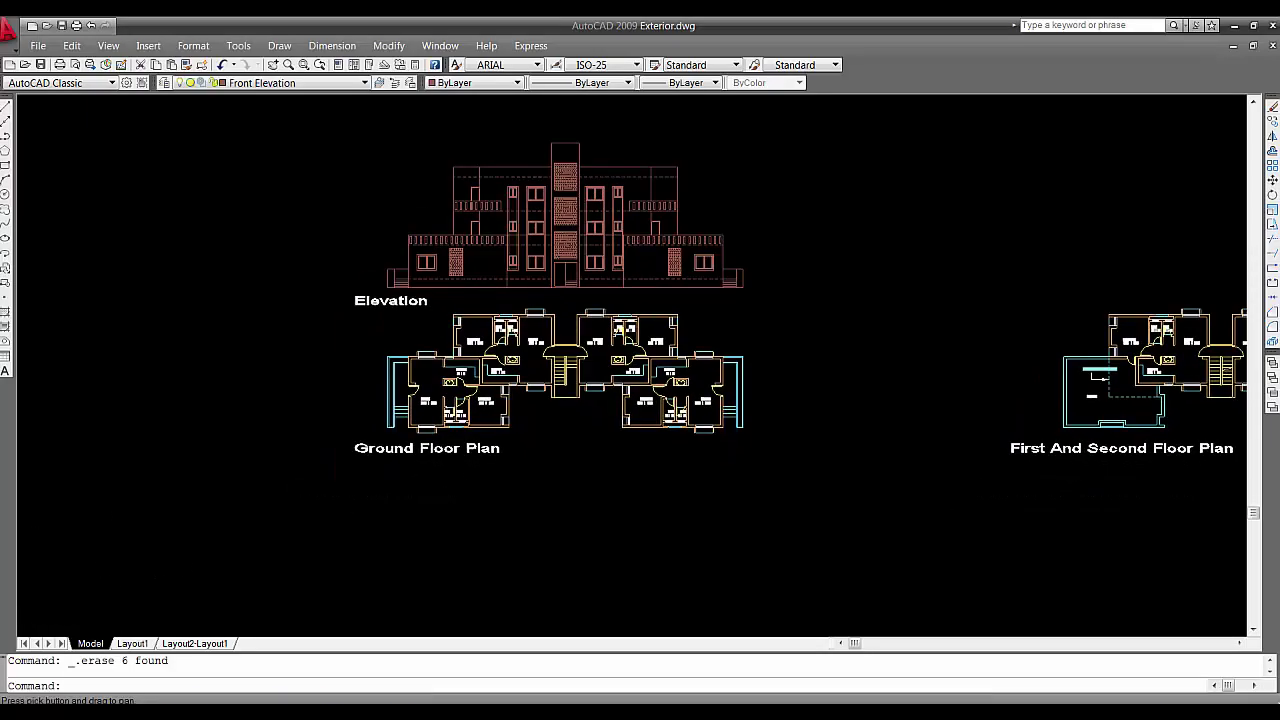
scroll(546, 270, "up", 3)
middle_click_drag(586, 209, 574, 280)
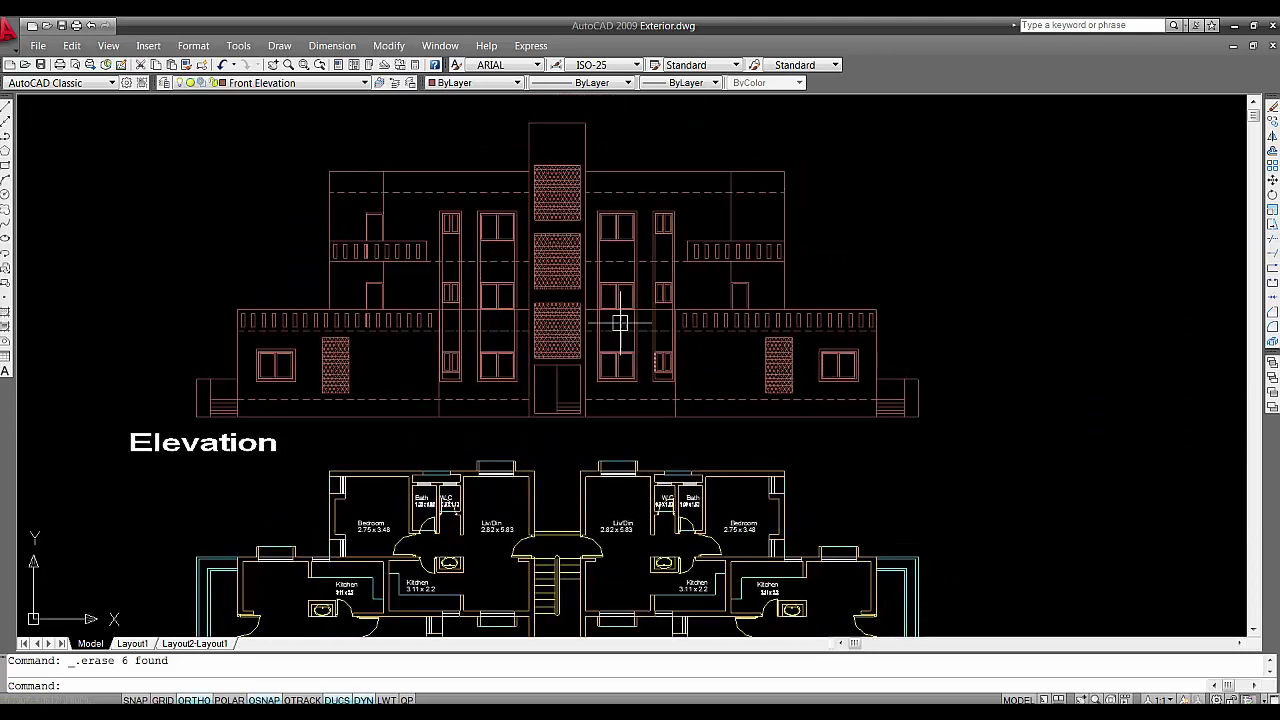
middle_click_drag(649, 439, 650, 234)
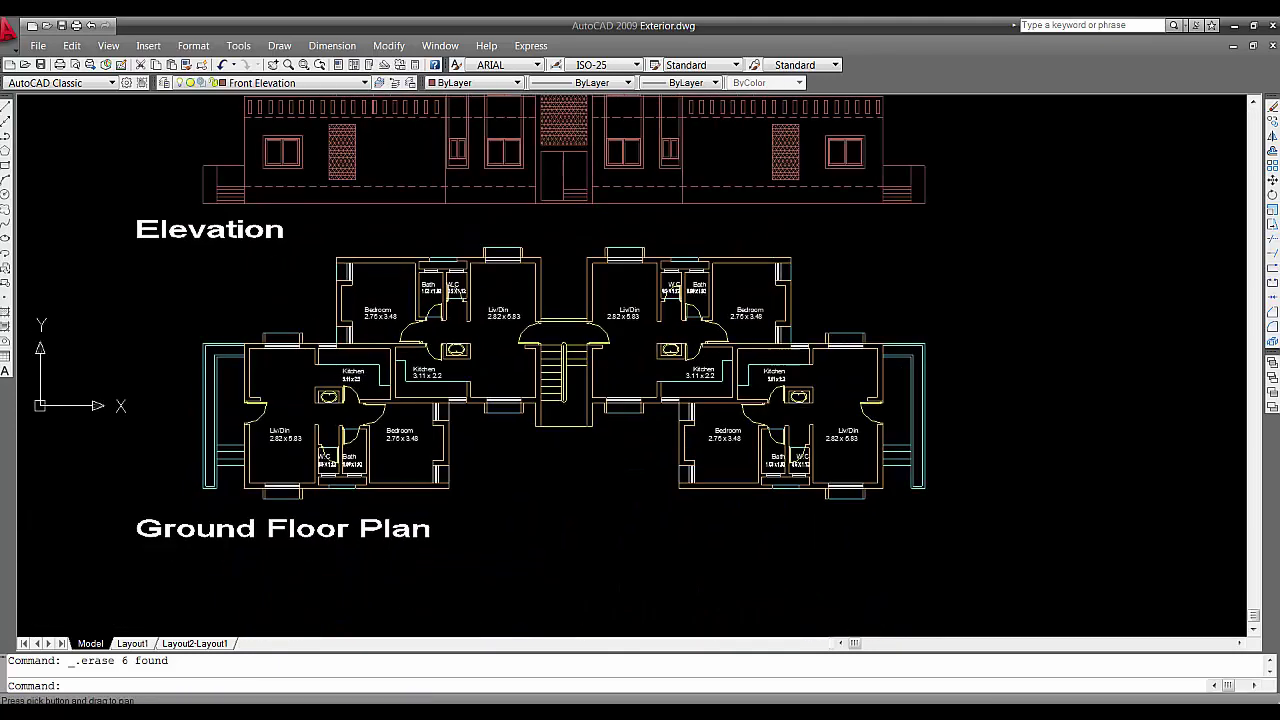
scroll(563, 337, "up", 2)
mouse_move(574, 332)
middle_mouse_down()
mouse_move(726, 306)
mouse_move(748, 289)
middle_mouse_up()
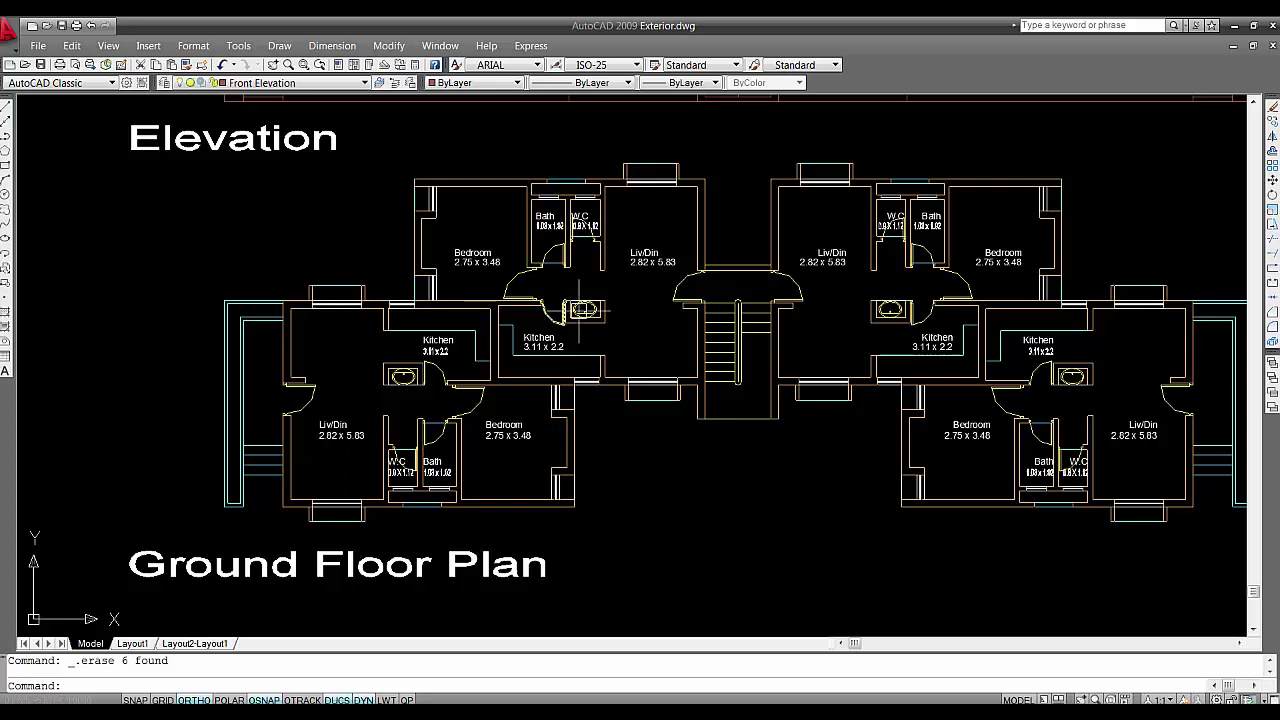
middle_click_drag(649, 458, 478, 485)
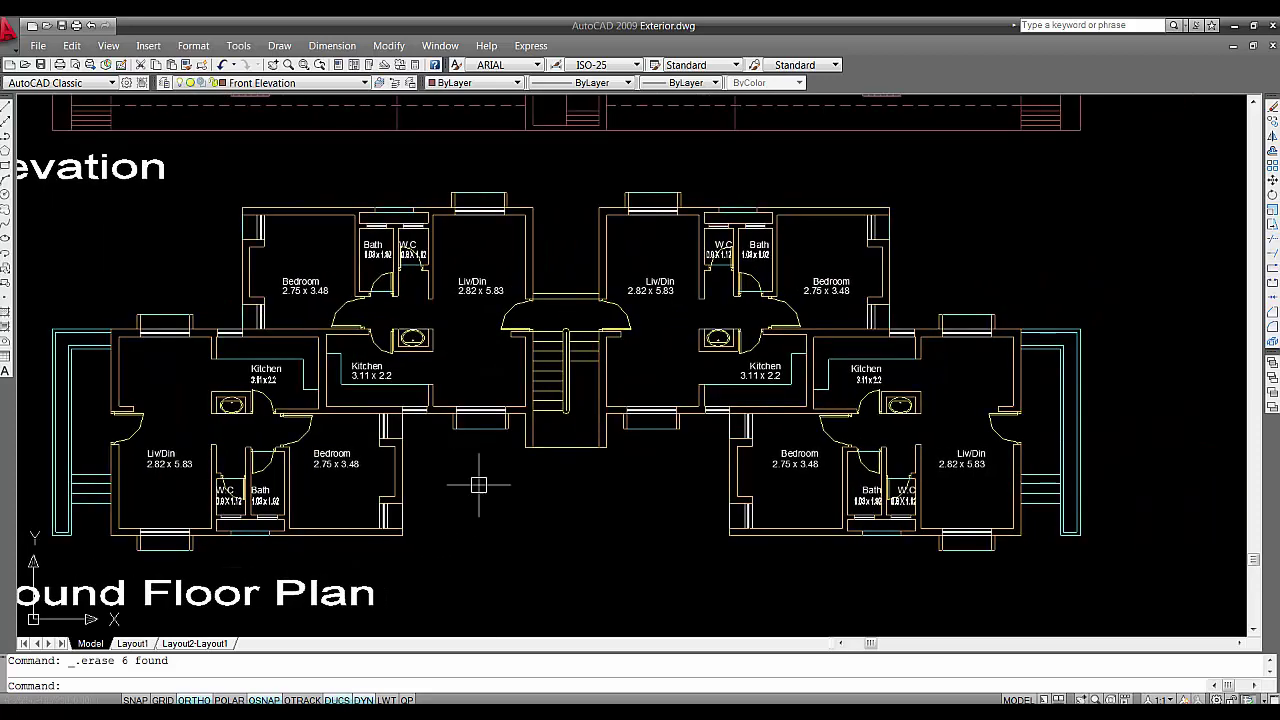
middle_click_drag(610, 367, 594, 363)
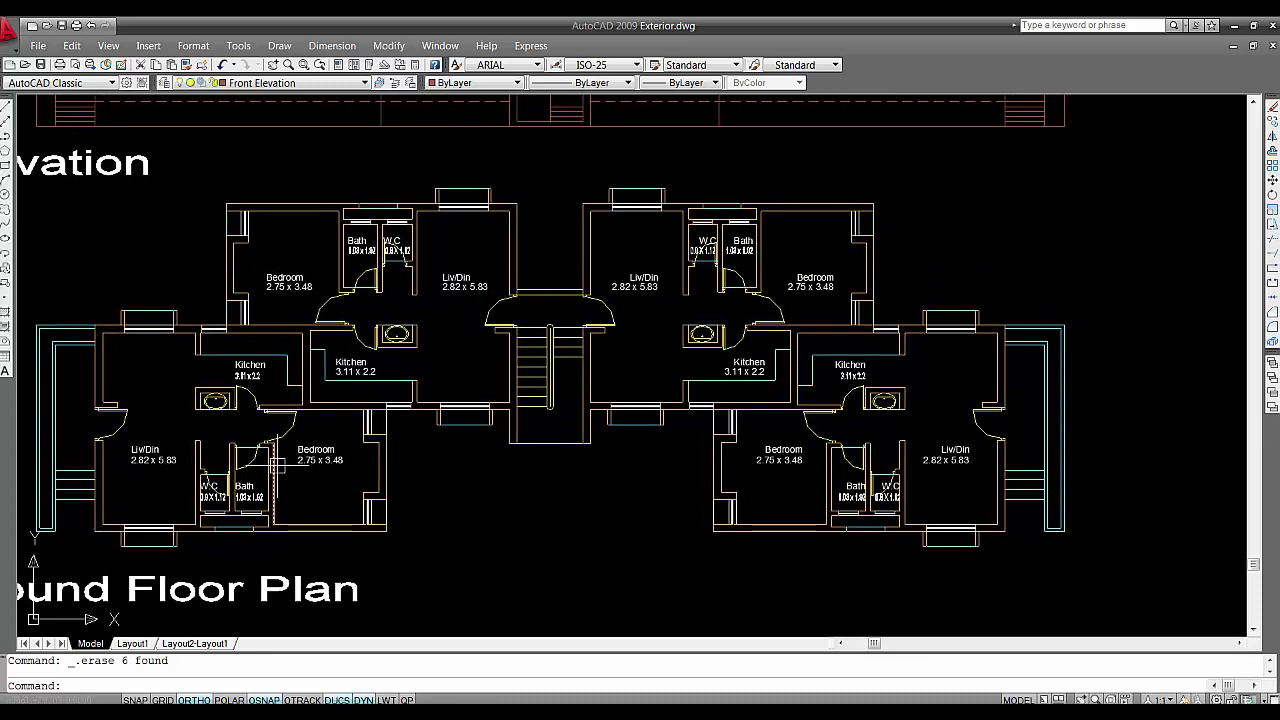
middle_click_drag(277, 465, 333, 469)
middle_click_drag(540, 460, 425, 418)
scroll(513, 407, "down", 2)
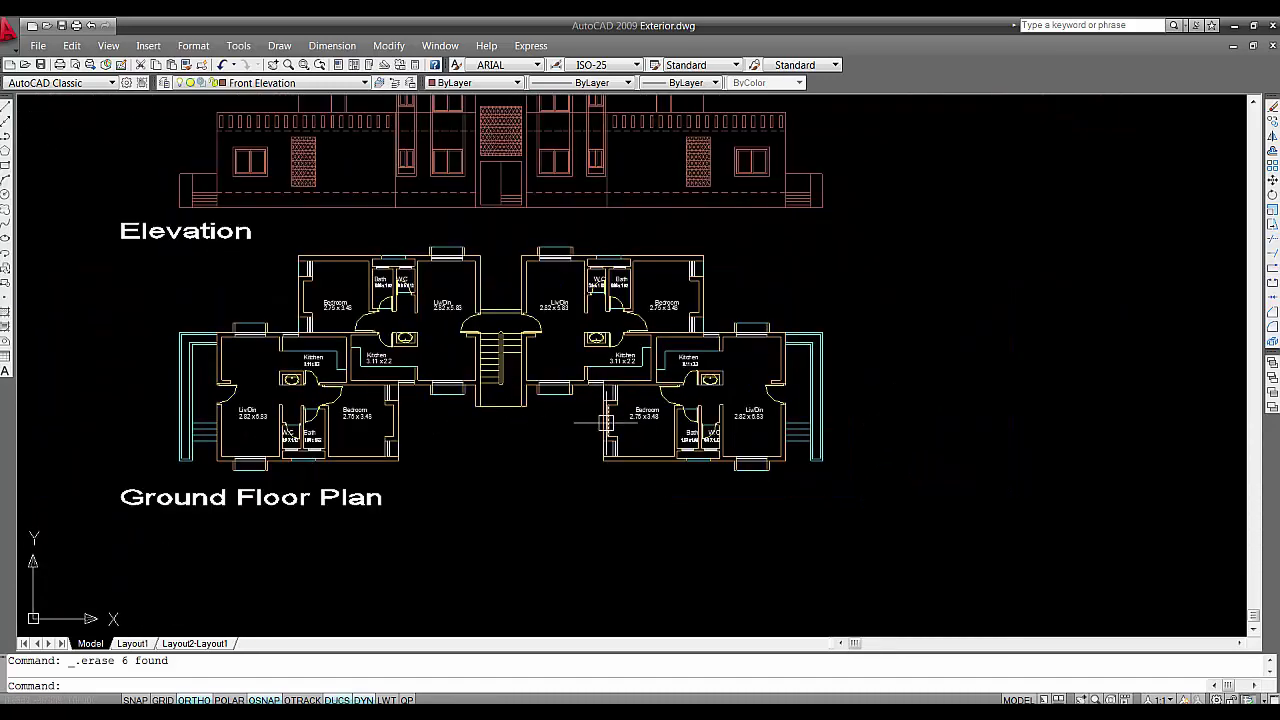
middle_click_drag(549, 267, 593, 438)
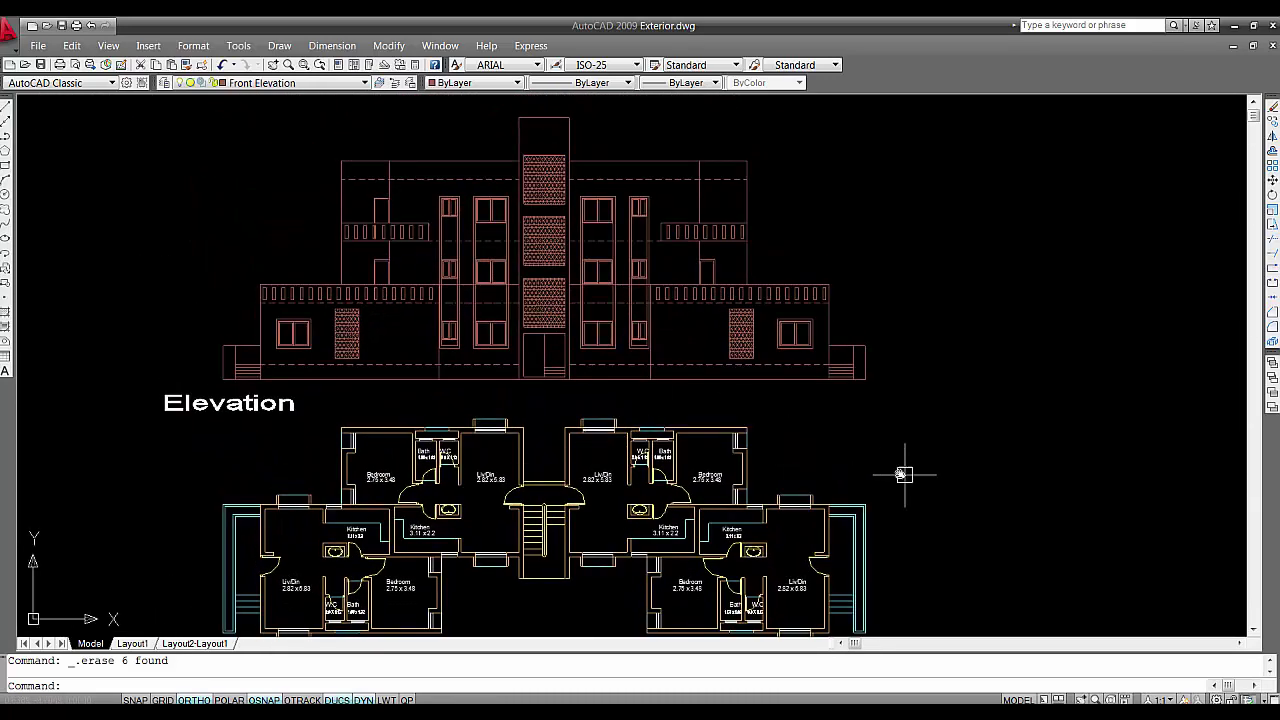
middle_click_drag(833, 487, 690, 421)
middle_click_drag(441, 415, 629, 383)
scroll(625, 372, "down", 2)
middle_click_drag(680, 342, 580, 314)
scroll(535, 392, "up", 2)
mouse_move(507, 347)
middle_mouse_down()
mouse_move(596, 369)
mouse_move(558, 464)
middle_mouse_up()
mouse_move(462, 456)
middle_mouse_down()
mouse_move(462, 396)
mouse_move(466, 410)
middle_mouse_up()
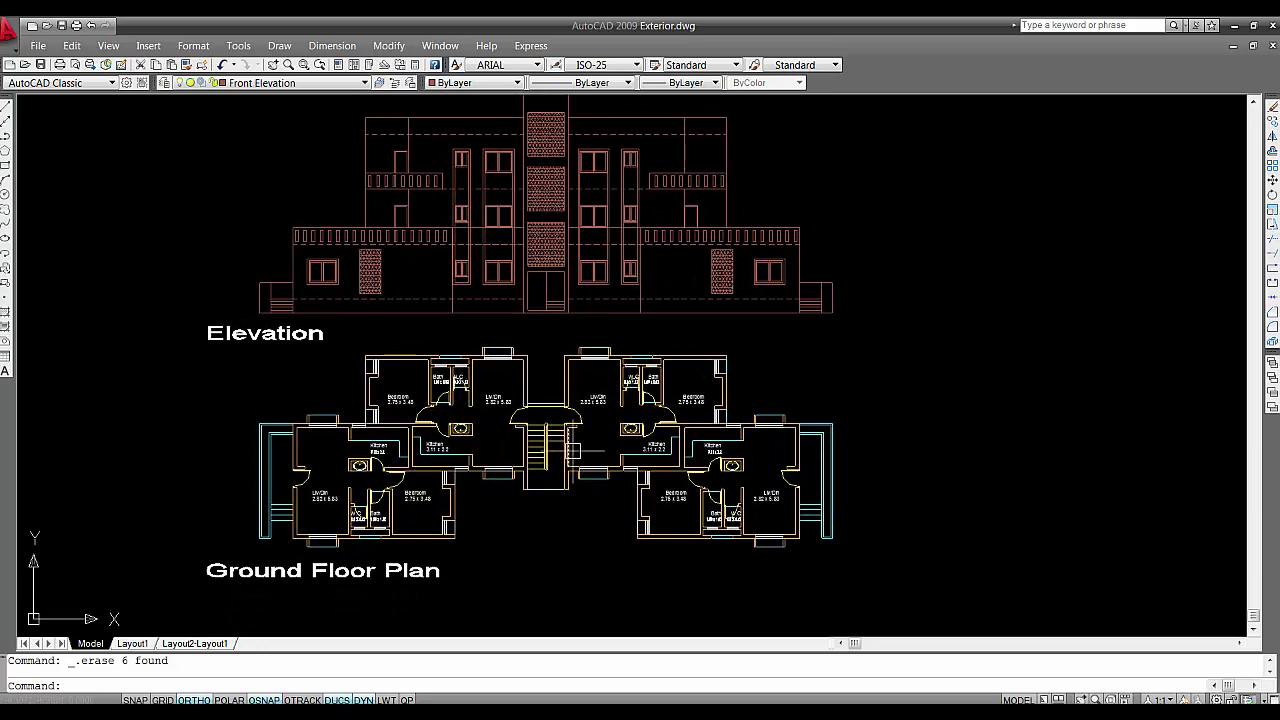
middle_click_drag(573, 451, 541, 421)
mouse_move(544, 220)
middle_mouse_down()
mouse_move(573, 279)
mouse_move(574, 318)
middle_mouse_up()
scroll(556, 268, "up", 2)
Use Quick Select to pick all Text objects in the entire drawing with the Select All operator, and erase them
left_click(240, 47)
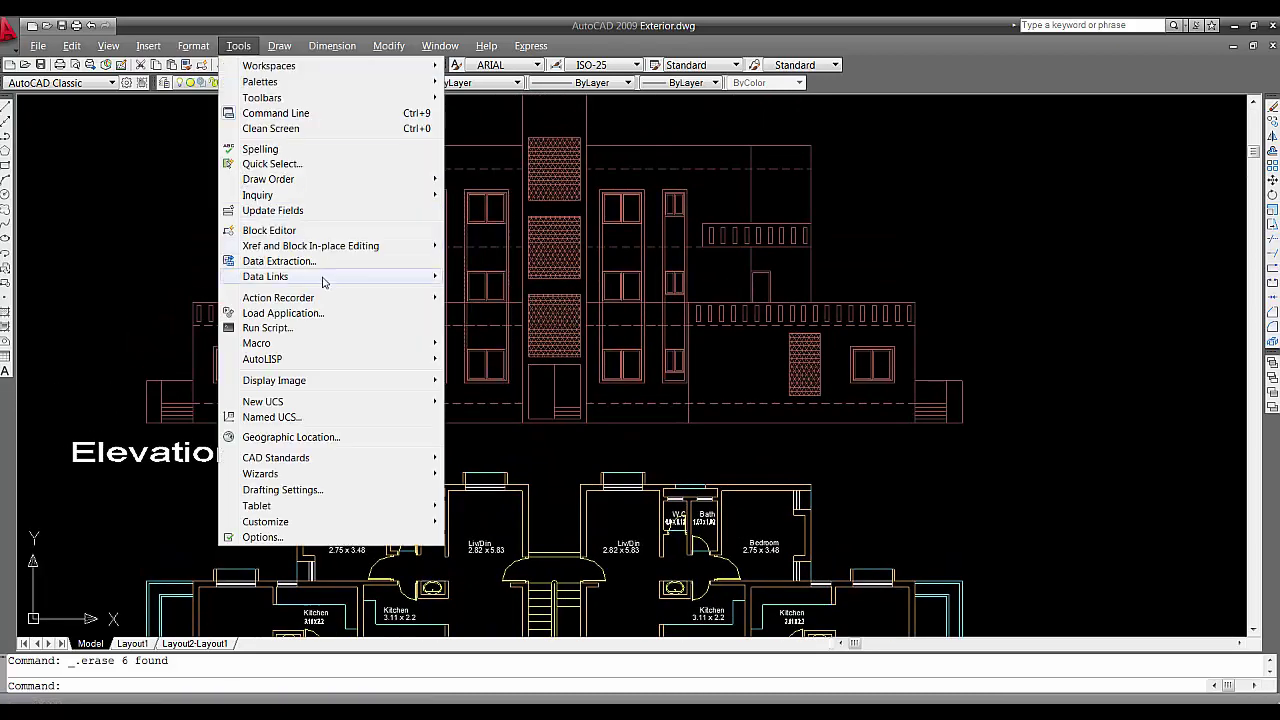
left_click(272, 164)
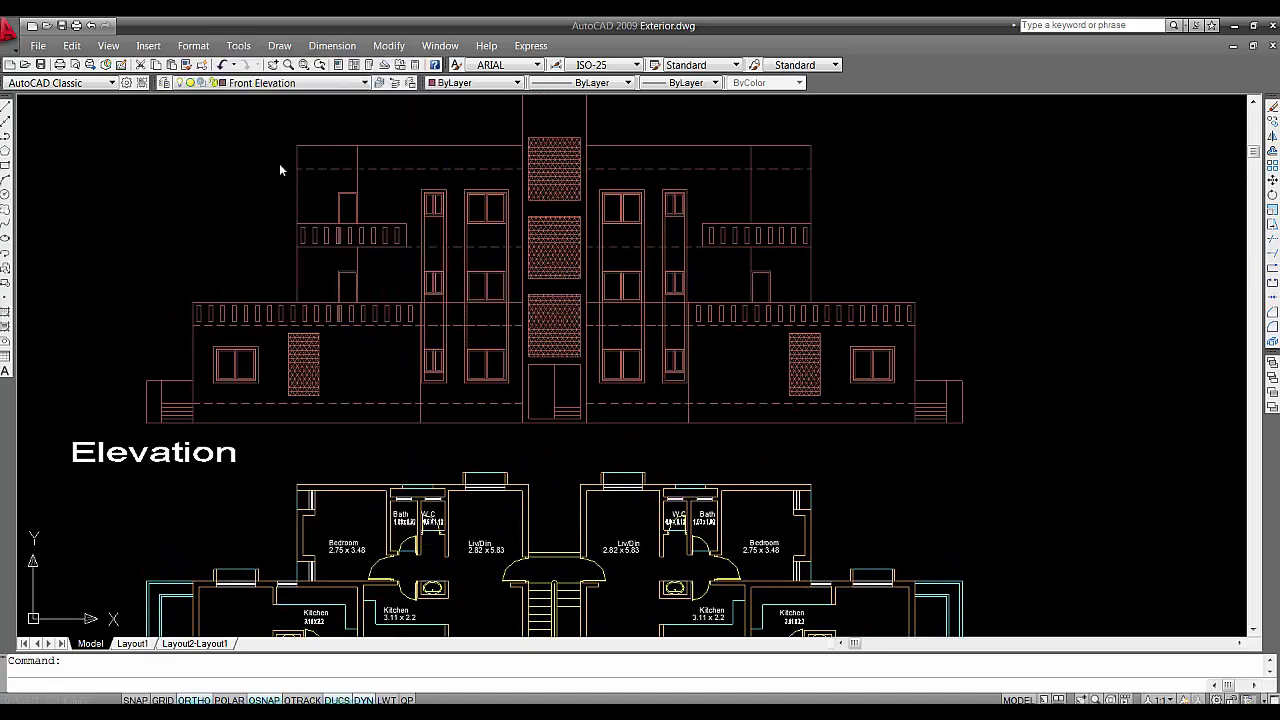
left_click(637, 230)
left_click(645, 290)
left_click(670, 398)
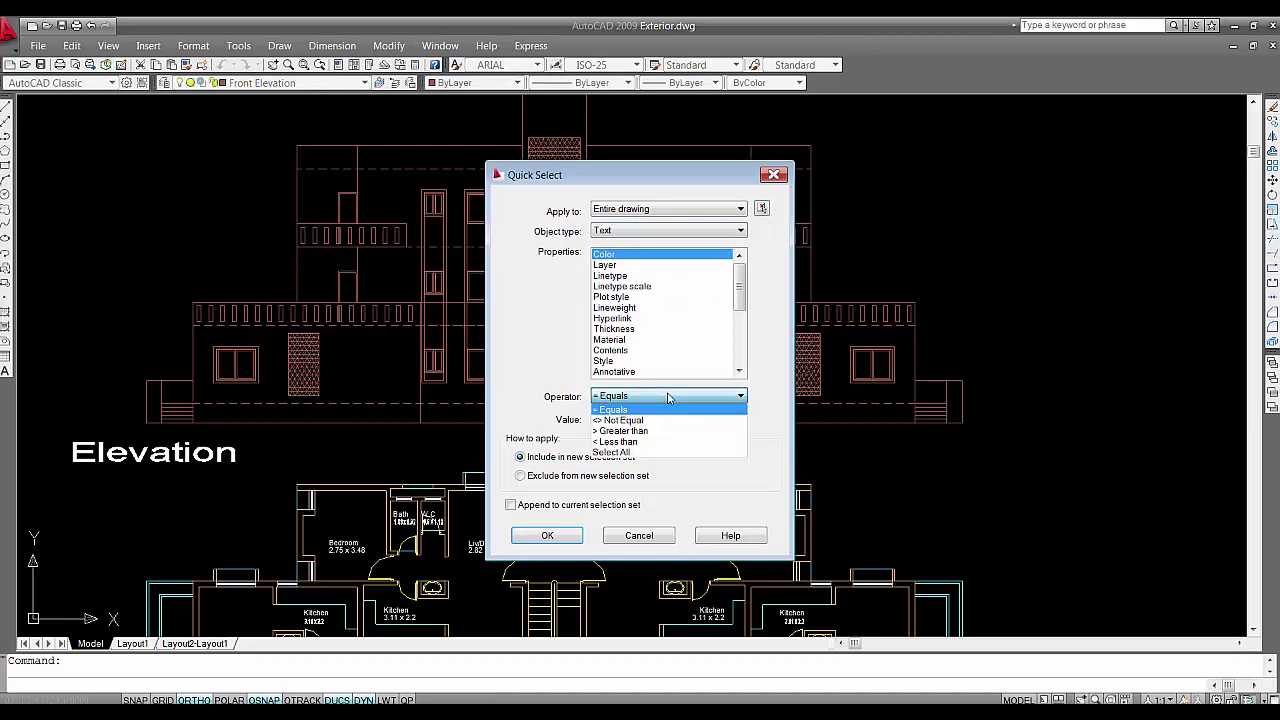
left_click(615, 458)
left_click(548, 536)
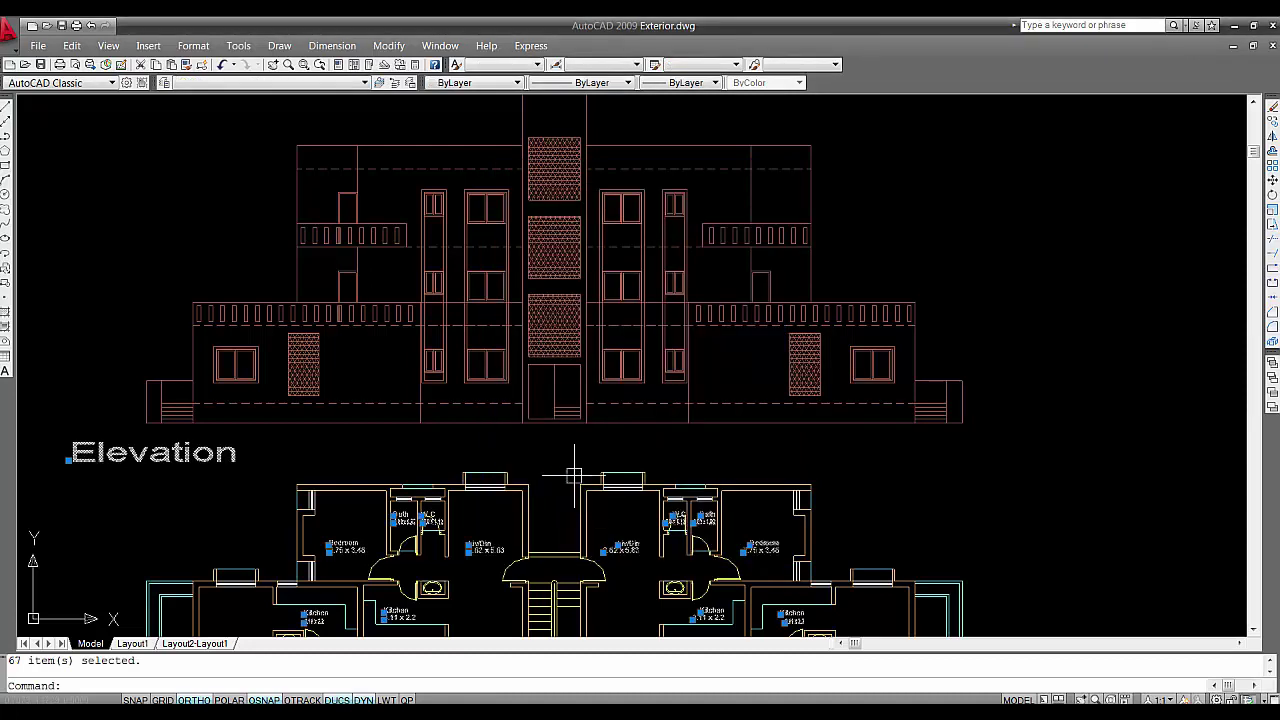
key("Delete")
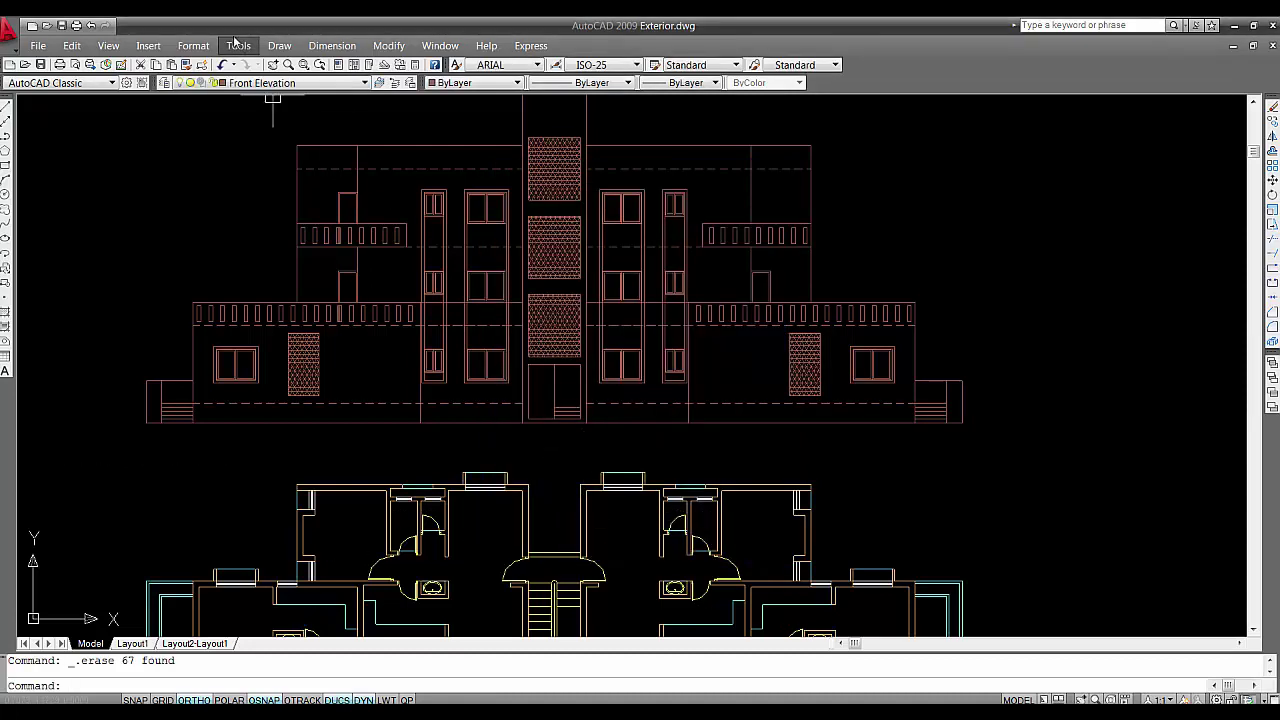
Use Quick Select to pick all Hatch objects in the entire drawing with the Select All operator, and erase them
left_click(236, 44)
right_click(182, 166)
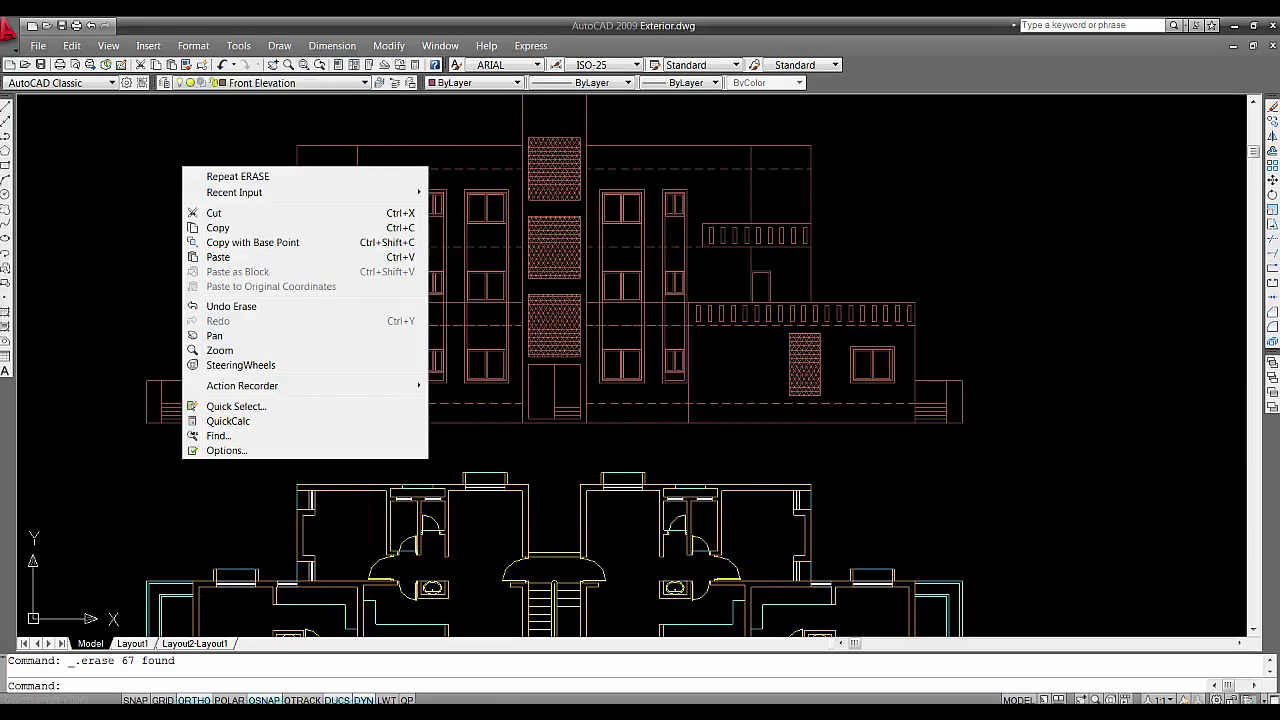
left_click(236, 406)
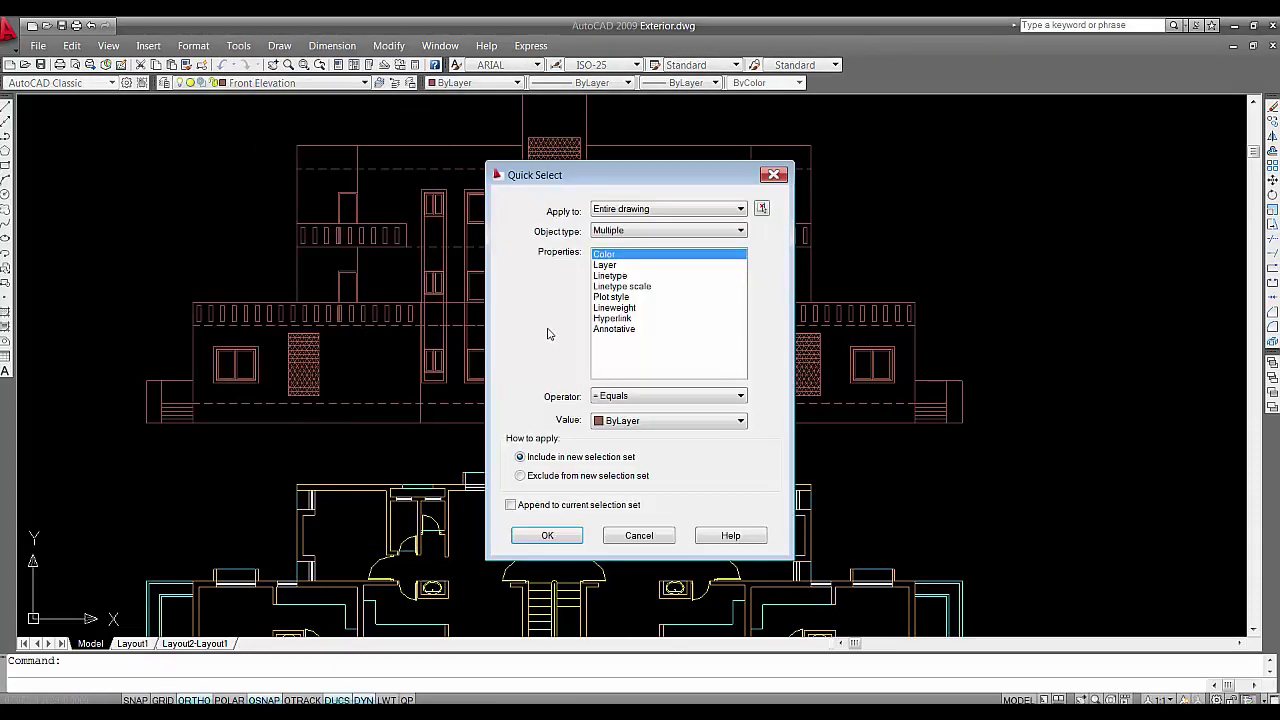
left_click(622, 230)
left_click(612, 290)
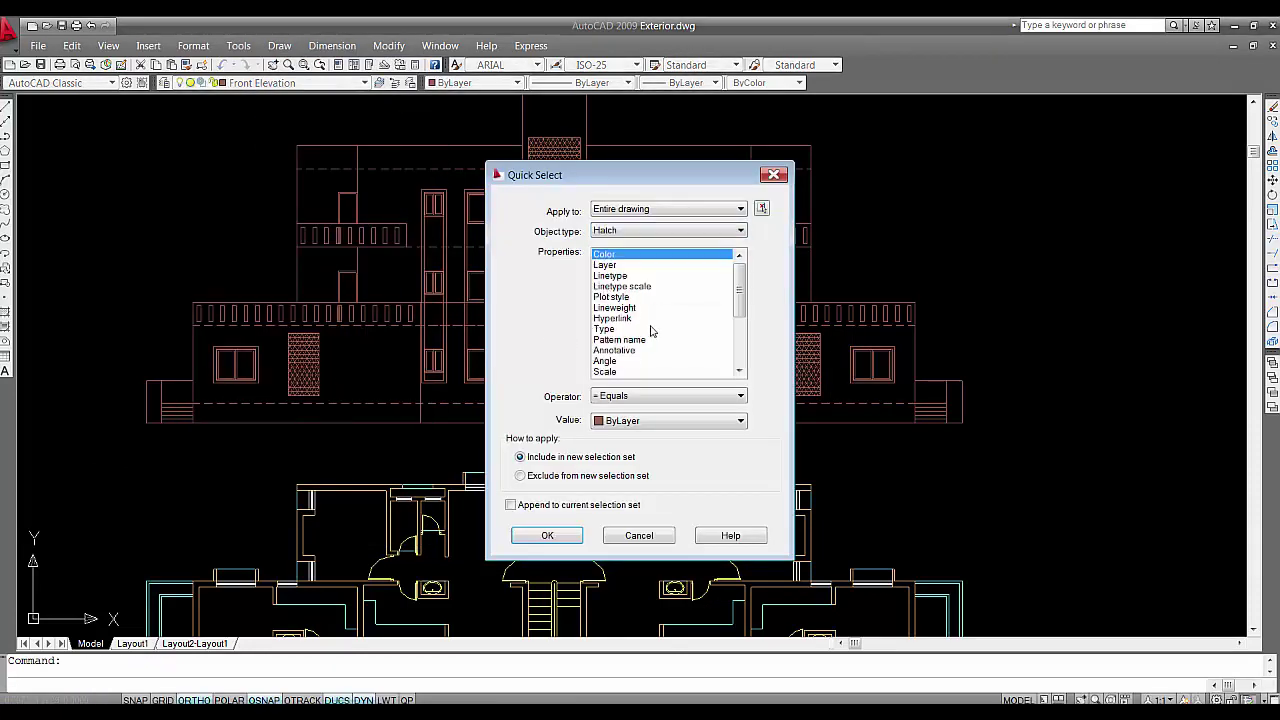
left_click(660, 396)
left_click(617, 452)
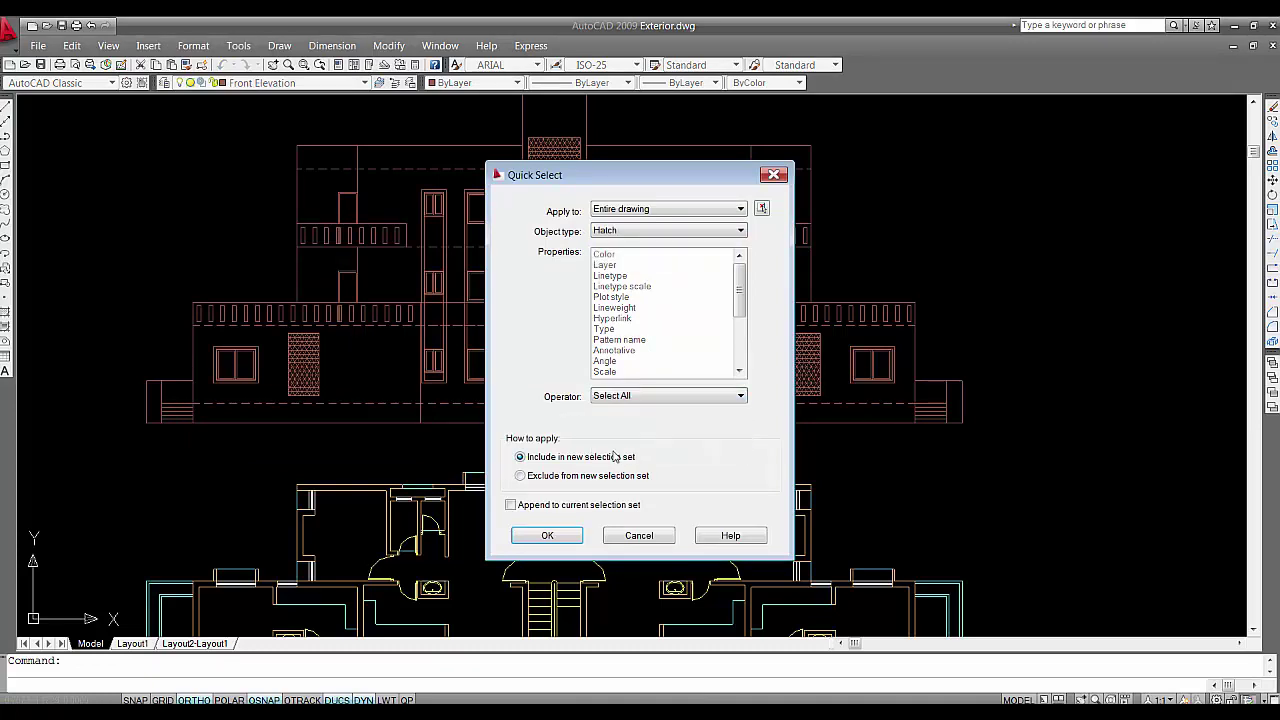
left_click(548, 537)
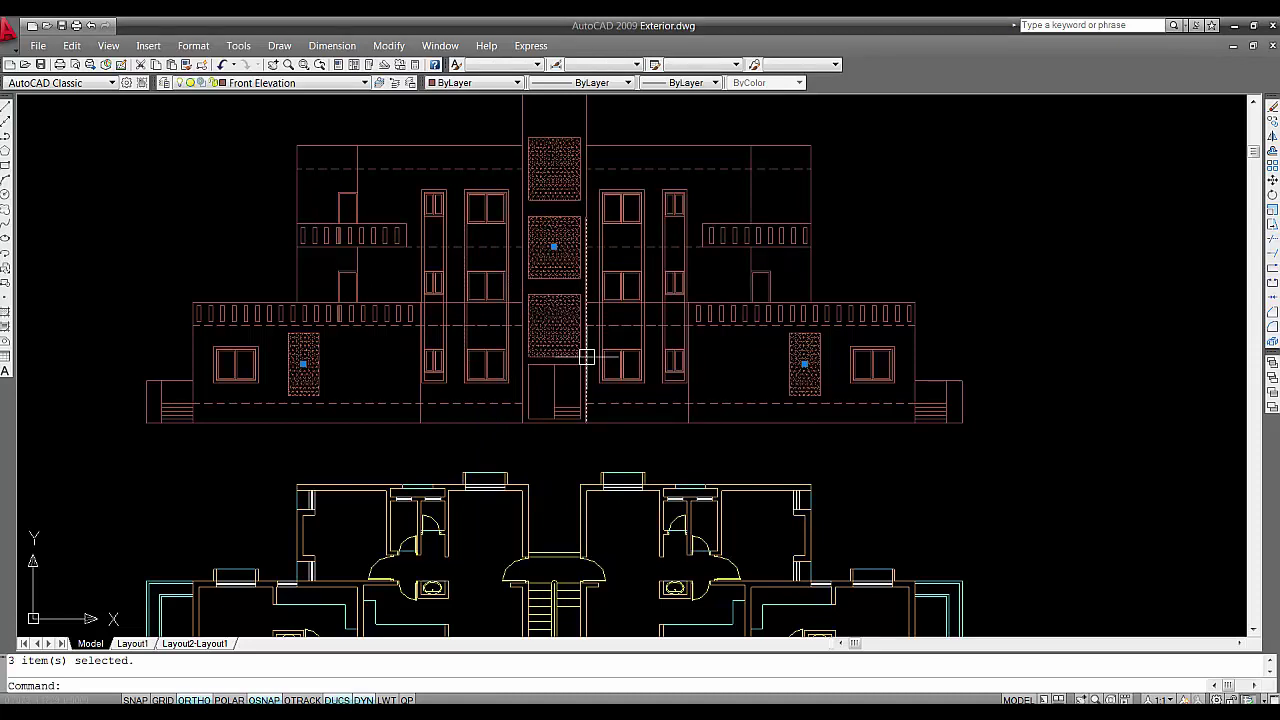
key("Delete")
Select the dashed horizontal floor lines on both halves of the elevation and set their linetype to ByLayer
scroll(450, 352, "up", 5)
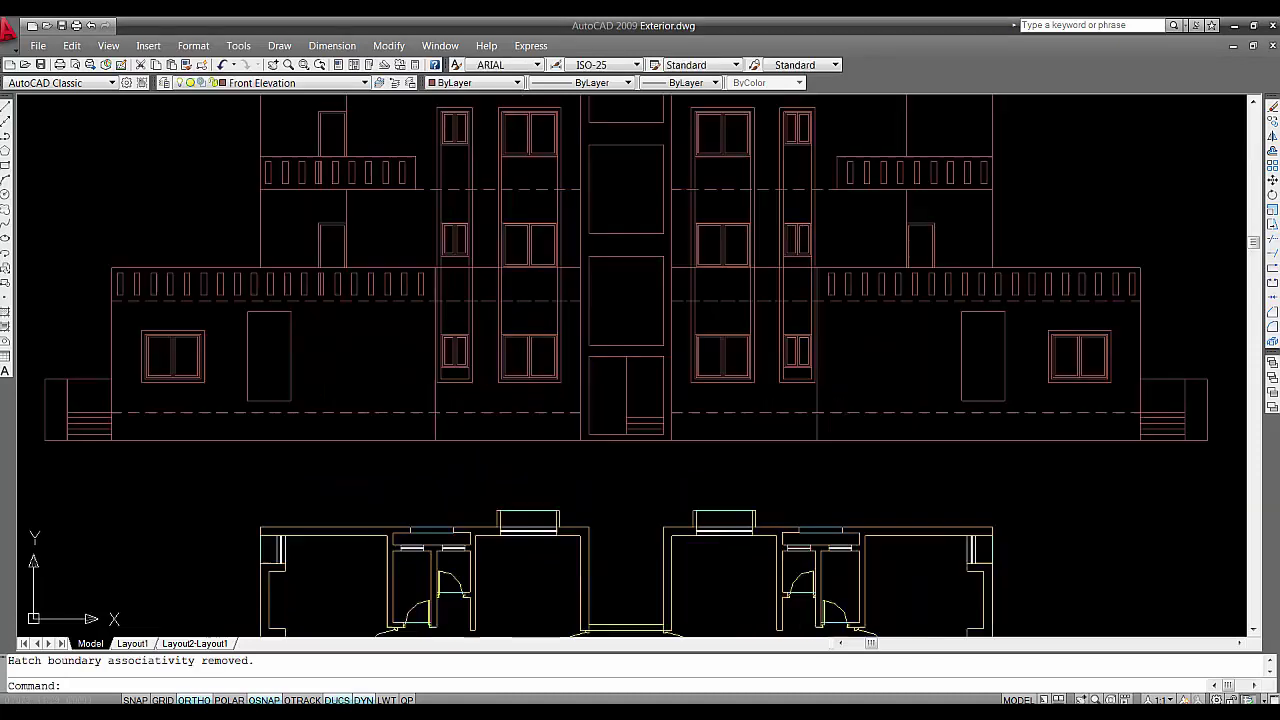
left_click_drag(491, 437, 464, 411)
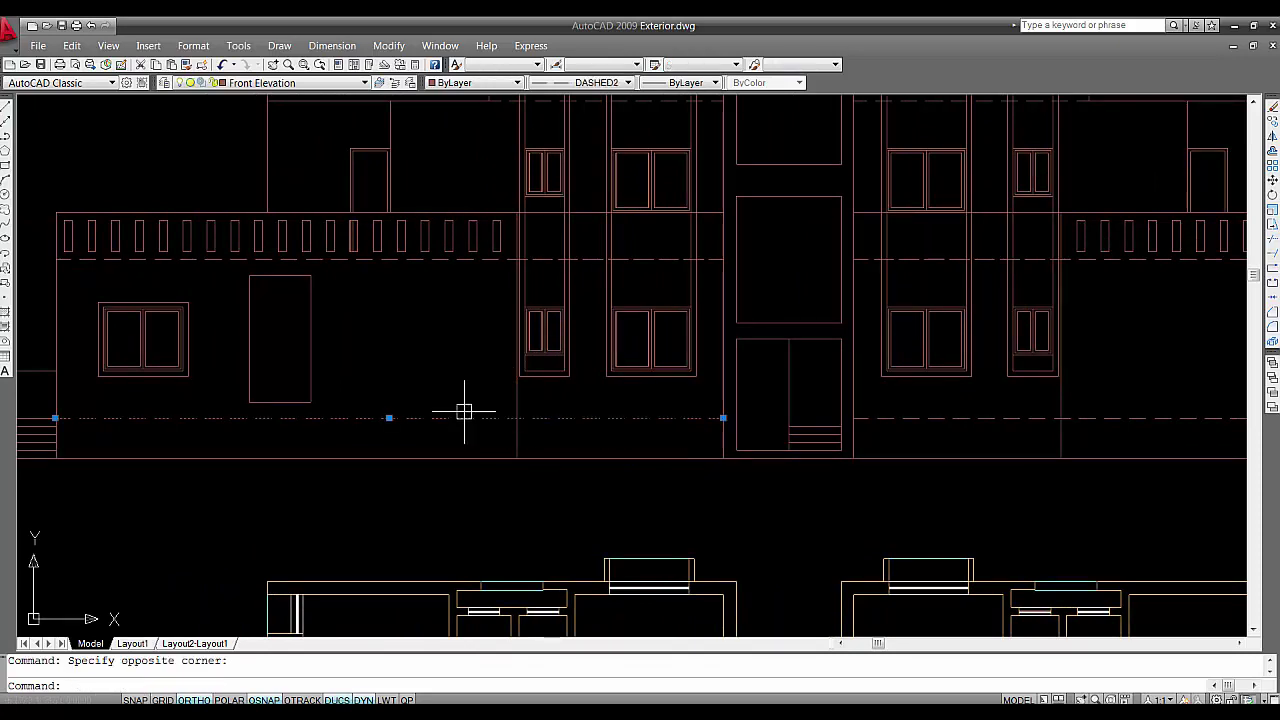
left_click(468, 260)
middle_click_drag(468, 262, 486, 349)
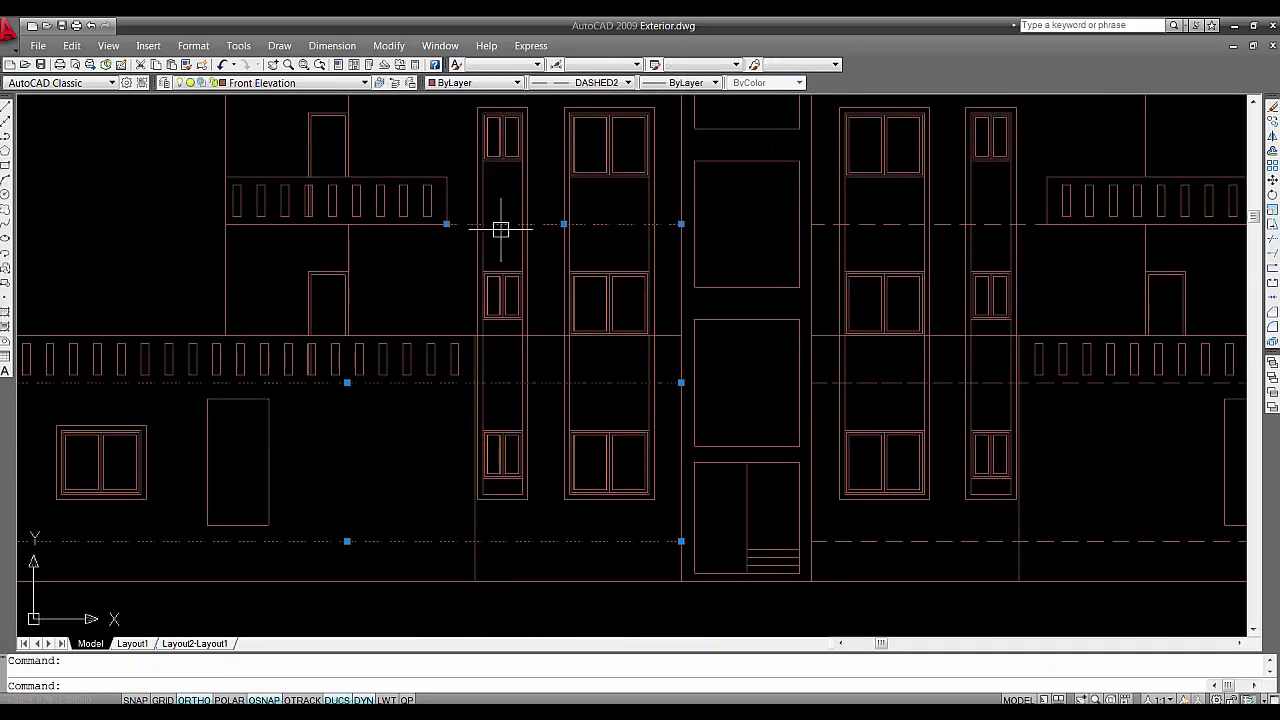
middle_click_drag(602, 224, 544, 362)
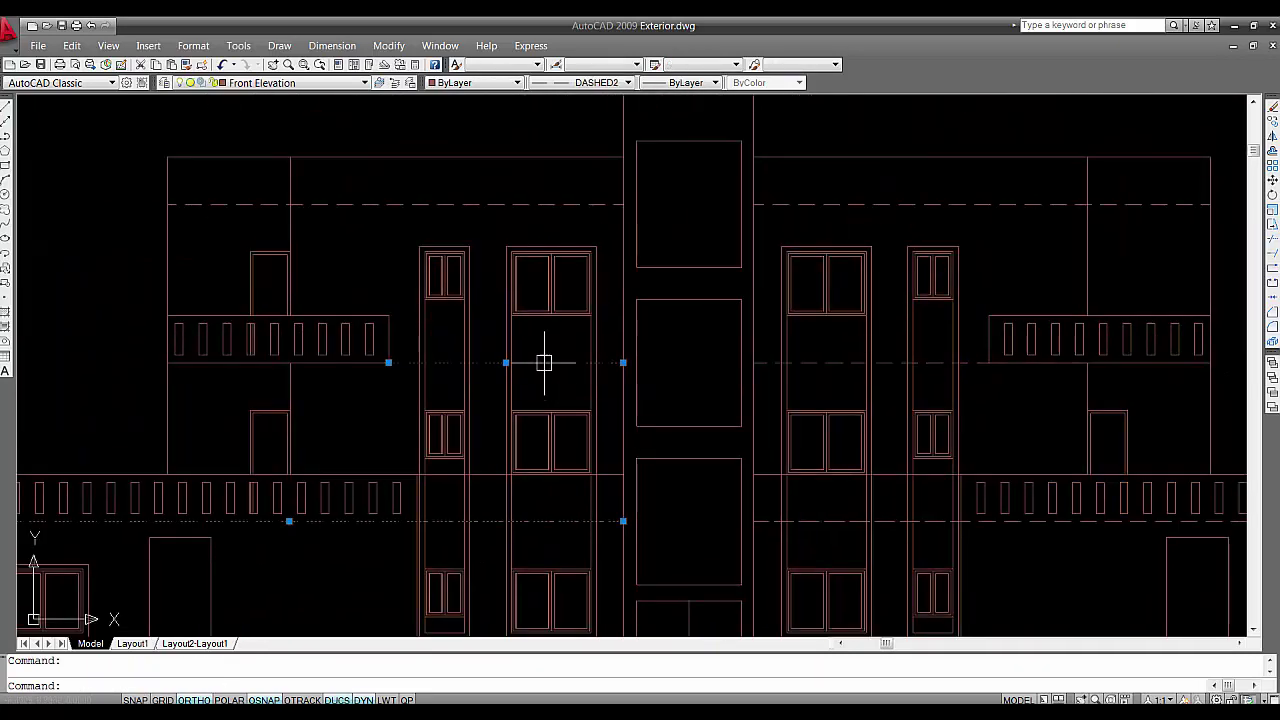
left_click(946, 206)
middle_click_drag(920, 373, 864, 280)
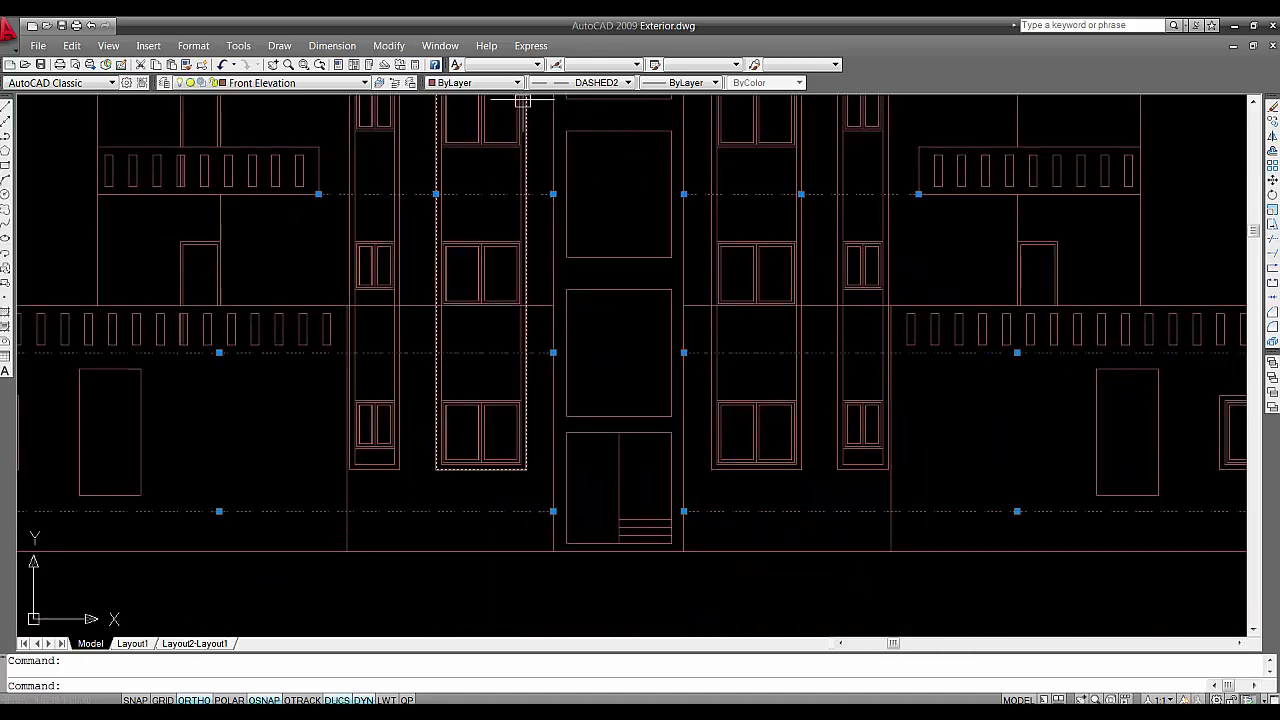
left_click(600, 83)
left_click(588, 98)
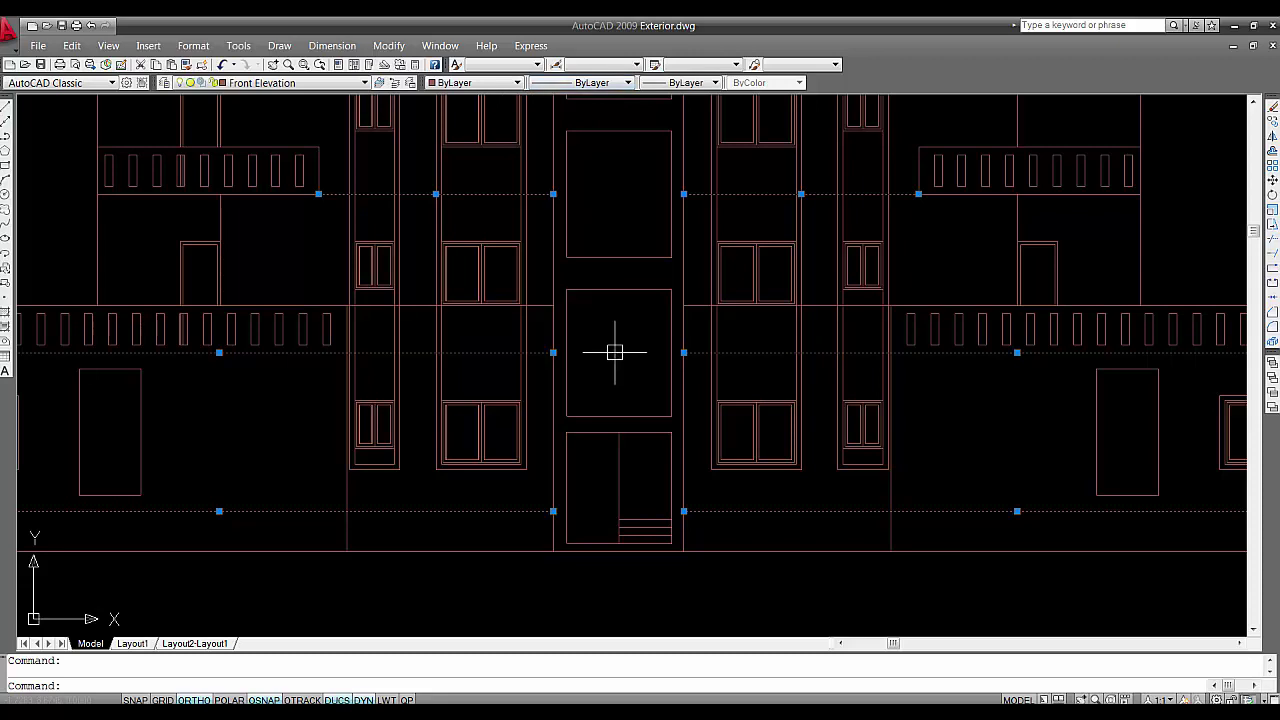
key("Escape")
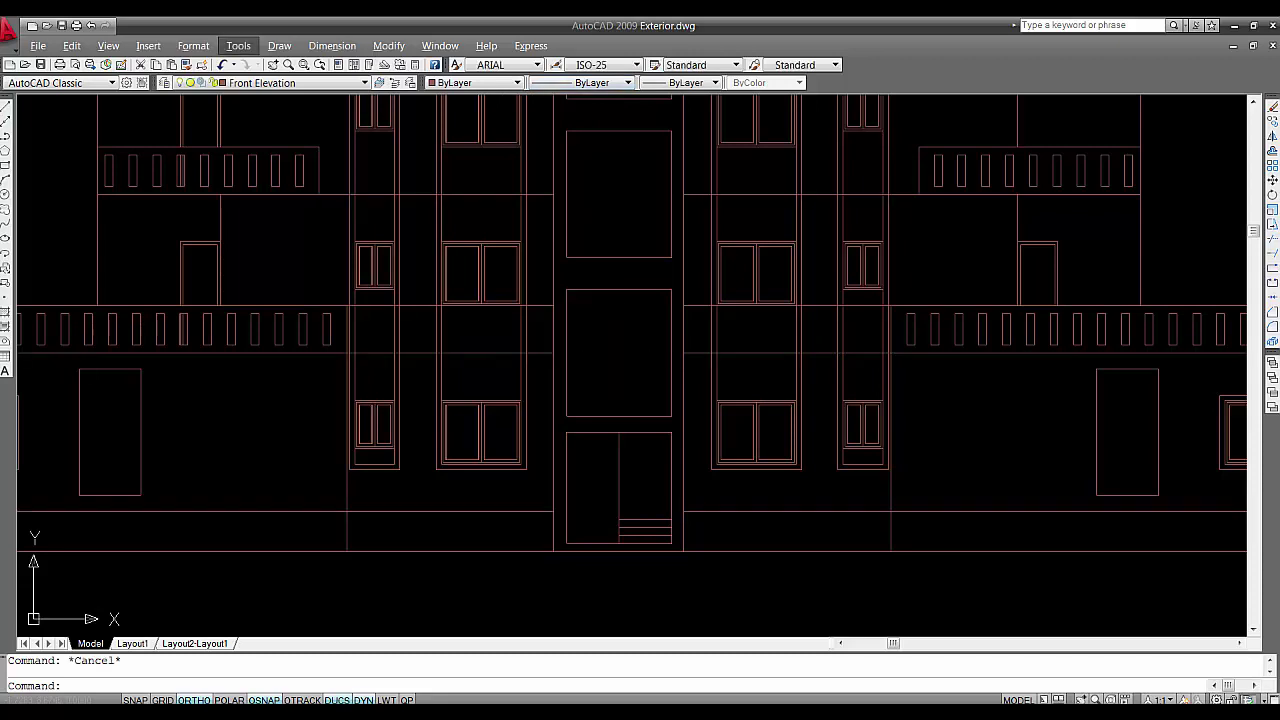
middle_click_drag(465, 327, 507, 339)
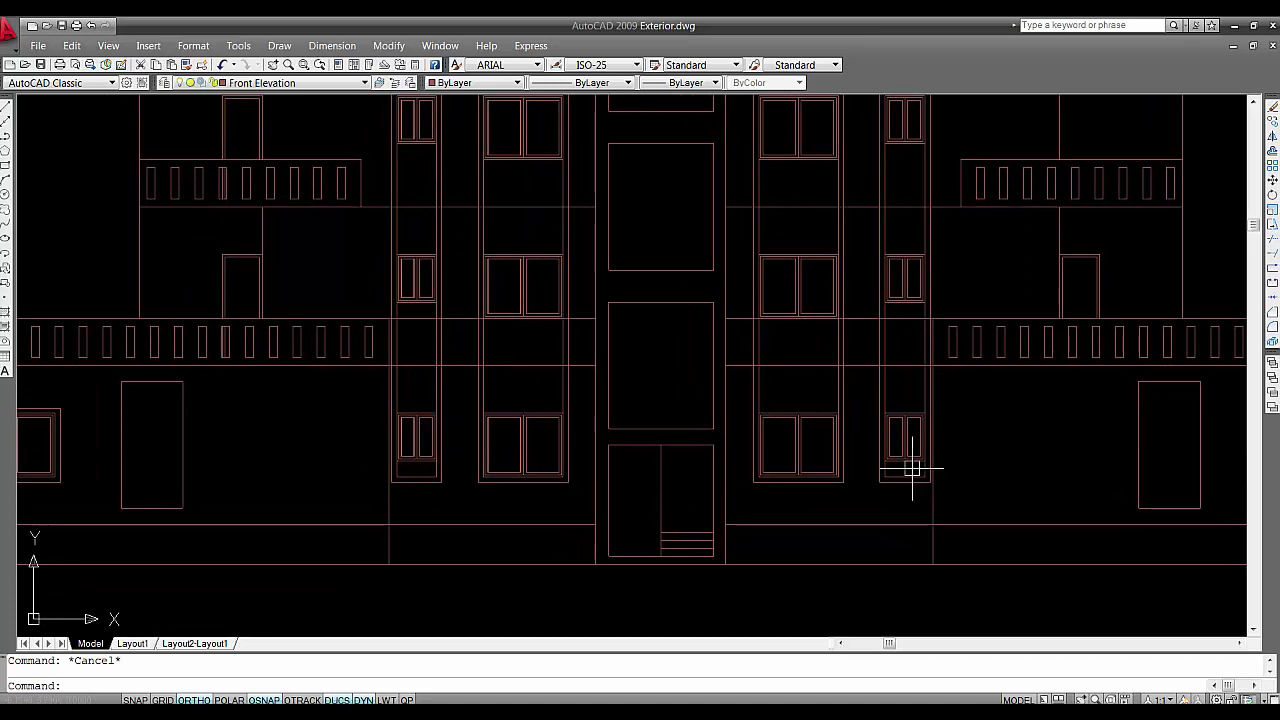
scroll(414, 334, "down", 5)
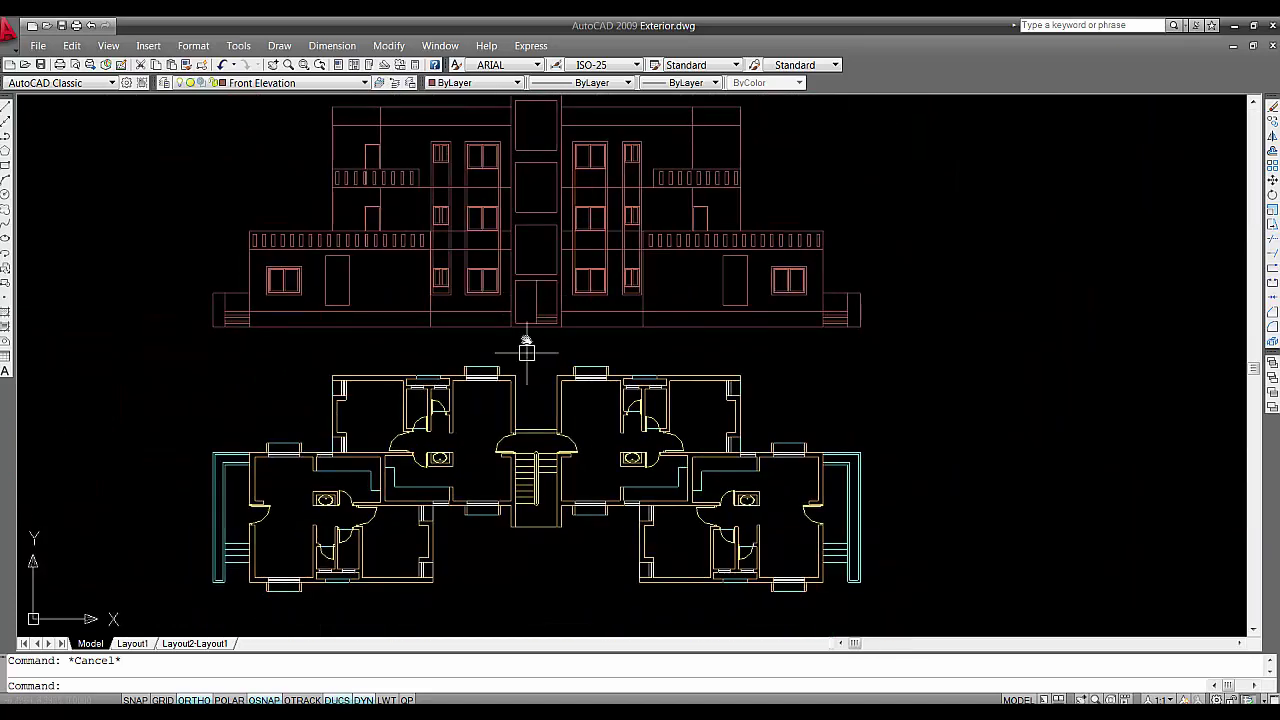
middle_click_drag(526, 347, 526, 271)
scroll(534, 309, "up", 1)
mouse_move(570, 346)
middle_mouse_down()
mouse_move(580, 255)
mouse_move(592, 285)
middle_mouse_up()
scroll(591, 291, "up", 1)
scroll(591, 291, "down", 1)
left_click(556, 202)
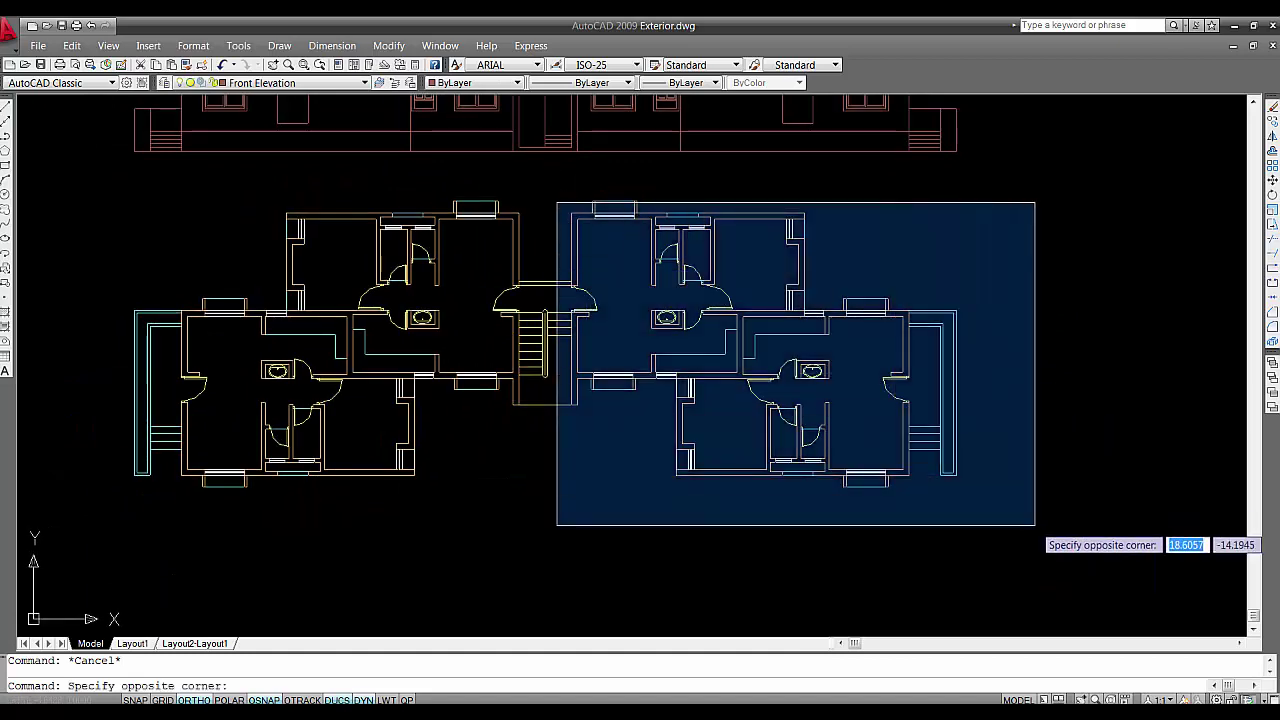
left_click(1035, 525)
key("Escape")
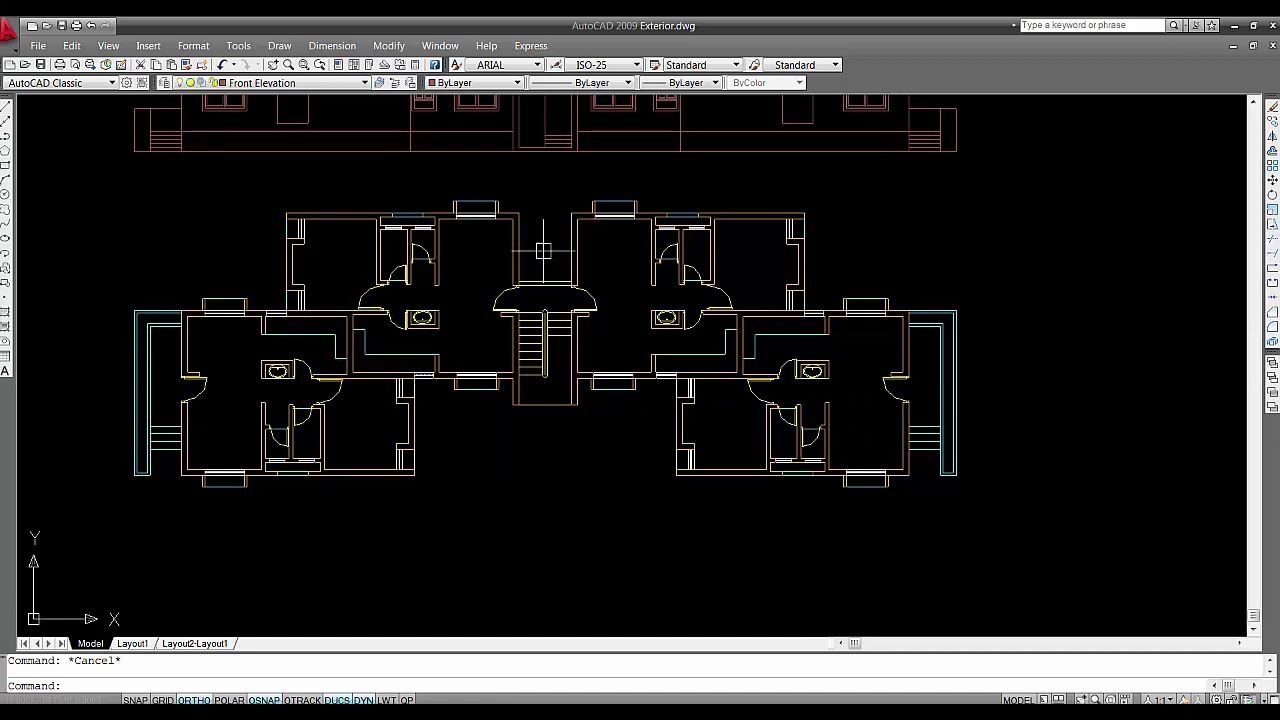
Erase the half of the ground floor plan to the right of the staircase
left_click(566, 196)
left_click(990, 499)
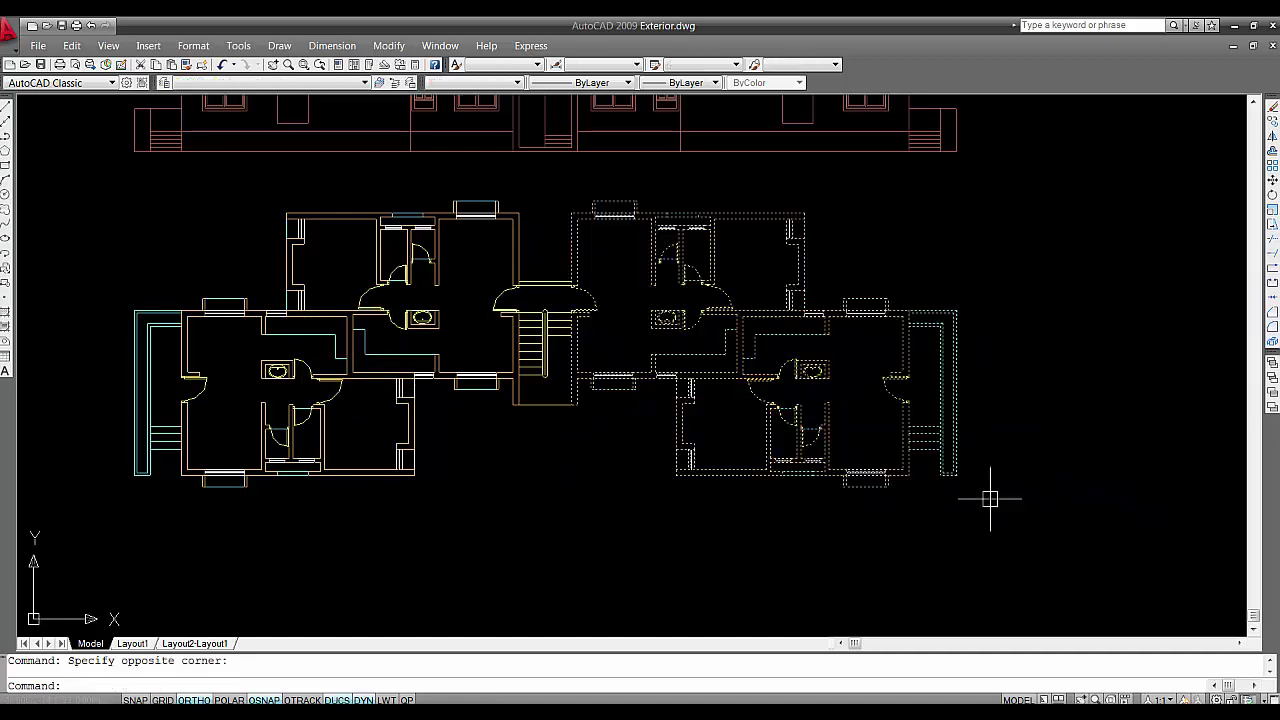
key("Delete")
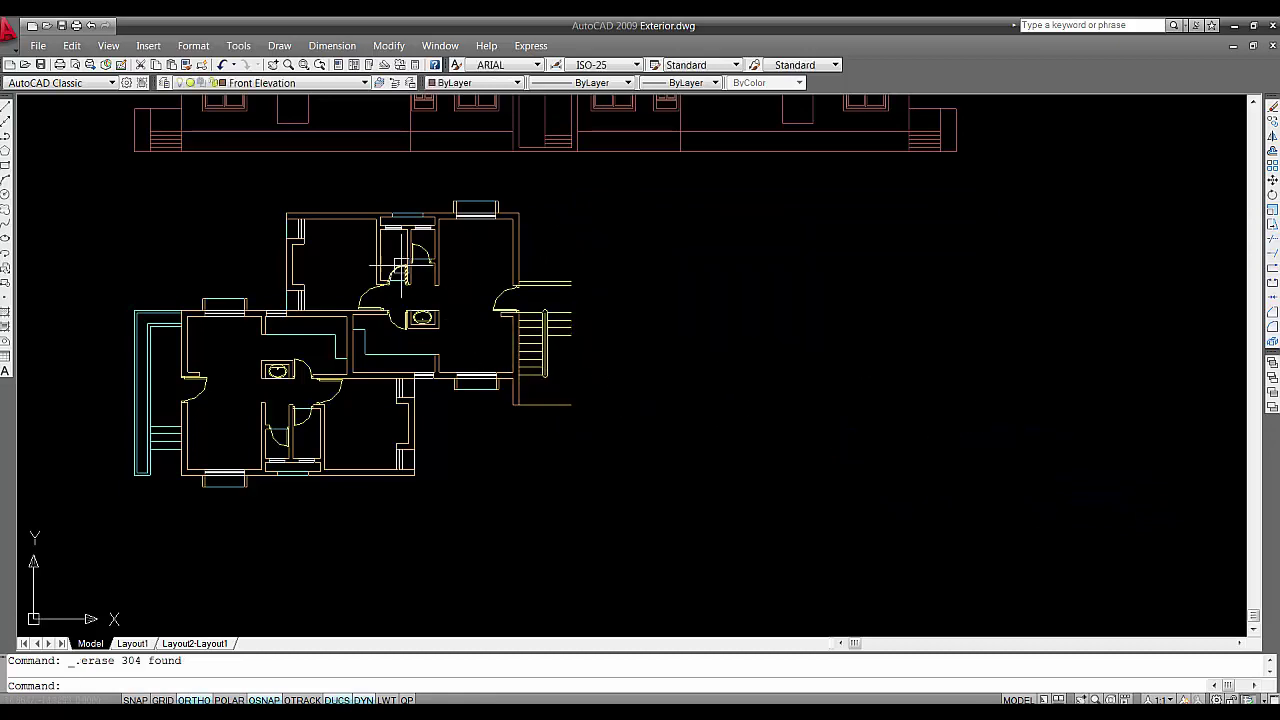
Erase the interior details in the WC area of the upper apartment, including the WC door
scroll(388, 257, "up", 8)
middle_click_drag(677, 263, 732, 281)
left_click(737, 275)
left_click(463, 261)
key("Delete")
mouse_move(463, 260)
middle_mouse_down()
mouse_move(566, 271)
mouse_move(609, 249)
middle_mouse_up()
left_click(612, 245)
left_click(386, 236)
key("Delete")
middle_click_drag(549, 309, 737, 271)
scroll(737, 271, "up", 2)
left_click(826, 274)
left_click(414, 257)
key("Delete")
middle_click_drag(578, 355, 617, 231)
left_click(762, 443)
left_click(745, 275)
key("Delete")
Erase the bath door and the bedroom door of the upper apartment in the ground floor plan
middle_click_drag(656, 430, 699, 213)
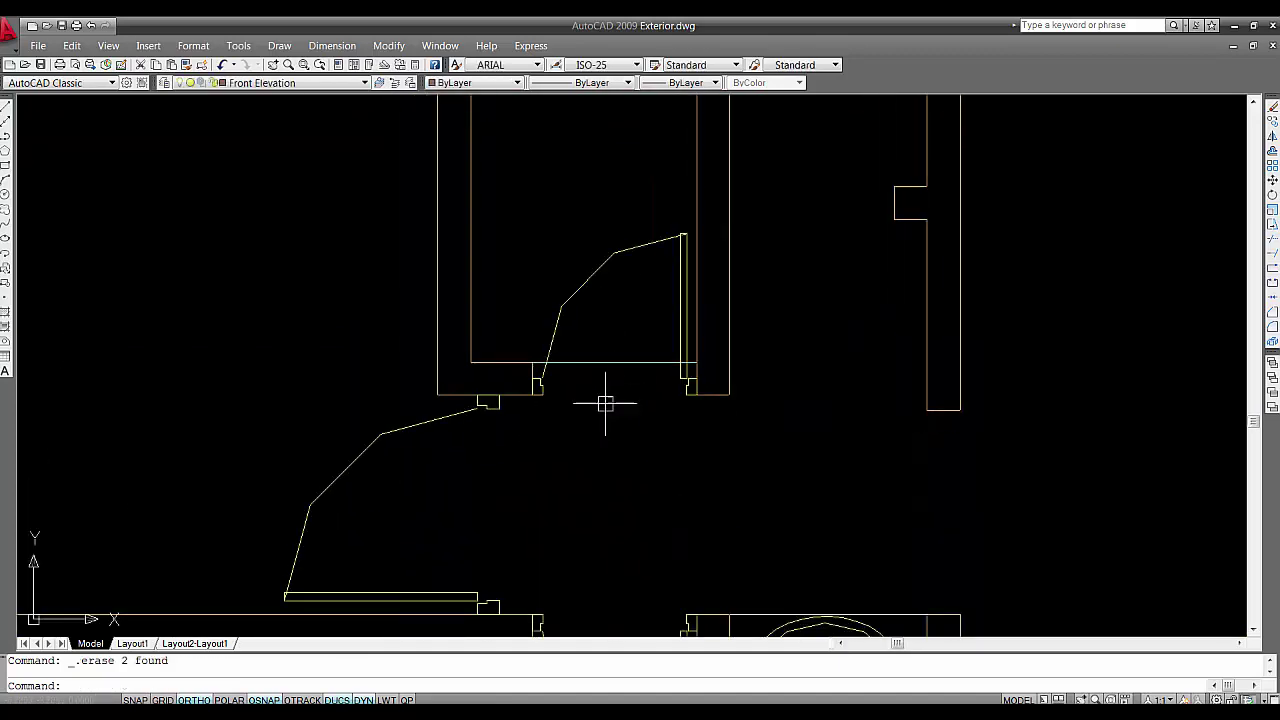
left_click(605, 405)
left_click(571, 231)
key("Delete")
middle_click_drag(562, 408, 634, 242)
left_click(529, 334)
left_click(326, 289)
key("Delete")
Erase the wash basin, the kitchen door and the kitchen counter of the upper apartment
scroll(598, 342, "down", 3)
left_click(683, 359)
left_click(522, 283)
key("Delete")
scroll(656, 323, "up", 3)
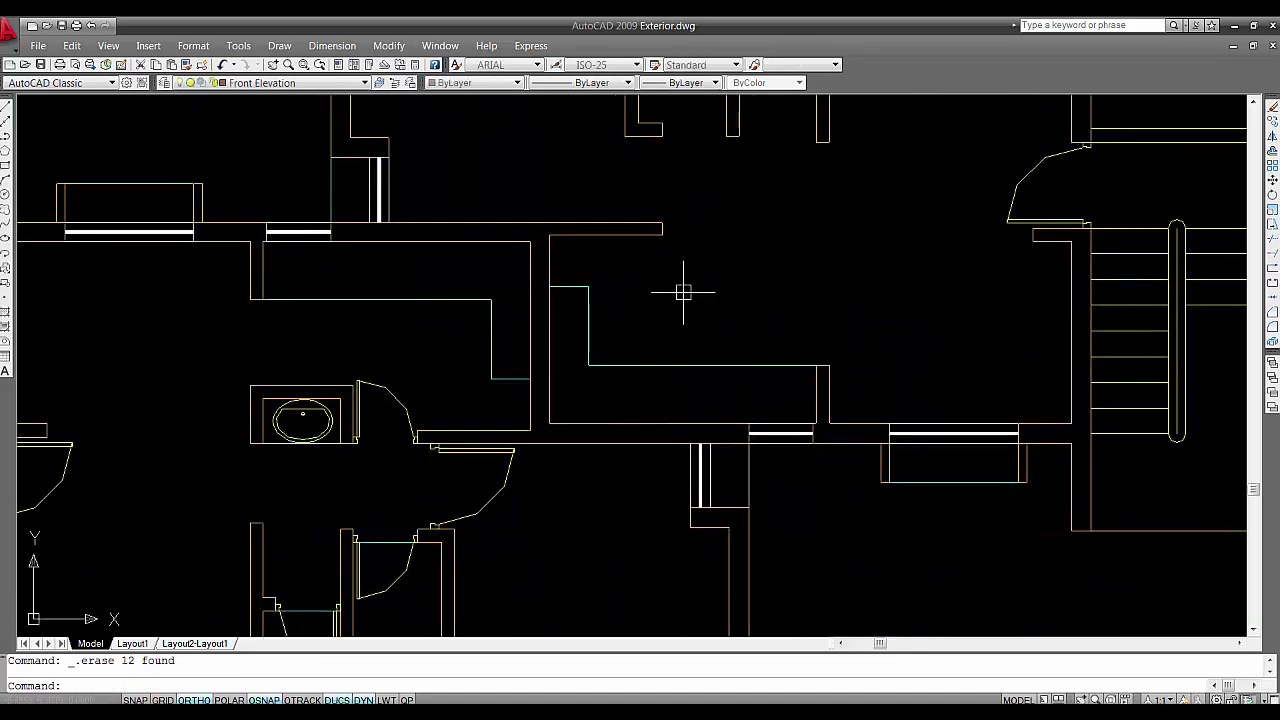
left_click(572, 272)
key("Delete")
Erase the bedroom door, kitchen door, wash basin and kitchen counter of the lower apartment
left_click(606, 428)
left_click(463, 280)
key("Delete")
mouse_move(447, 358)
middle_mouse_down()
mouse_move(637, 253)
mouse_move(578, 233)
middle_mouse_up()
left_click(577, 357)
left_click(400, 251)
key("Delete")
scroll(596, 242, "down", 3)
left_click(594, 303)
left_click(548, 287)
key("Delete")
left_click(707, 308)
key("Escape")
scroll(429, 191, "up", 3)
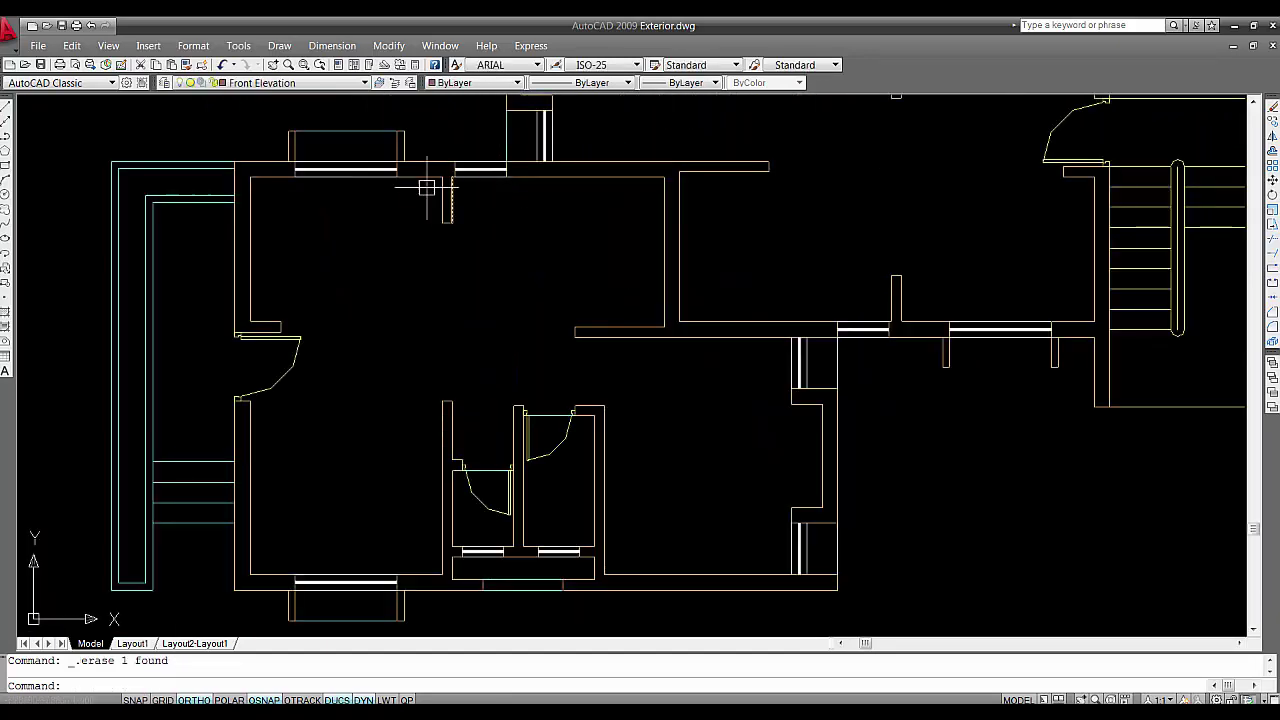
Erase the outer line joining the two stubs on the lower apartment's upper wall and the window below the upper apartment's wall projection
left_click(440, 270)
left_click(428, 225)
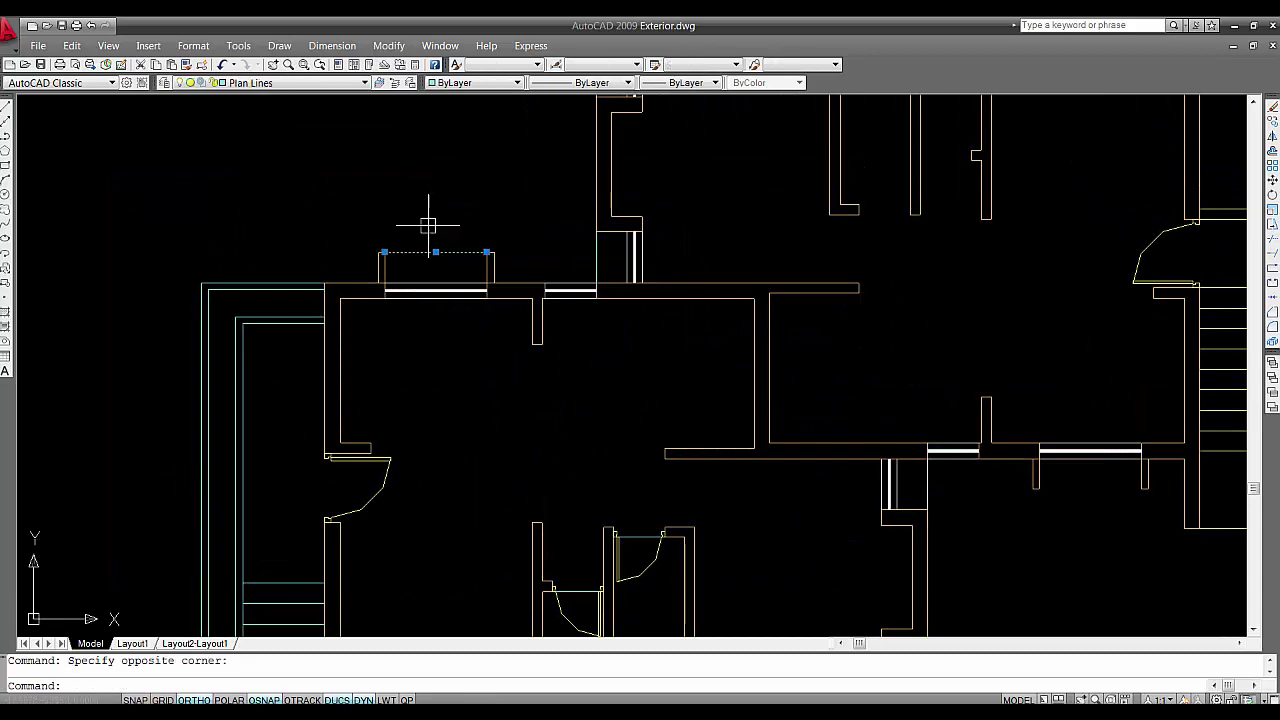
scroll(640, 268, "up", 4)
left_click(614, 242)
key("Escape")
scroll(620, 250, "down", 5)
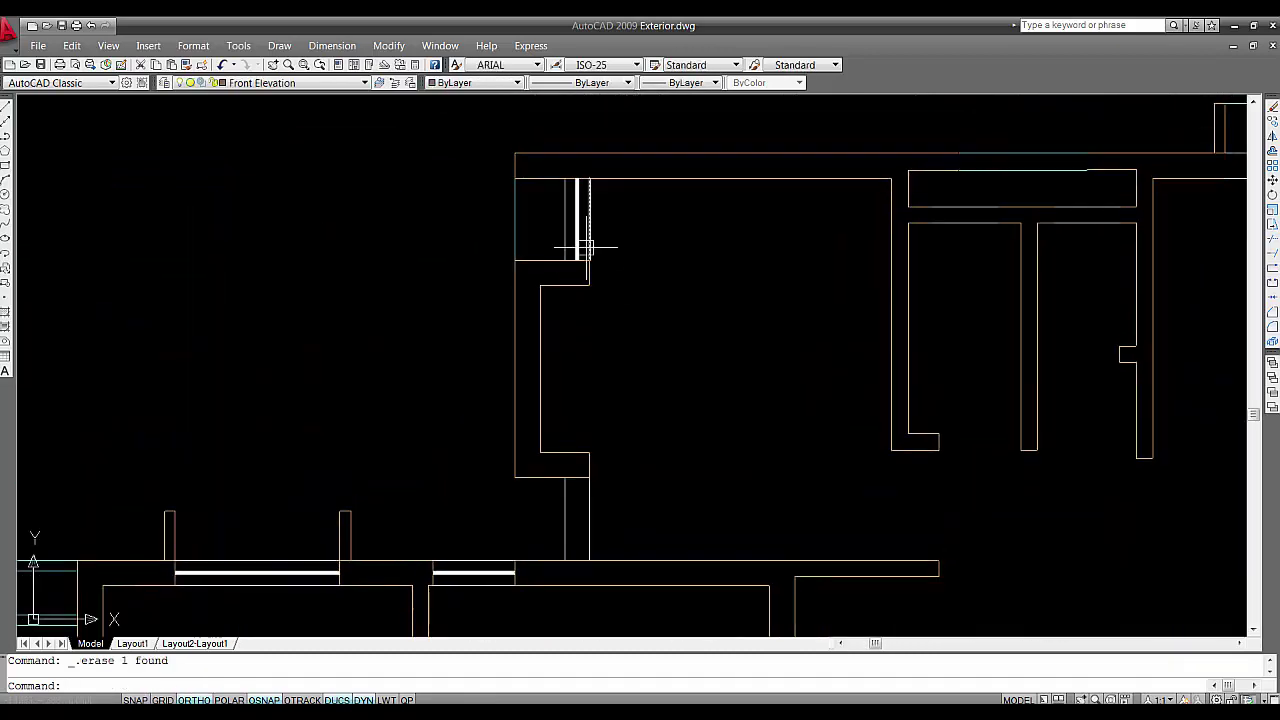
Erase the window and its outer line in the recess above the upper apartment's wall projection
left_click(577, 237)
key("Delete")
left_click(533, 228)
left_click(493, 209)
key("Delete")
Erase the wide window between the two stubs in the lower apartment's upper wall
middle_click_drag(503, 365, 699, 202)
scroll(471, 419, "up", 2)
middle_click_drag(471, 419, 532, 287)
left_click(640, 288)
left_click(380, 268)
key("Delete")
Erase the small window in the lower apartment's upper wall, next to the junction with the upper apartment
scroll(535, 302, "down", 4)
scroll(545, 298, "up", 3)
left_click(553, 260)
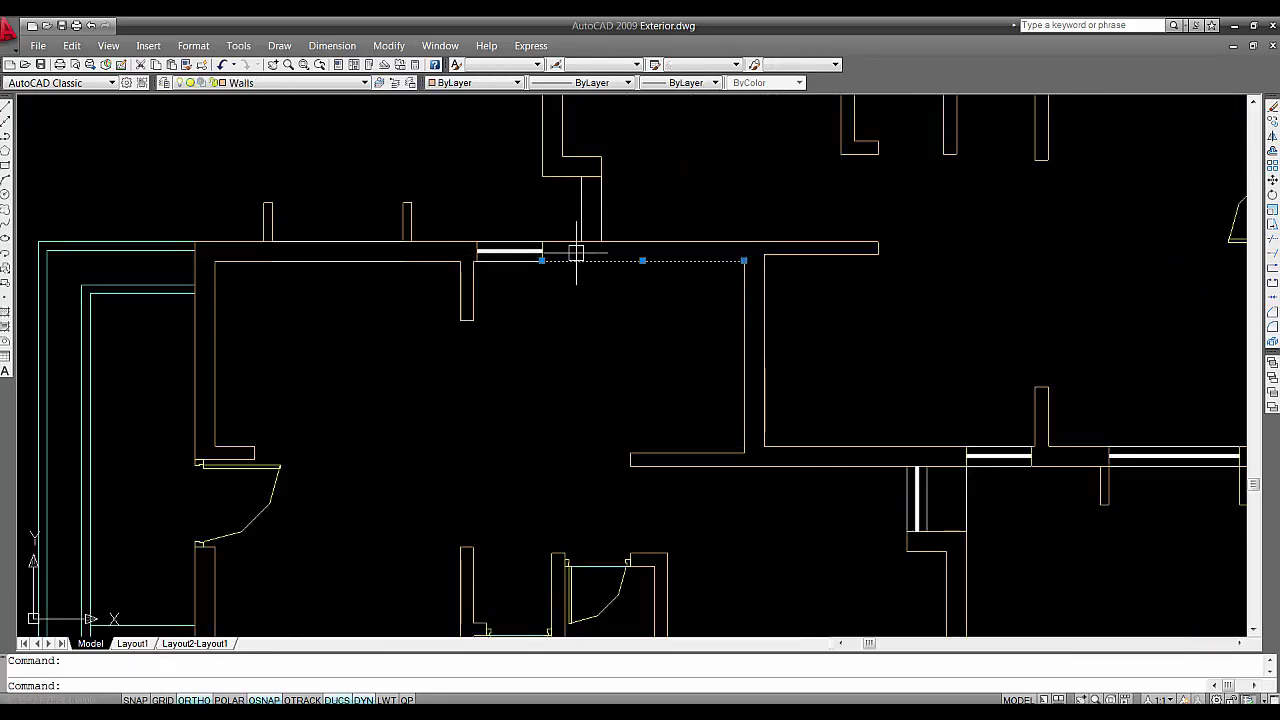
scroll(578, 252, "up", 4)
key("Escape")
left_click(542, 251)
left_click(345, 238)
key("Delete")
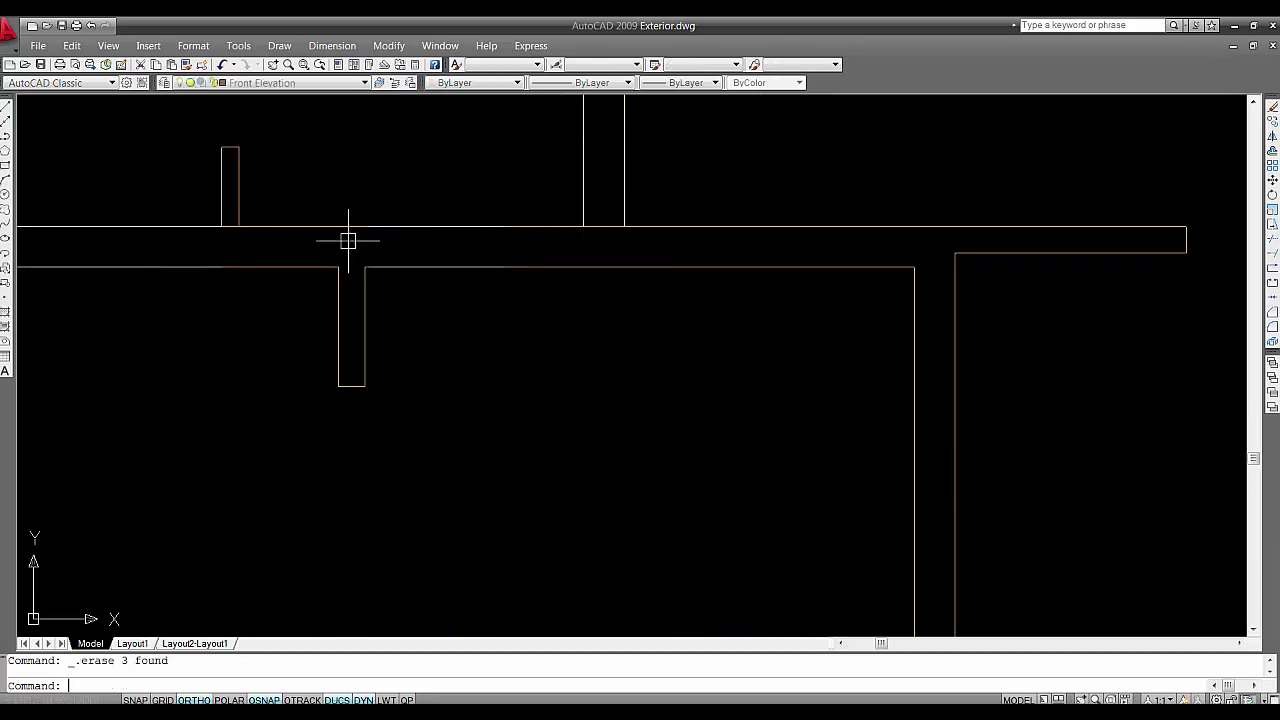
Erase both windows in the upper apartment's lower wall near the staircase
scroll(549, 337, "down", 3)
mouse_move(970, 498)
middle_mouse_down()
mouse_move(886, 351)
mouse_move(600, 297)
middle_mouse_up()
scroll(886, 352, "up", 2)
scroll(726, 297, "up", 2)
middle_click_drag(738, 309, 771, 304)
left_click(757, 296)
left_click(293, 292)
key("Delete")
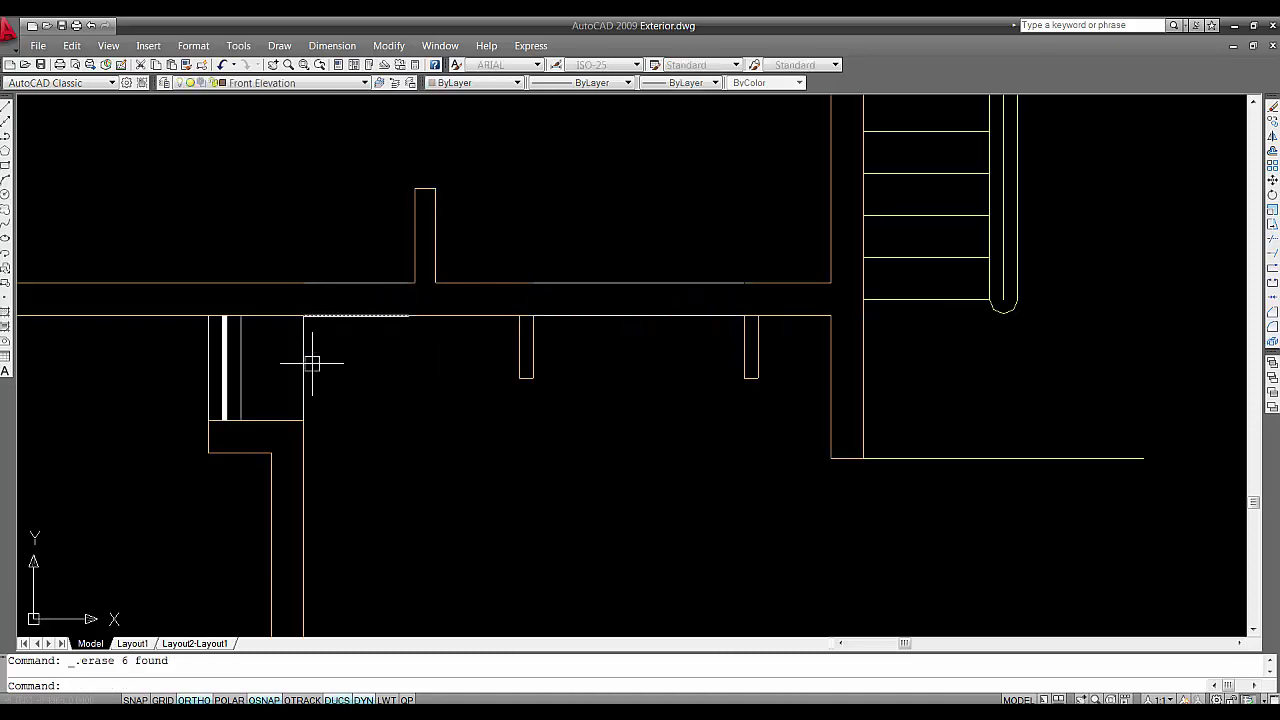
Erase the window and its outer line in the recess above the lower apartment's wall projection
middle_click_drag(309, 374, 540, 329)
left_click(502, 312)
key("Delete")
left_click(634, 303)
left_click(571, 283)
Erase the window and its outer line in the recess below the lower apartment's wall projection
middle_click_drag(619, 468, 634, 333)
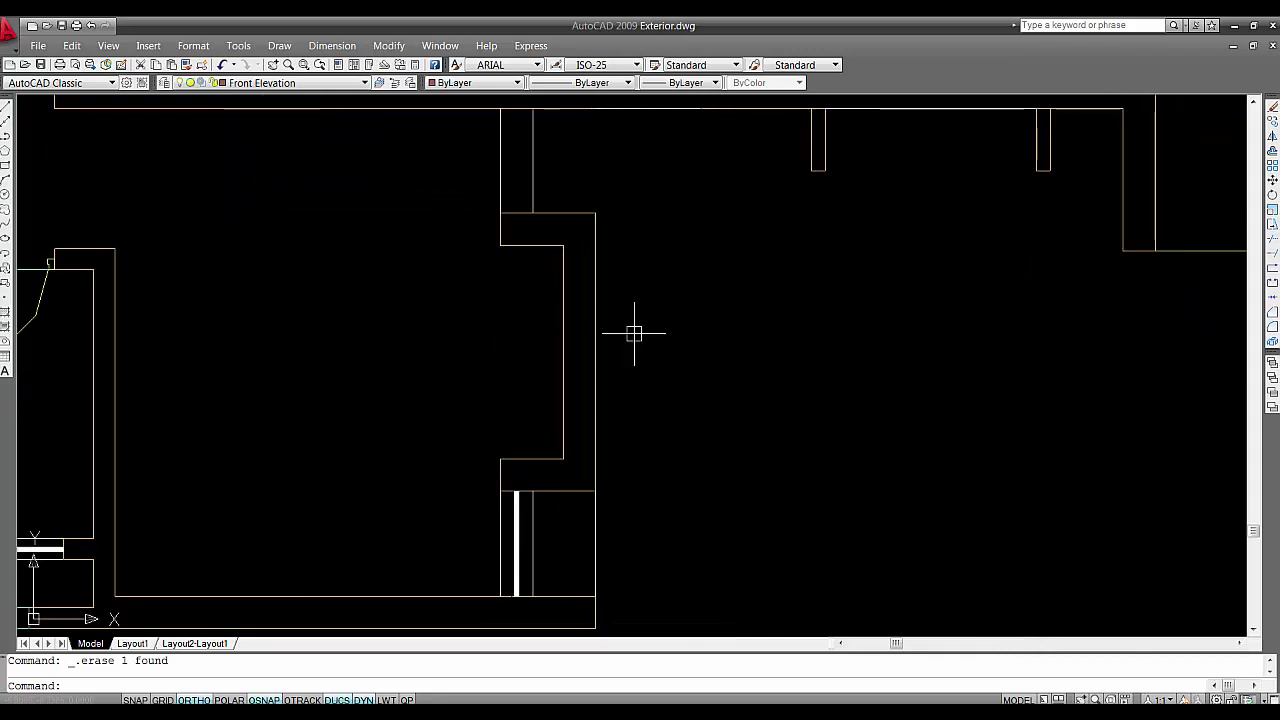
left_click(616, 523)
left_click(569, 530)
key("Delete")
left_click(516, 540)
key("Delete")
Erase the two adjacent interior doors of the lower apartment's bath and WC
scroll(501, 212, "down", 2)
middle_click_drag(360, 291, 617, 300)
left_click(471, 332)
left_click(443, 268)
key("Delete")
left_click(365, 405)
left_click(361, 319)
key("Delete")
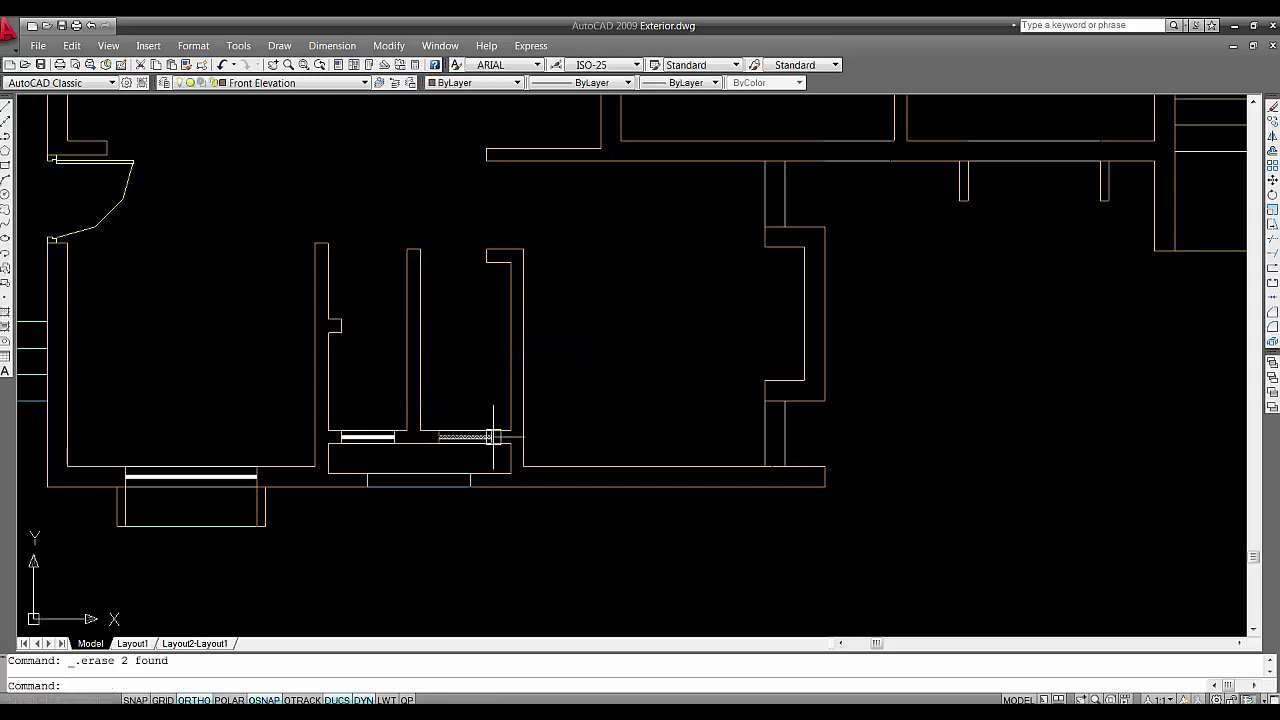
Erase the lower apartment's bath and WC windows and the two short jamb lines in the outer wall behind them
scroll(493, 437, "up", 5)
left_click(677, 334)
left_click(185, 321)
key("Delete")
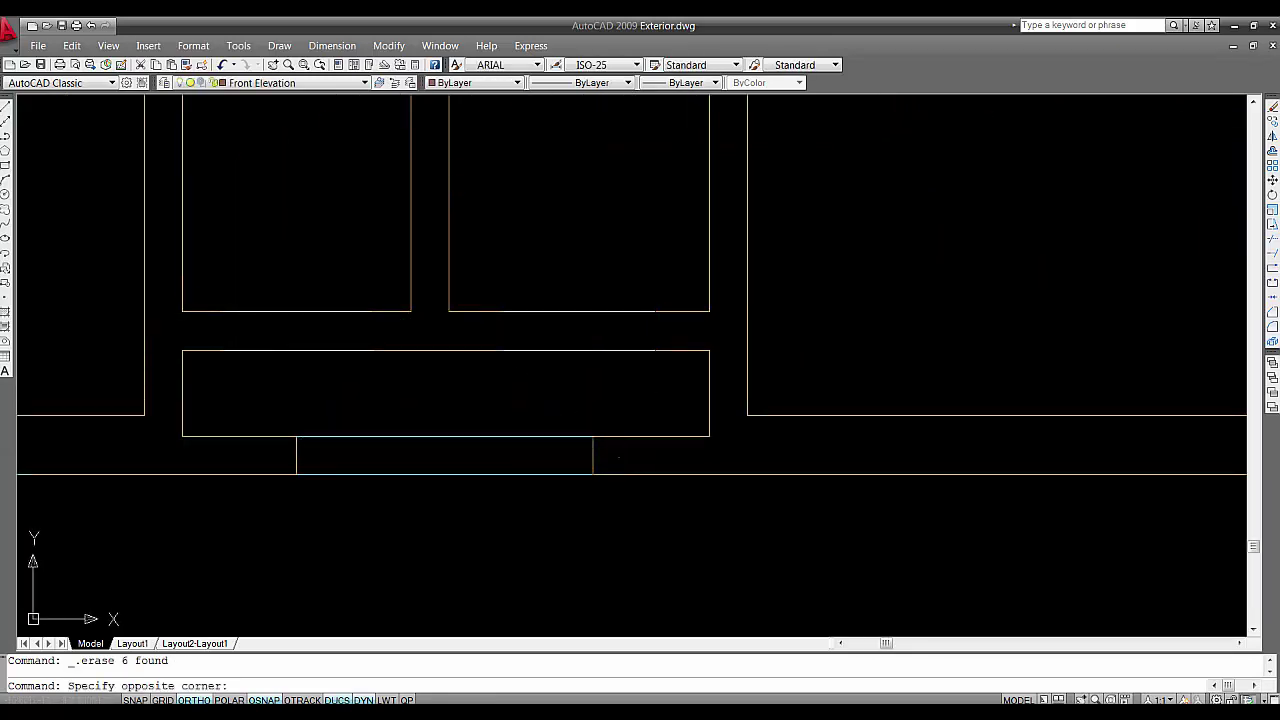
left_click(257, 462)
key("Delete")
Erase the window in the lower apartment's bottom wall and the outer line joining the two stubs beneath it
scroll(262, 365, "down", 2)
middle_click_drag(351, 366, 820, 386)
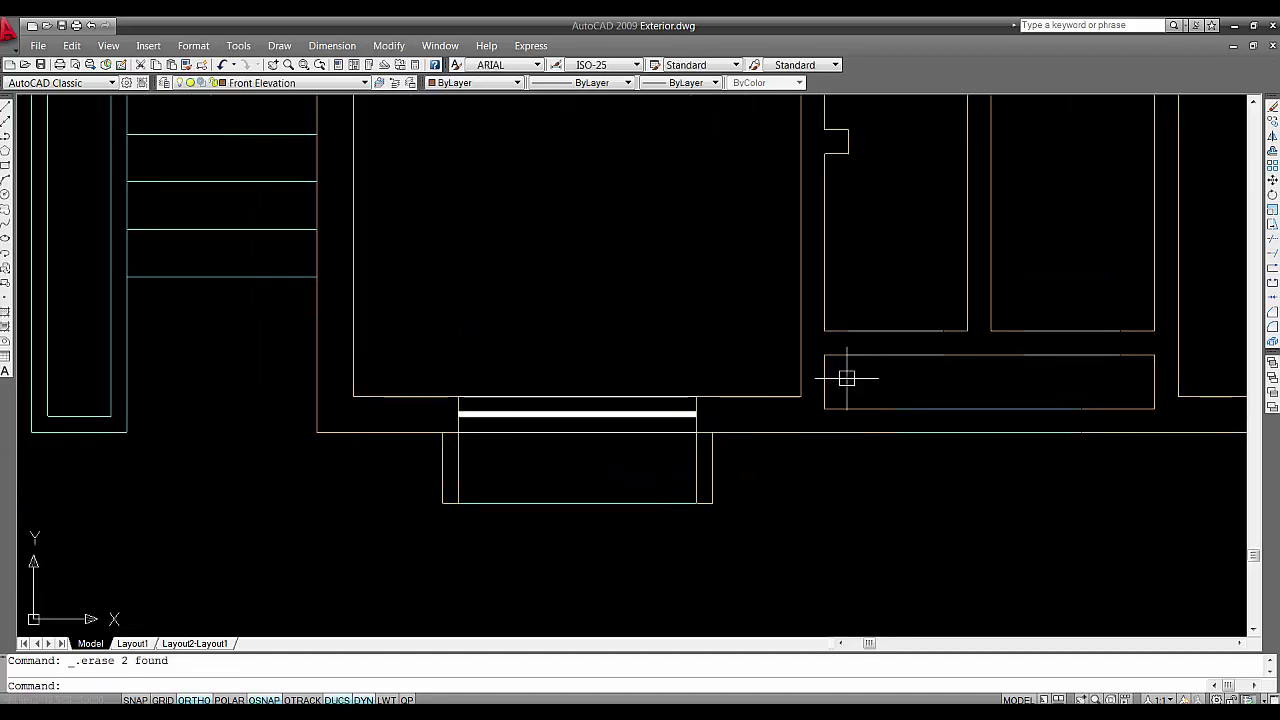
left_click(703, 422)
left_click(443, 408)
key("Delete")
left_click(523, 479)
key("Delete")
Erase the lower apartment's door in the outer wall beside the entrance steps
scroll(357, 278, "down", 2)
middle_click_drag(357, 283, 385, 446)
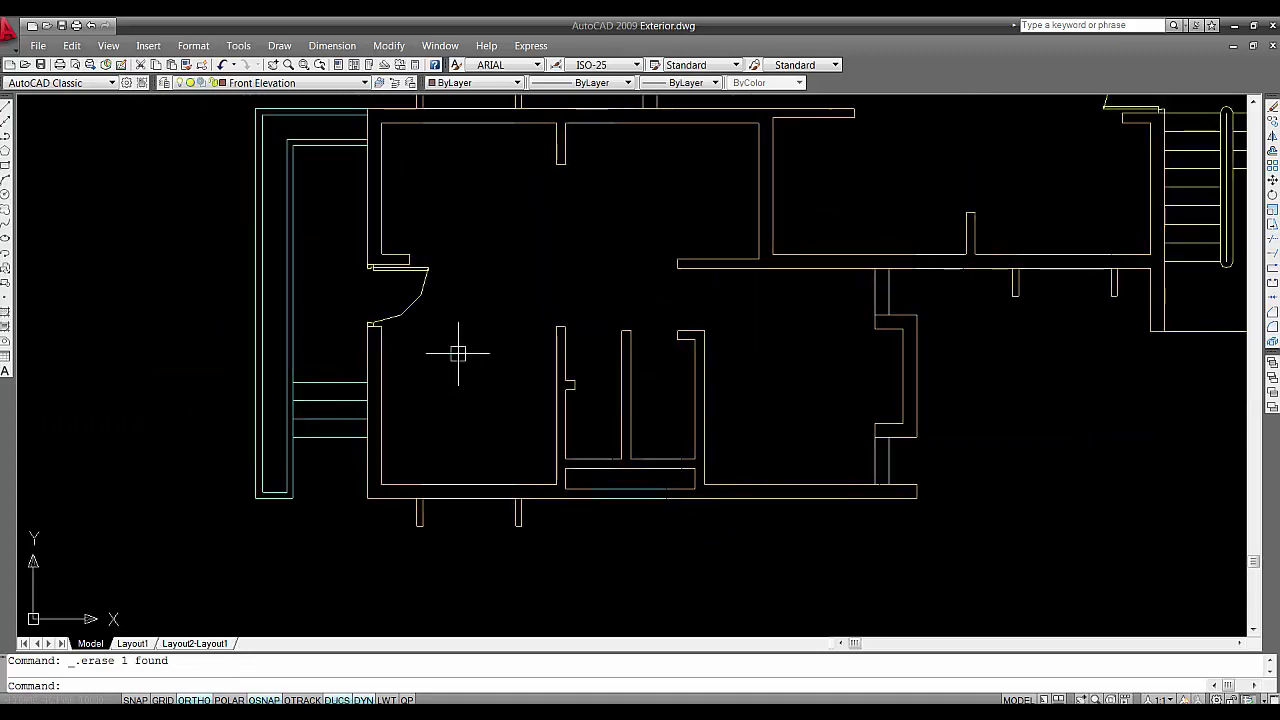
left_click(452, 328)
left_click(416, 299)
key("Delete")
Erase the upper apartment's entrance door beside the staircase
middle_click_drag(537, 205, 467, 390)
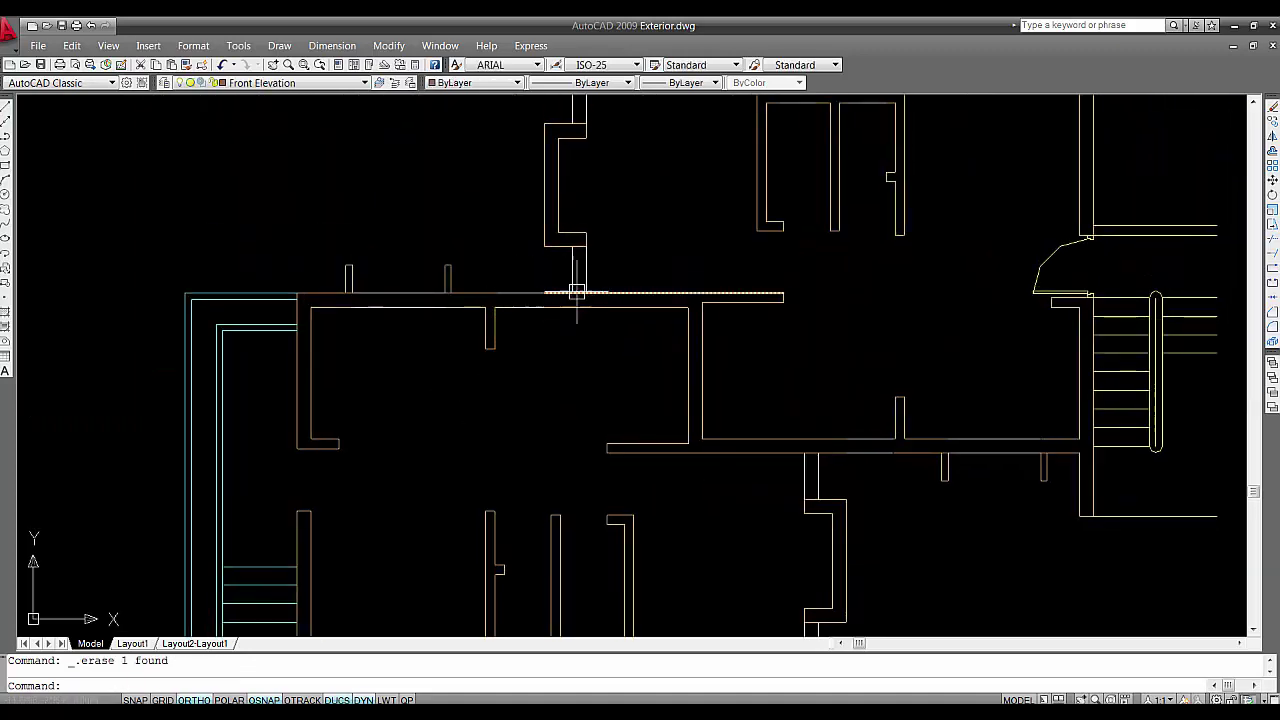
middle_click_drag(673, 179, 480, 237)
middle_click_drag(833, 289, 691, 266)
left_click(747, 308)
left_click(669, 297)
key("Delete")
Erase the outer line joining the two stubs on the upper apartment's top wall
middle_click_drag(569, 219, 497, 332)
scroll(466, 238, "up", 2)
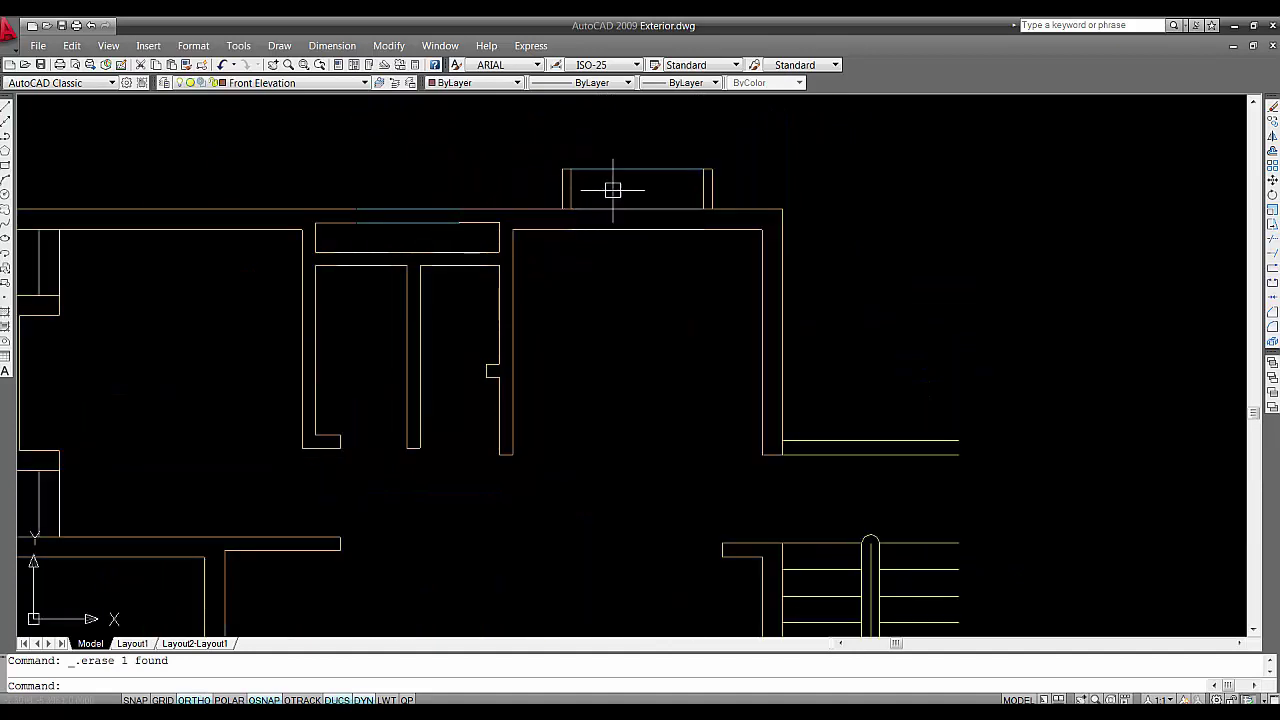
left_click(614, 189)
left_click(600, 146)
key("Delete")
Erase the short outer wall line at the right-hand corner of the upper apartment's top wall
scroll(443, 269, "up", 3)
scroll(463, 200, "up", 3)
middle_click_drag(527, 183, 456, 478)
scroll(473, 352, "up", 2)
middle_click_drag(481, 310, 448, 328)
left_click(683, 320)
left_click(642, 229)
key("Delete")
Make the Walls layer current and draw a horizontal line from the top wall line's open end to the corner
left_click(334, 84)
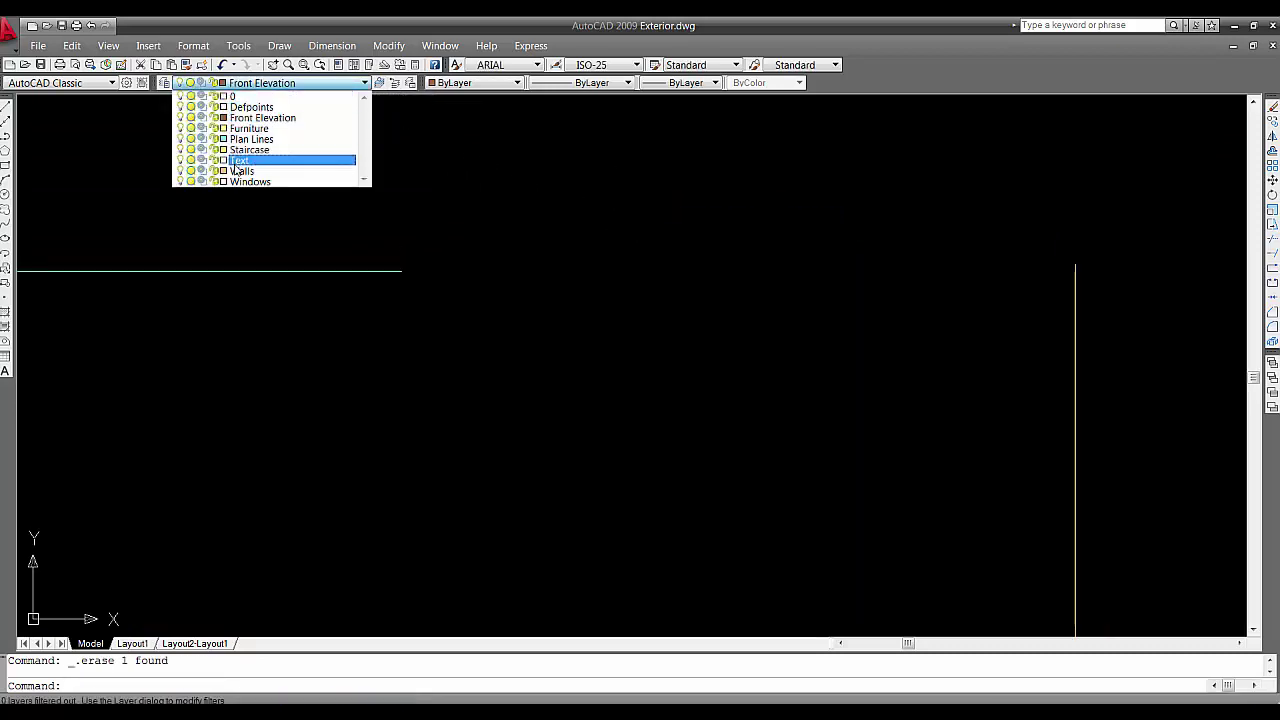
left_click(300, 160)
type("l")
key("Return")
left_click(401, 270)
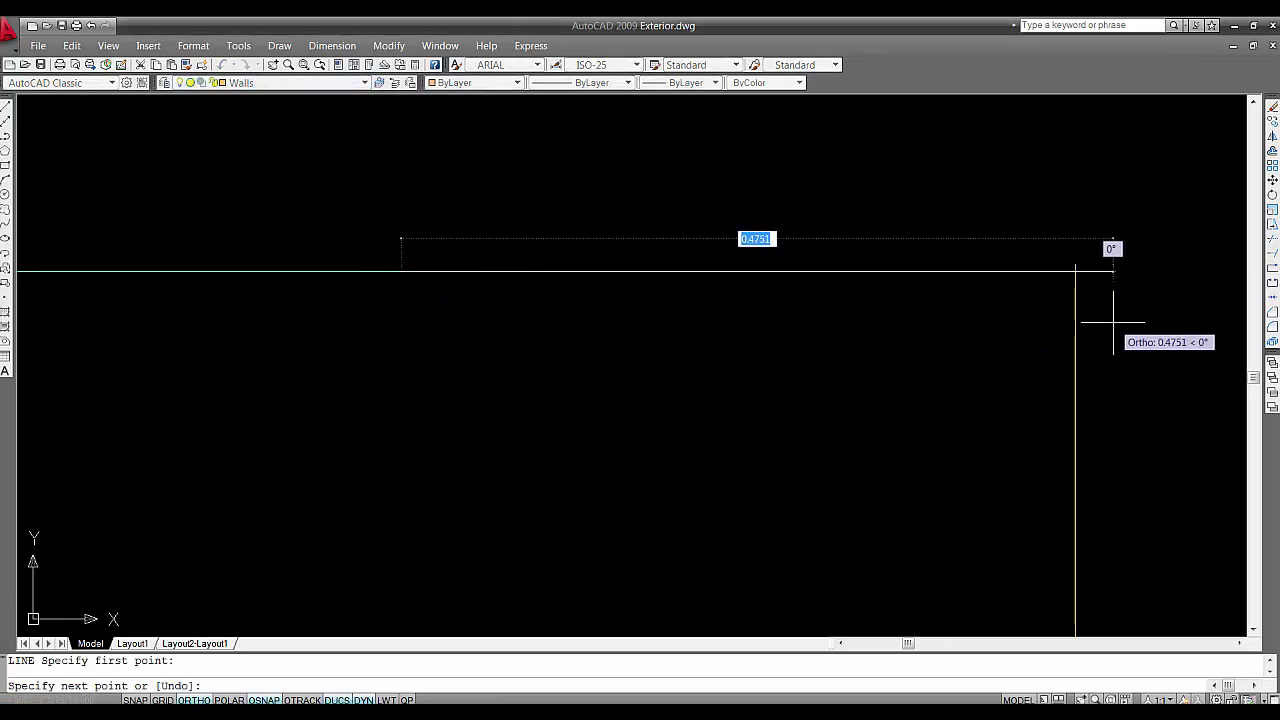
key("Escape")
Fillet the new top wall line with the vertical outer wall line and tidy the overhanging end at the corner
type("f")
key("Return")
left_click(778, 284)
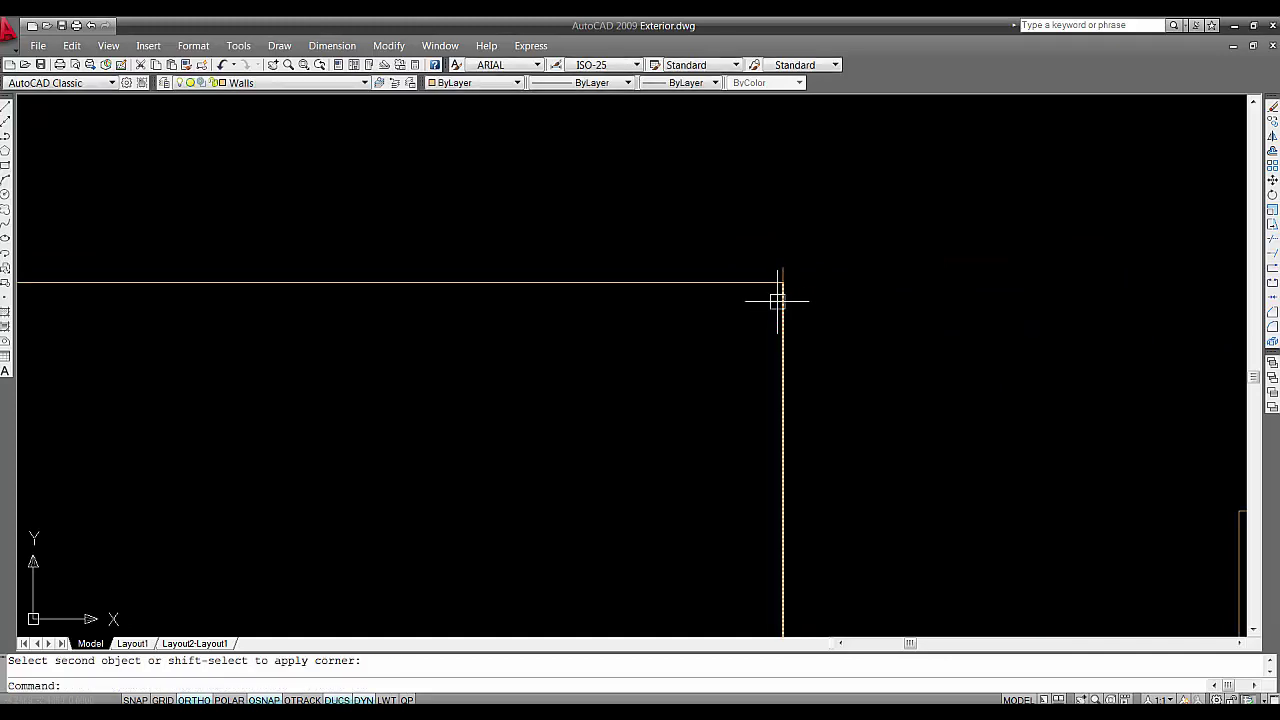
key("Escape")
left_click(781, 271)
left_click(782, 283)
key("Escape")
scroll(794, 357, "down", 5)
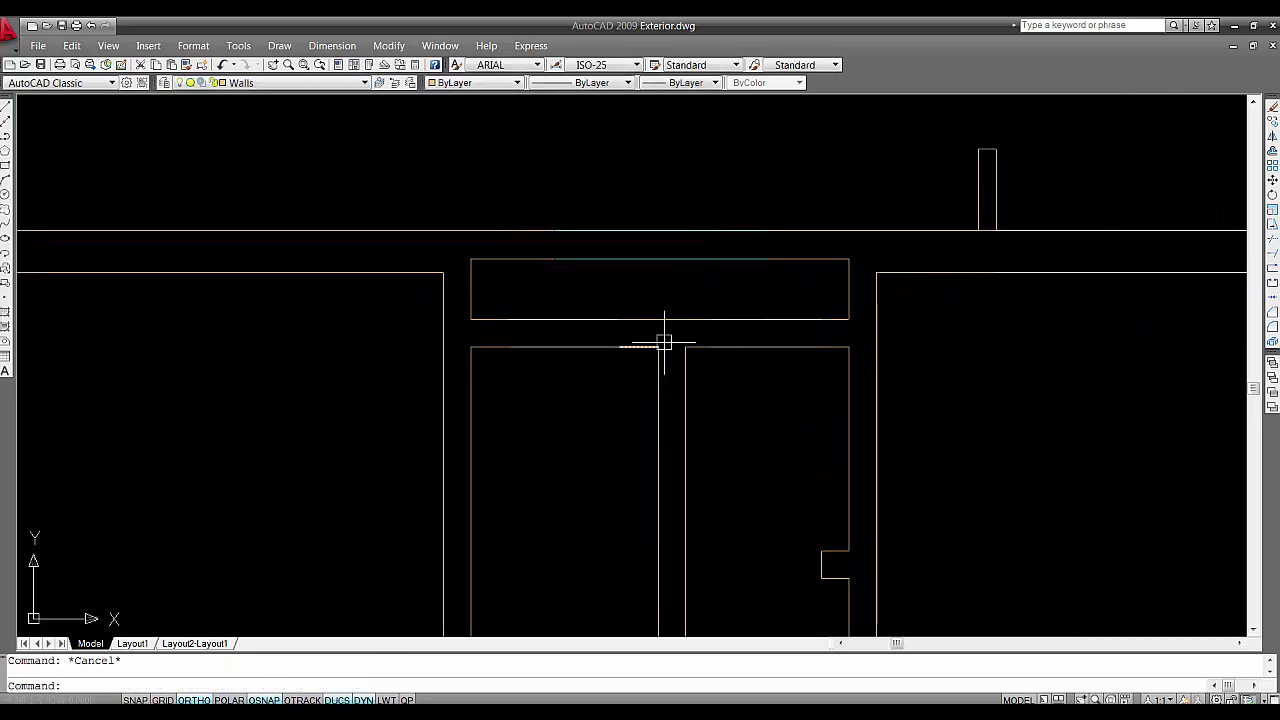
Trim the lines crossing the wall junctions along the upper apartment's projecting side wall so the wall outline is continuous
middle_click_drag(687, 405, 647, 264)
middle_click_drag(455, 337, 557, 337)
mouse_move(403, 294)
middle_mouse_down()
mouse_move(473, 263)
mouse_move(481, 281)
middle_mouse_up()
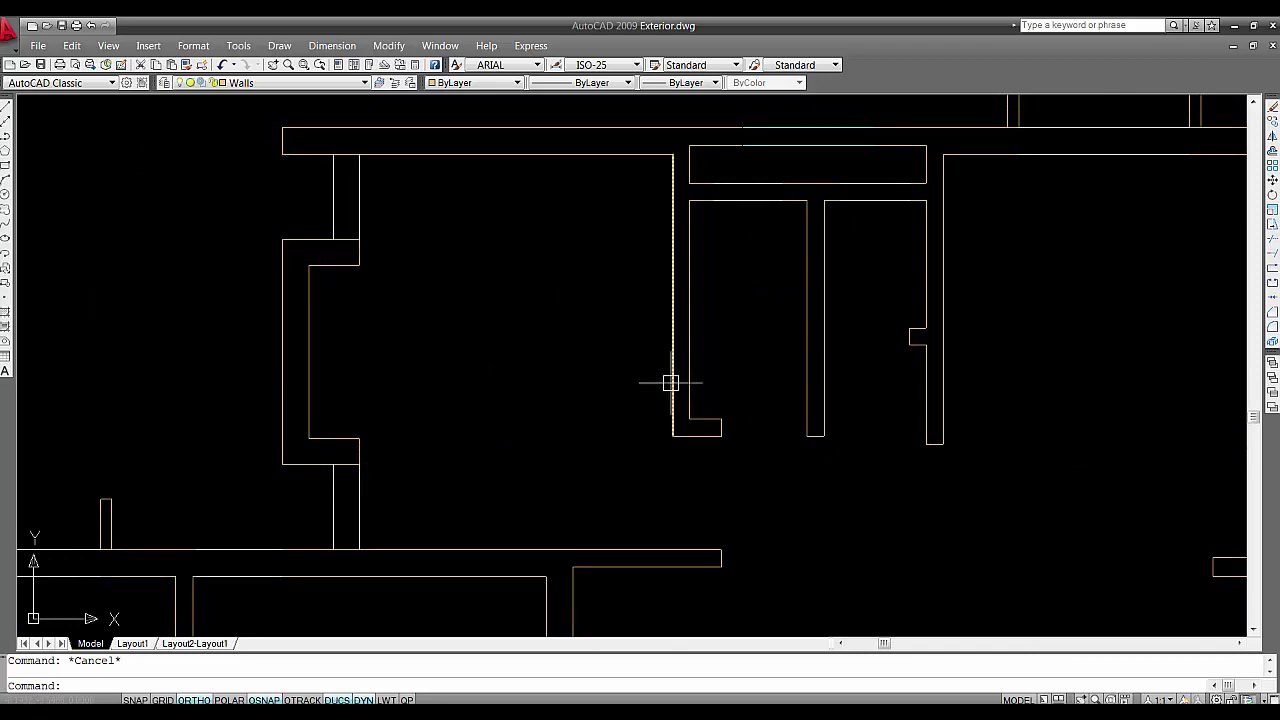
mouse_move(439, 297)
middle_mouse_down()
mouse_move(420, 317)
mouse_move(474, 300)
middle_mouse_up()
type("tr")
key("Return")
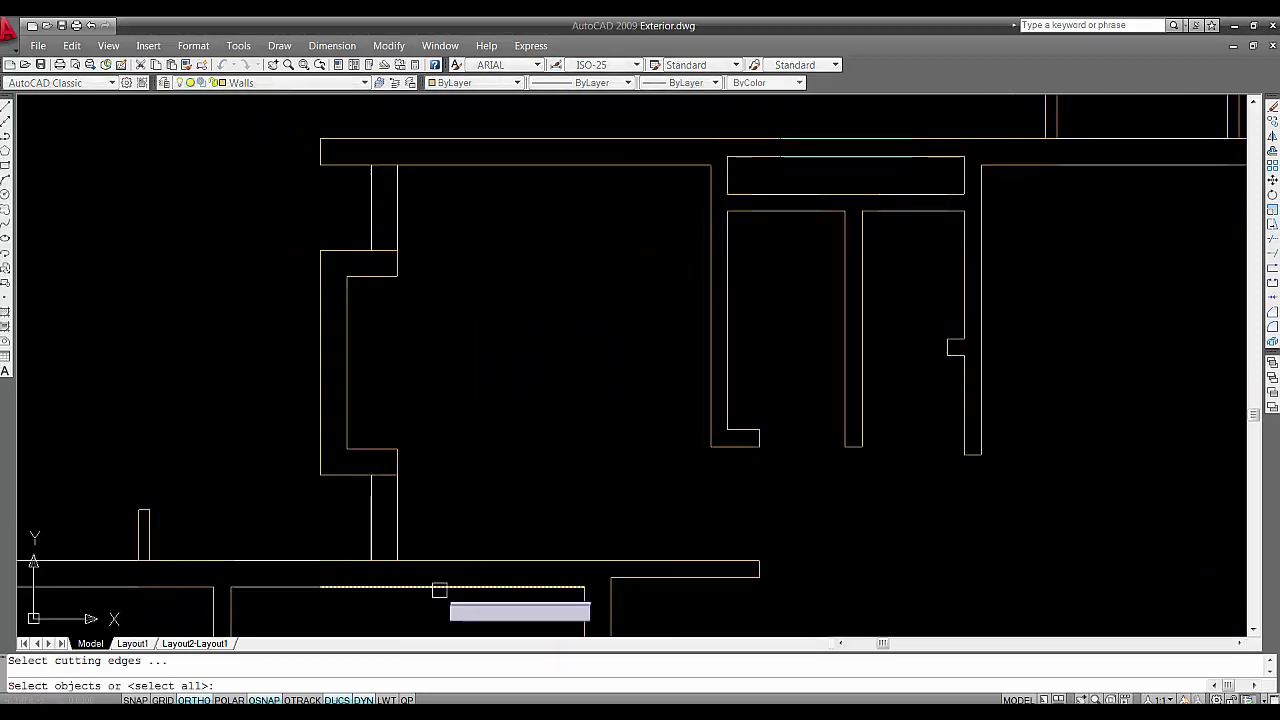
left_click(445, 604)
left_click(236, 130)
key("Return")
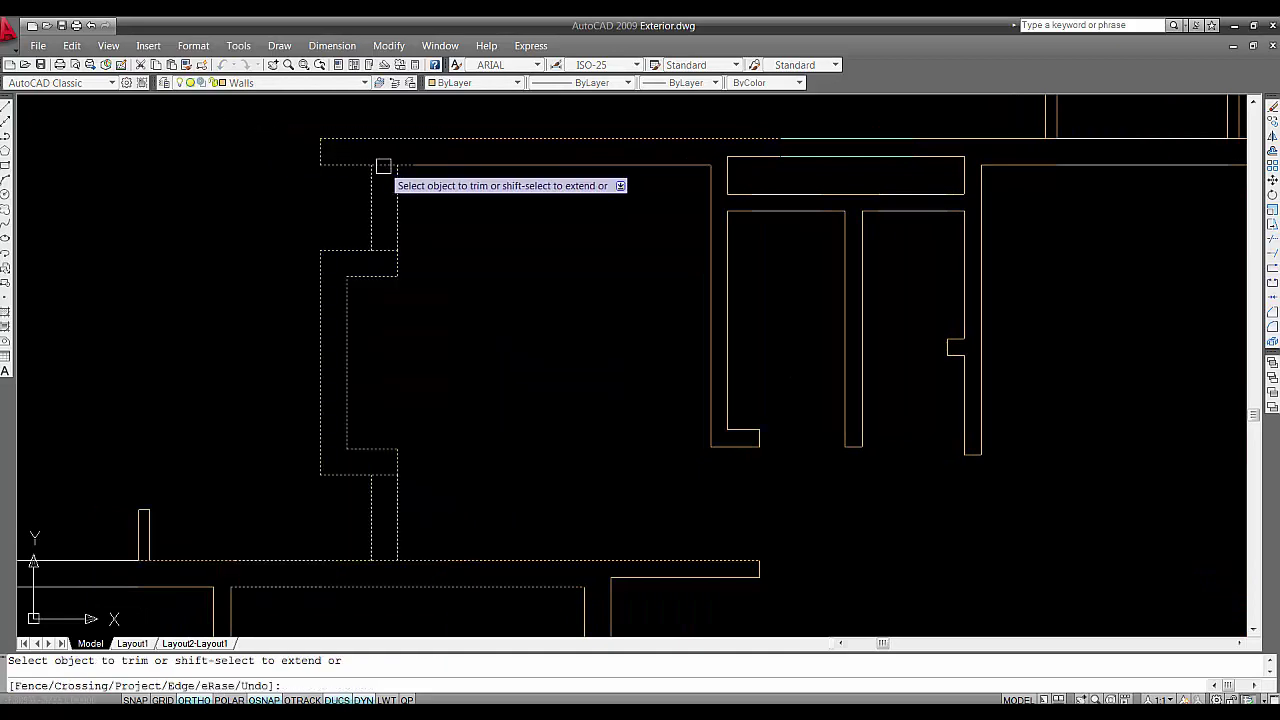
left_click(382, 164)
left_click(386, 254)
left_click(385, 475)
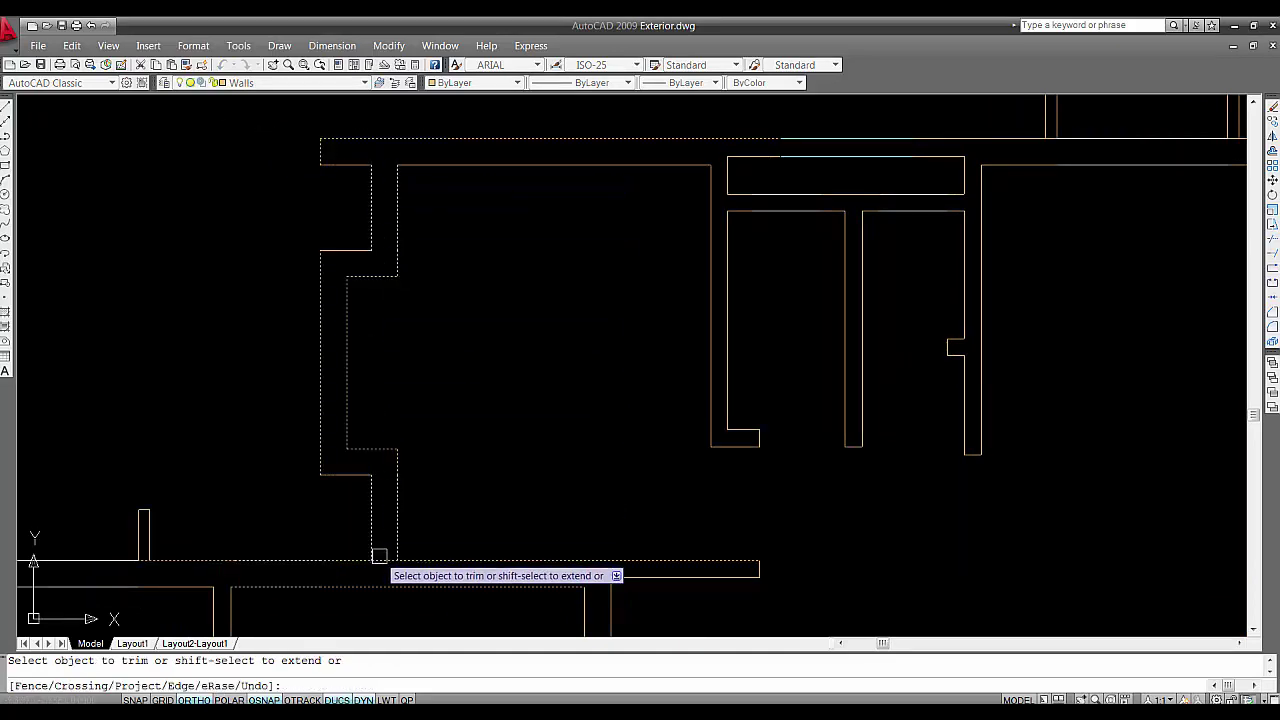
key("Escape")
Trim the lines crossing the wall junctions along the lower apartment's projecting side wall so the wall outline is continuous
scroll(548, 457, "down", 2)
mouse_move(829, 455)
middle_mouse_down()
mouse_move(471, 317)
mouse_move(511, 343)
mouse_move(618, 198)
middle_mouse_up()
middle_click_drag(507, 335, 579, 282)
middle_click_drag(541, 432, 651, 366)
type("tr")
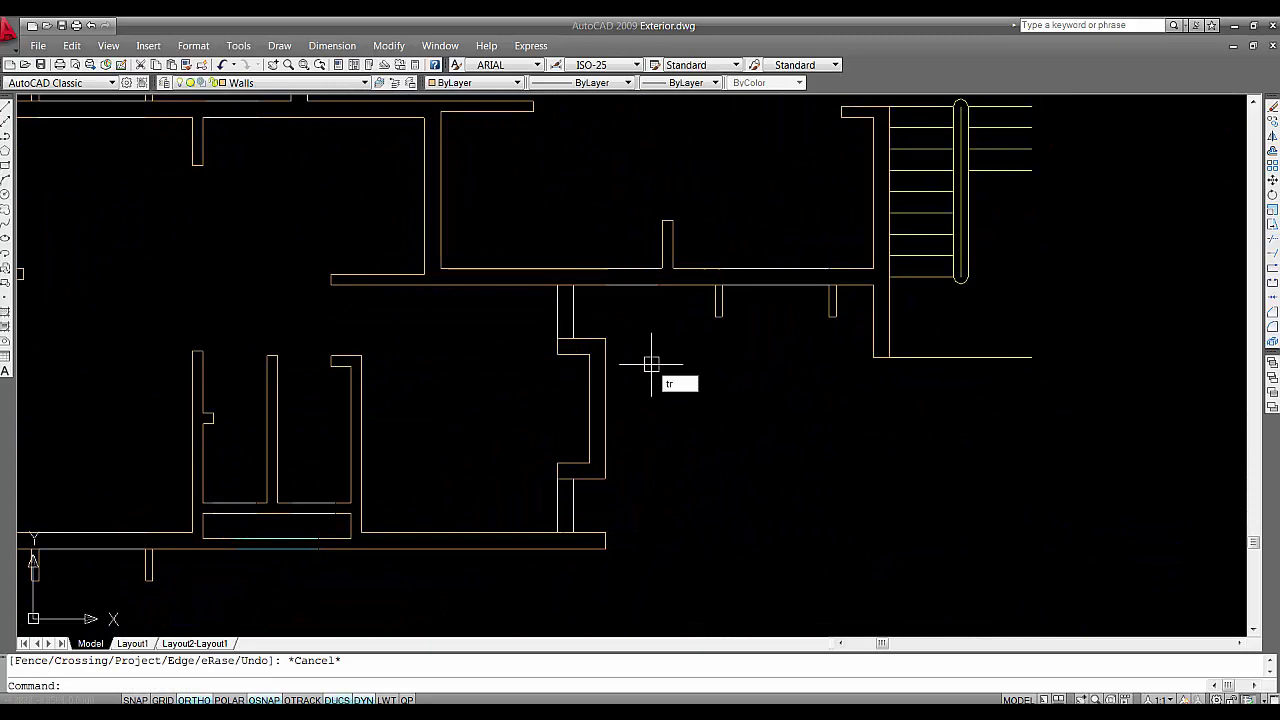
key("Return")
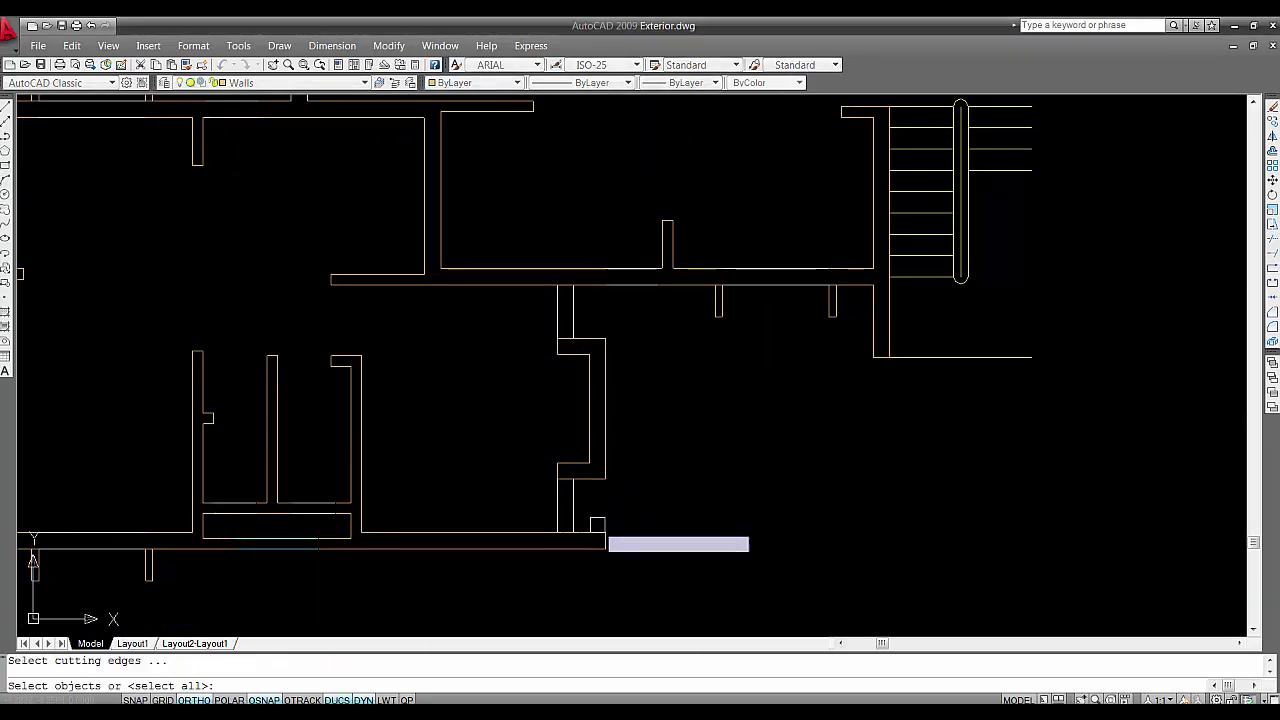
left_click(628, 564)
left_click(484, 266)
key("Return")
scroll(530, 307, "up", 5)
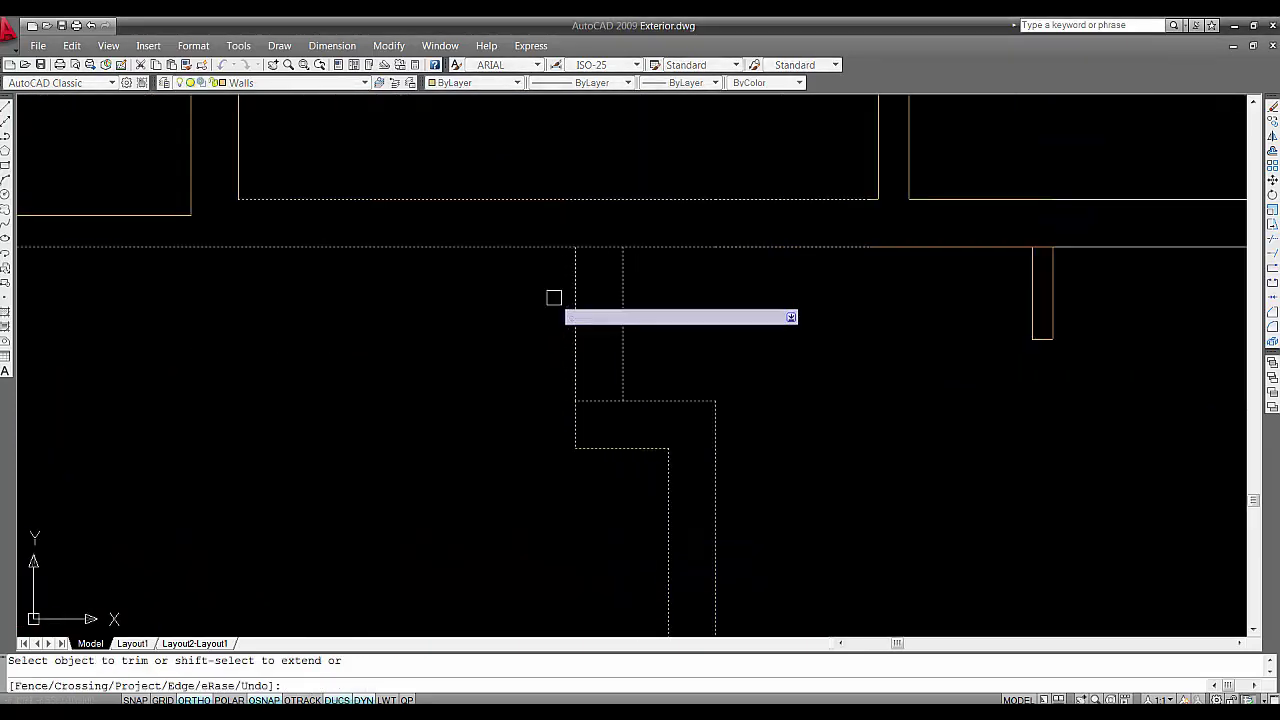
left_click(603, 386)
left_click(603, 404)
middle_click_drag(609, 591, 560, 372)
middle_click_drag(556, 539, 544, 413)
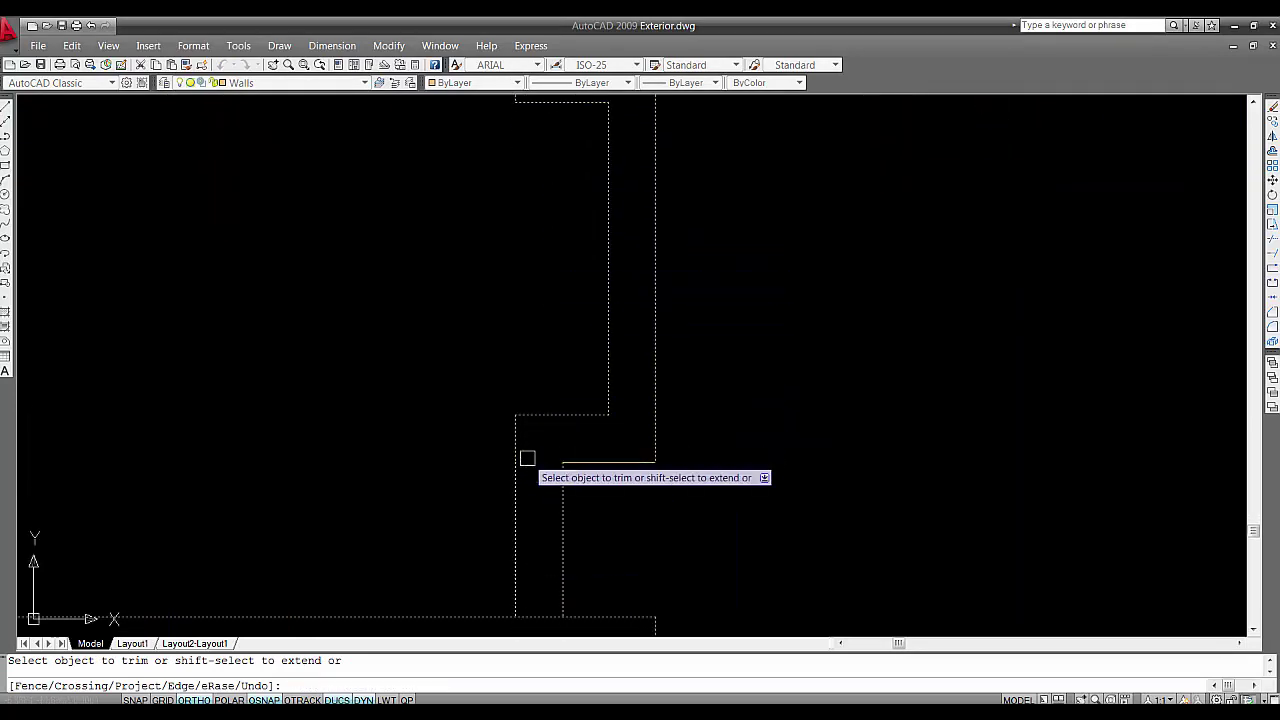
middle_click_drag(531, 505, 560, 309)
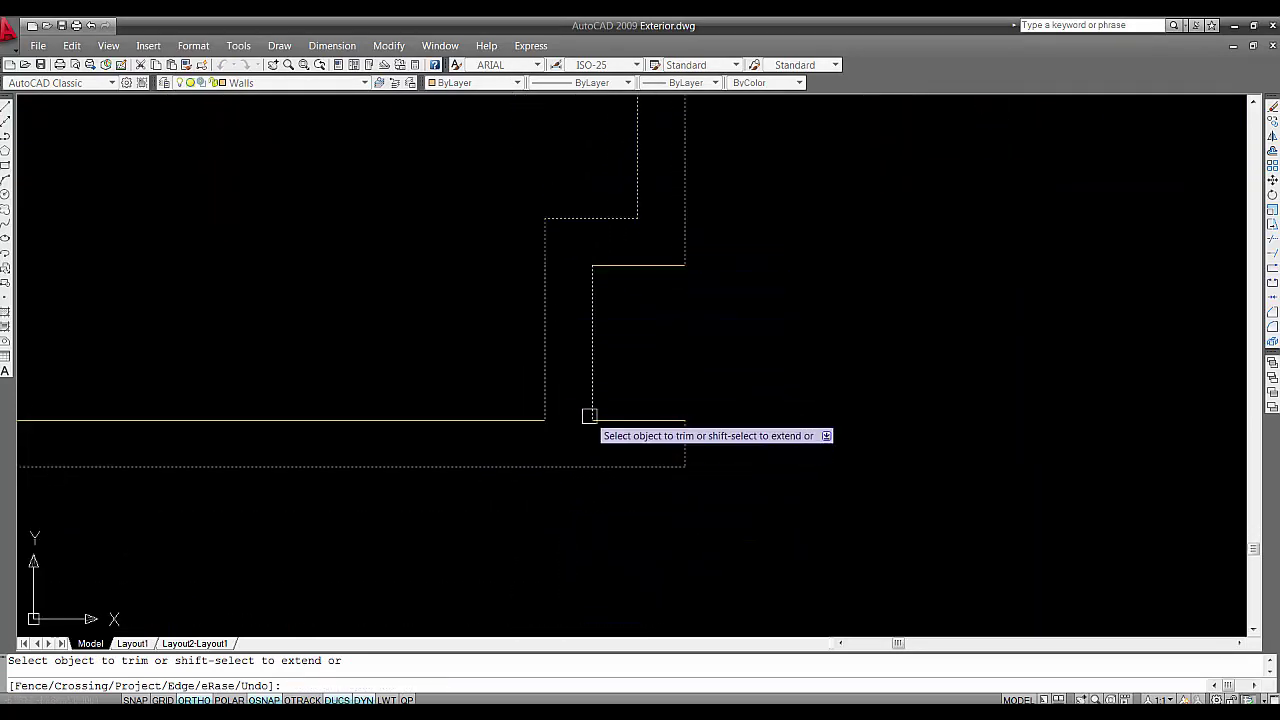
key("Escape")
Examine the cleaned ground floor plan and the entrance steps drawn in the front elevation
scroll(446, 374, "down", 4)
middle_click_drag(446, 374, 692, 358)
middle_click_drag(475, 337, 829, 344)
scroll(634, 288, "down", 2)
middle_click_drag(660, 262, 366, 385)
middle_click_drag(658, 278, 639, 292)
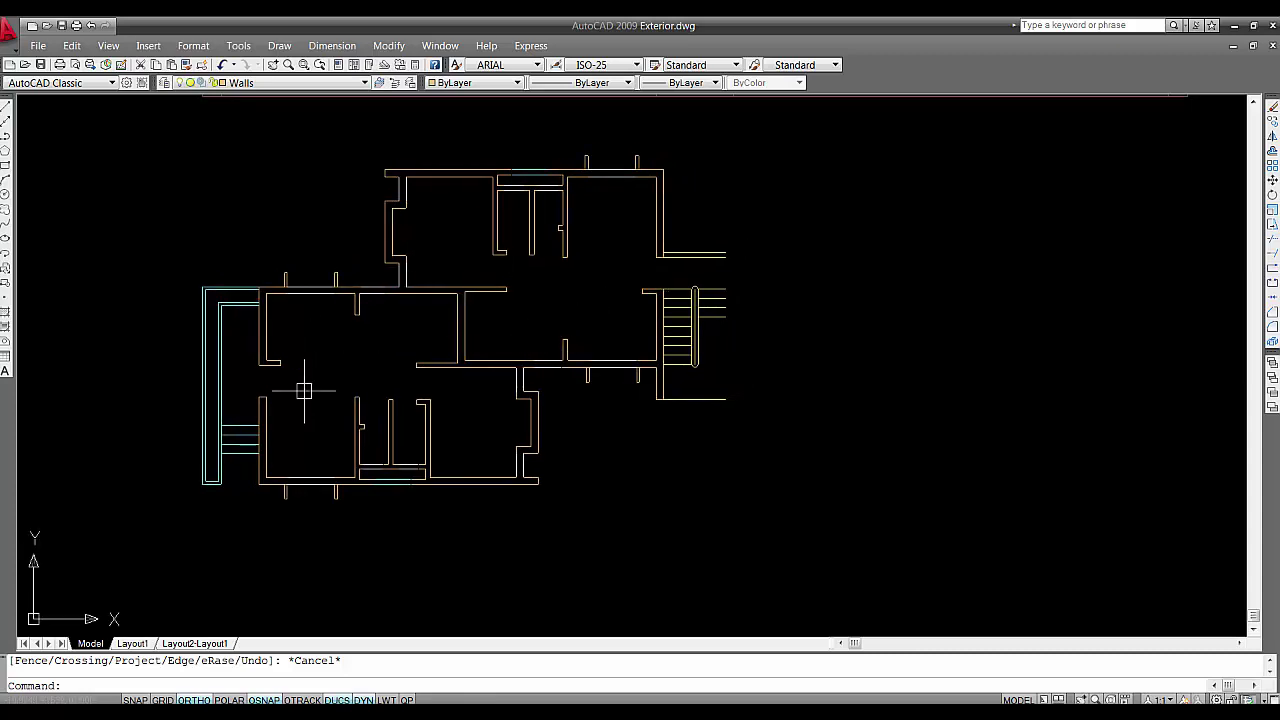
scroll(389, 231, "down", 1)
middle_click_drag(405, 172, 591, 274)
scroll(480, 292, "up", 2)
mouse_move(550, 225)
middle_mouse_down()
mouse_move(554, 309)
mouse_move(530, 353)
middle_mouse_up()
scroll(530, 290, "up", 2)
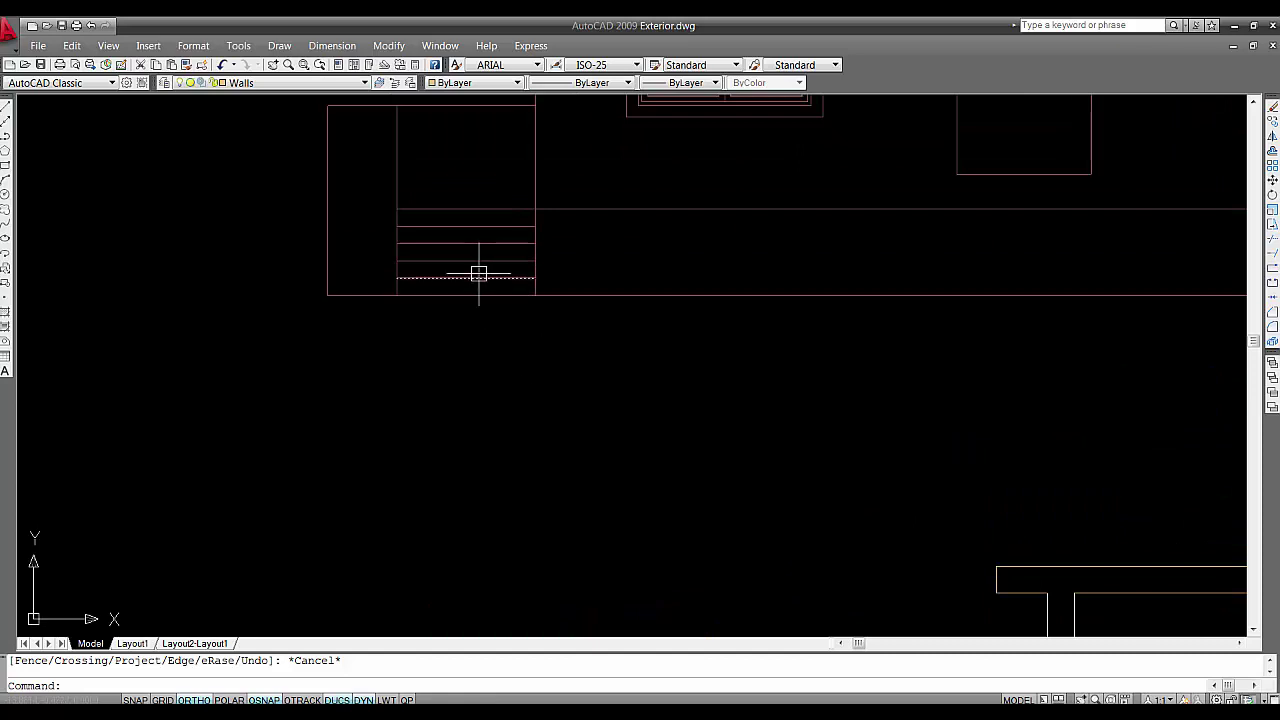
Offset the lowest entrance step line in the plan downward by 0.3, picking the spacing between two existing step lines
scroll(396, 462, "down", 2)
middle_click_drag(395, 463, 389, 251)
scroll(451, 466, "up", 1)
scroll(471, 470, "up", 1)
middle_click_drag(542, 433, 611, 371)
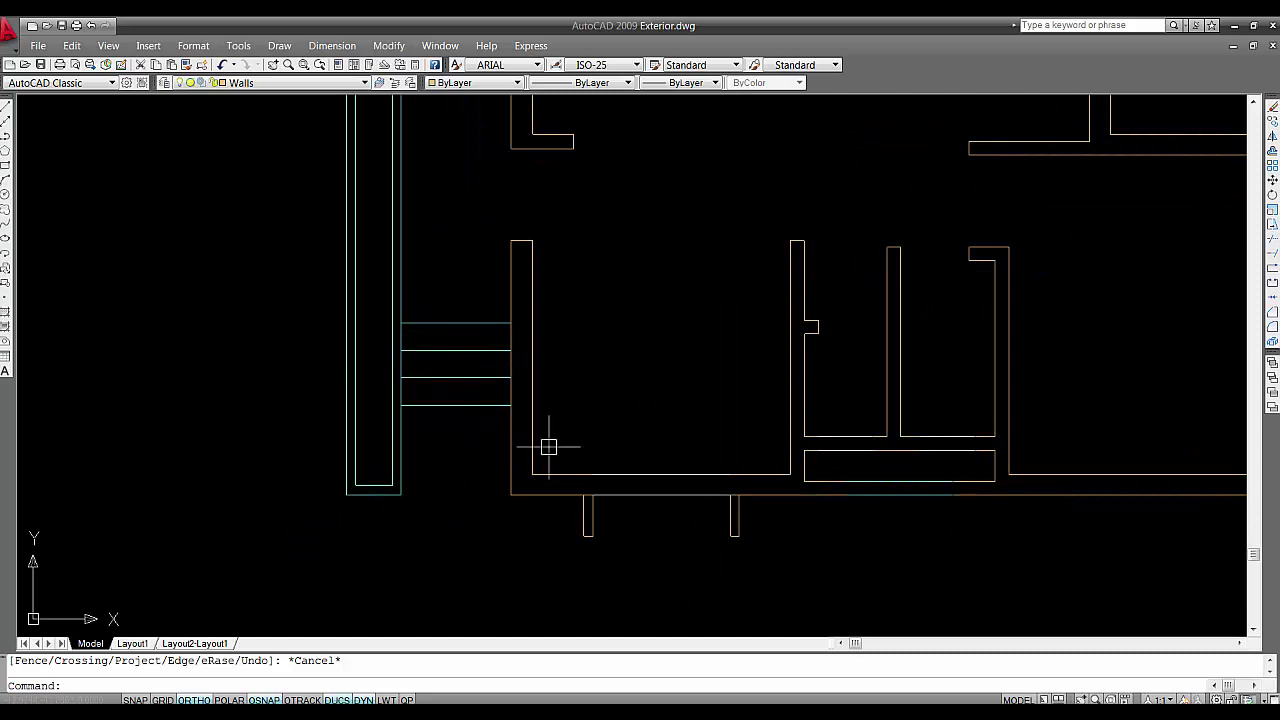
type("o")
key("Return")
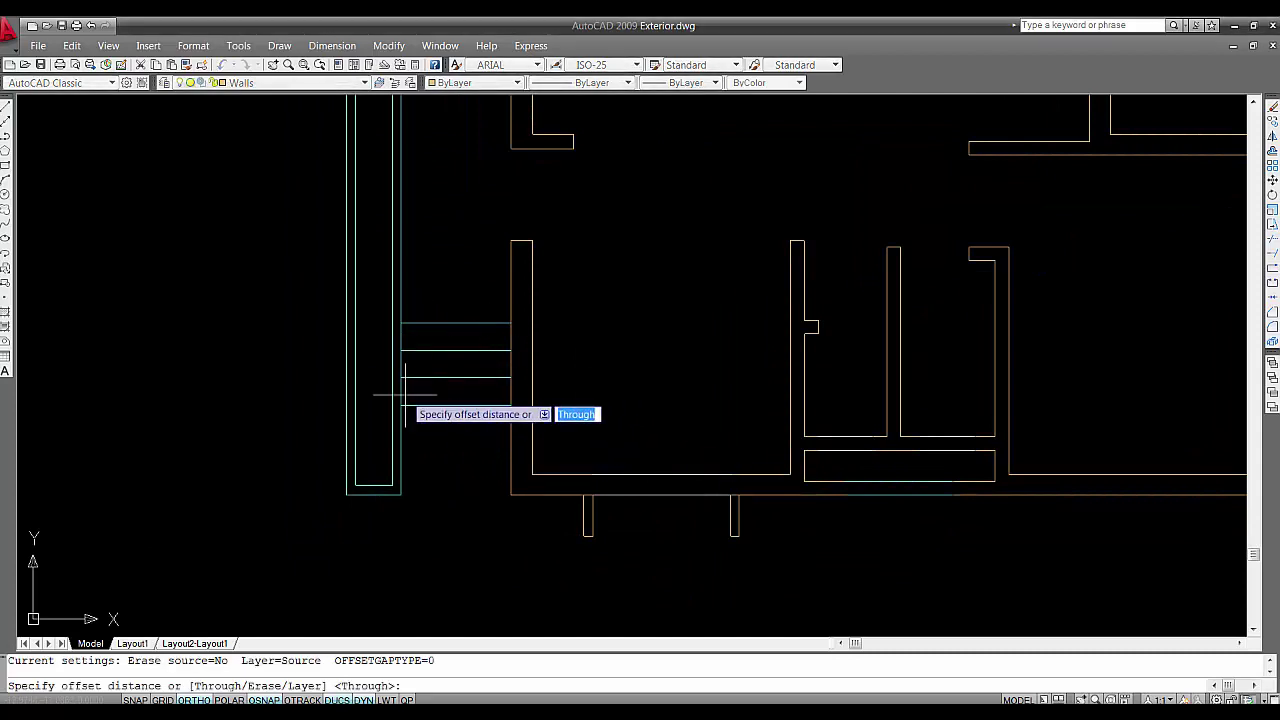
left_click(400, 378)
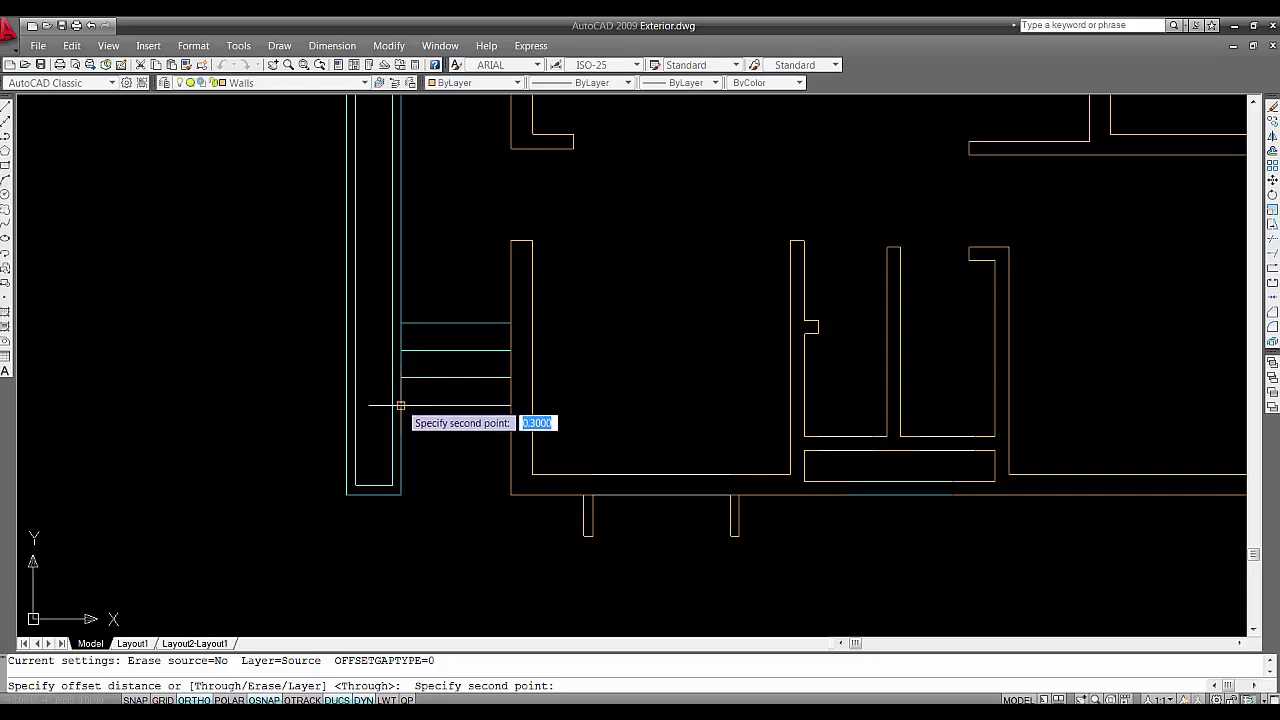
left_click(403, 404)
left_click(429, 404)
left_click(445, 440)
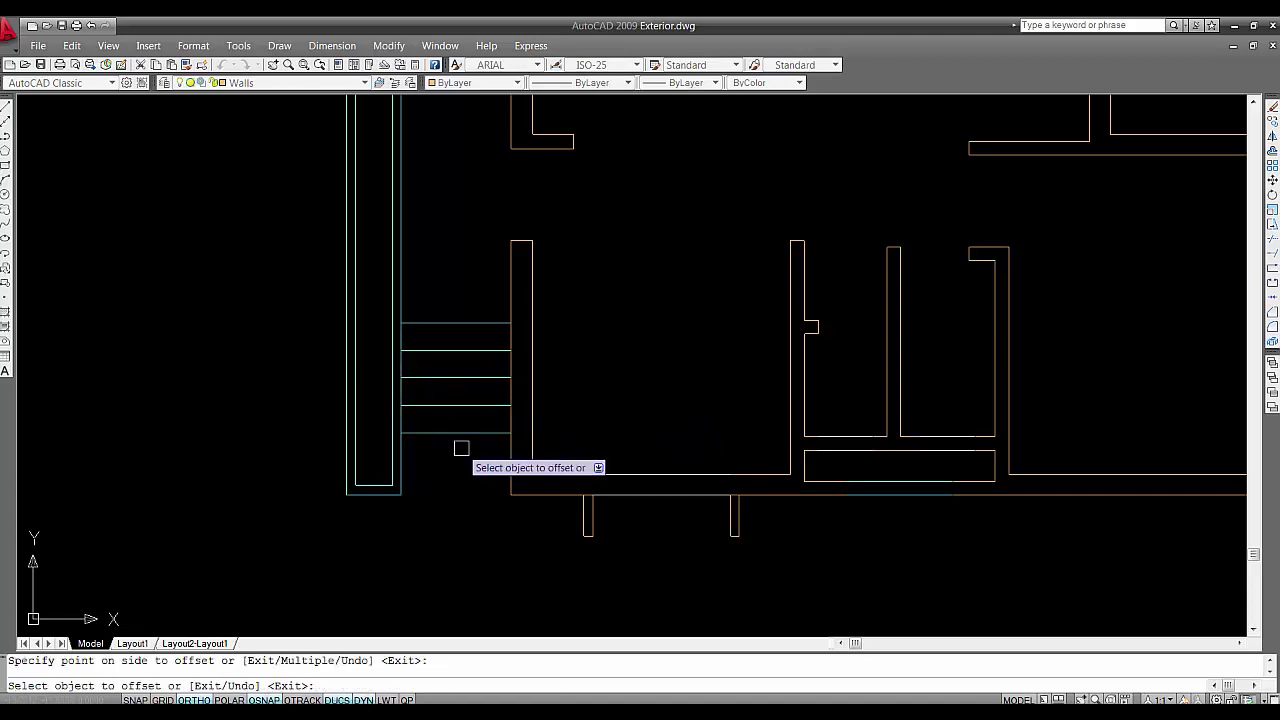
key("Escape")
scroll(597, 421, "down", 1)
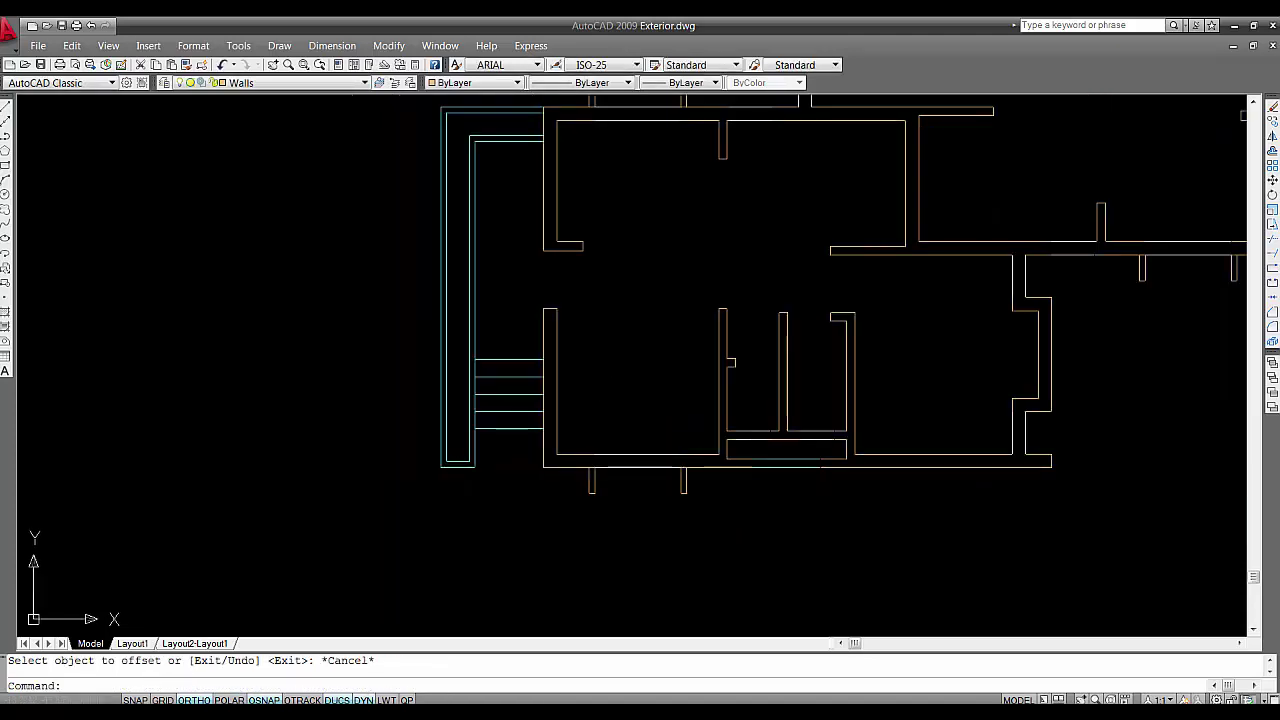
middle_click_drag(625, 353, 607, 372)
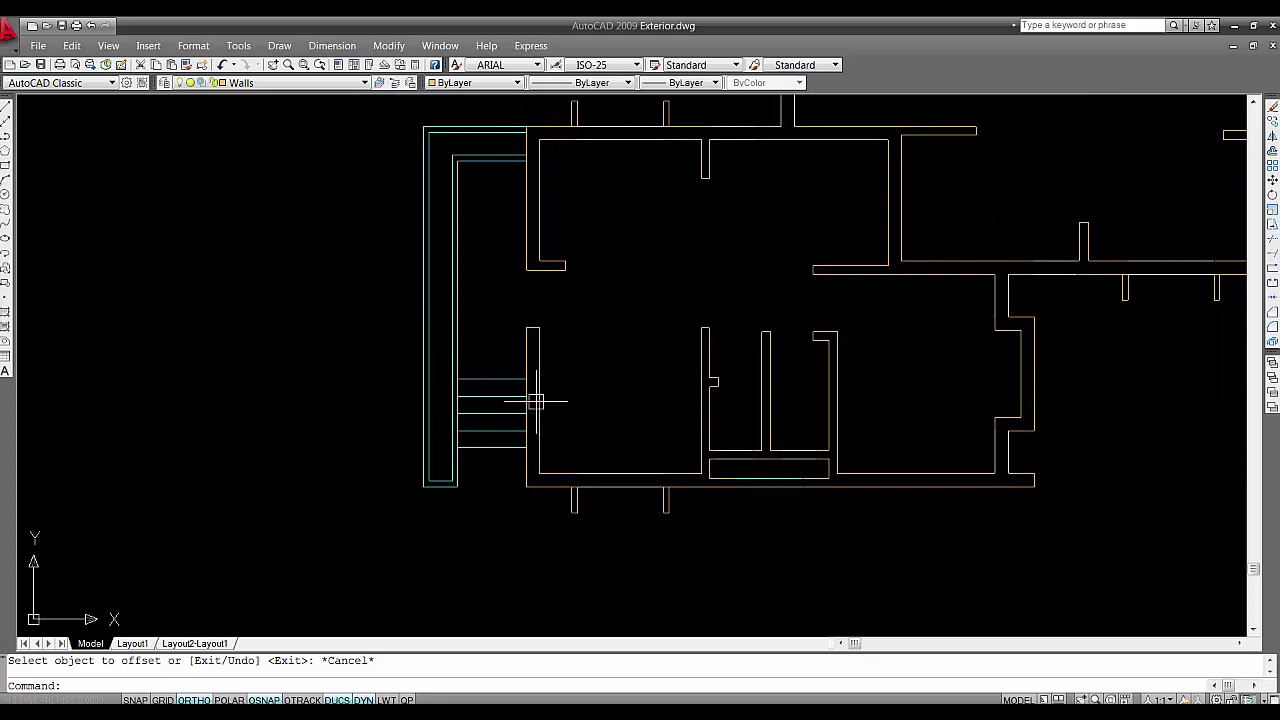
scroll(486, 443, "down", 2)
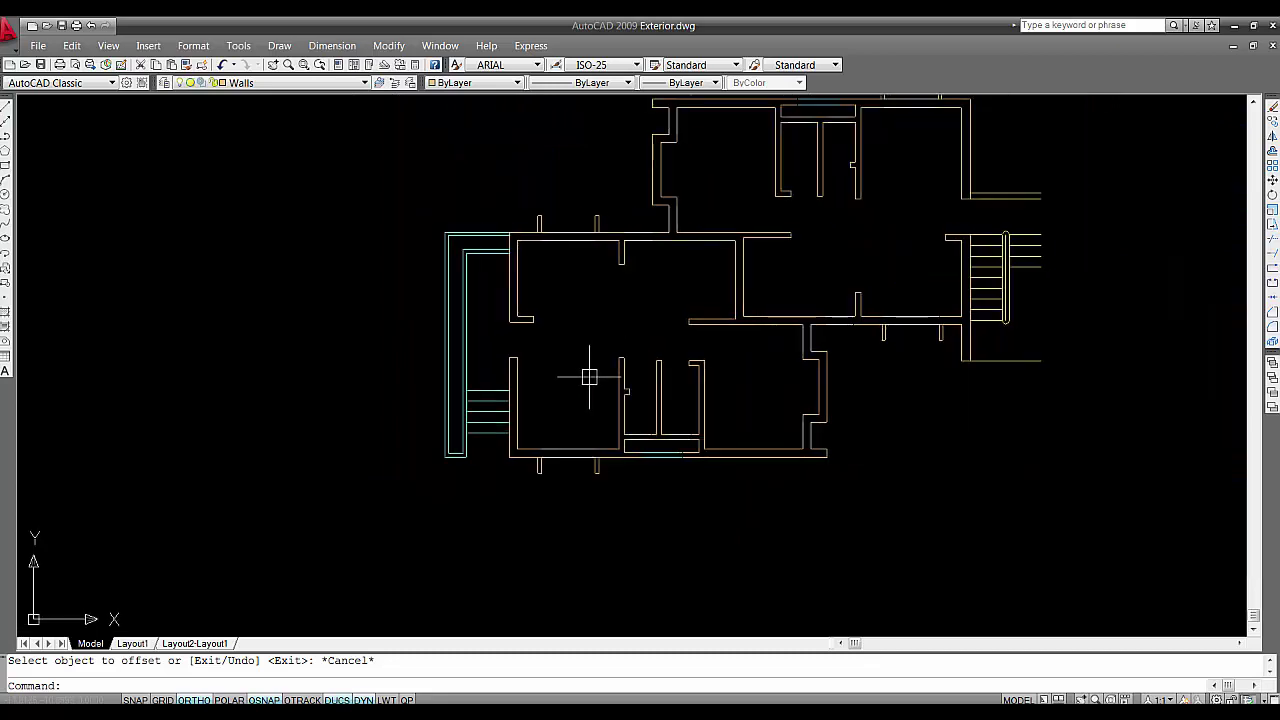
scroll(866, 277, "down", 2)
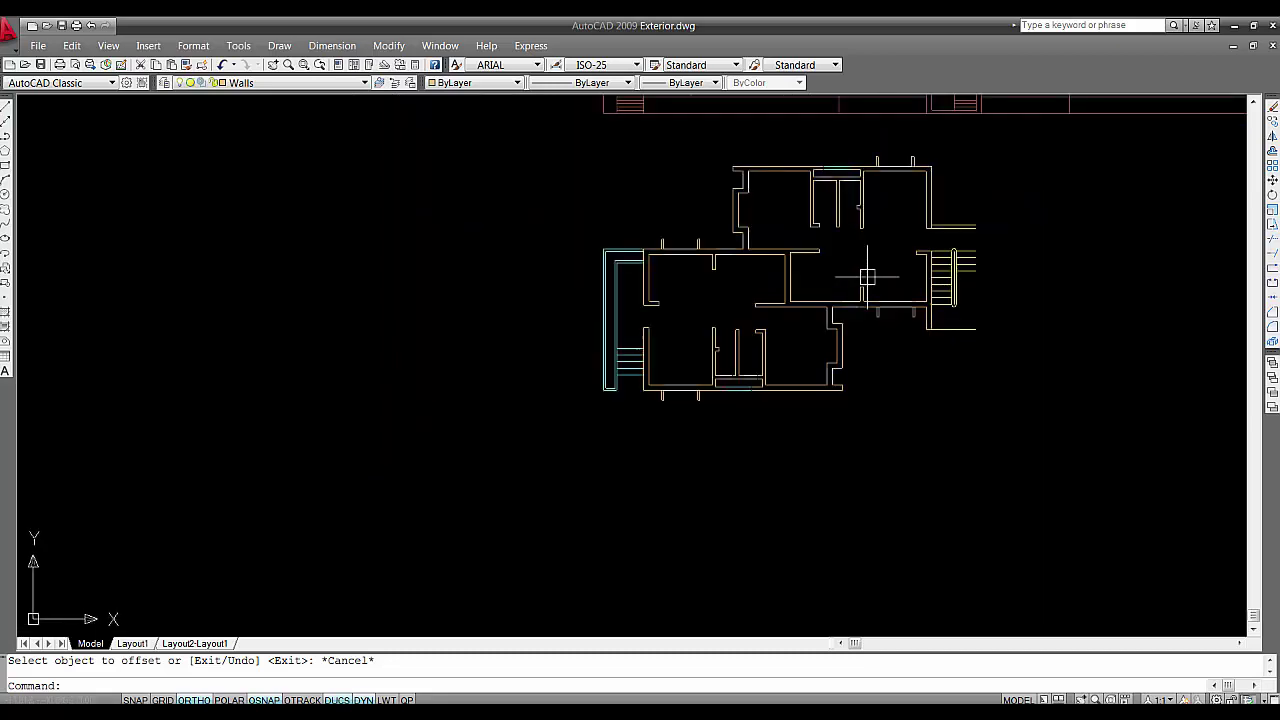
Mirror the half ground floor plan about the vertical centre line of the staircase, keeping the source objects
middle_click_drag(866, 275, 740, 357)
mouse_move(794, 297)
middle_mouse_down()
mouse_move(657, 368)
mouse_move(702, 321)
middle_mouse_up()
type("m")
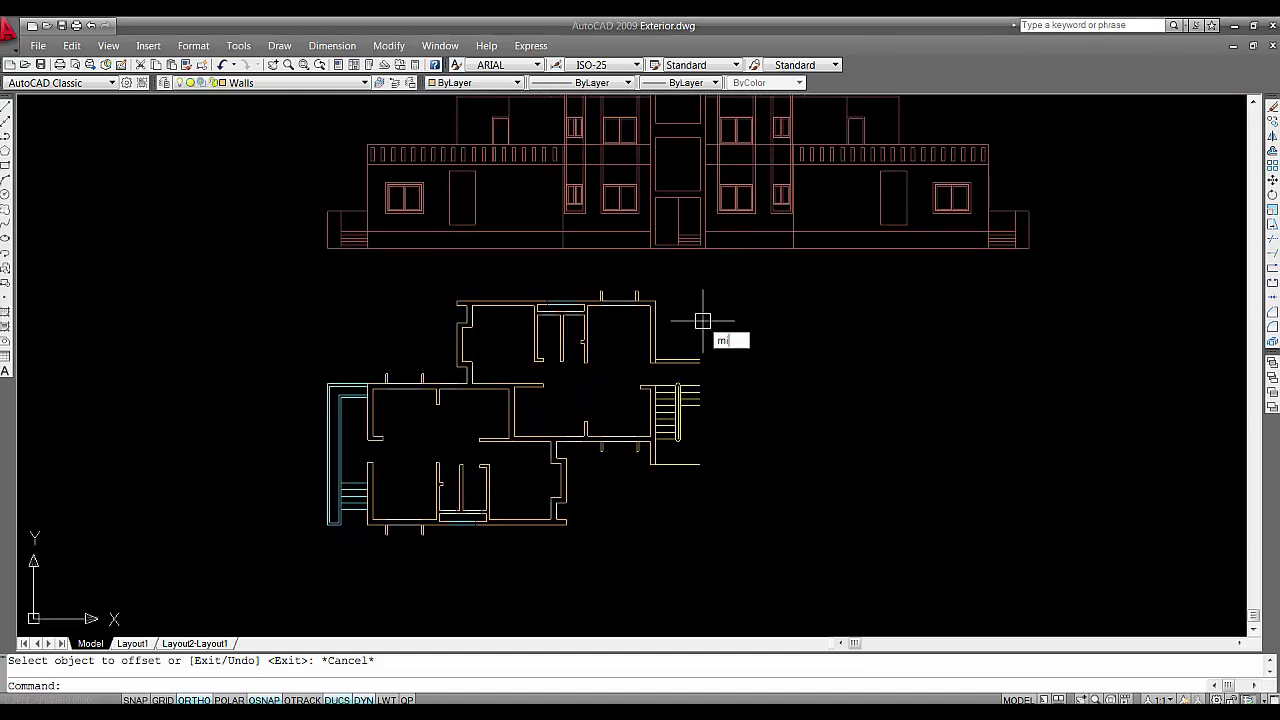
type("i")
key("Return")
left_click(266, 267)
left_click(639, 575)
key("Return")
scroll(685, 385, "up", 3)
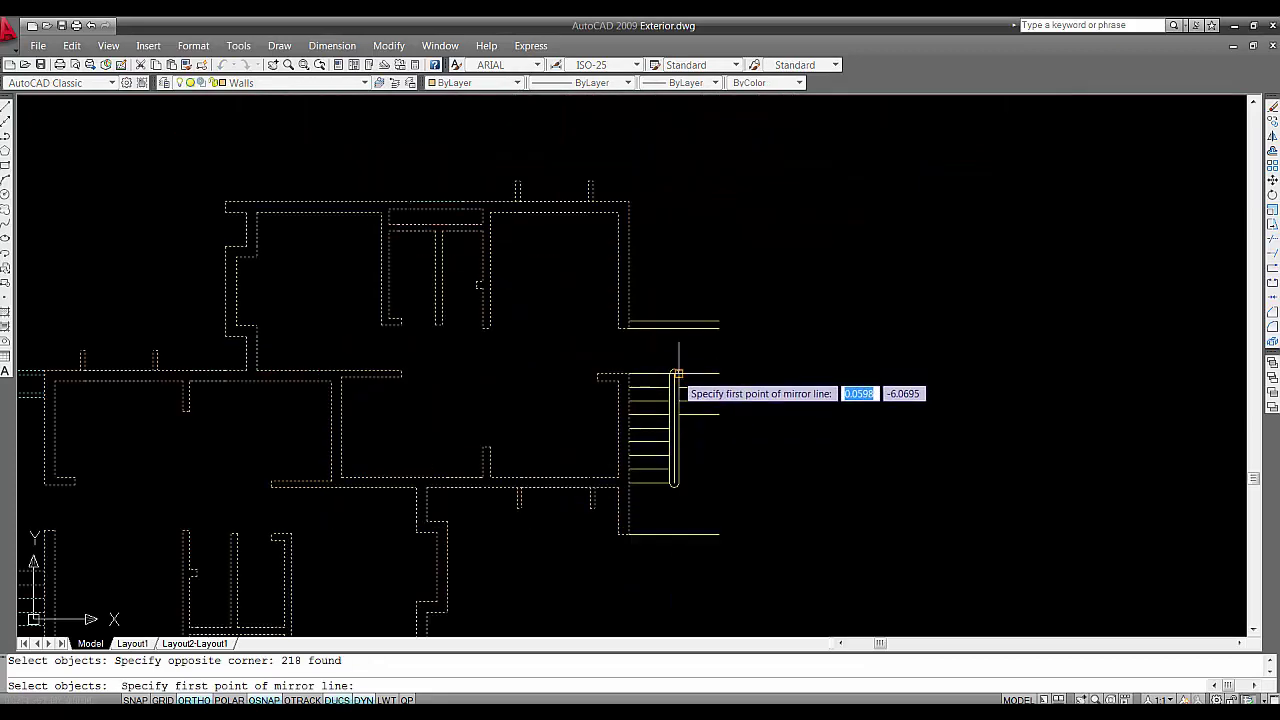
left_click(676, 374)
left_click(672, 267)
key("Return")
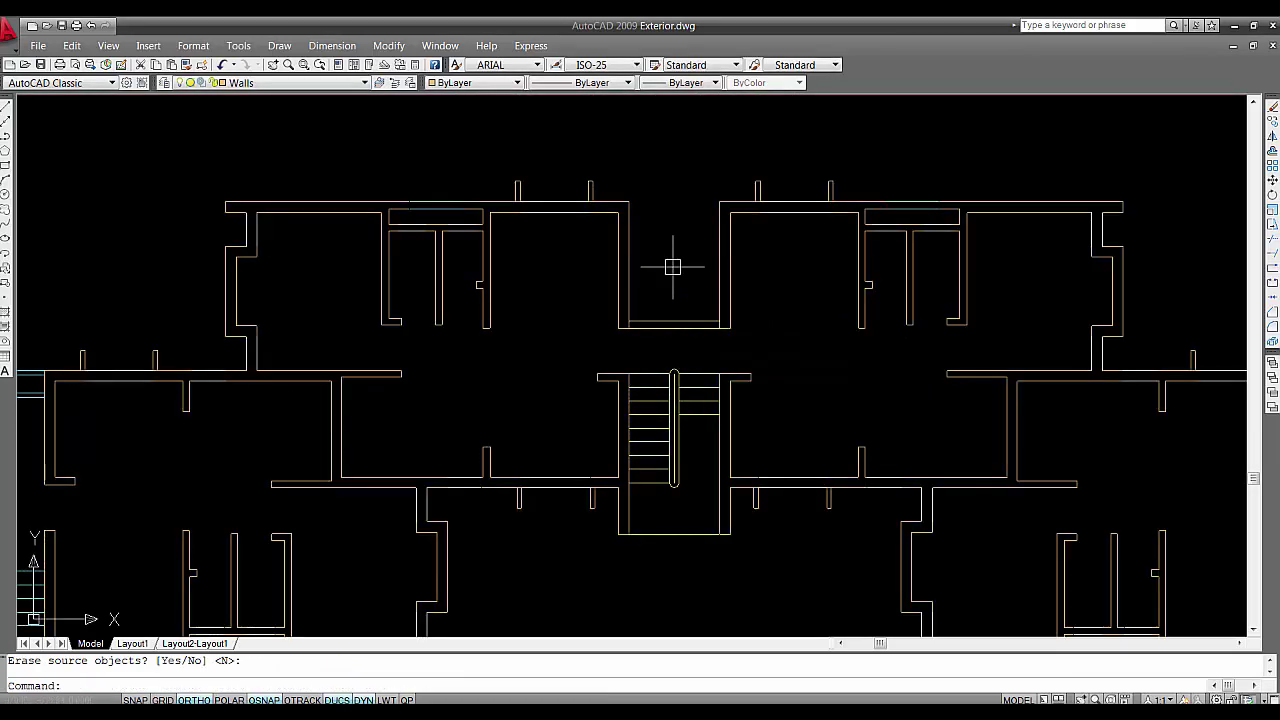
Trim the wall lines crossing the two lower corners of the recess above the staircase so the mirrored walls join
scroll(705, 356, "up", 2)
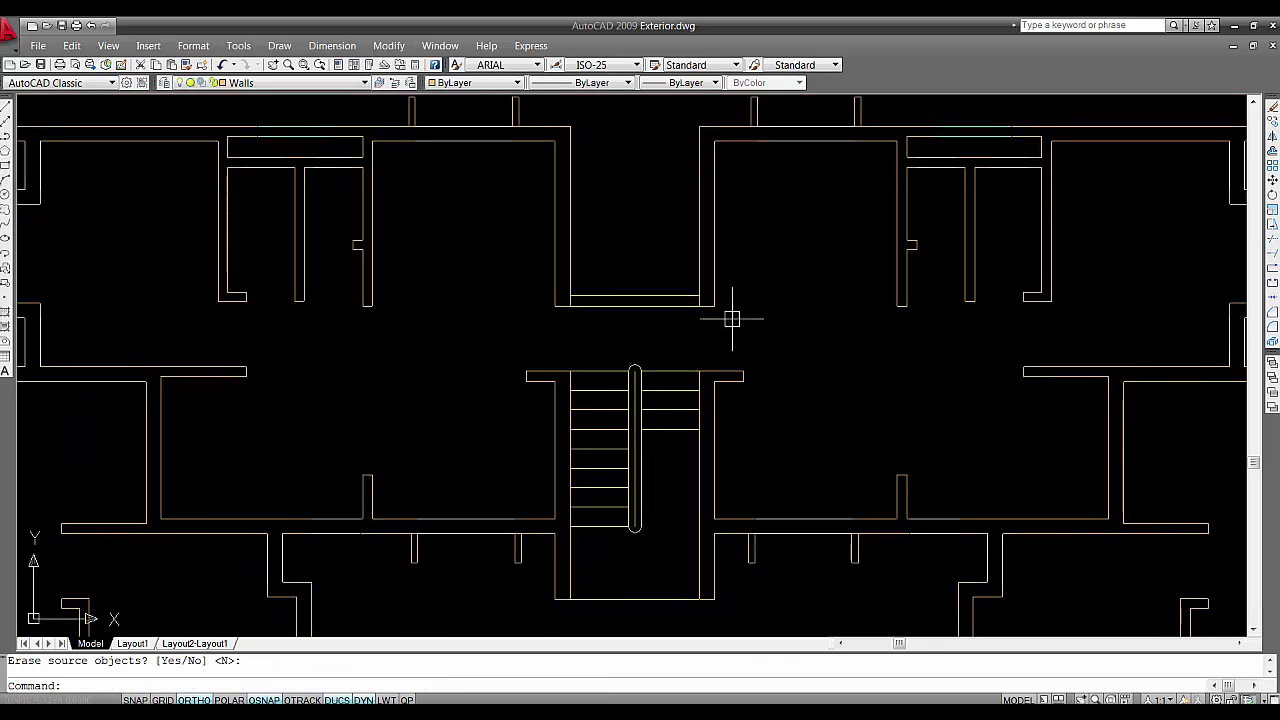
type("tr")
key("Return")
left_click(730, 325)
left_click(547, 286)
key("Return")
scroll(550, 290, "up", 3)
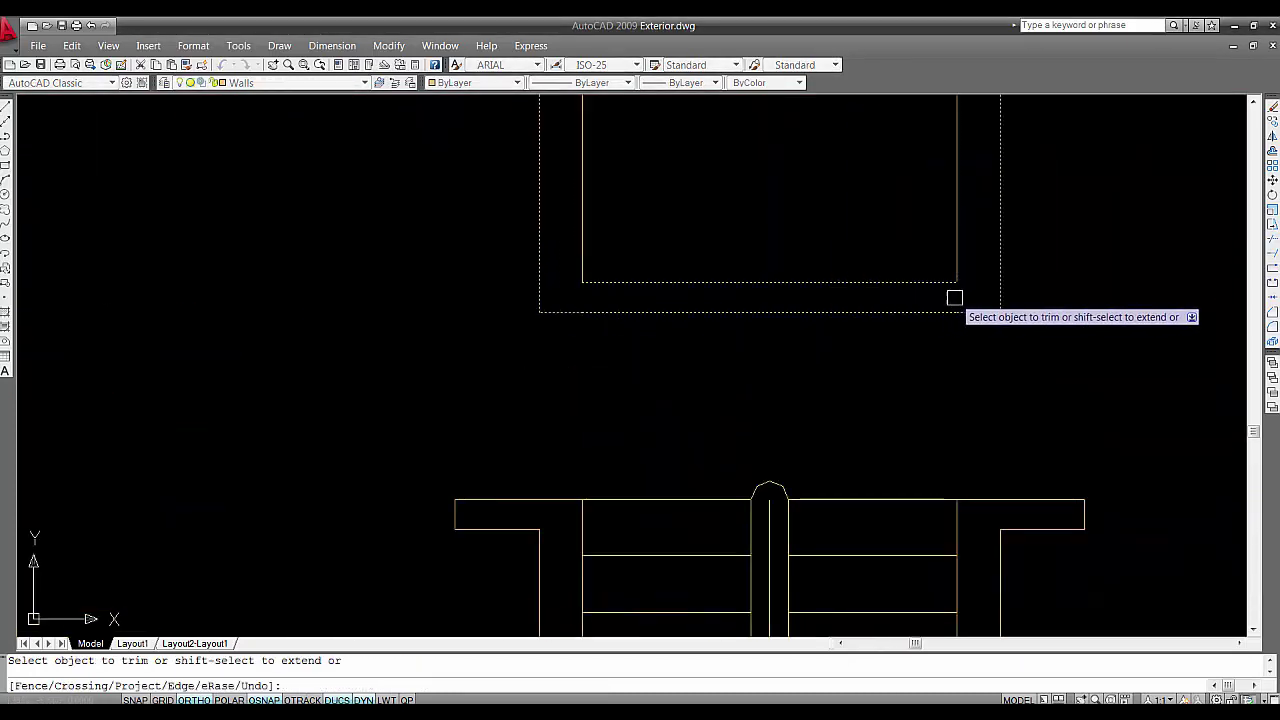
key("Escape")
Create a new layer named 3d_wall
scroll(826, 420, "down", 3)
middle_click_drag(826, 443, 787, 391)
scroll(787, 391, "down", 3)
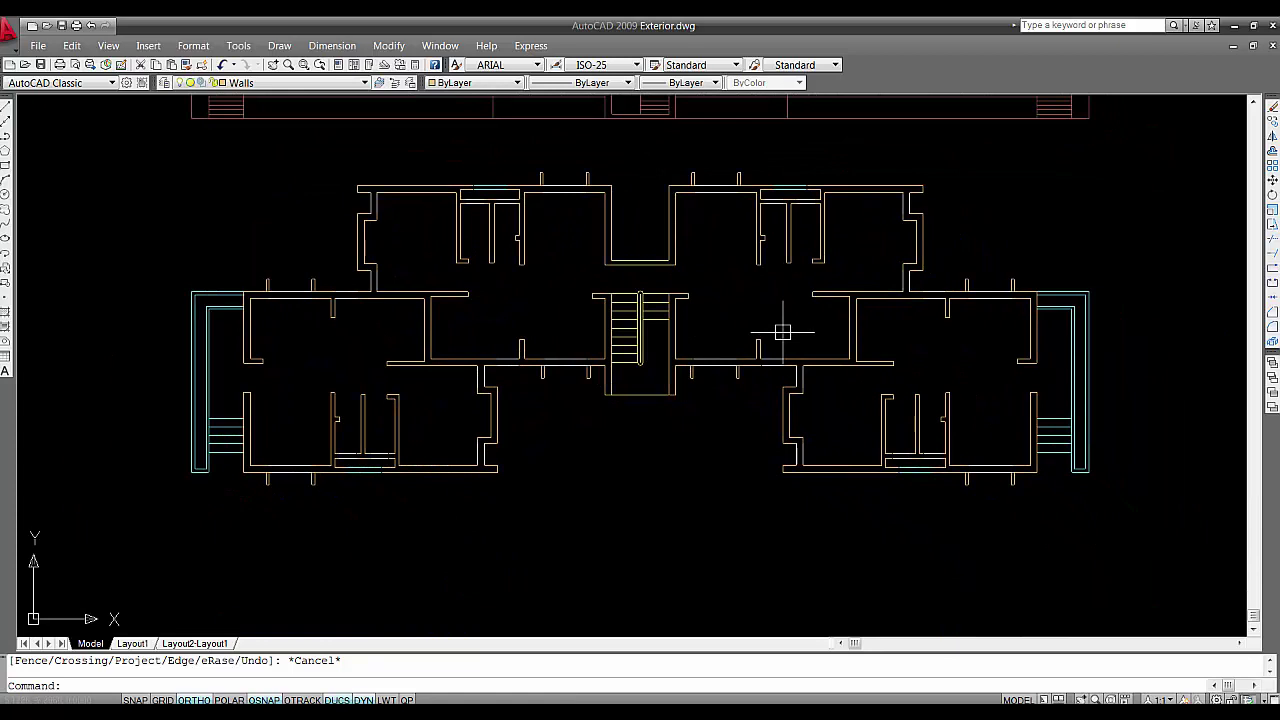
type("la")
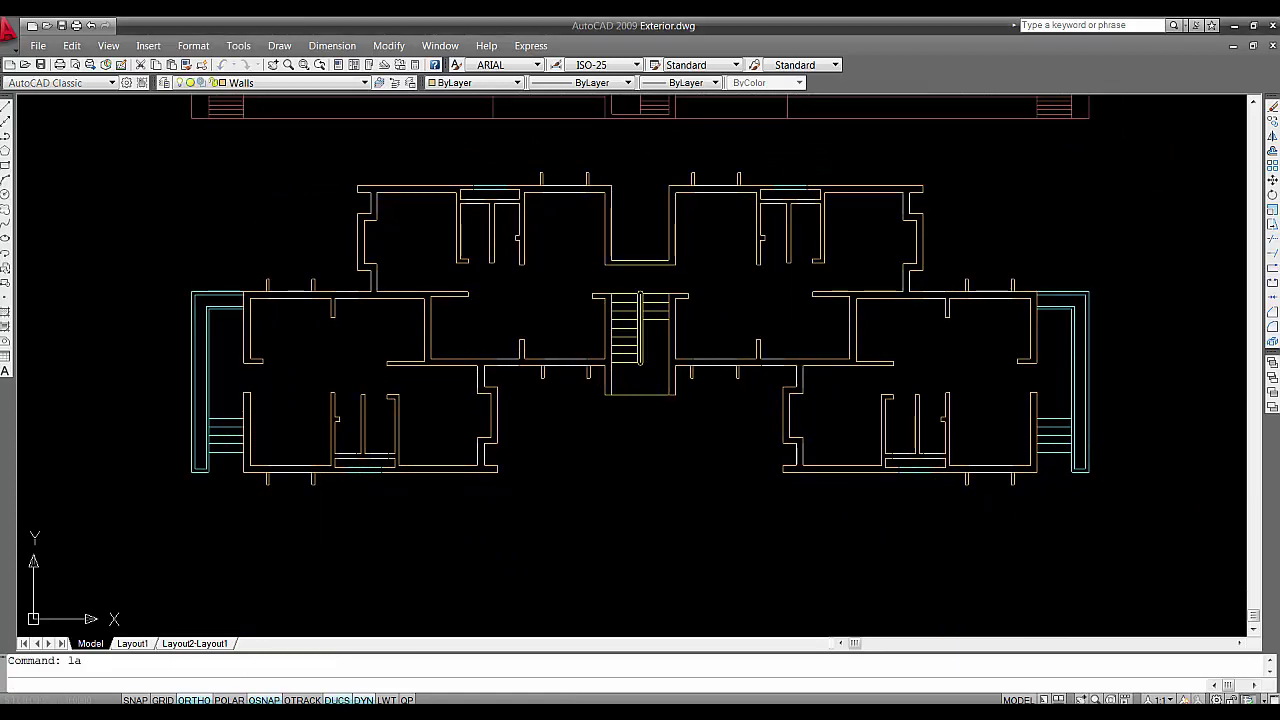
key("Return")
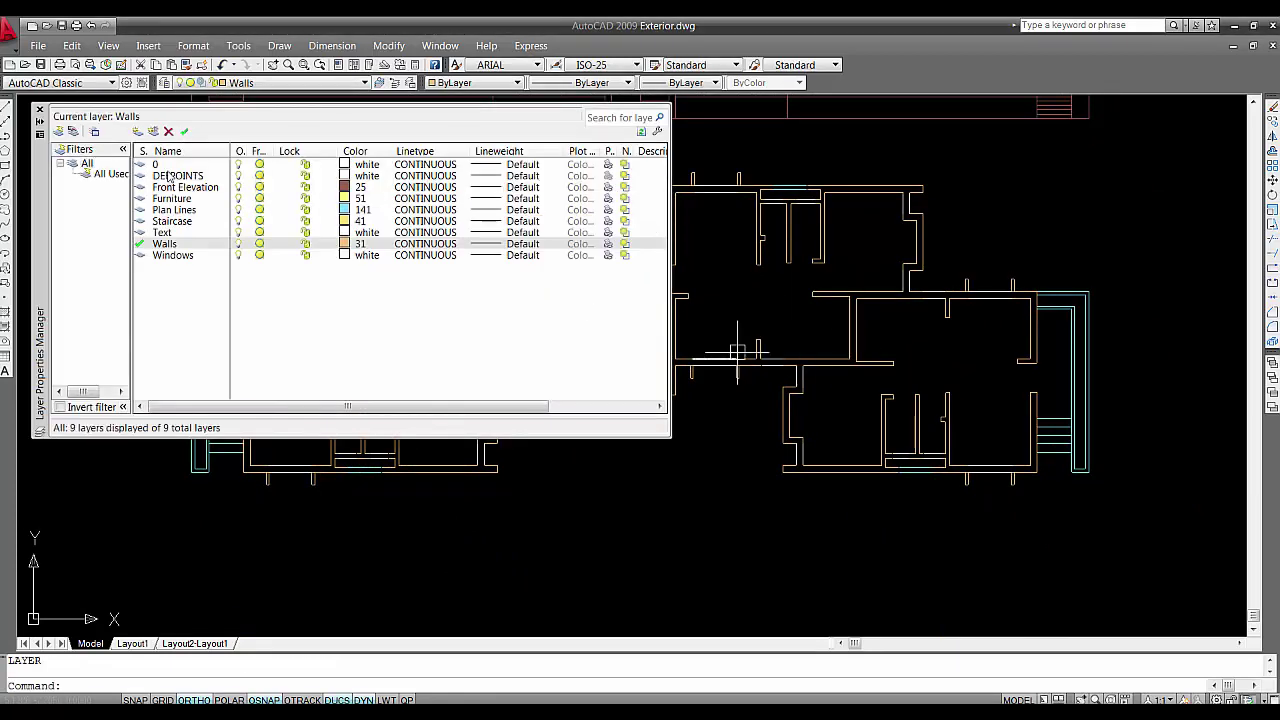
left_click(137, 133)
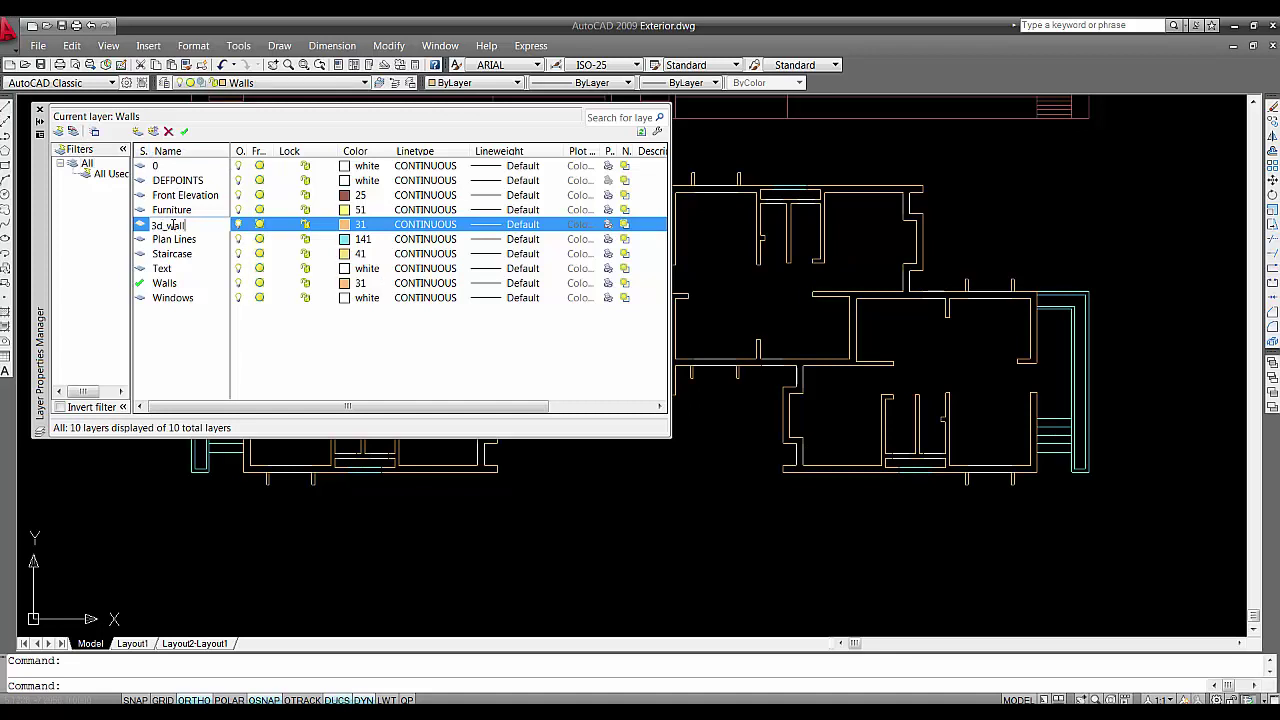
double_click(172, 226)
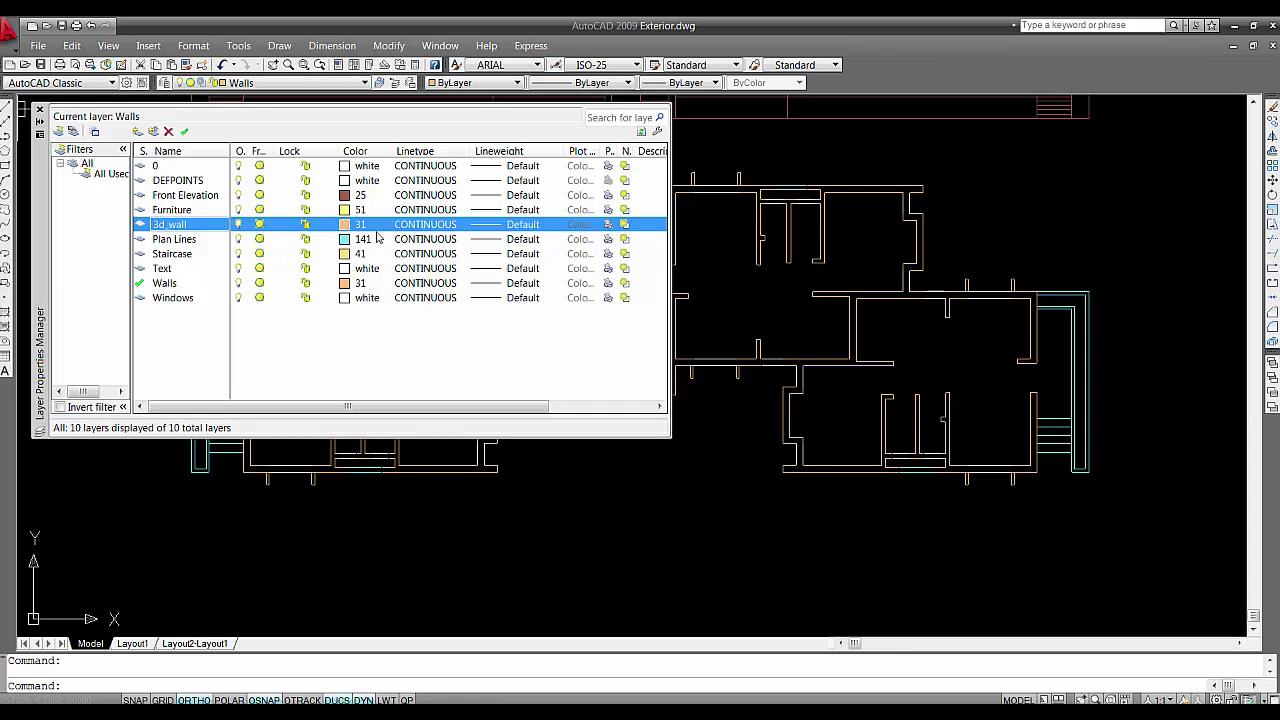
Give the 3d_wall layer index colour 50 and make it the current layer
left_click(344, 225)
left_click(546, 311)
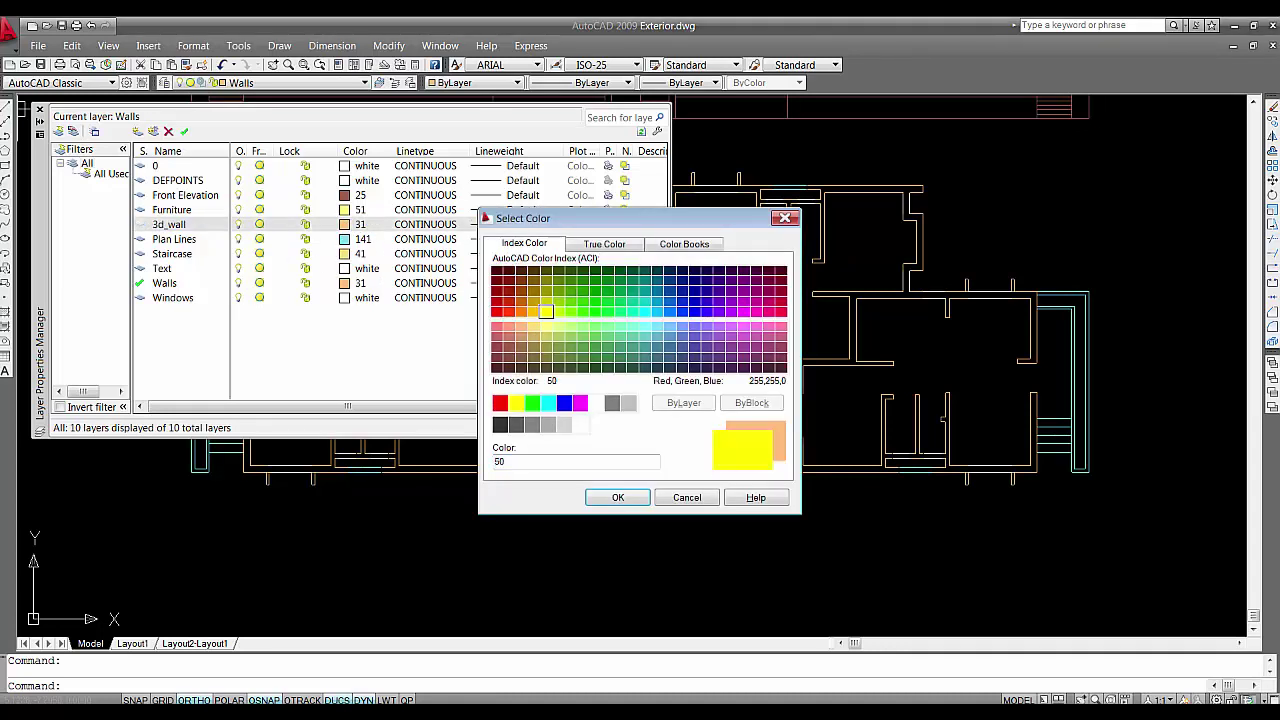
left_click(618, 497)
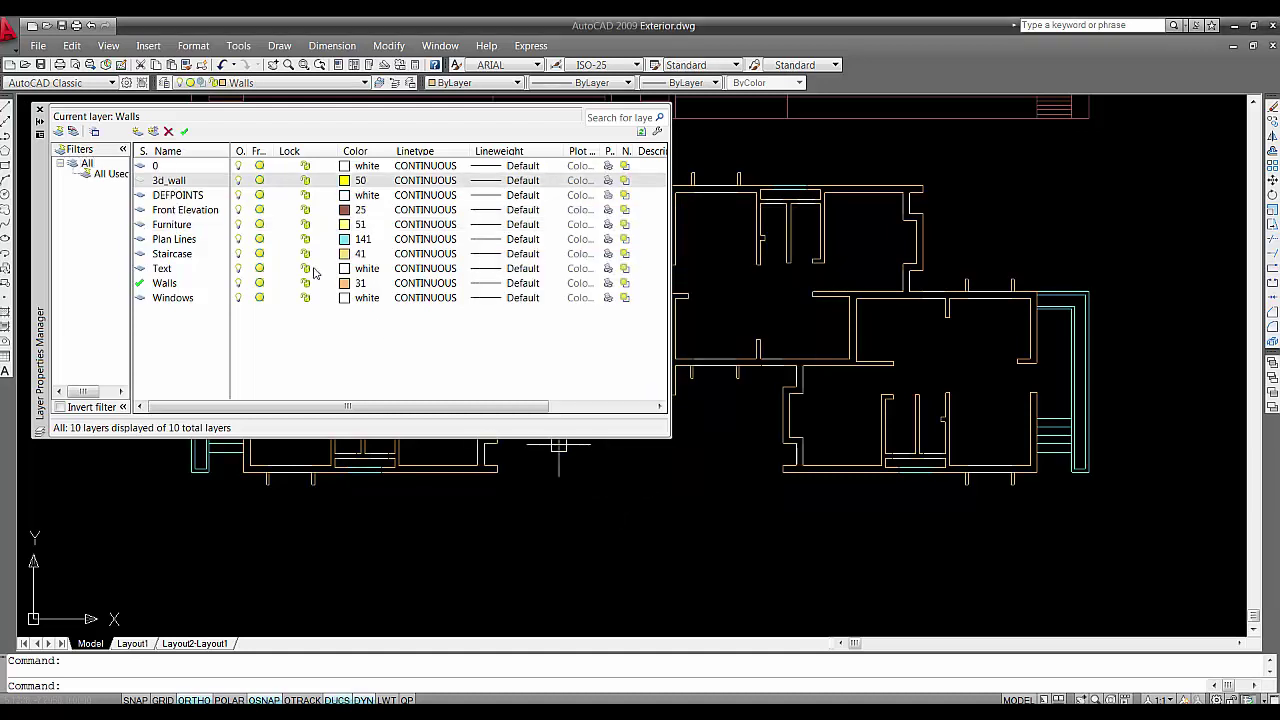
left_click(185, 132)
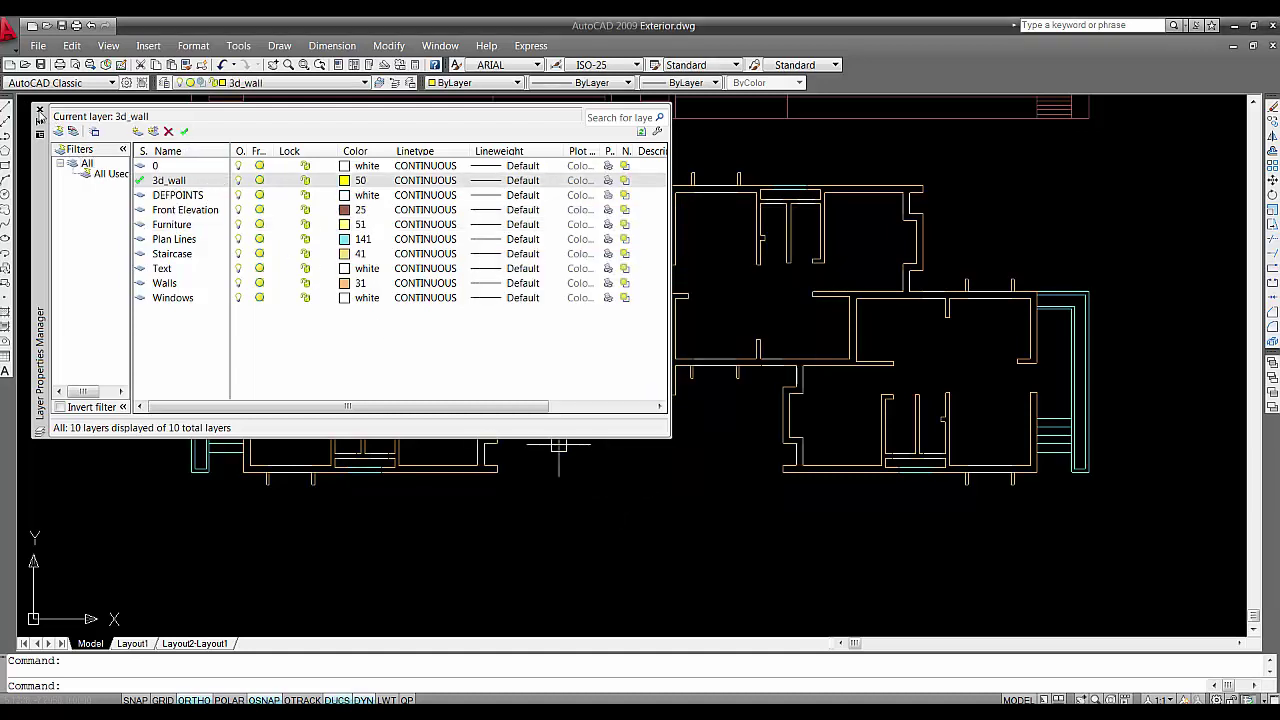
left_click(39, 110)
middle_click_drag(528, 349, 487, 337)
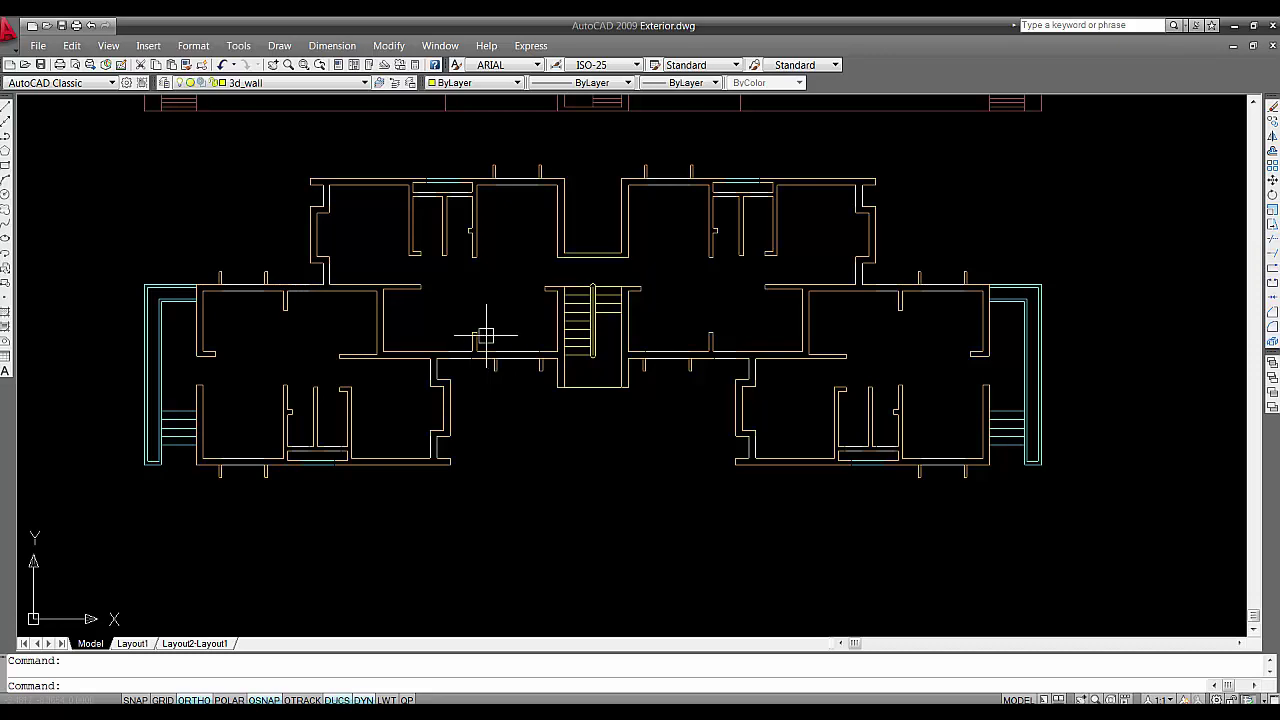
type("bo")
key("Return")
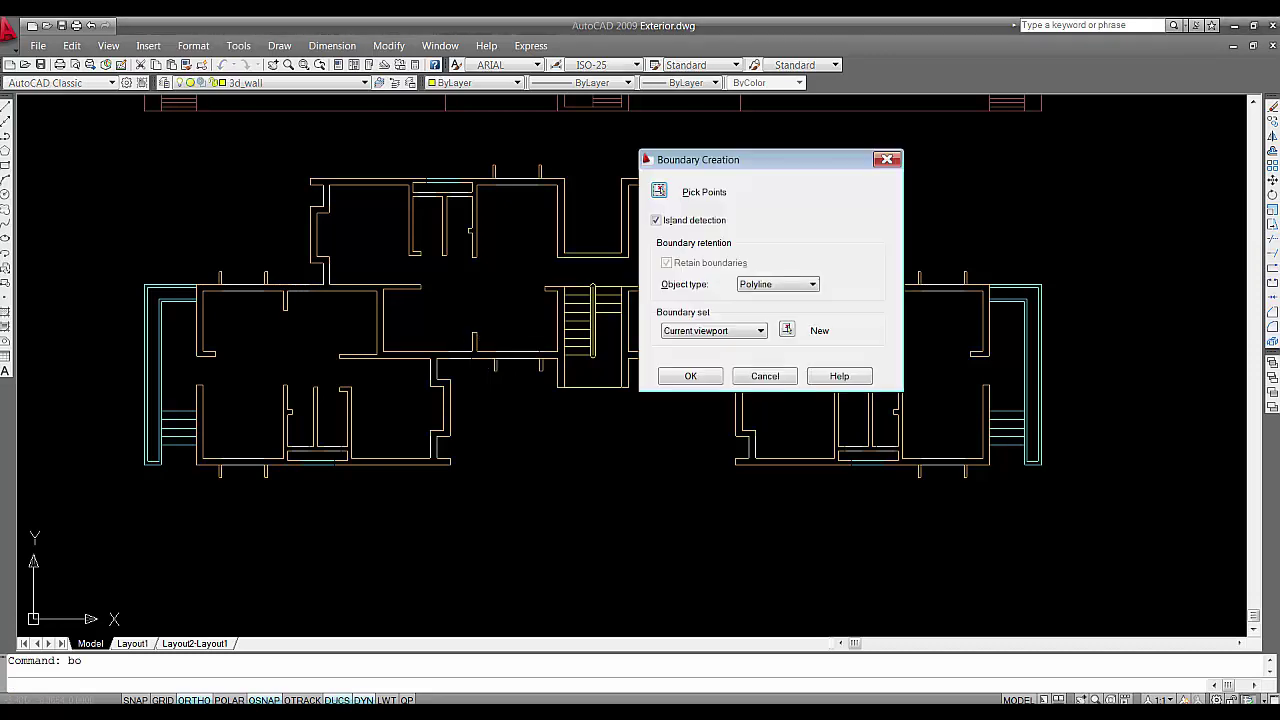
left_click(752, 378)
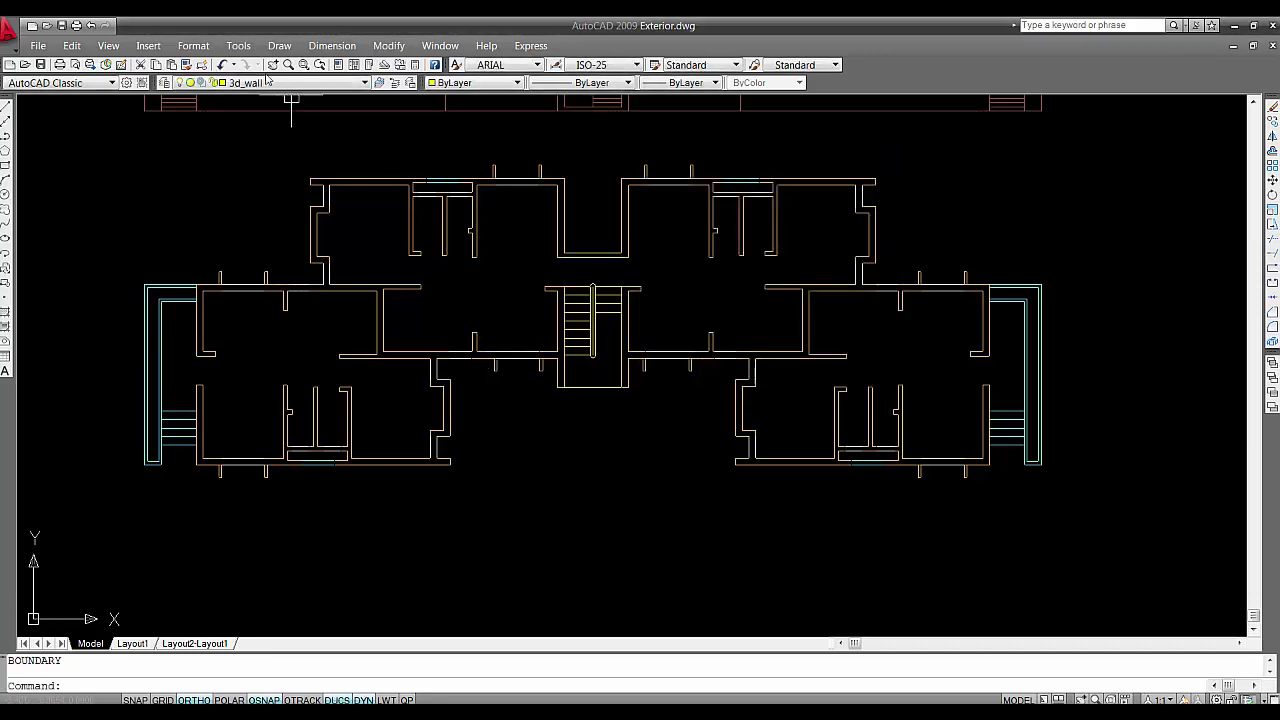
Create polyline boundaries of the connected plan walls with the Boundary command, using an internal point inside the upper outer wall
left_click(238, 46)
mouse_move(284, 48)
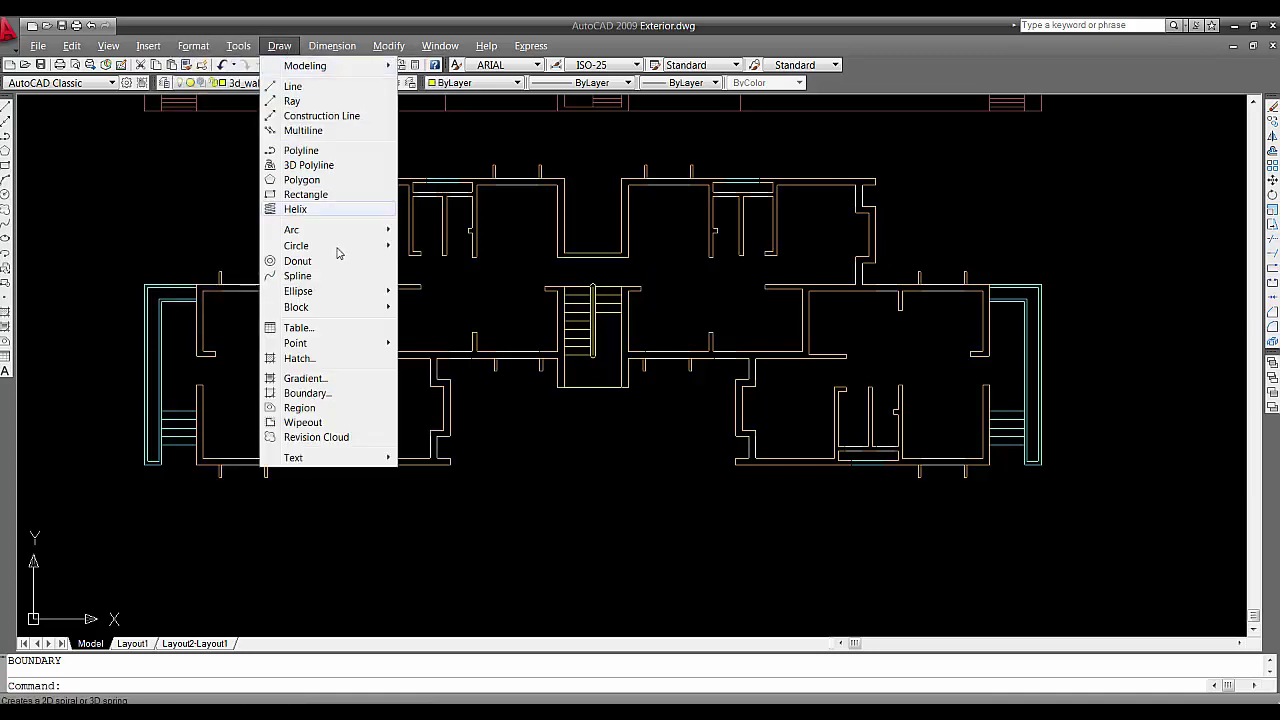
left_click(305, 393)
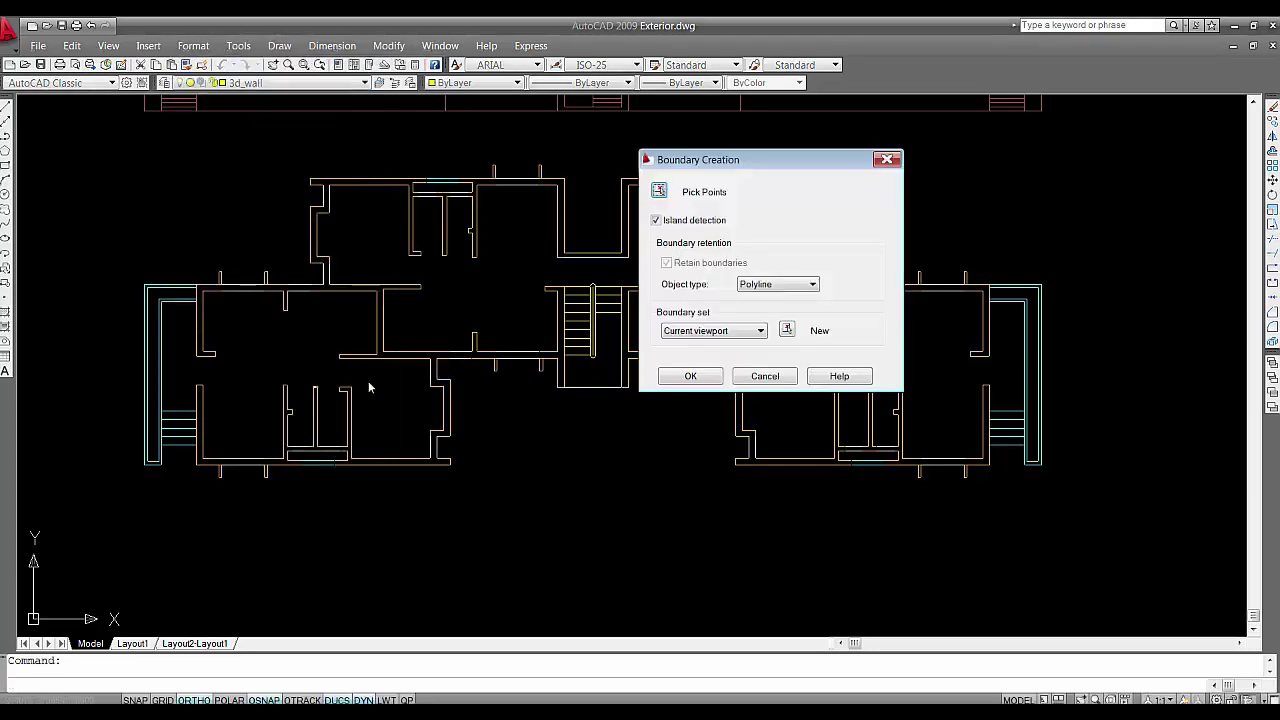
left_click(661, 193)
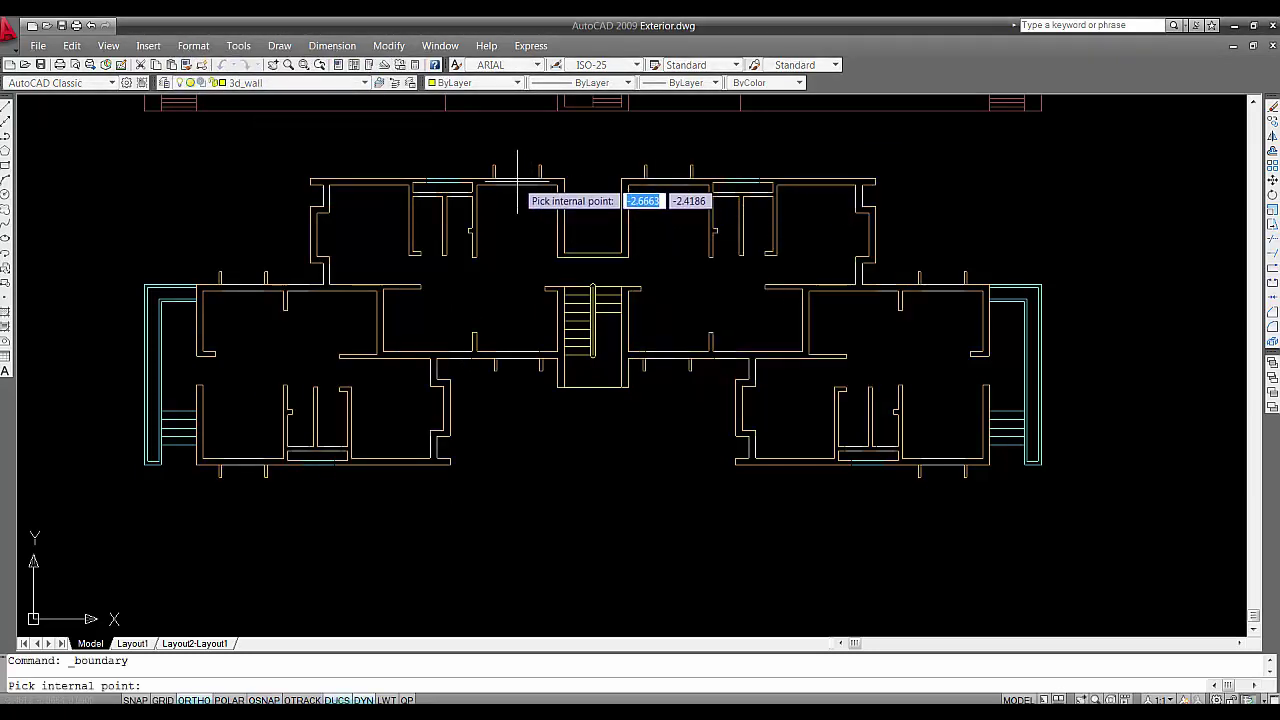
left_click(517, 182)
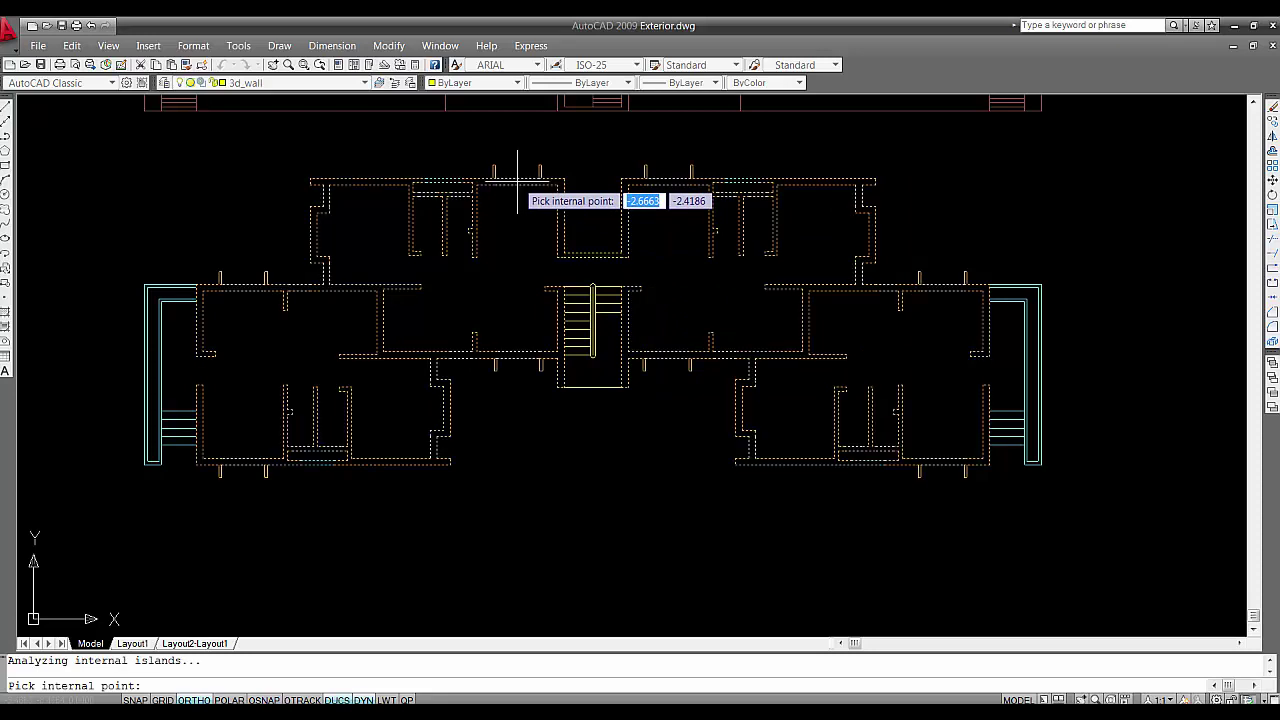
key("Return")
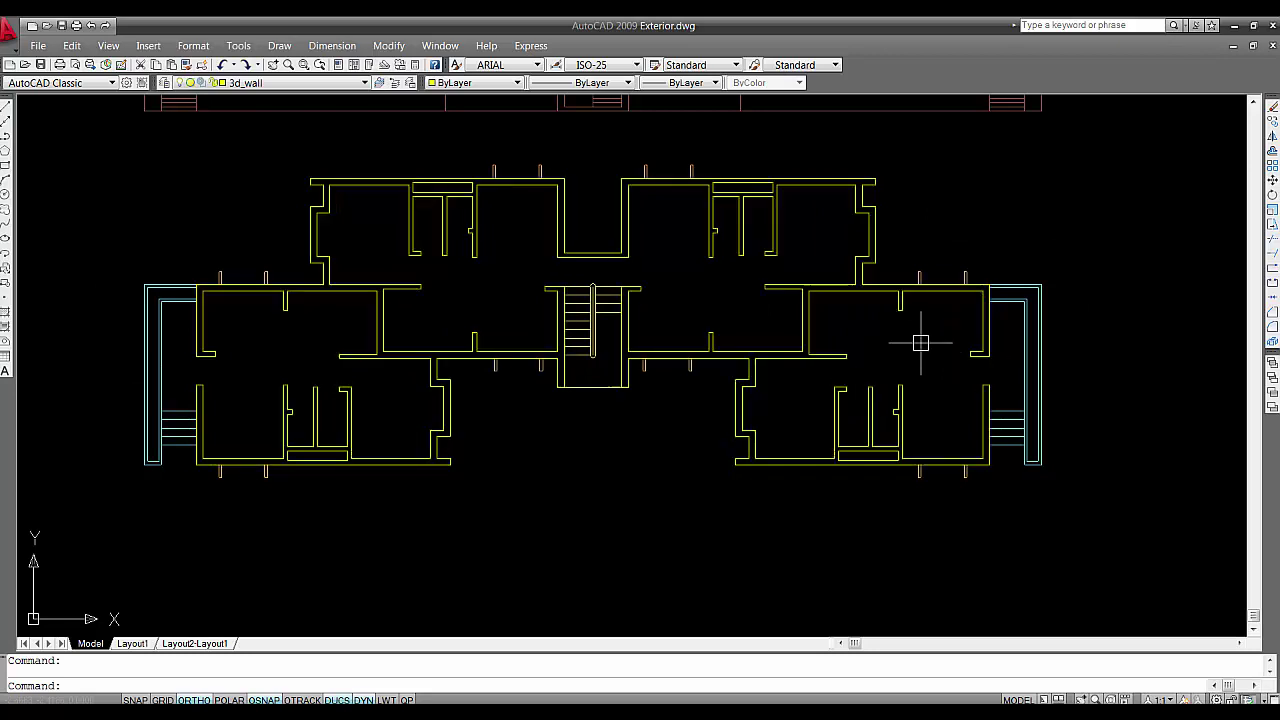
Create a new layer named 3d_stairs
middle_click_drag(854, 358, 810, 368)
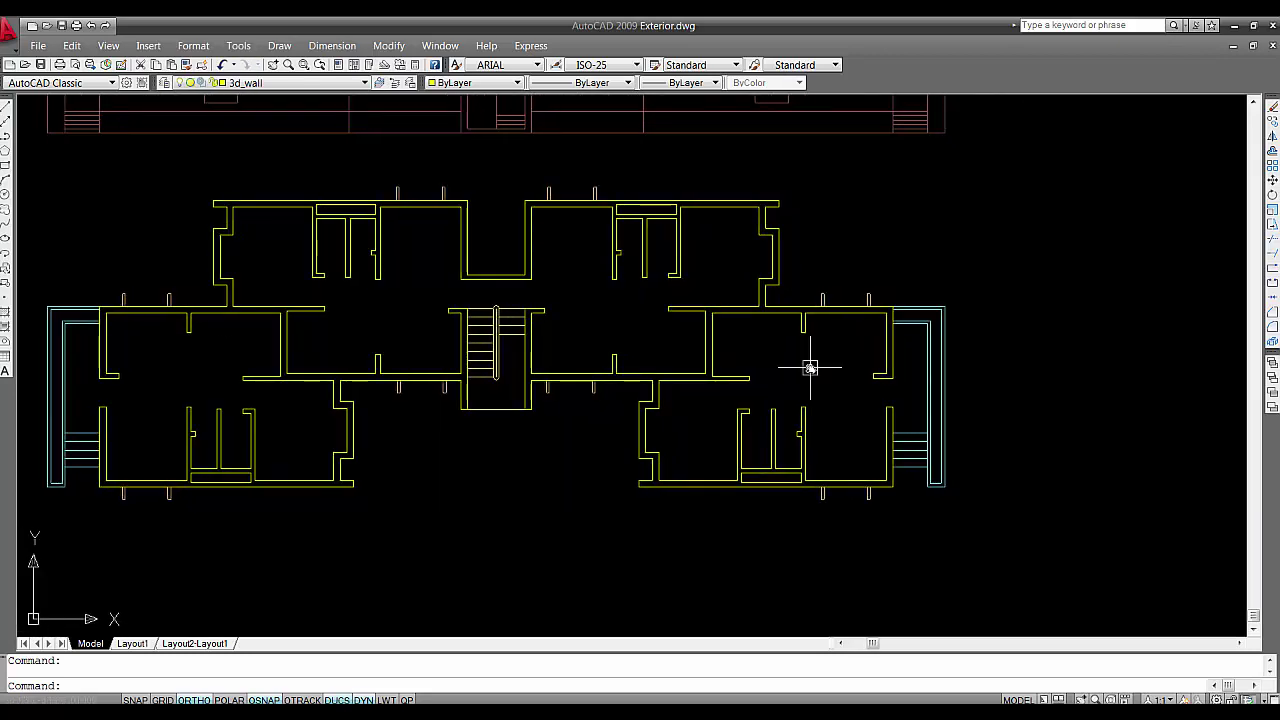
type("la")
key("Return")
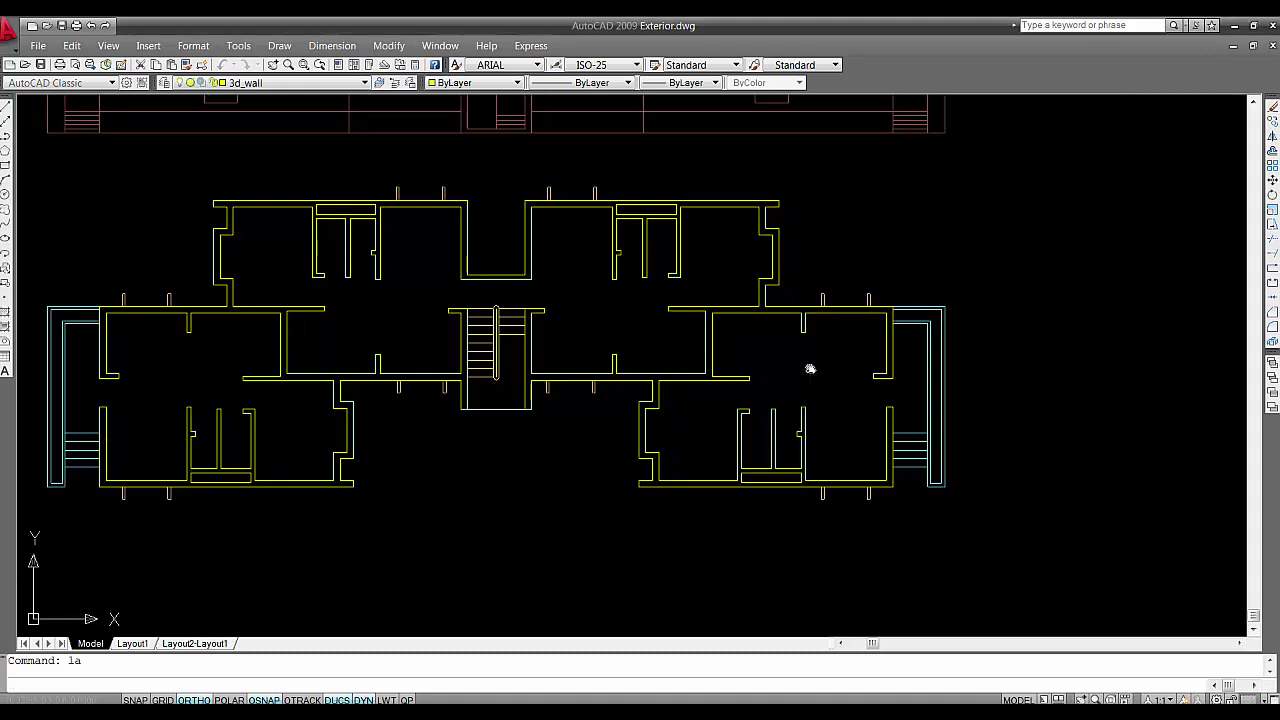
left_click(141, 135)
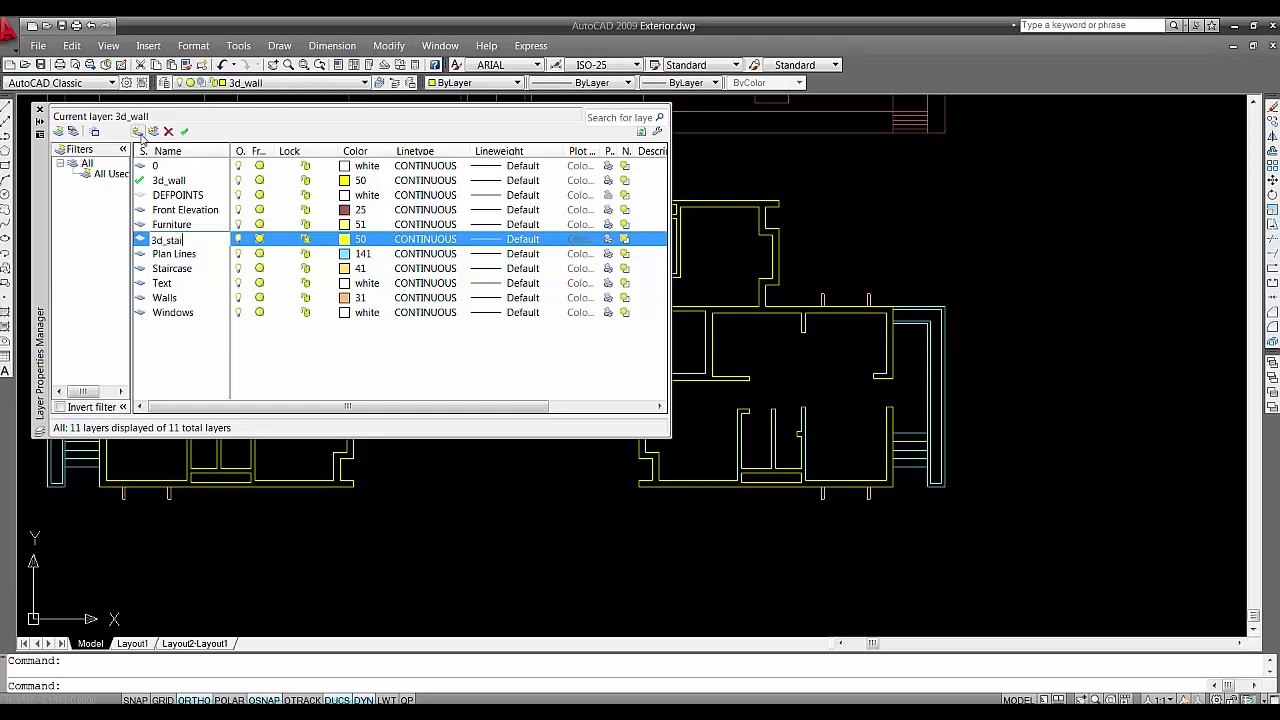
key("Return")
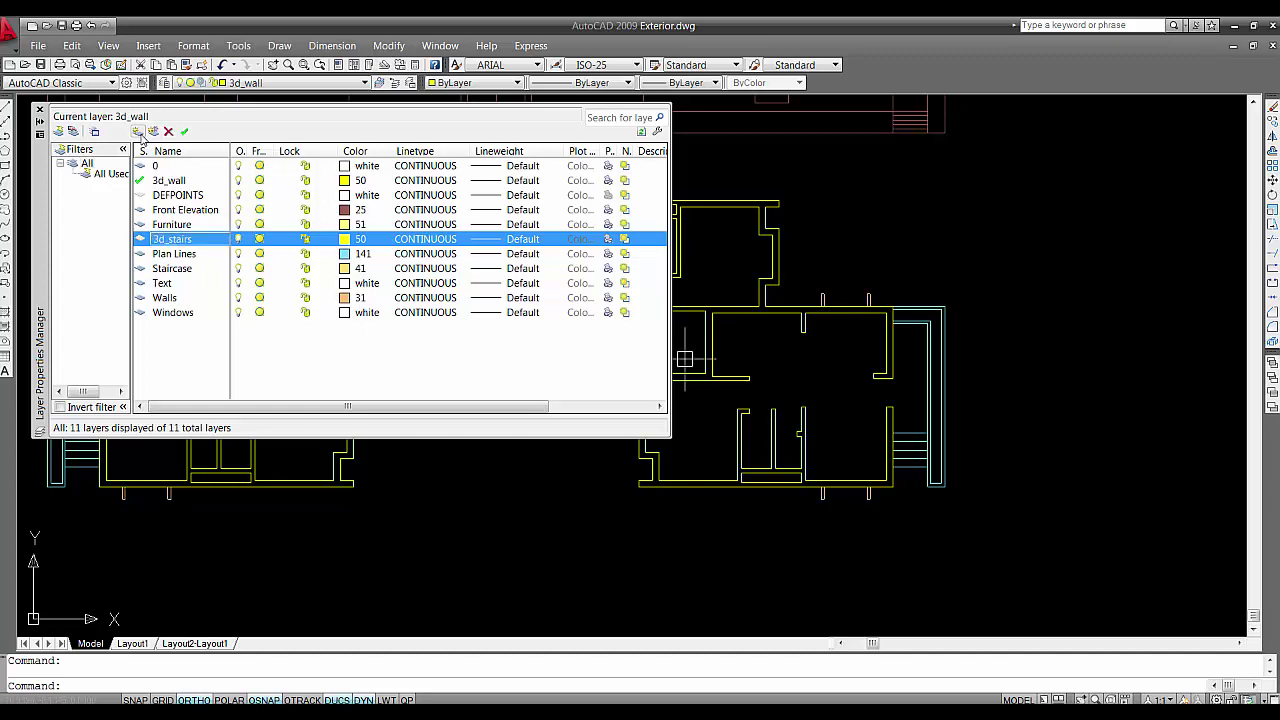
Make the 3d_stairs layer current and give it index colour 10
left_click(184, 131)
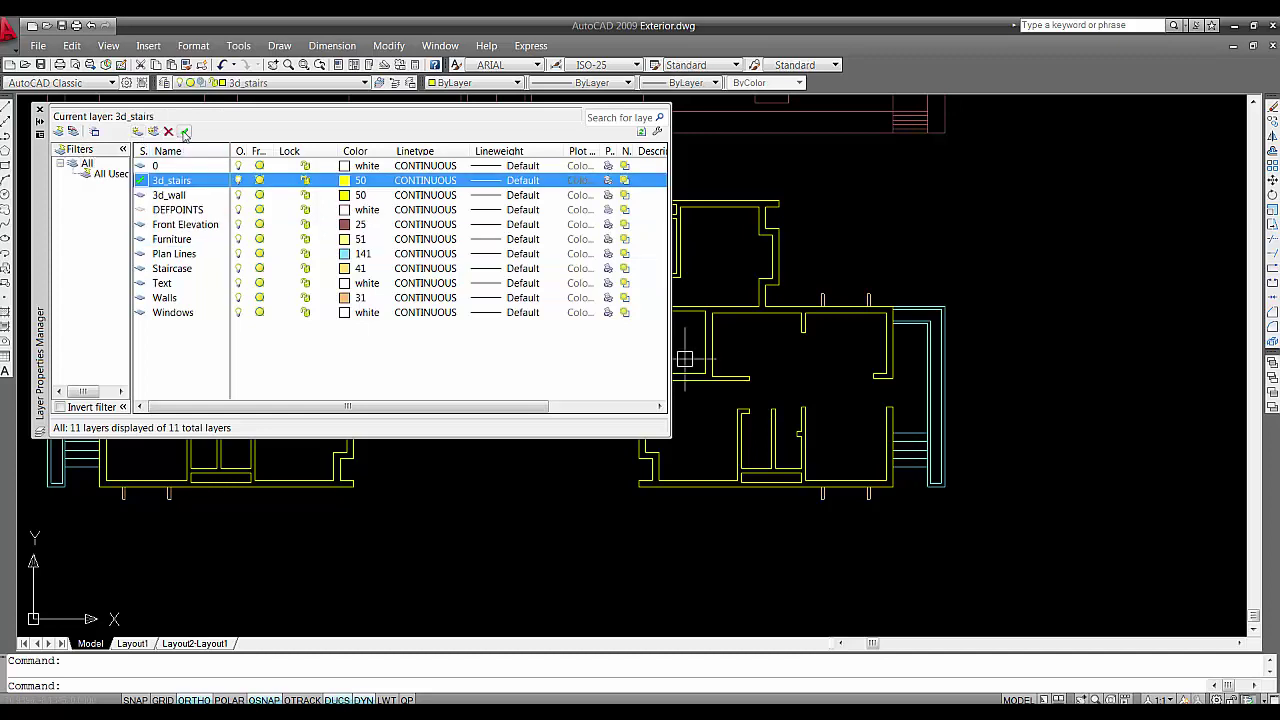
left_click(345, 181)
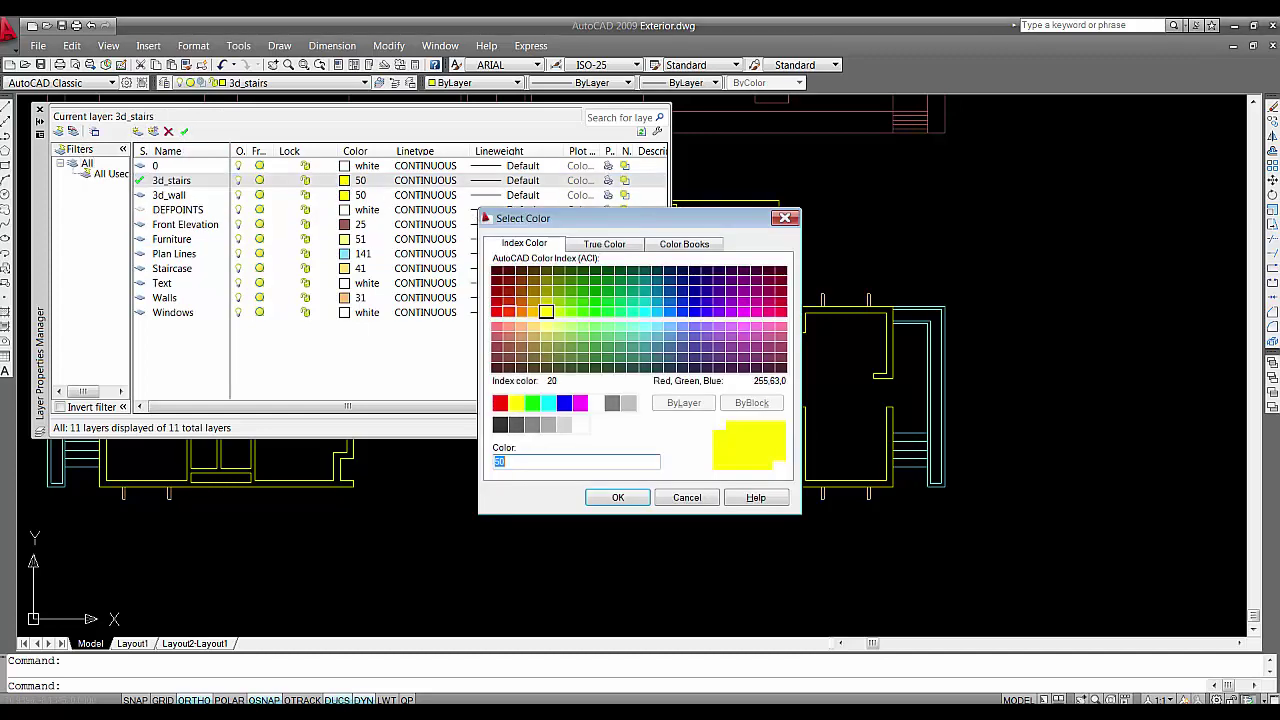
type("10")
left_click(617, 497)
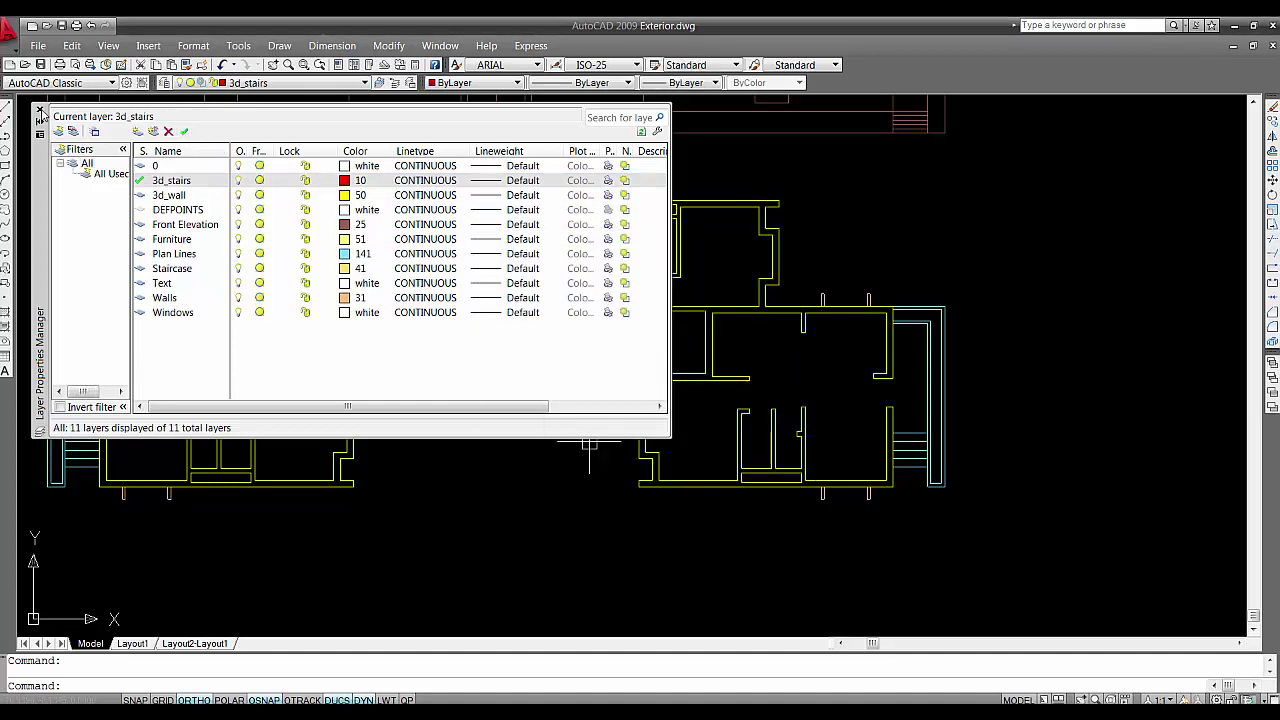
left_click(40, 111)
middle_click_drag(574, 429, 608, 425)
type("bo")
key("Return")
left_click(658, 192)
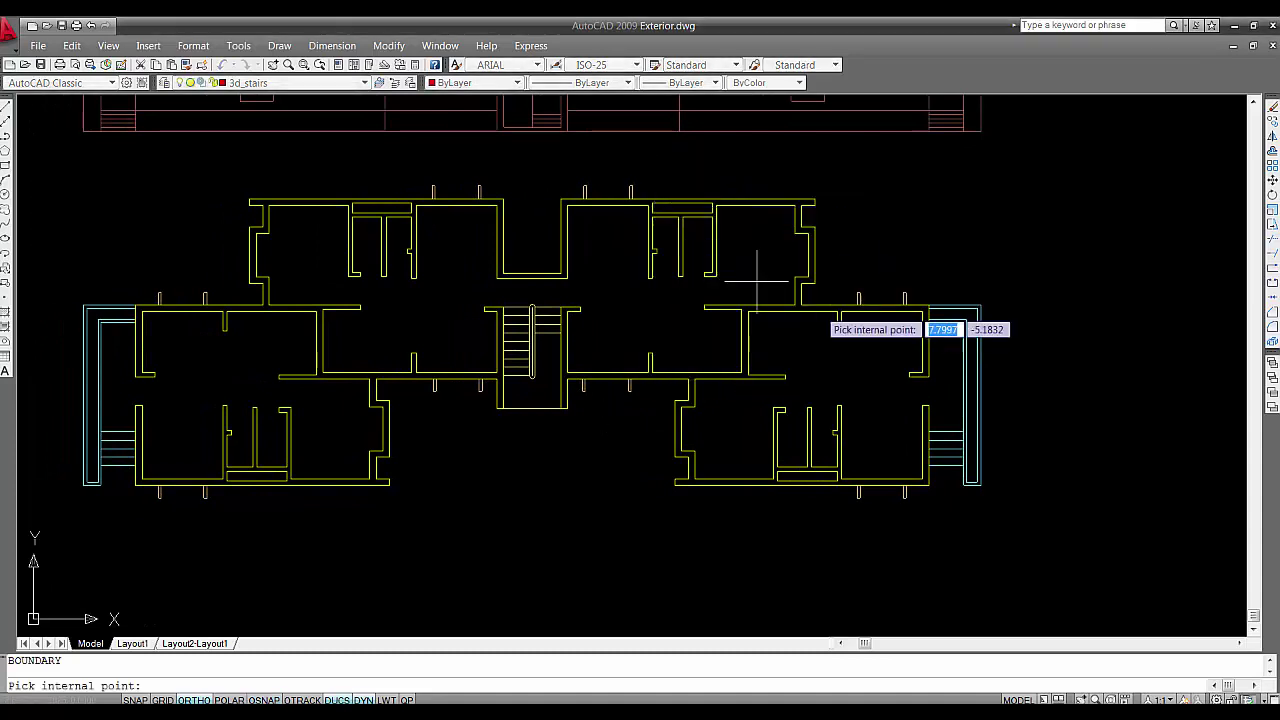
key("Escape")
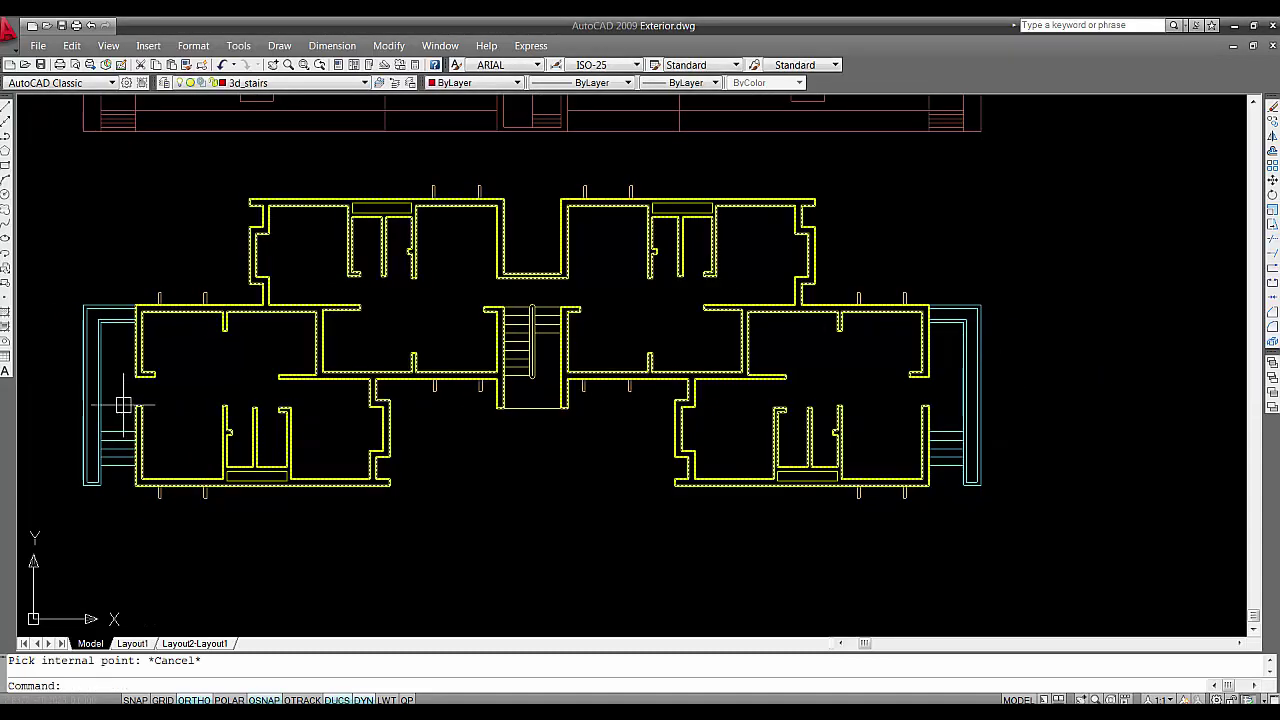
Draw a line closing the door opening in the left apartment's outer side wall, beside the entrance steps
scroll(114, 390, "up", 2)
middle_click_drag(114, 394, 183, 406)
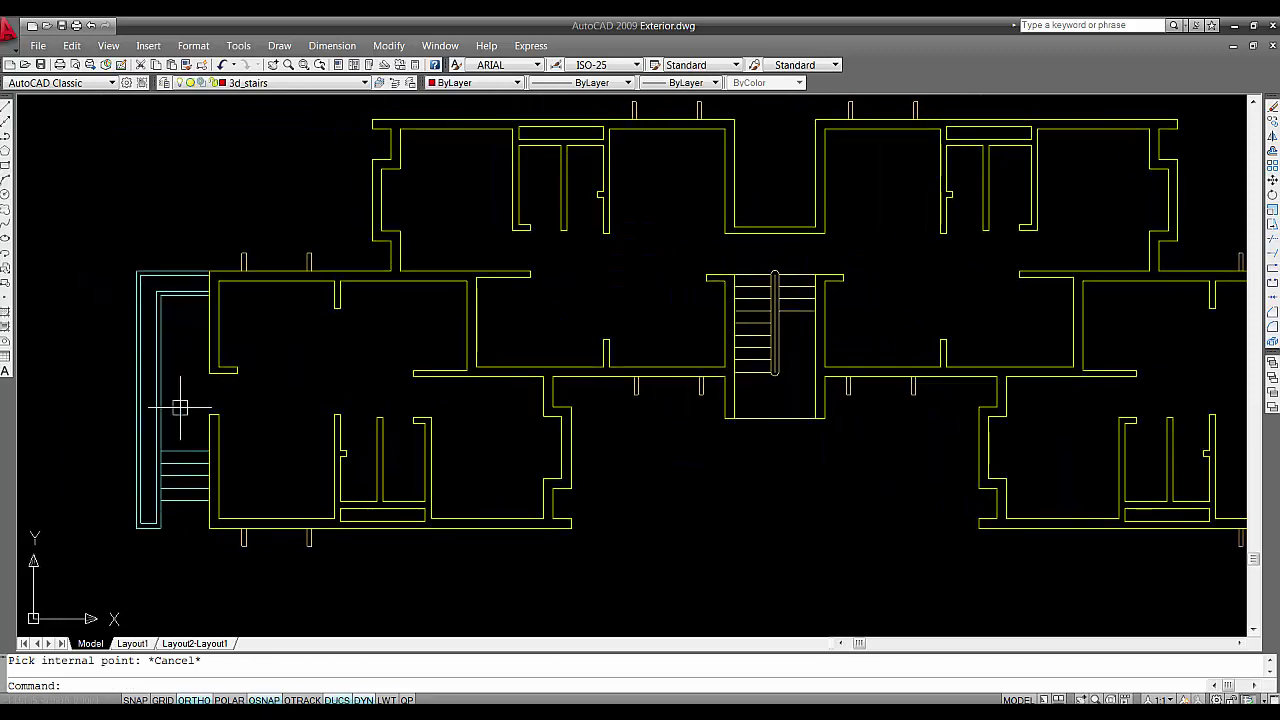
type("l")
key("Return")
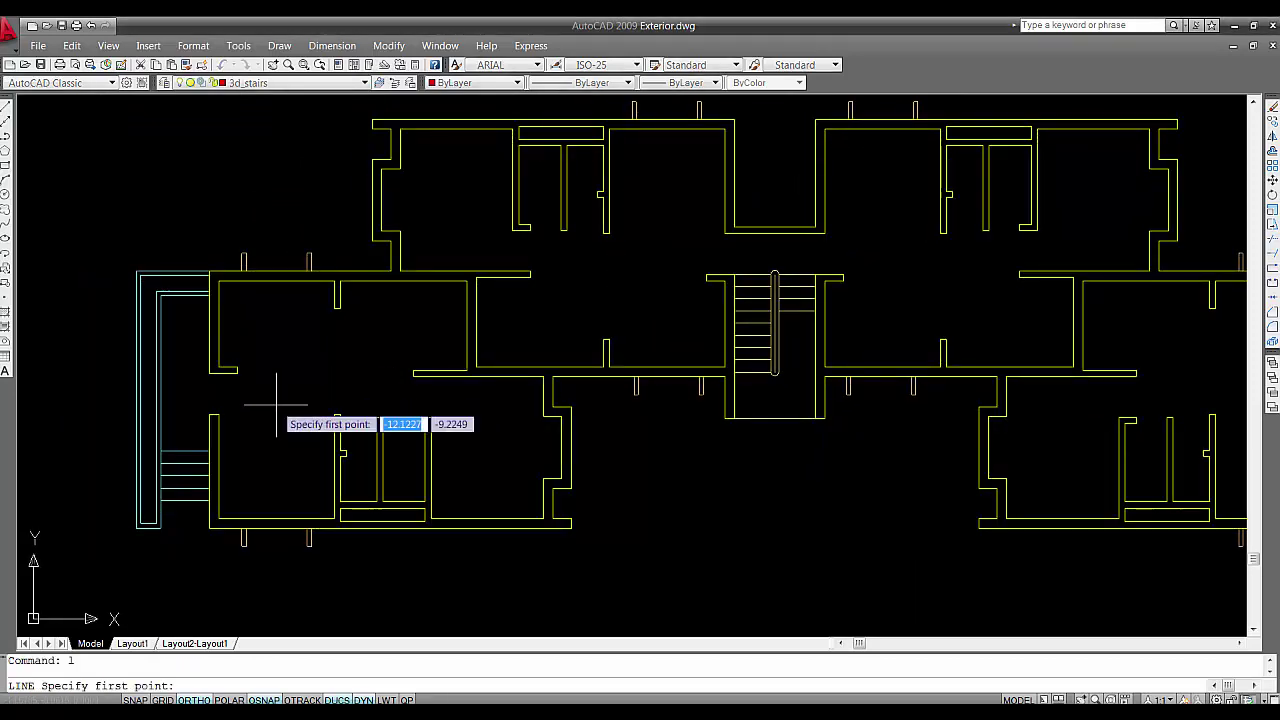
left_click(210, 373)
left_click(210, 414)
key("Escape")
Draw a line closing the door opening in the right apartment's outer side wall, beside the entrance steps
middle_click_drag(911, 419, 849, 409)
type("l")
key("Return")
left_click(1021, 371)
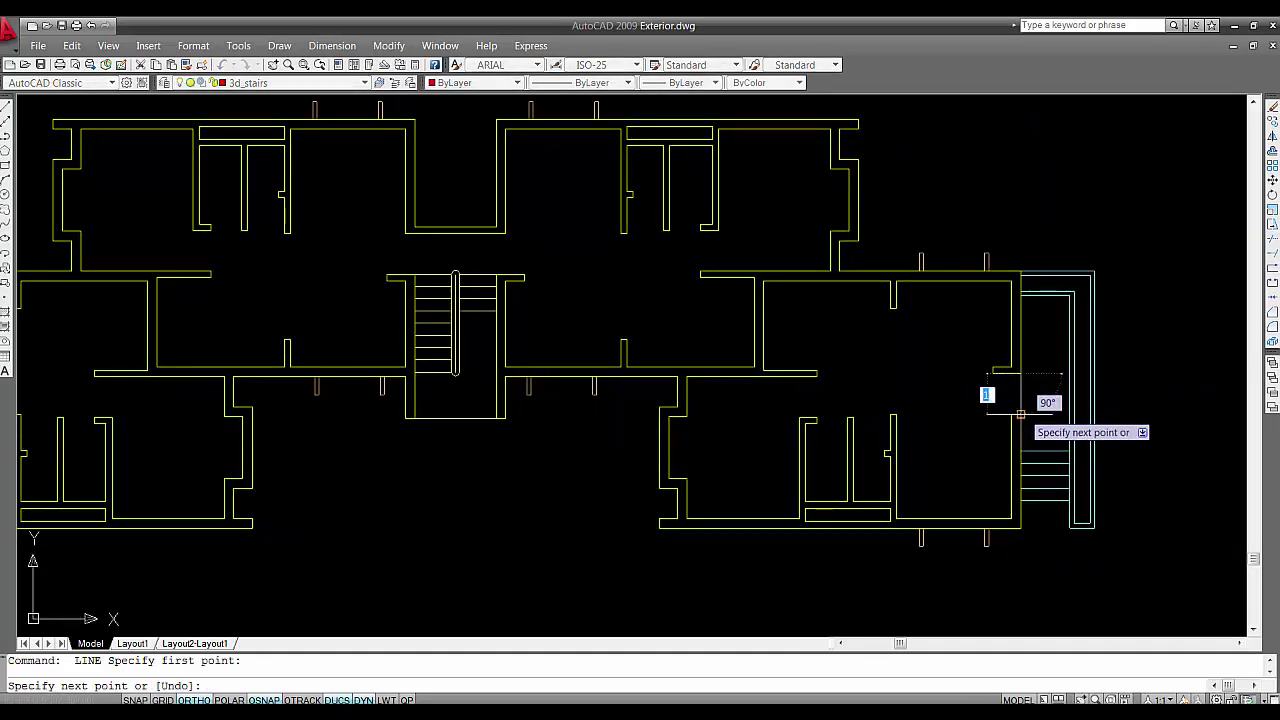
key("Escape")
Create boundary polylines for the left entrance's landing, steps and parapet on the 3d_stairs layer
scroll(600, 420, "down", 4)
scroll(587, 414, "up", 2)
middle_click_drag(587, 414, 577, 396)
type("bo")
key("Return")
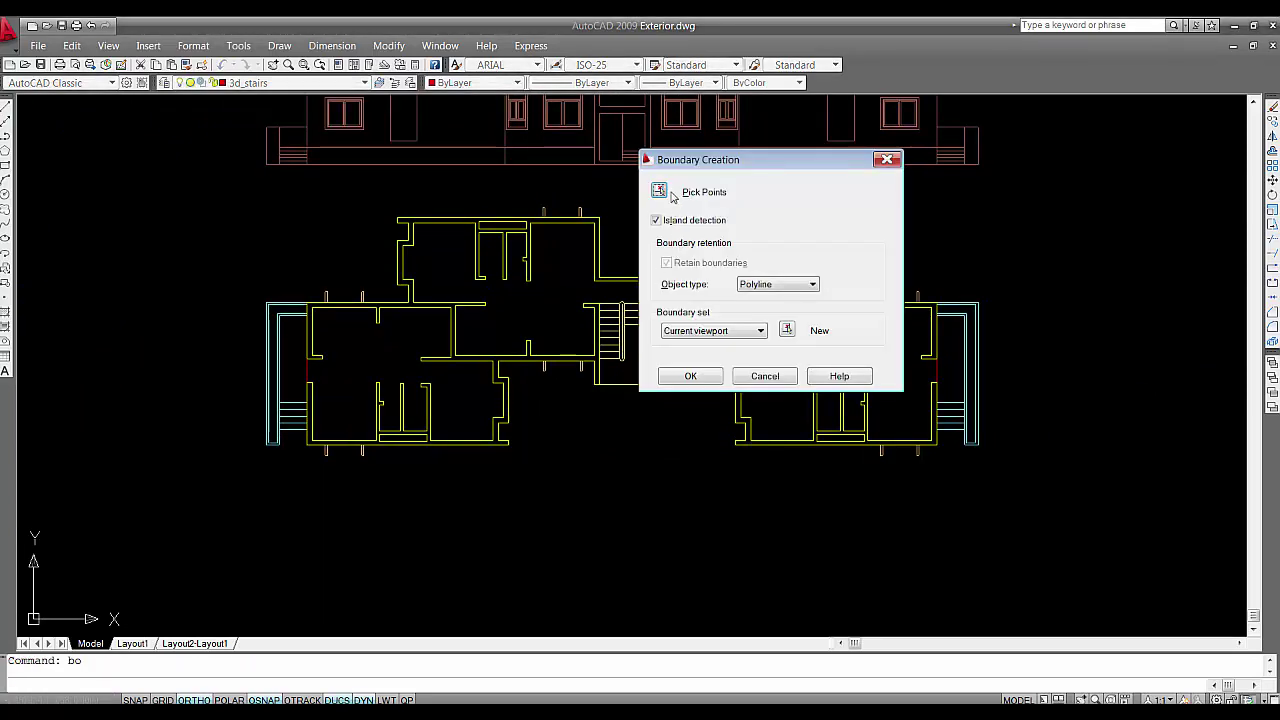
left_click(664, 188)
scroll(288, 330, "up", 2)
scroll(300, 337, "up", 2)
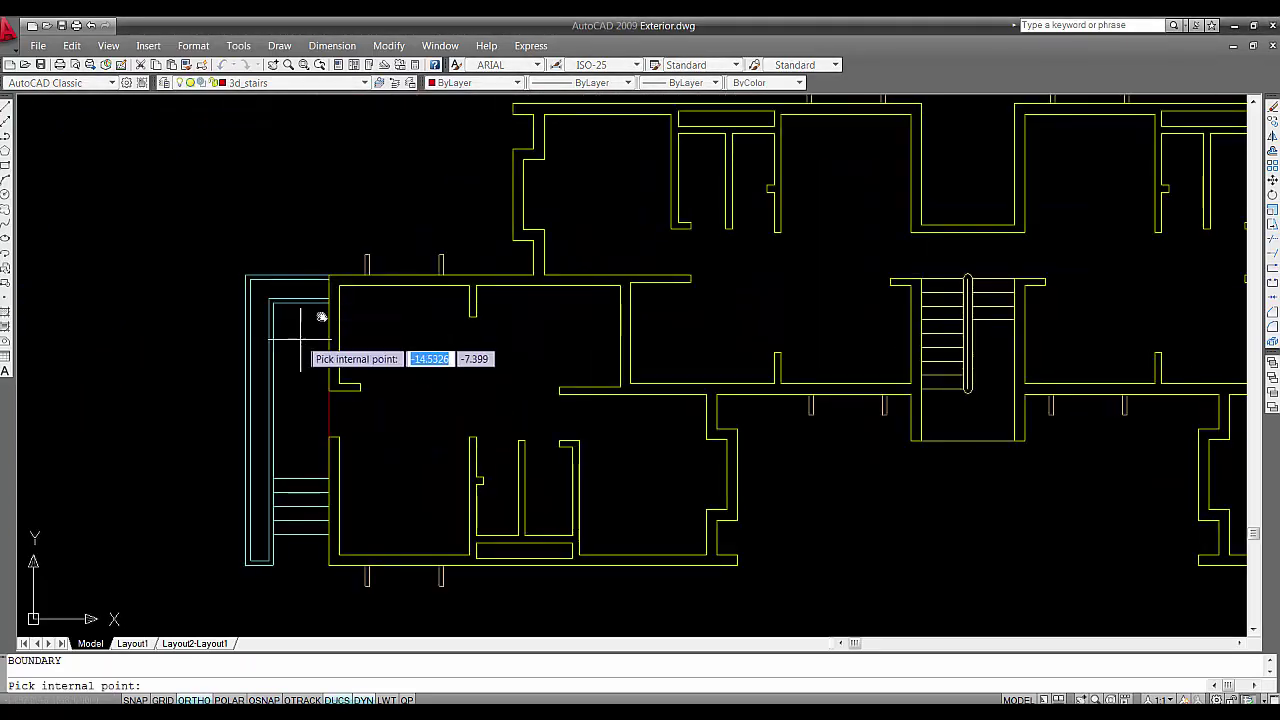
left_click(375, 346)
left_click(362, 421)
left_click(362, 434)
left_click(360, 448)
left_click(360, 462)
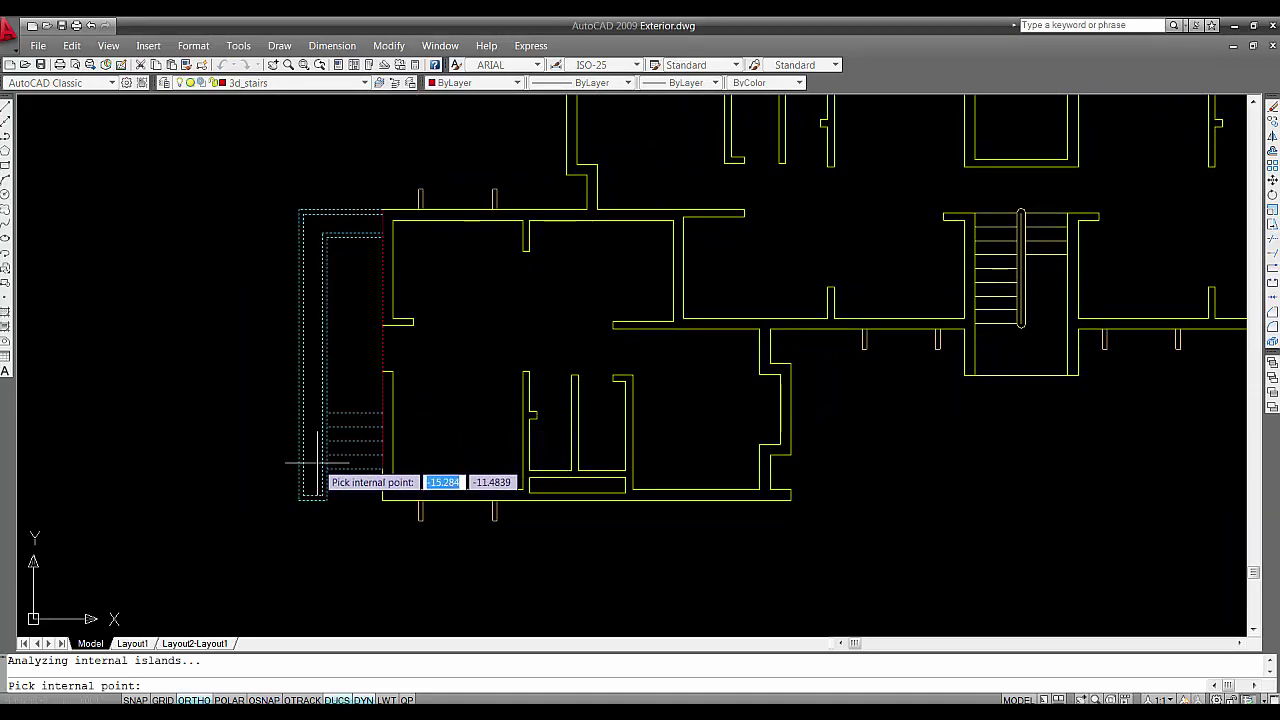
key("Return")
Create boundary polylines for the right entrance's landing, steps and parapet on the 3d_stairs layer
scroll(318, 462, "down", 4)
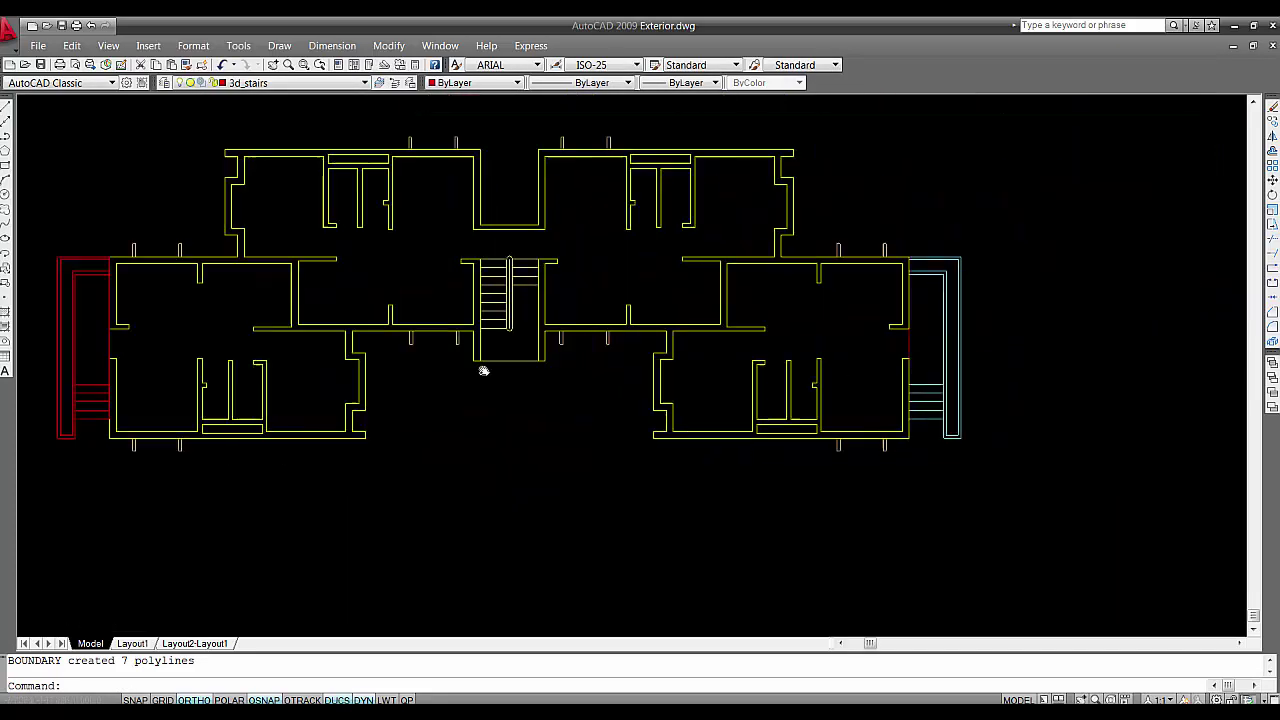
scroll(610, 357, "up", 4)
middle_click_drag(715, 340, 627, 327)
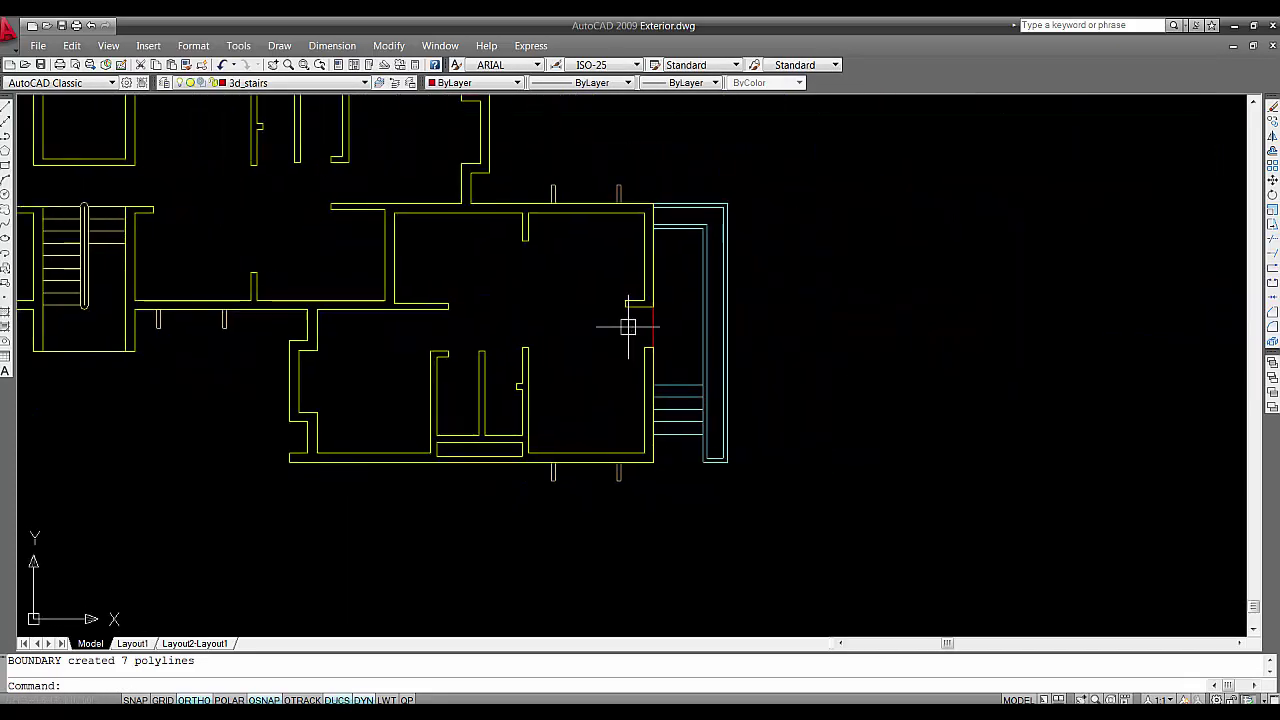
key("Return")
left_click(656, 181)
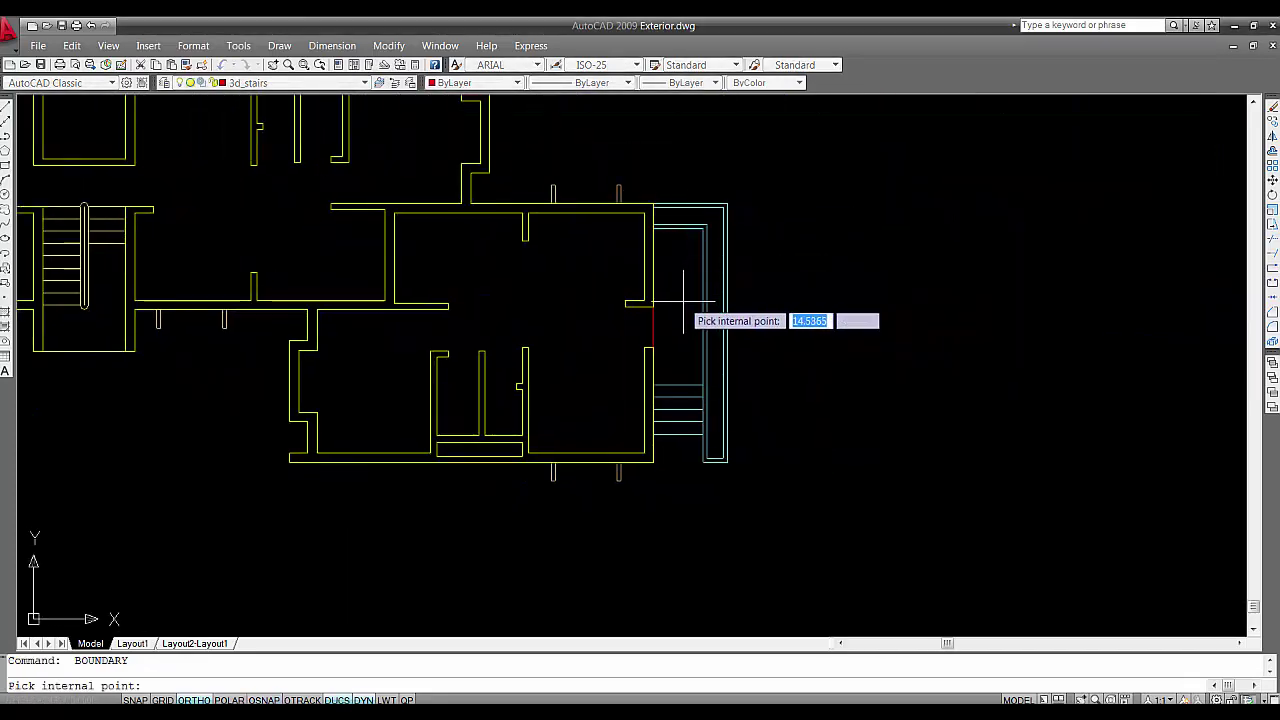
scroll(681, 330, "up", 3)
scroll(666, 337, "down", 3)
scroll(660, 333, "up", 1)
left_click(660, 333)
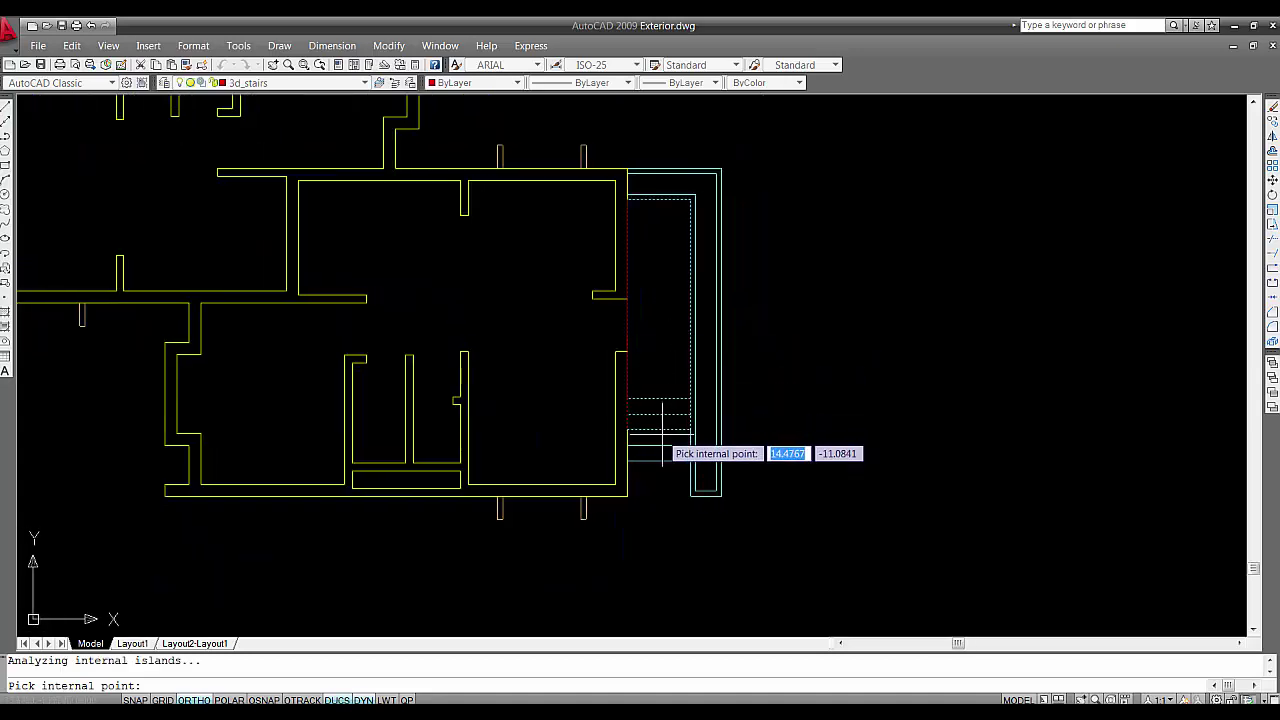
left_click(693, 457)
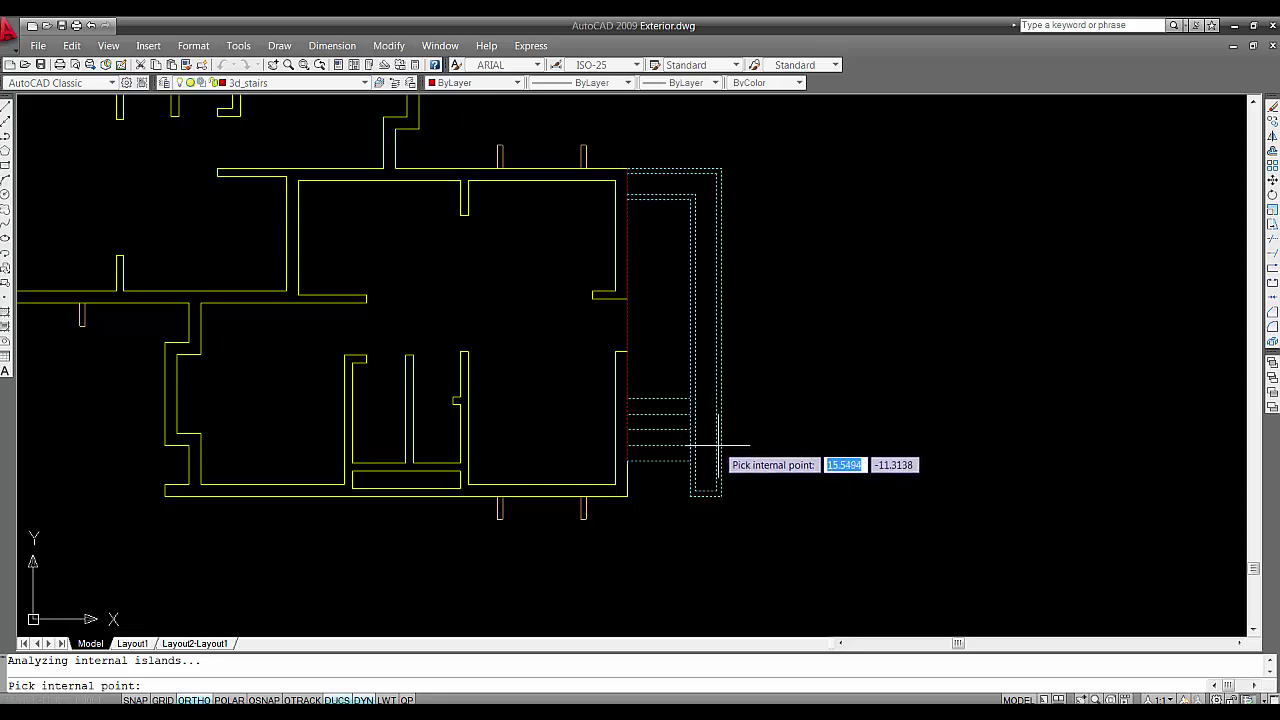
key("Return")
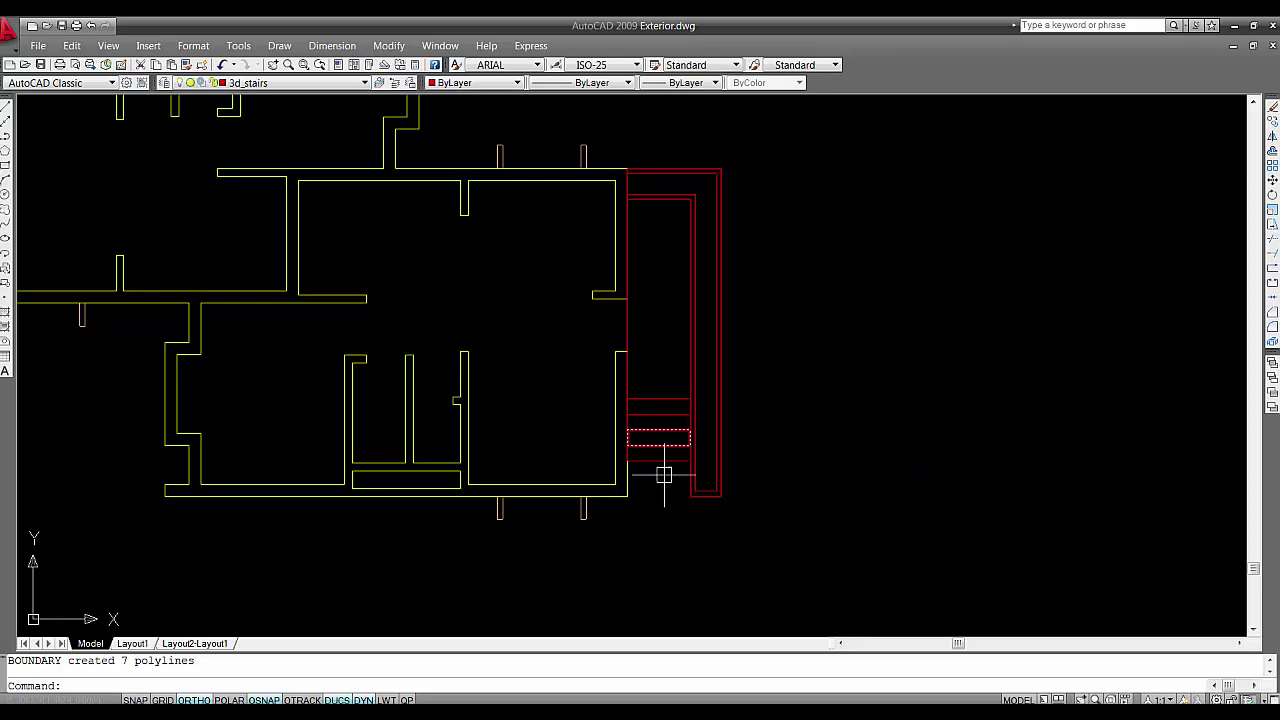
Make the Front Elevation layer current
scroll(594, 377, "down", 3)
middle_click_drag(554, 366, 829, 336)
mouse_move(775, 303)
middle_mouse_down()
mouse_move(809, 377)
mouse_move(798, 469)
middle_mouse_up()
middle_click_drag(665, 347, 680, 403)
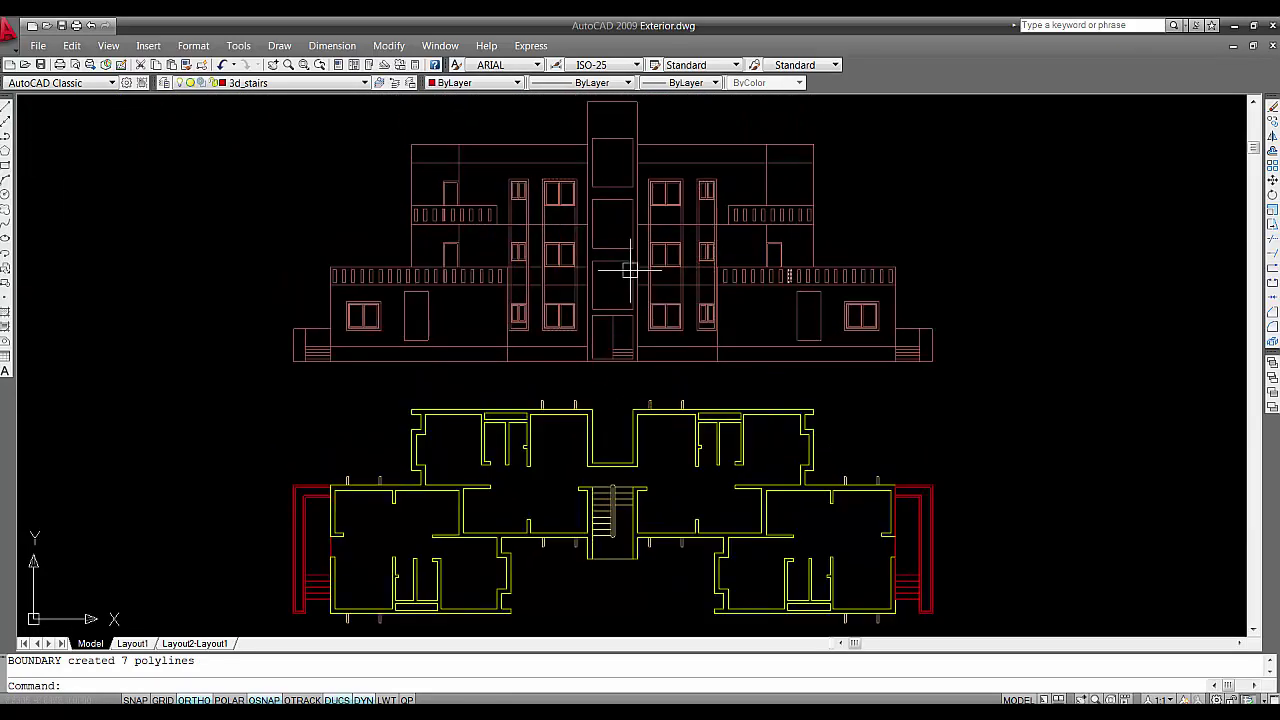
type("la")
key("Return")
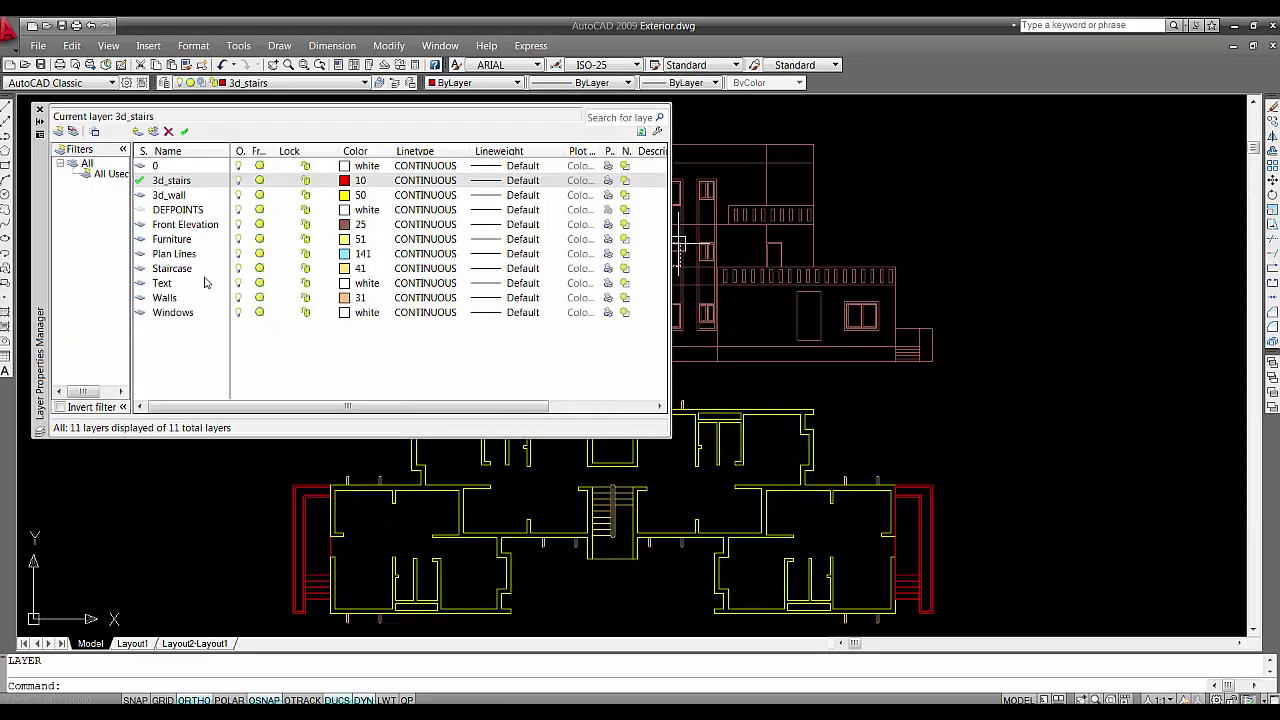
left_click(175, 225)
left_click(173, 255)
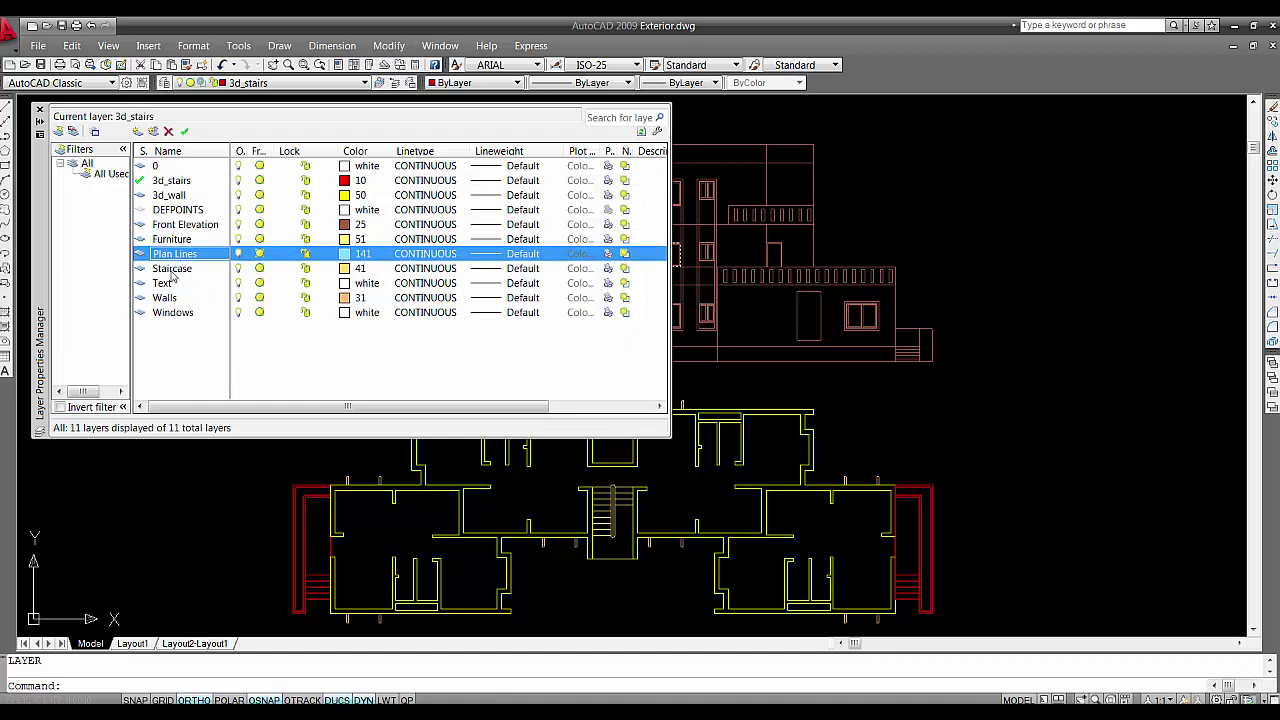
left_click(172, 270)
left_click(175, 297)
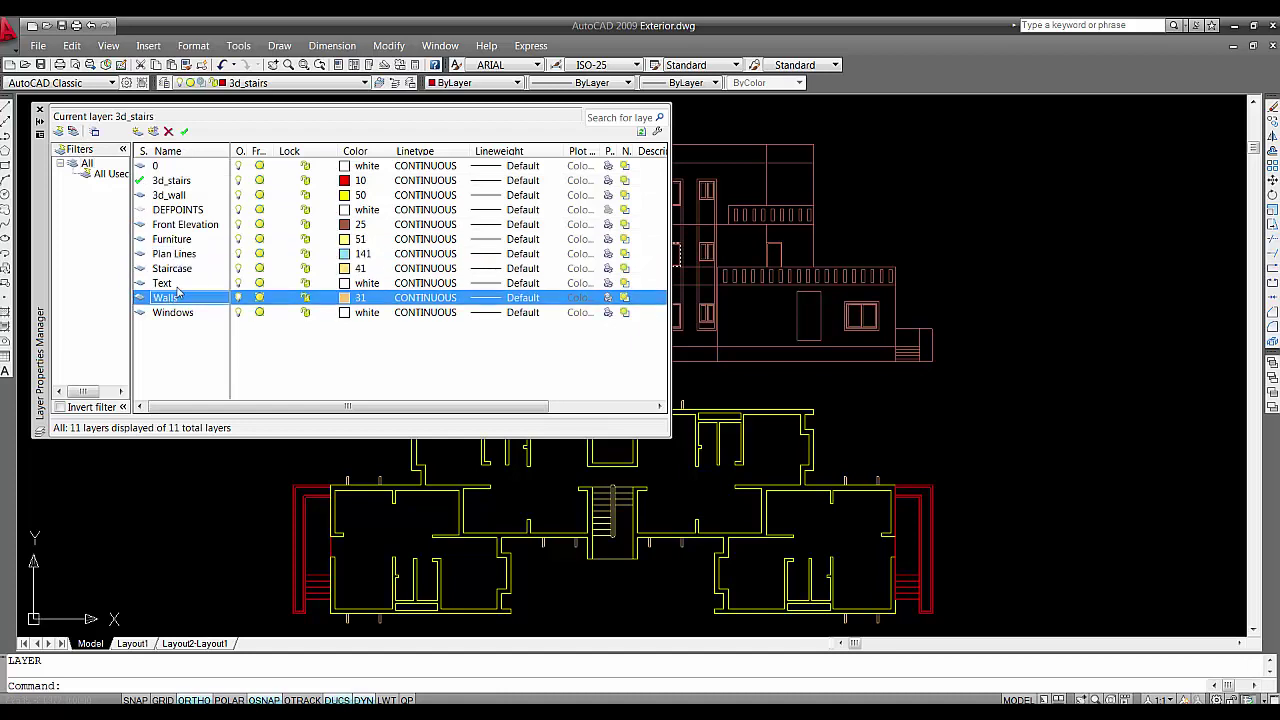
left_click(174, 226)
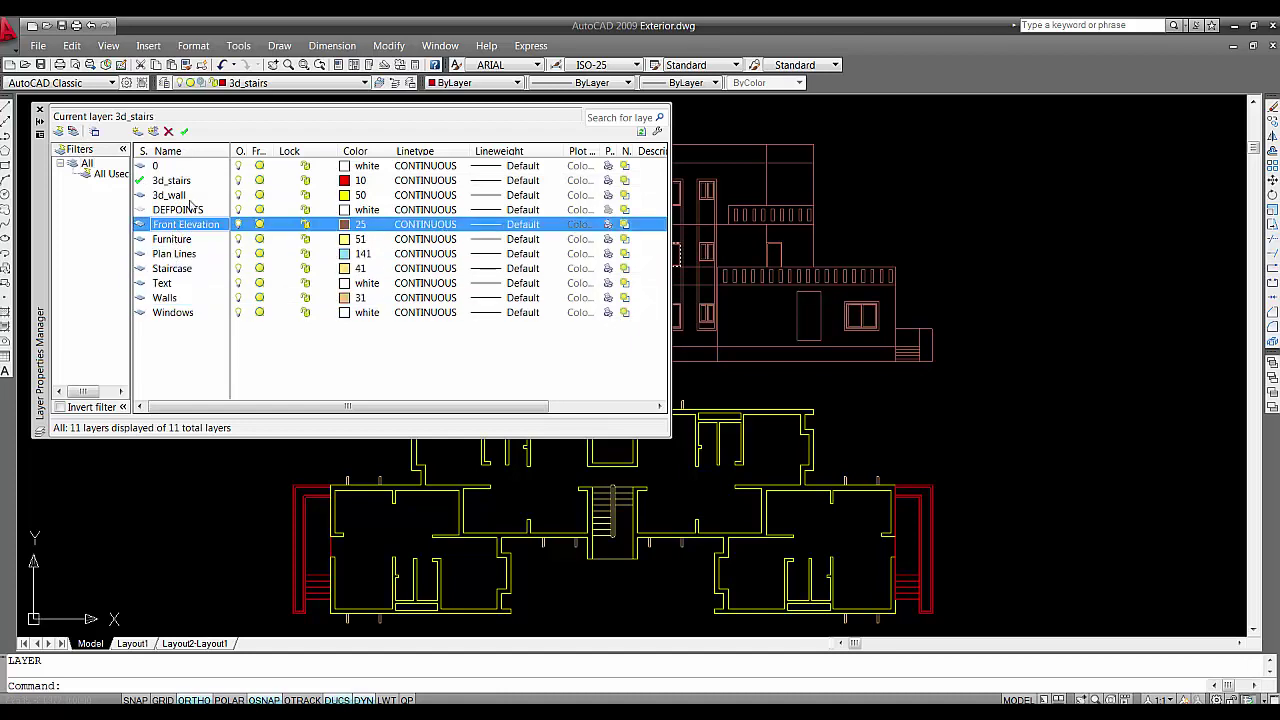
left_click(184, 131)
Turn off every layer except Front Elevation and save the drawing
right_click(189, 225)
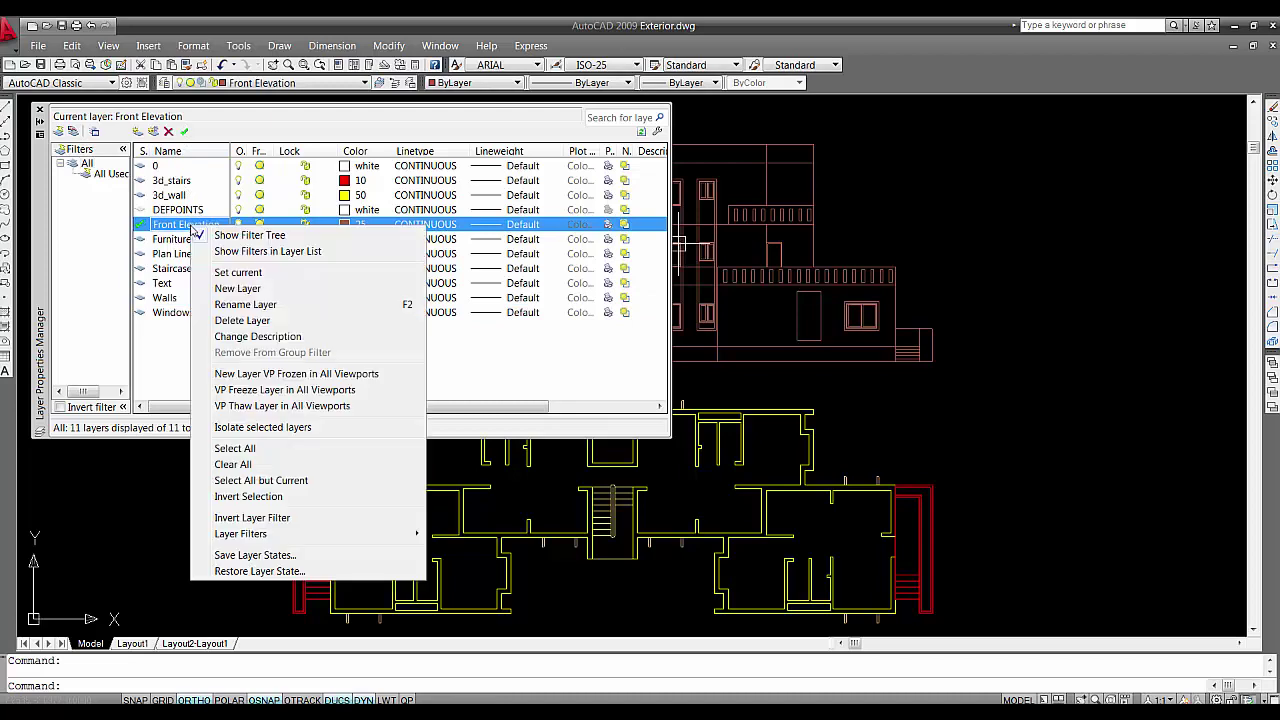
left_click(250, 497)
left_click(238, 269)
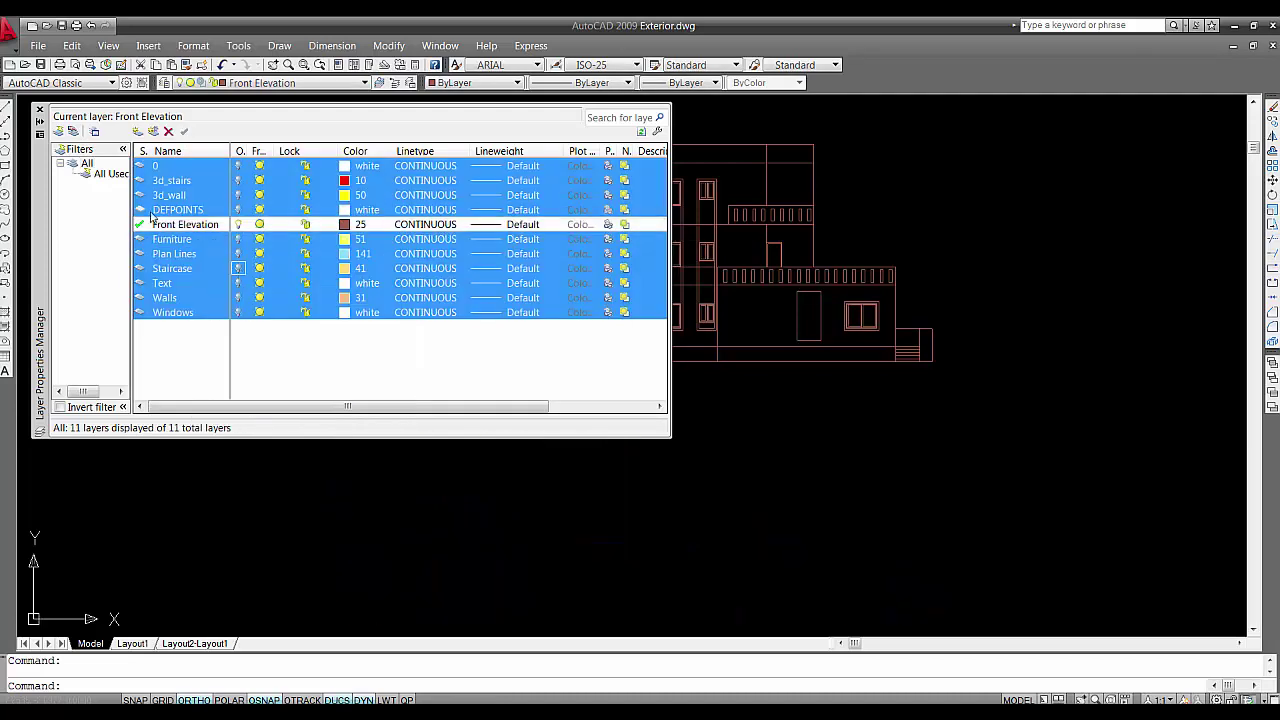
left_click(40, 109)
middle_click_drag(338, 248, 367, 294)
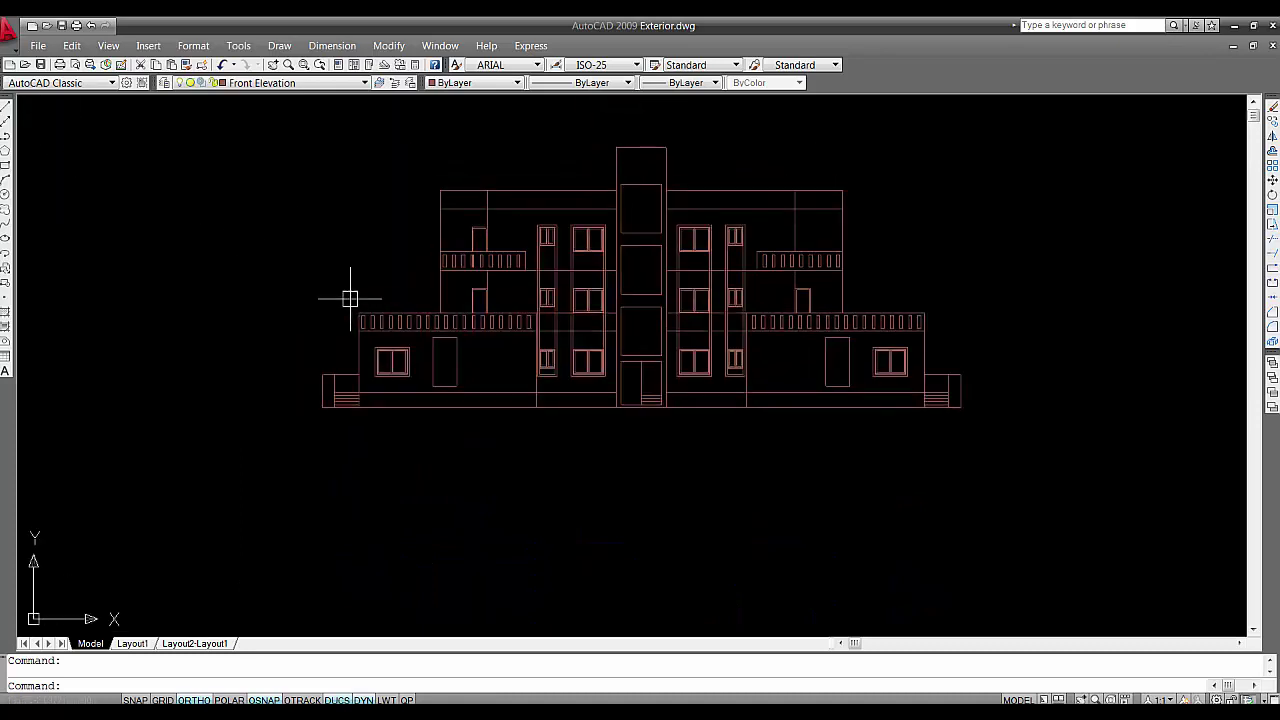
key("ctrl+s")
Switch to 3ds Max and choose the Exterior drawing for import with the Legacy AutoCAD (*.DWG) file type
key("alt+Tab")
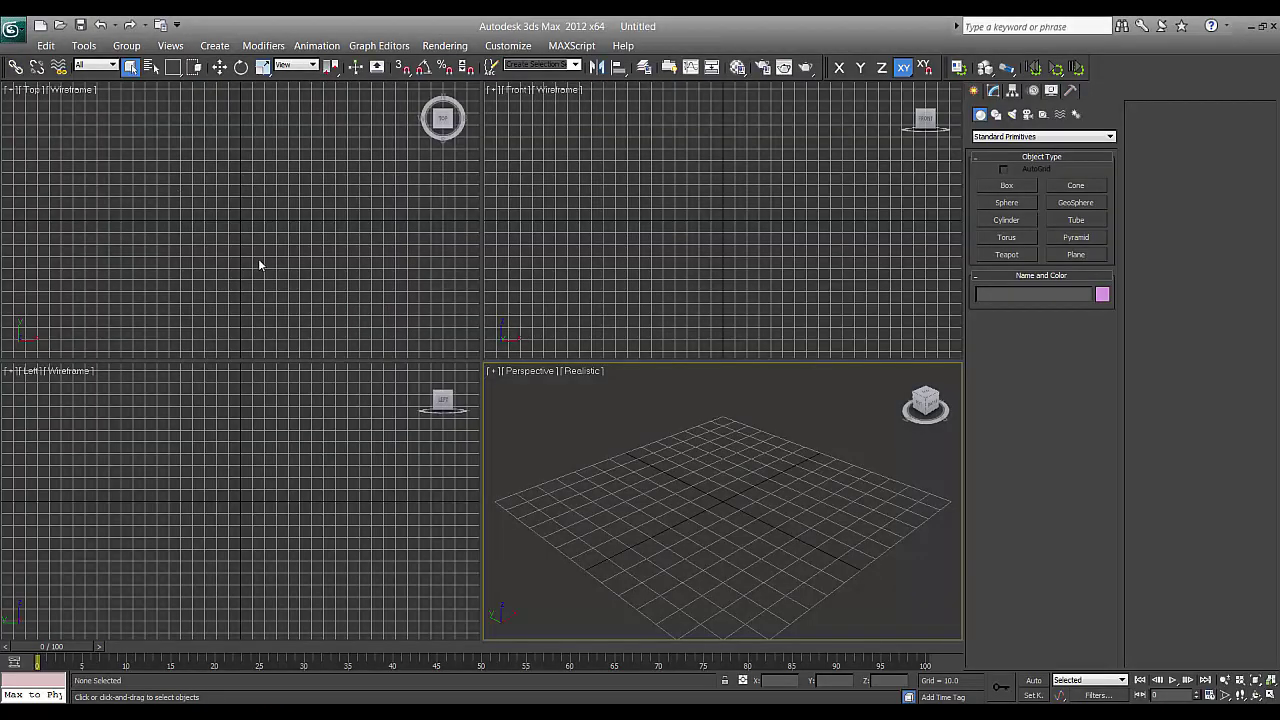
key("ctrl+i")
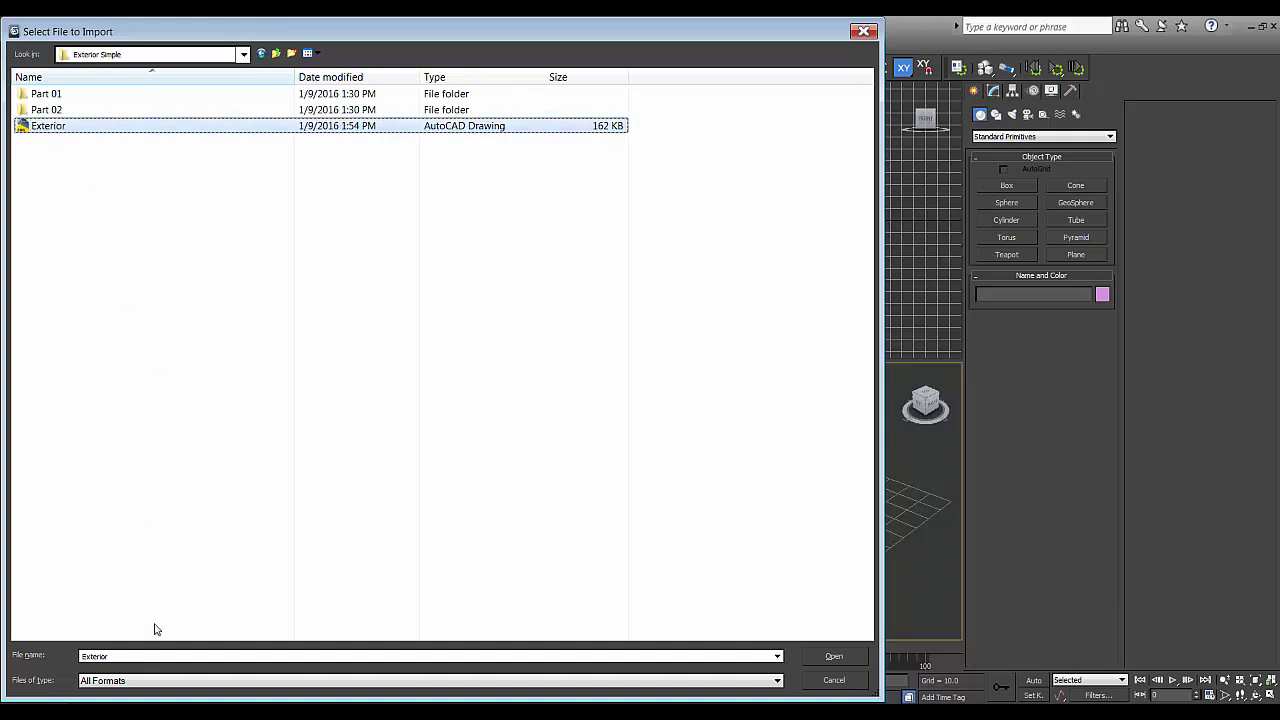
left_click(140, 680)
left_click(140, 681)
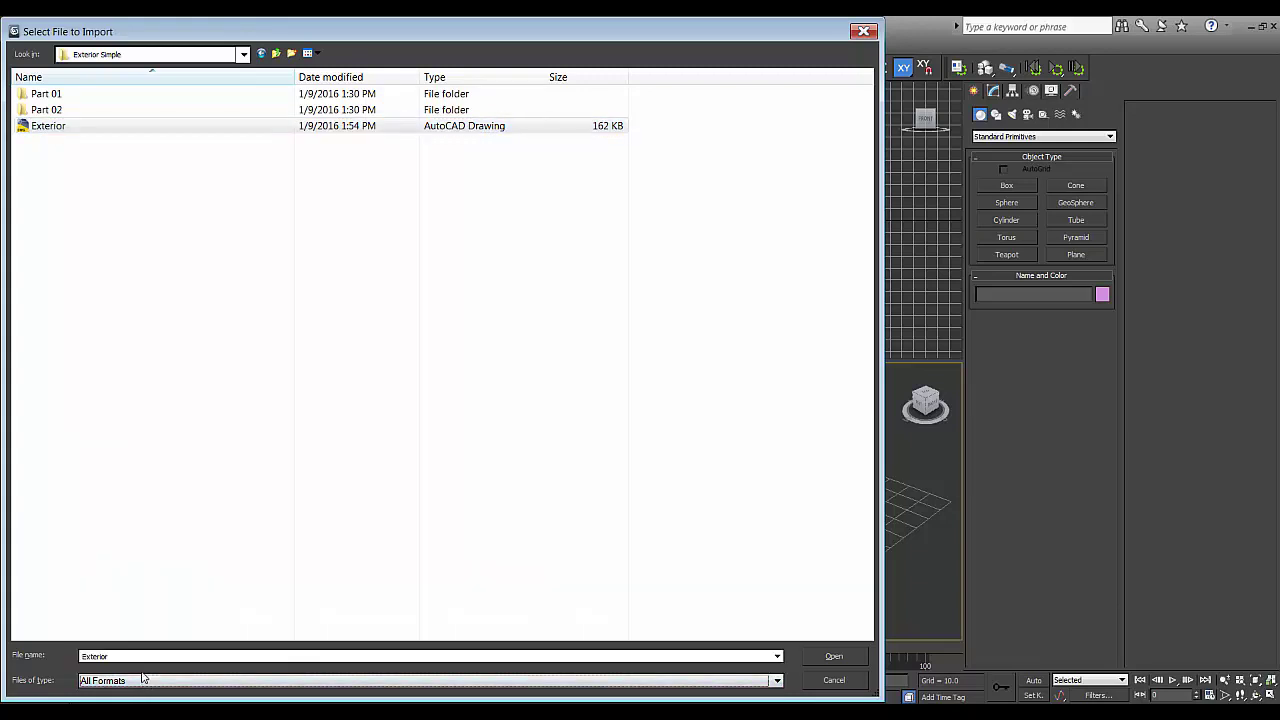
key("l")
key("l")
left_click(90, 125)
left_click(834, 656)
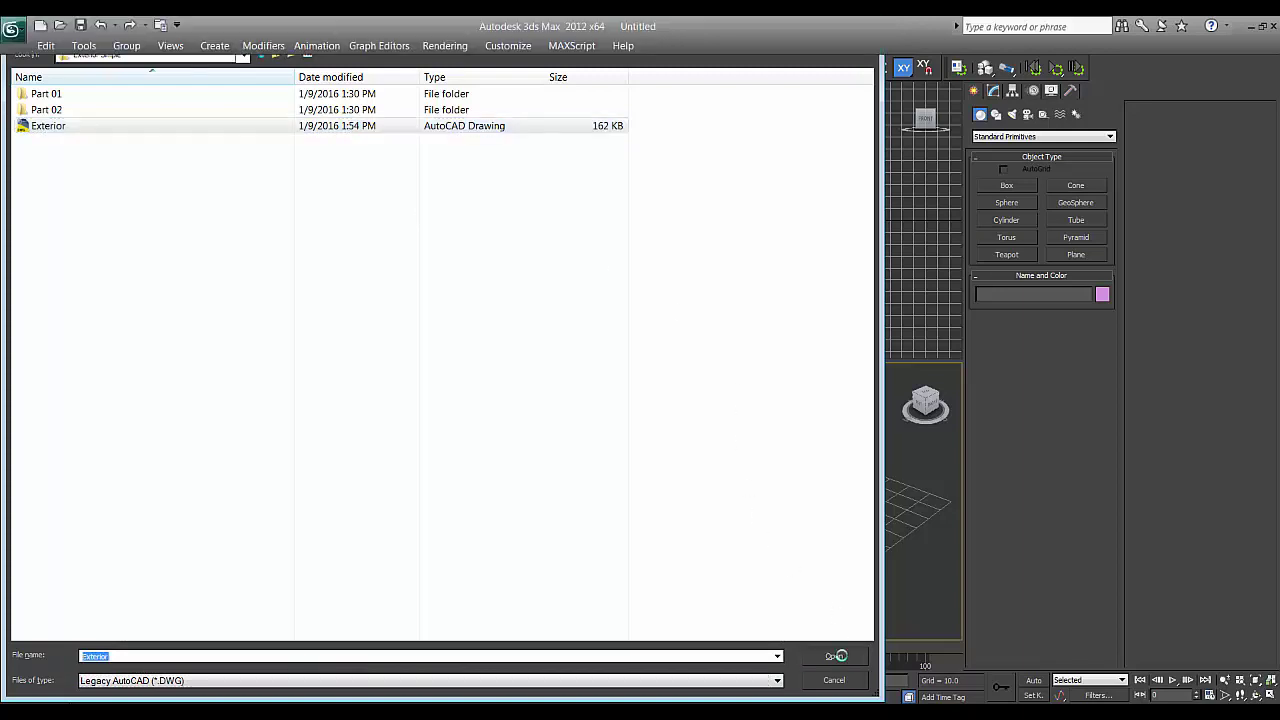
Import the elevation with objects derived by layer and Weld, Auto-smooth, Unify normals and Cap closed entities off
left_click(634, 357)
left_click(653, 396)
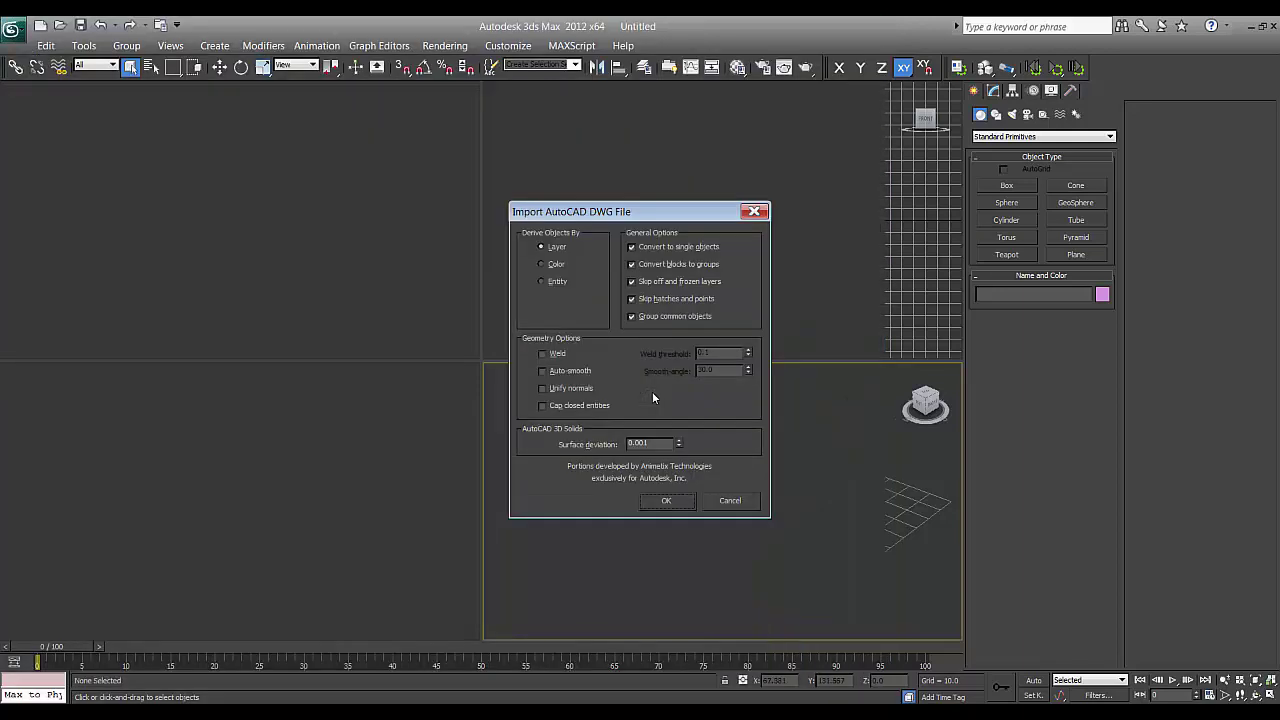
left_click(572, 389)
left_click(560, 371)
left_click(556, 354)
left_click(555, 355)
left_click(560, 377)
left_click_drag(590, 206, 576, 189)
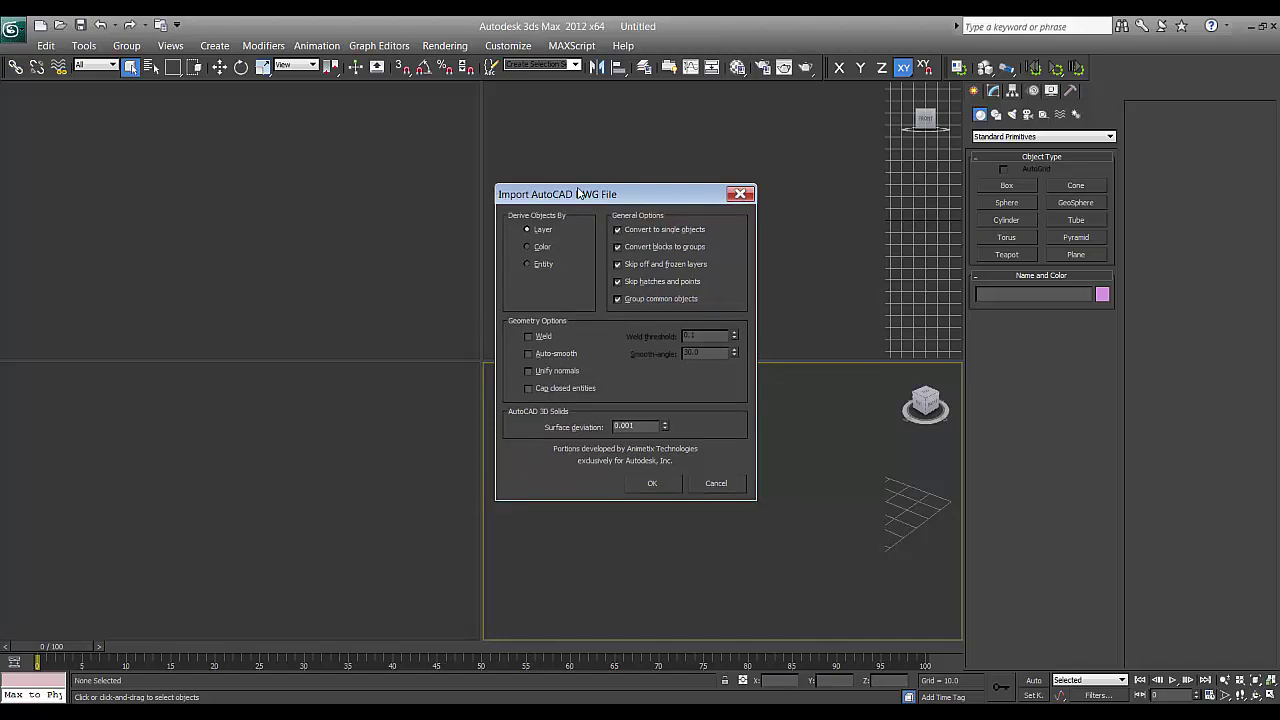
left_click(652, 484)
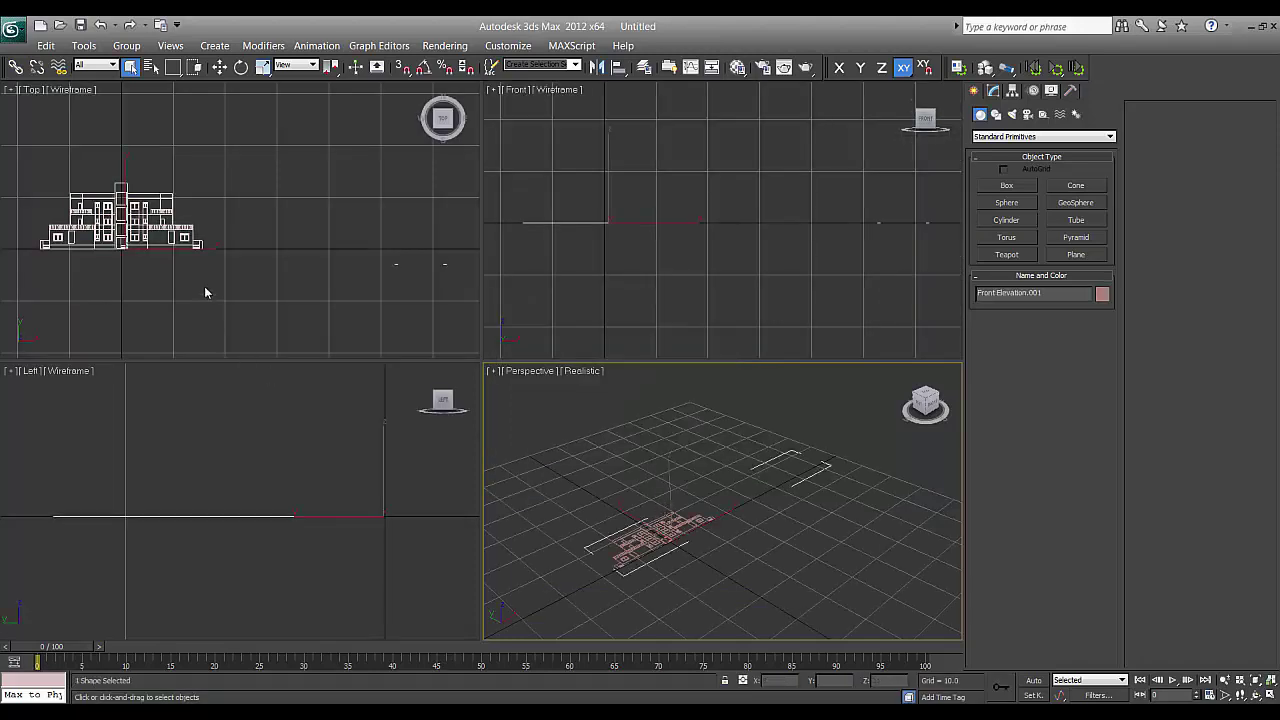
Turn on angle snap and rotate the imported front elevation 90 degrees about the X axis so it stands upright
key("e")
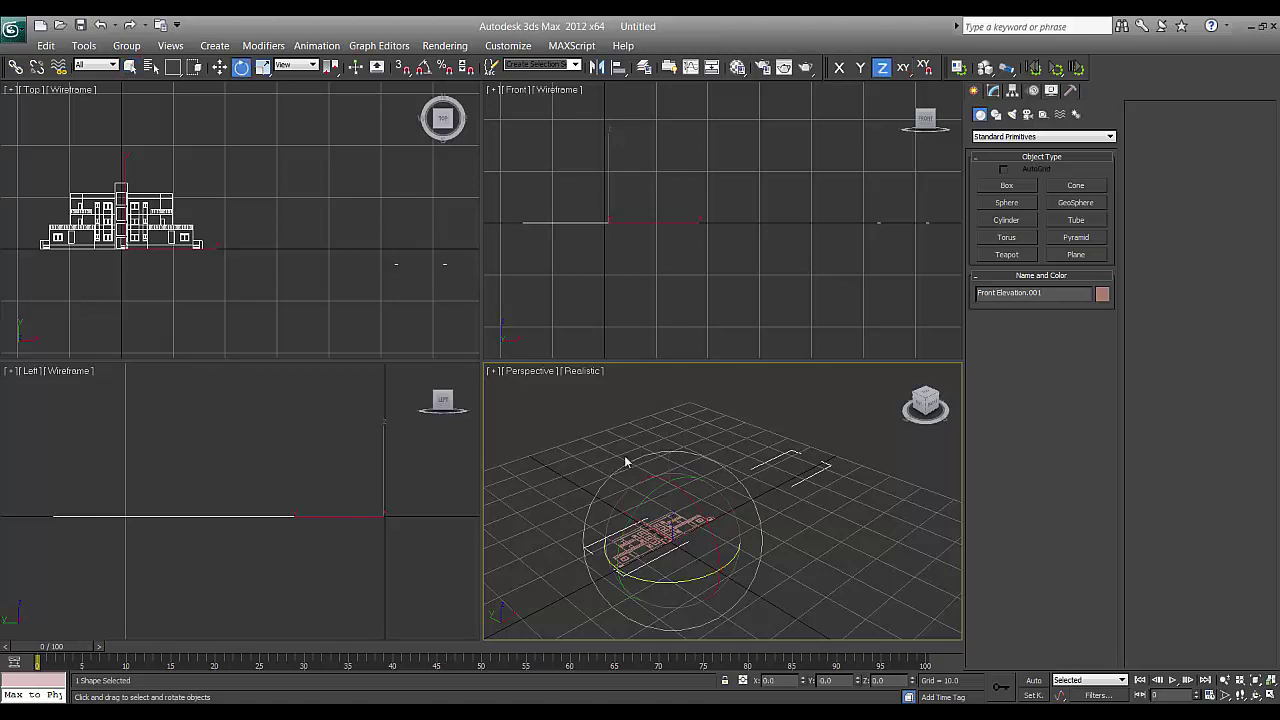
middle_click_drag(660, 449, 699, 462)
scroll(640, 405, "up", 3)
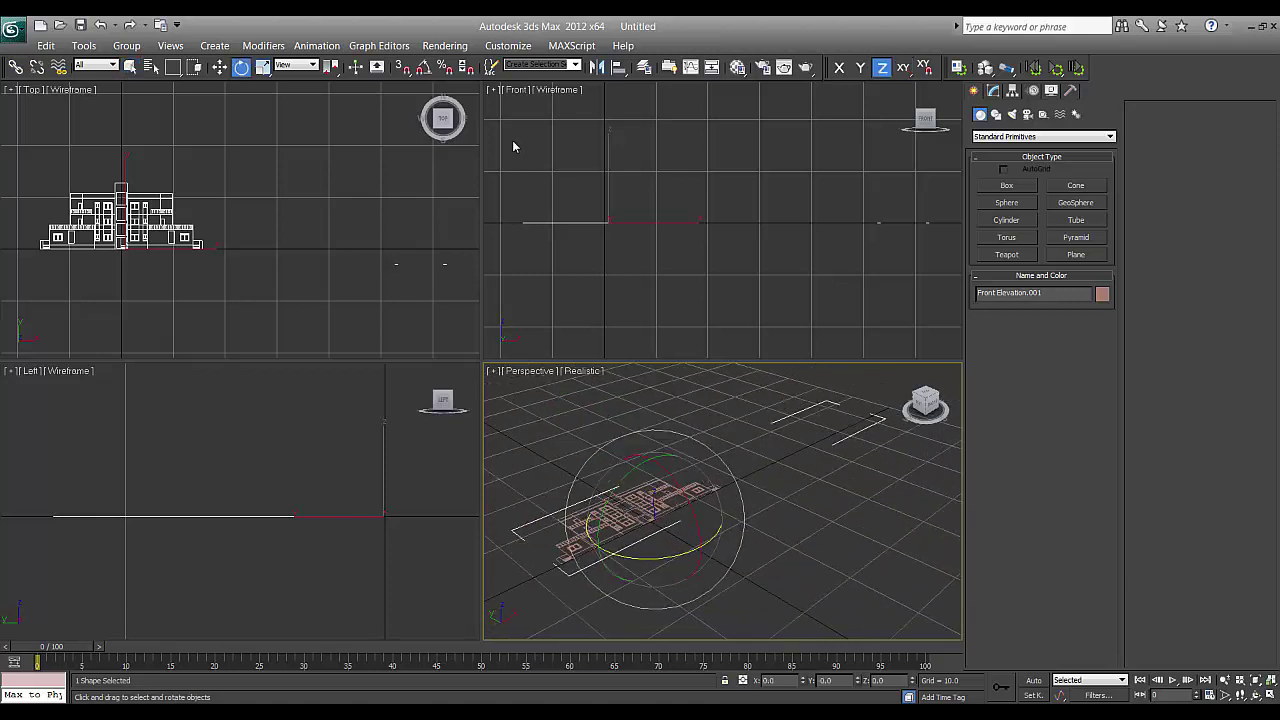
left_click(424, 68)
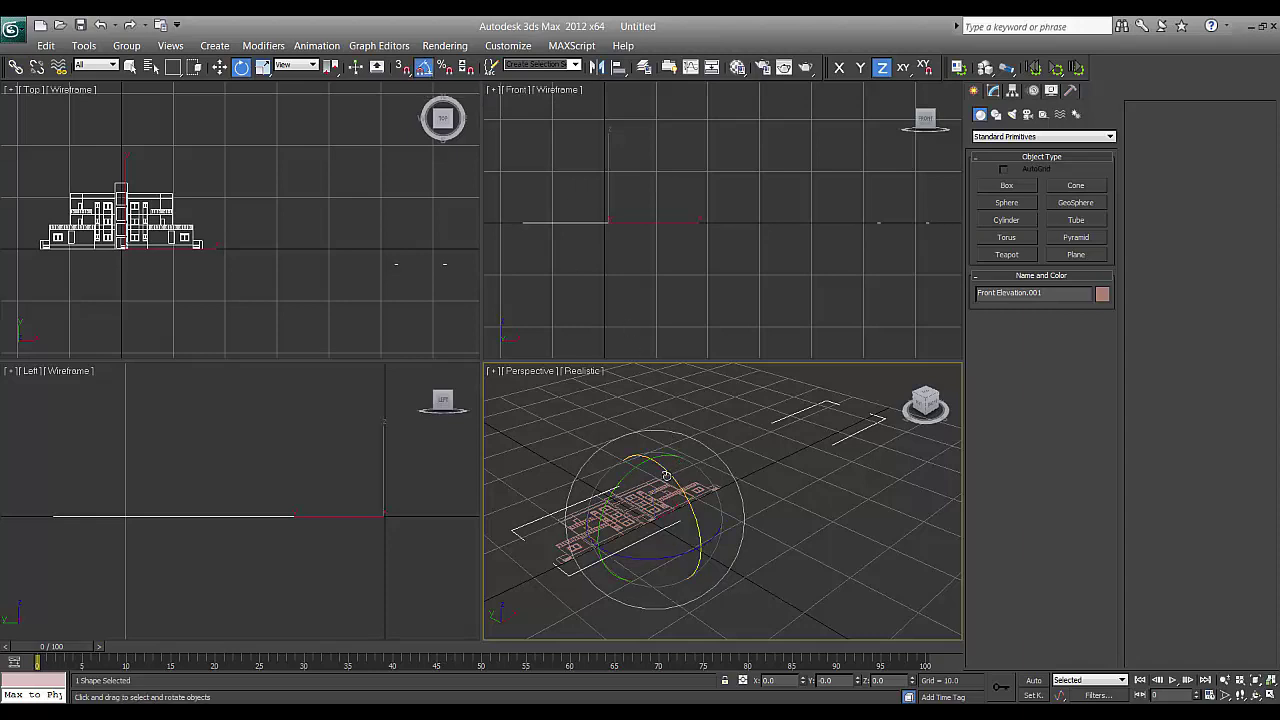
left_click_drag(667, 477, 704, 526)
key("ctrl+z")
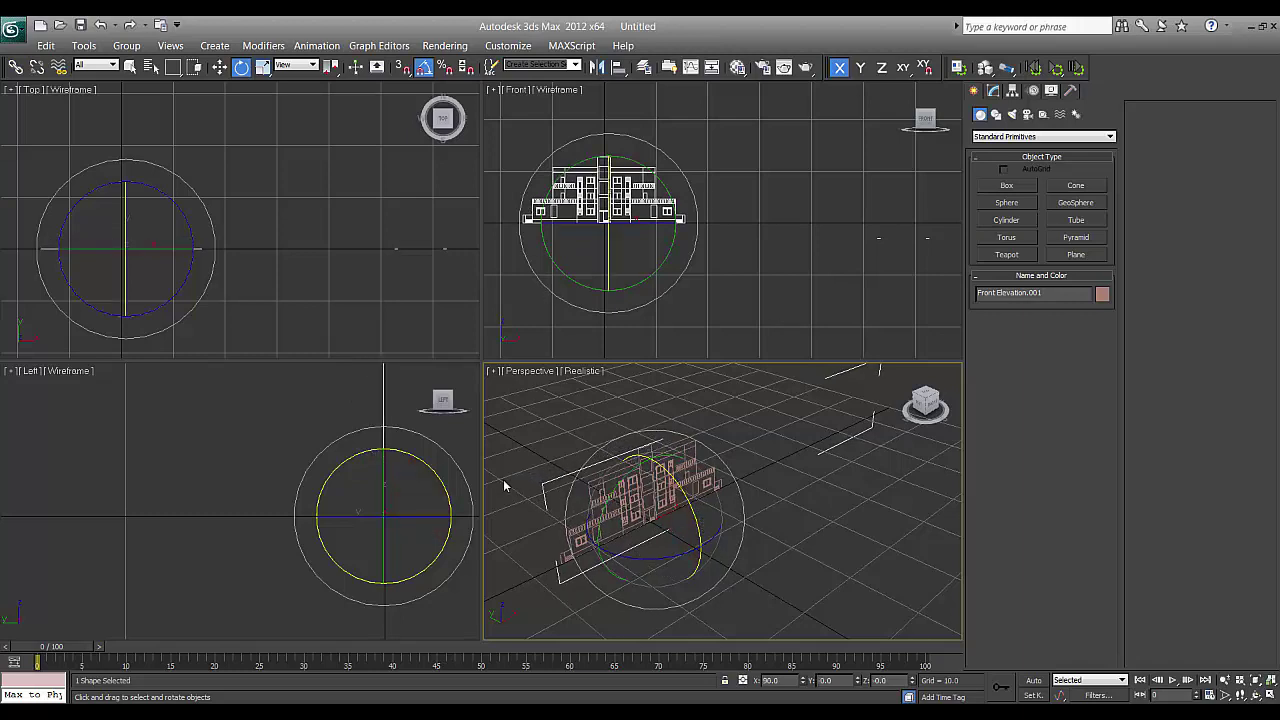
Switch to AutoCAD, turn on the 3d_wall layer and make it current
key("alt+Tab")
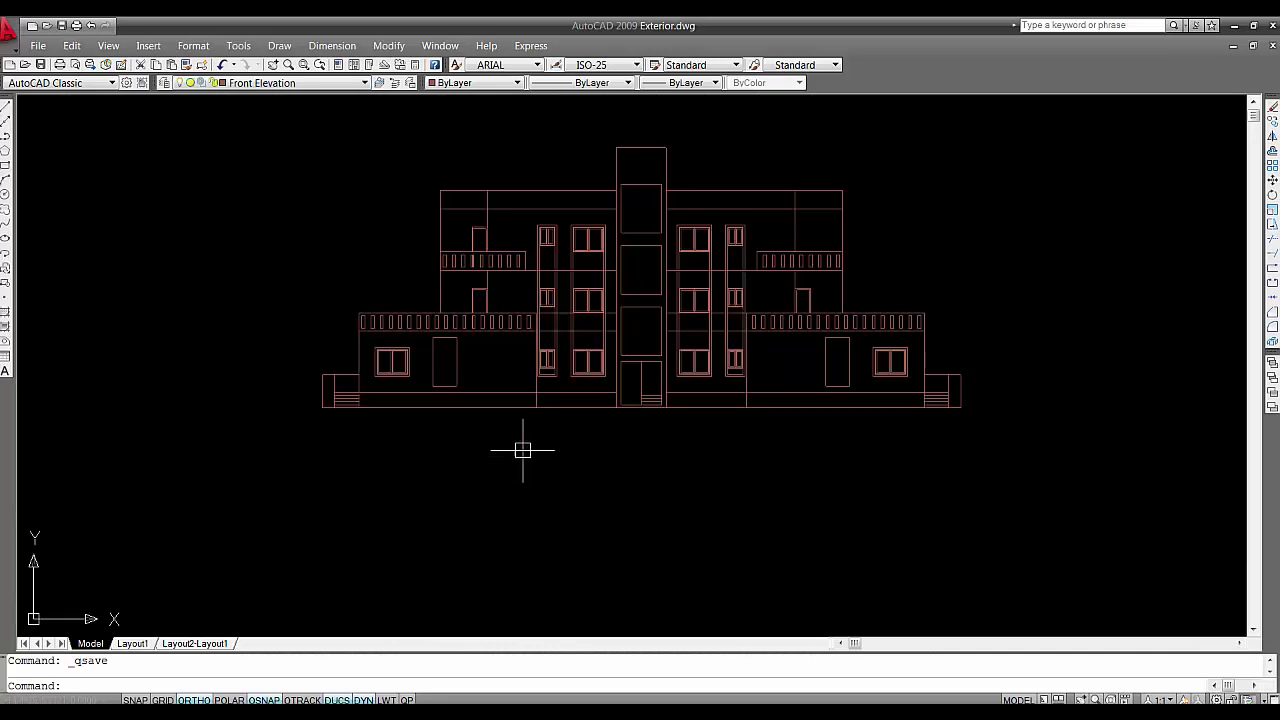
key("Return")
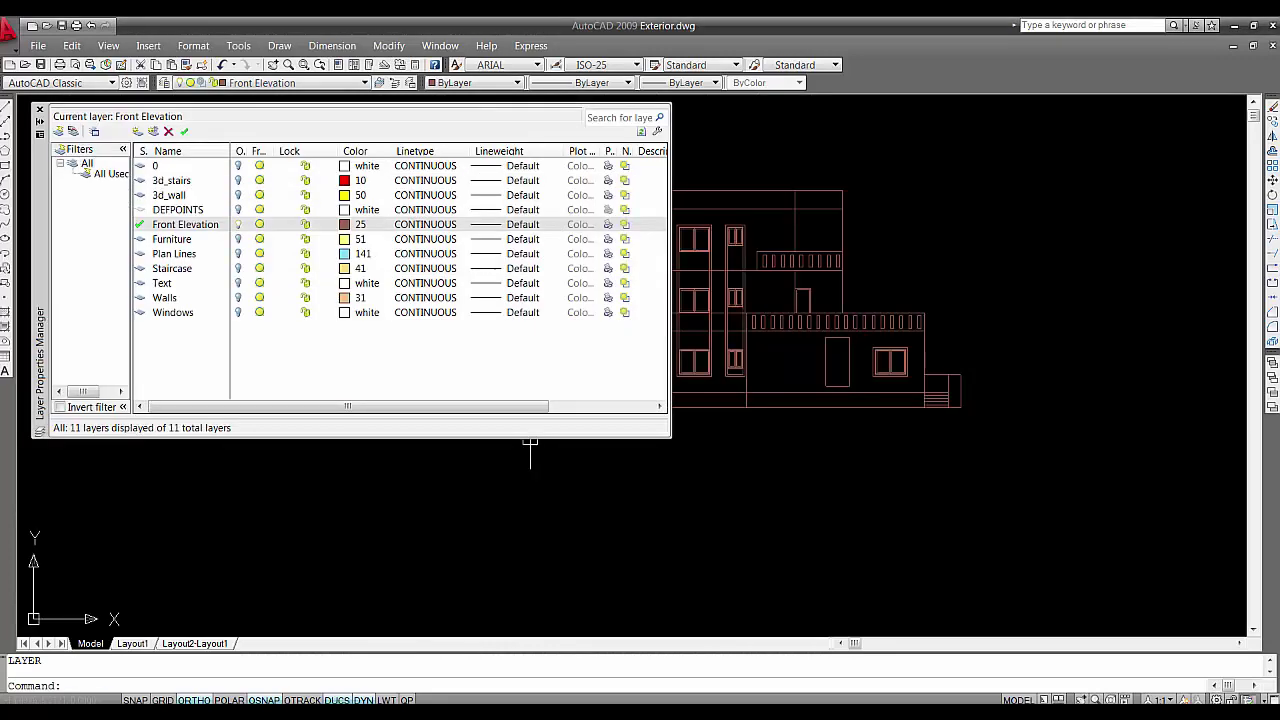
double_click(178, 195)
left_click(237, 196)
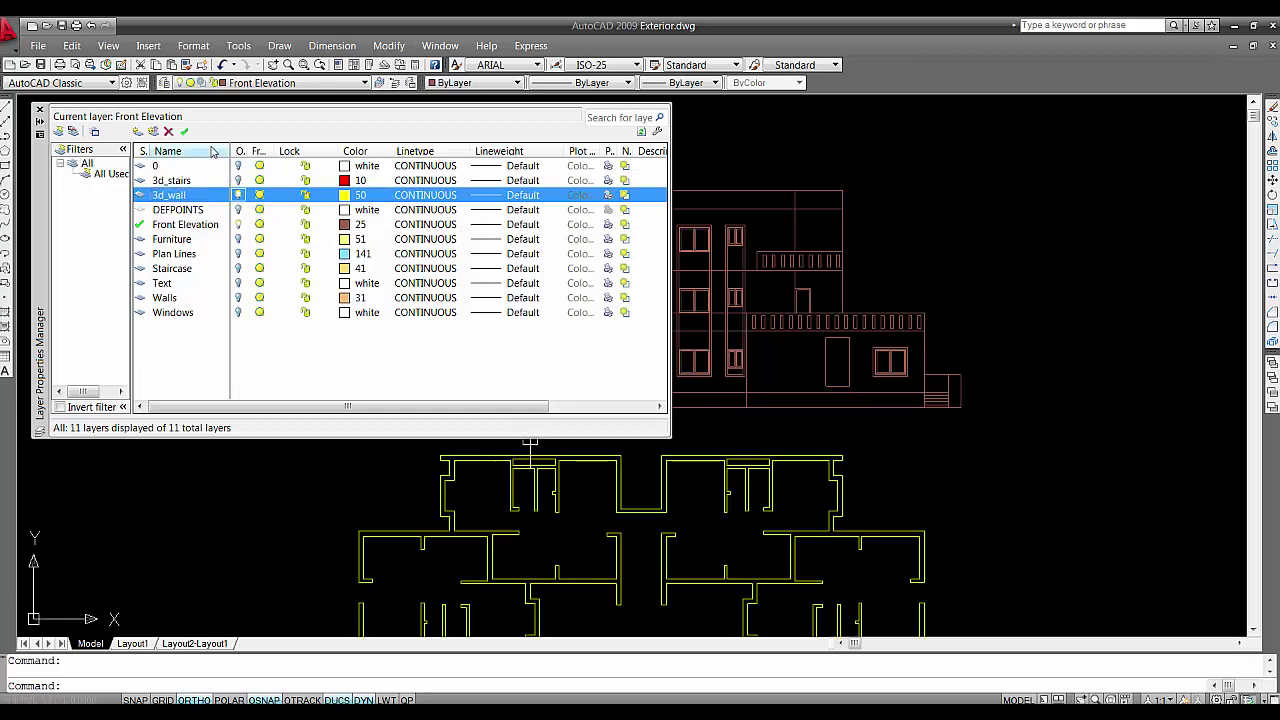
left_click(184, 131)
Turn off the Front Elevation layer and save the drawing
left_click(238, 224)
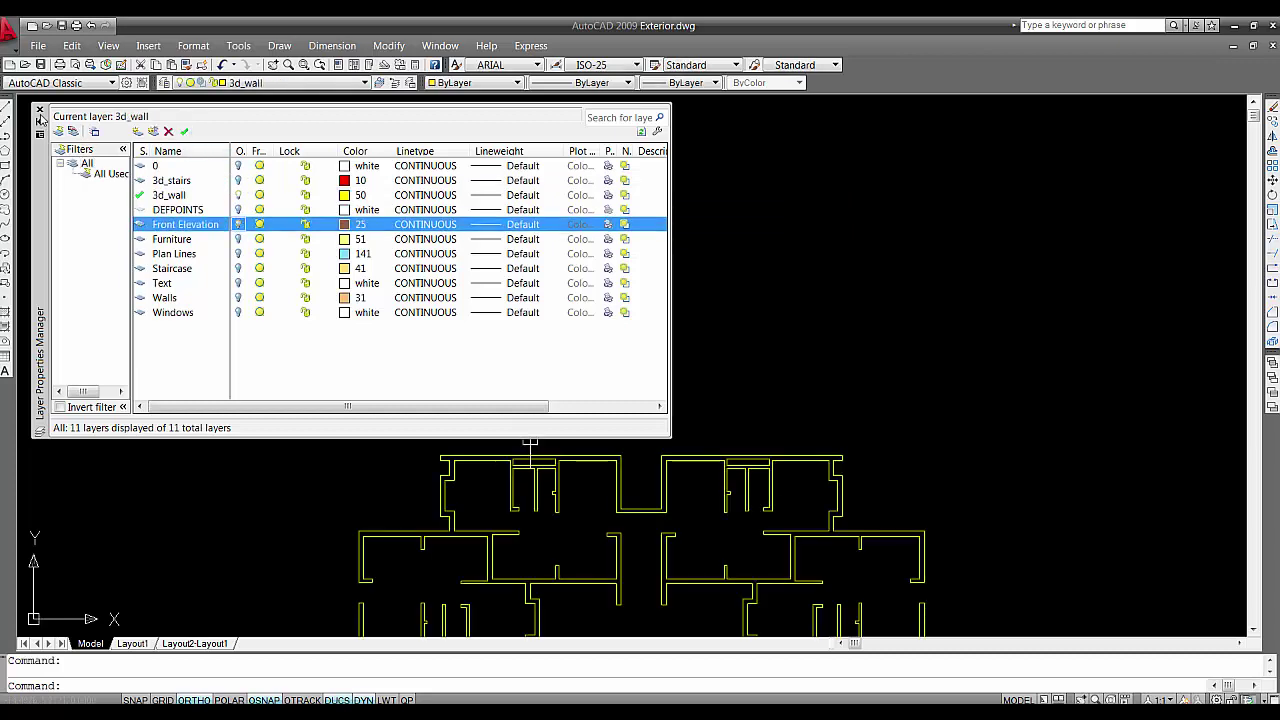
left_click(39, 110)
middle_click_drag(531, 371, 595, 296)
key("ctrl+s")
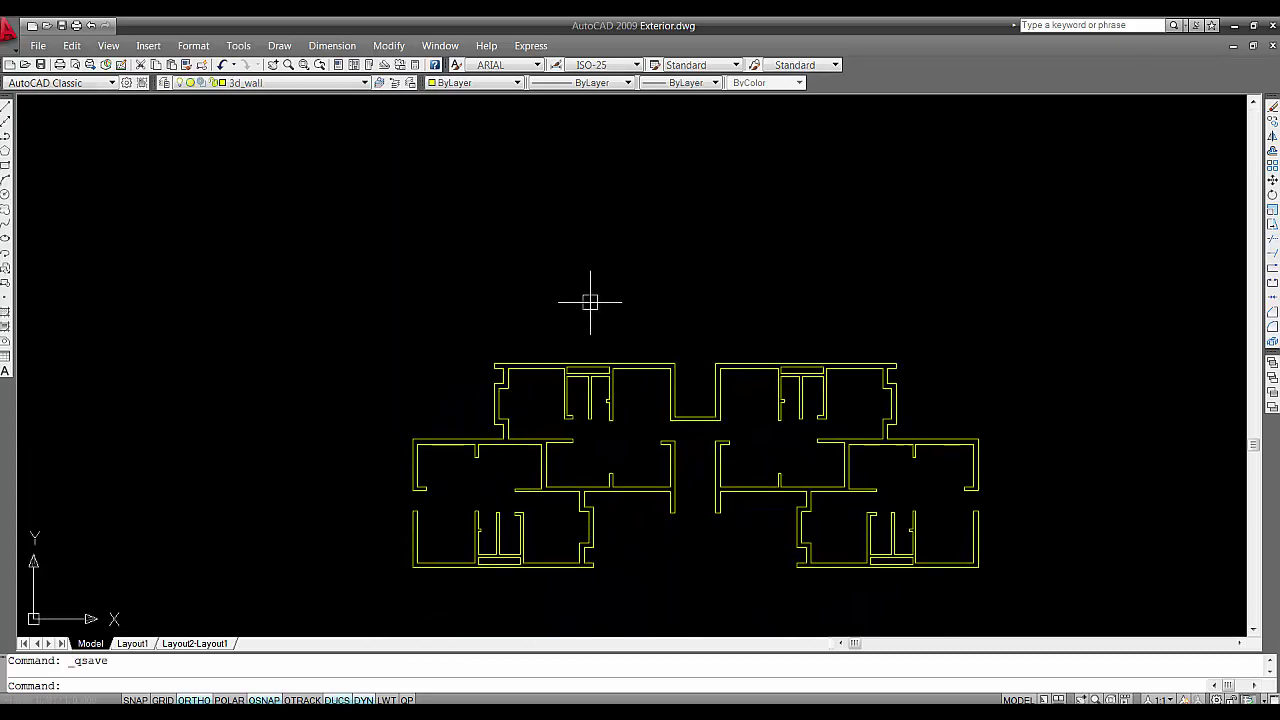
Switch to 3ds Max and import the Exterior drawing's wall layer, merging it with the current scene
key("alt+Tab")
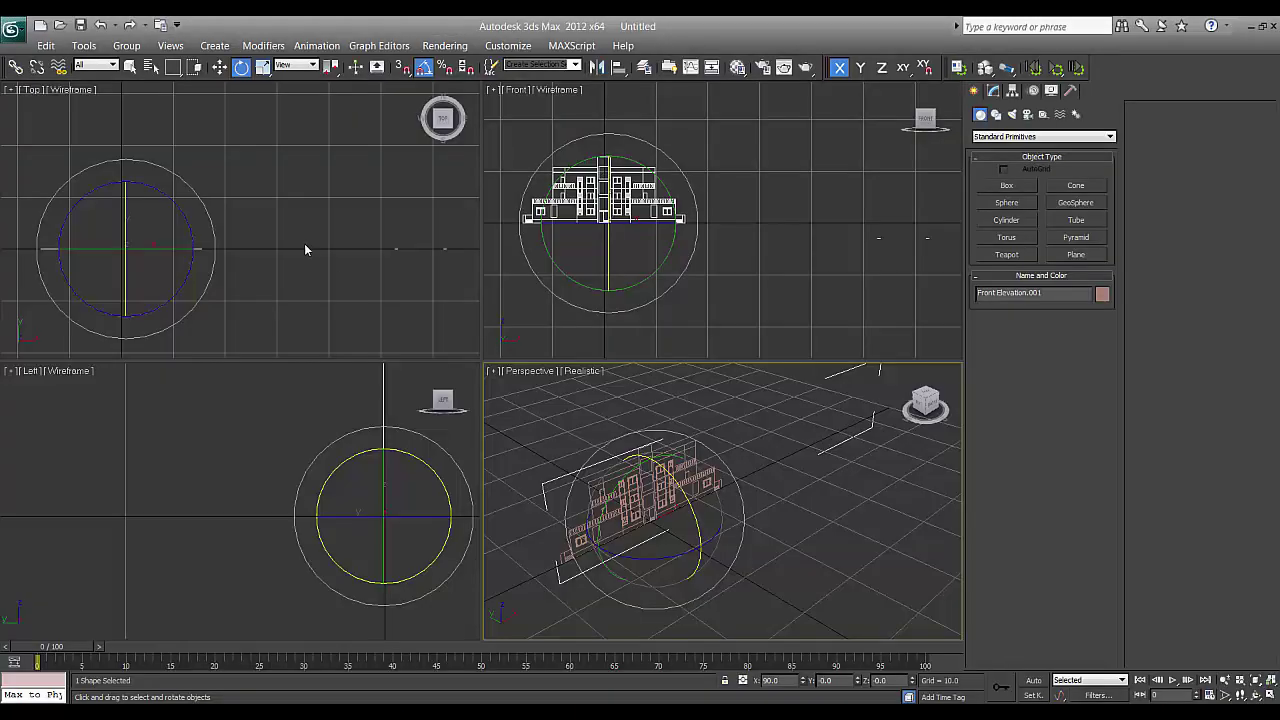
middle_click_drag(305, 244, 359, 248)
key("ctrl+i")
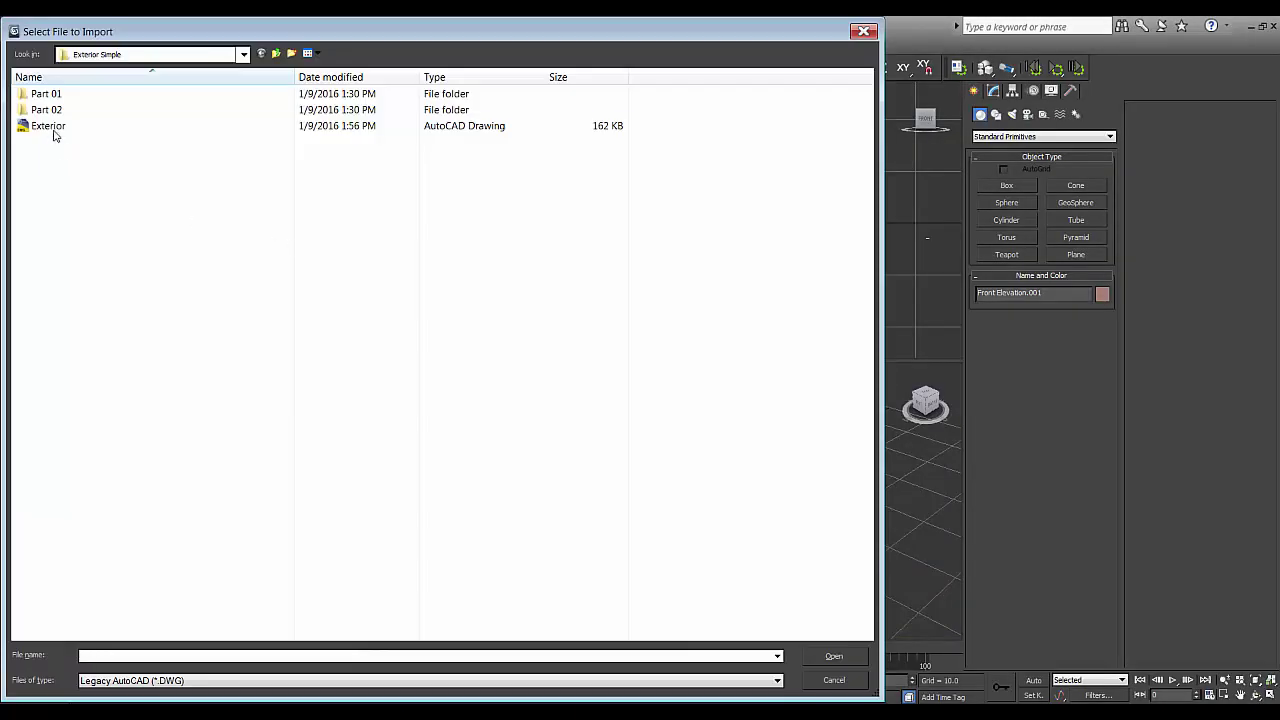
left_click(50, 127)
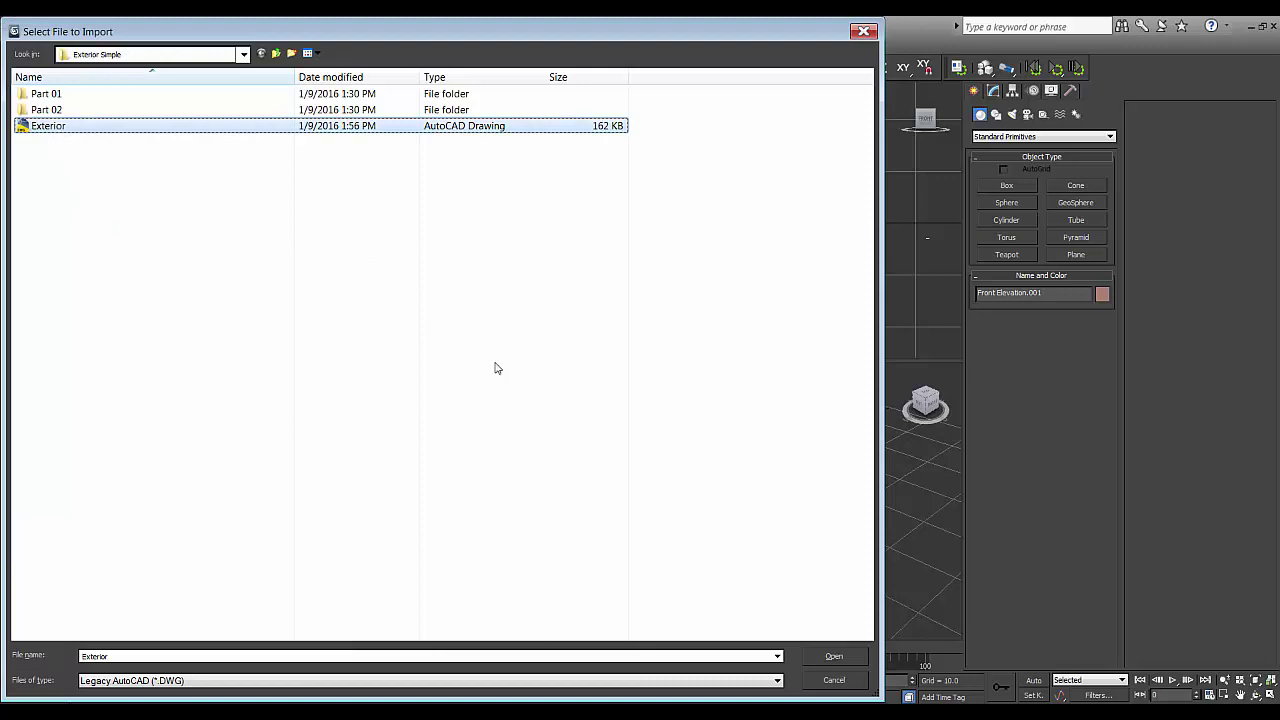
left_click(831, 657)
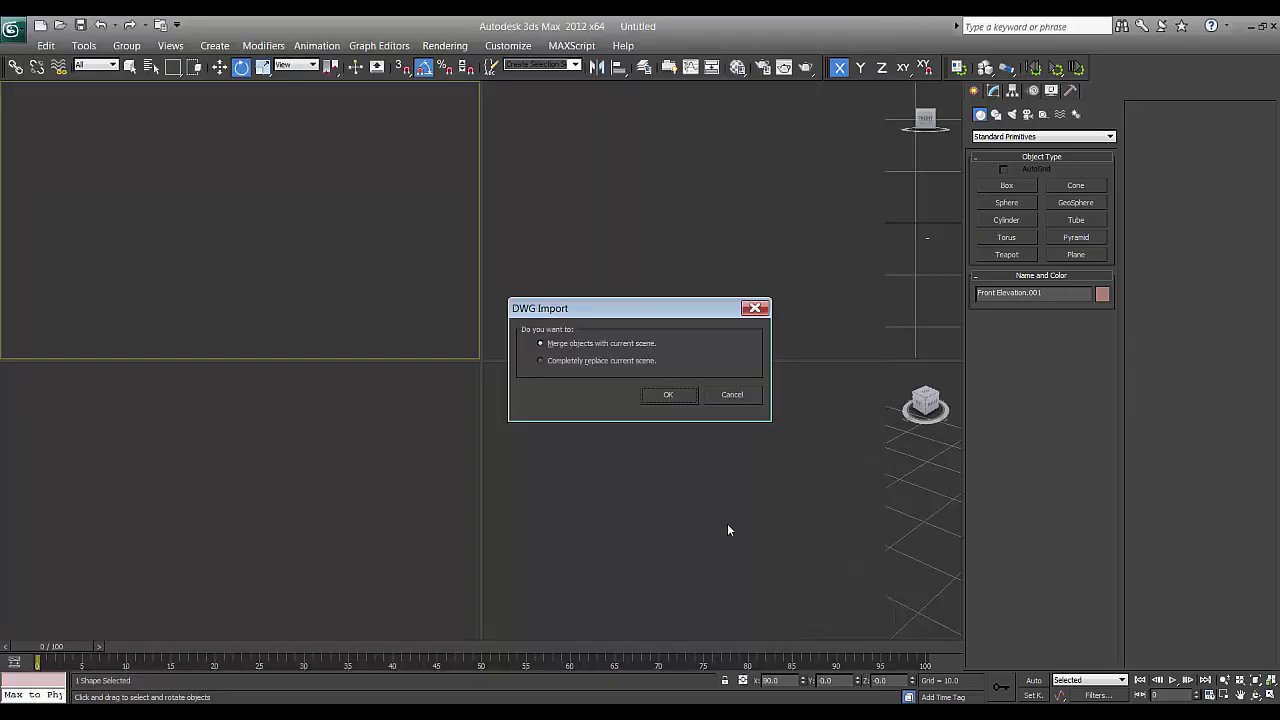
left_click(669, 395)
left_click(668, 498)
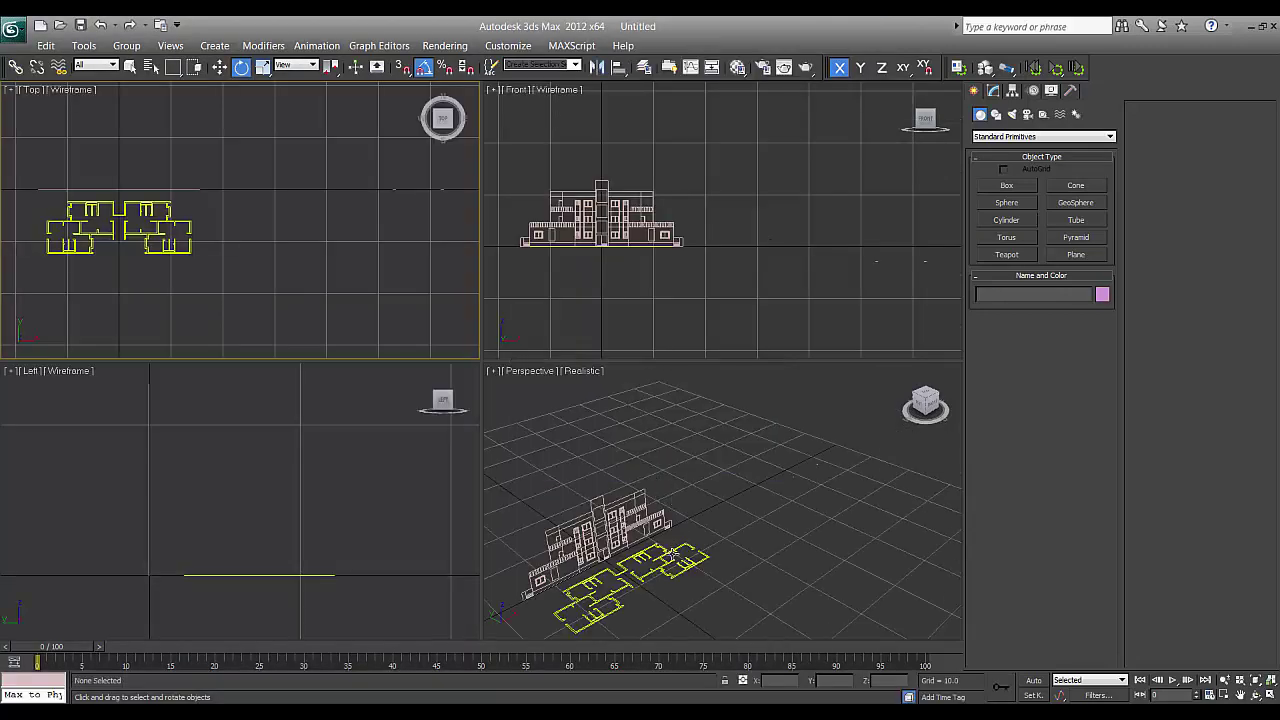
left_click(673, 553)
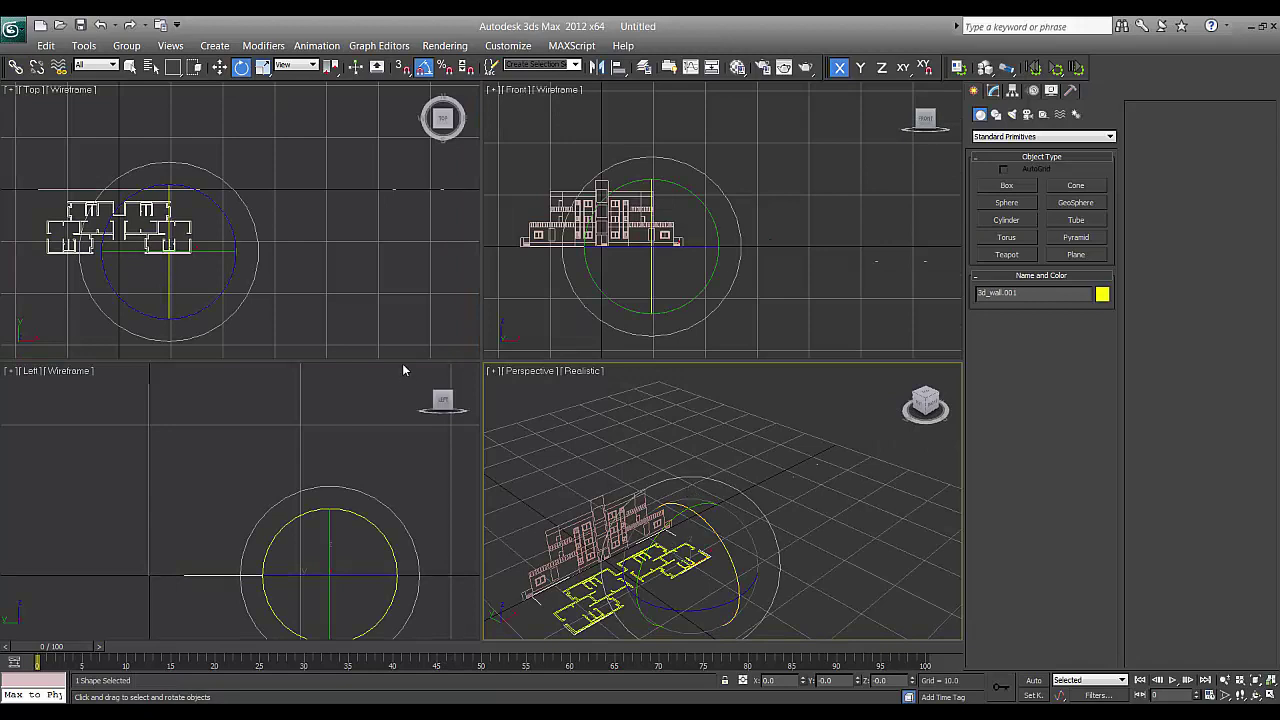
Switch to AutoCAD, make 3d_stairs the only visible layer and the current one, and save the drawing
key("alt+Tab")
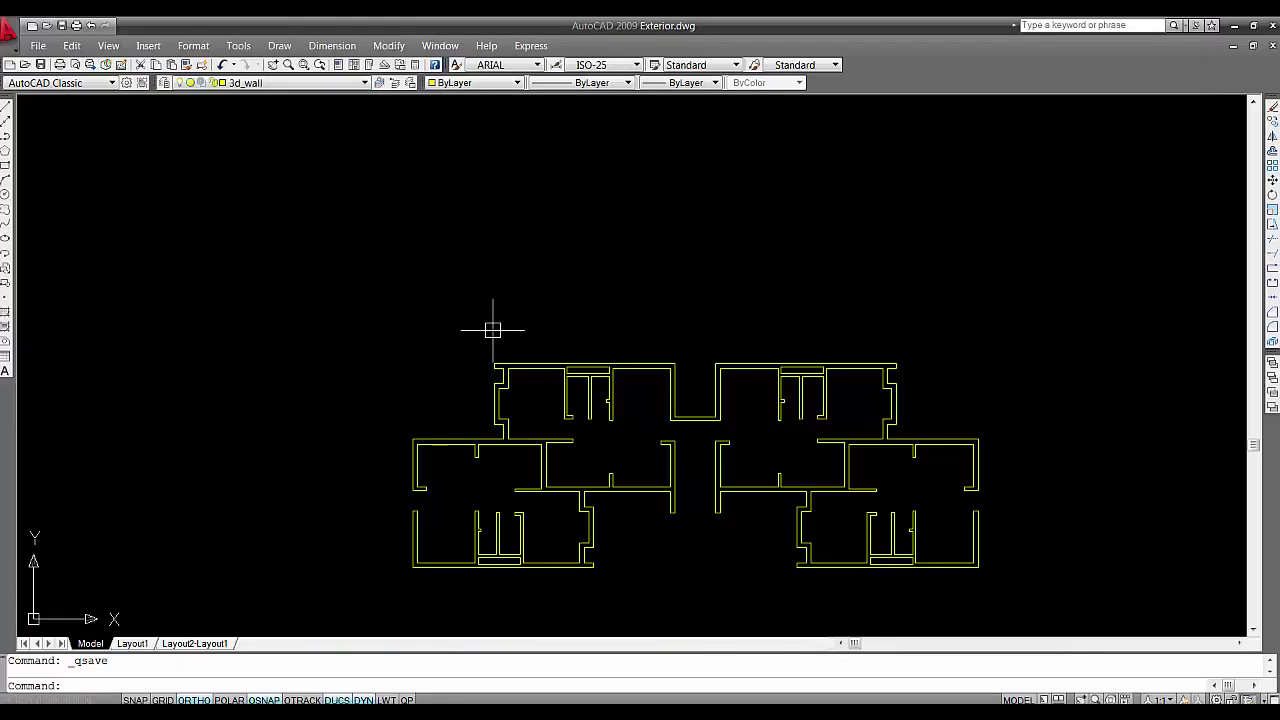
type("la")
key("Return")
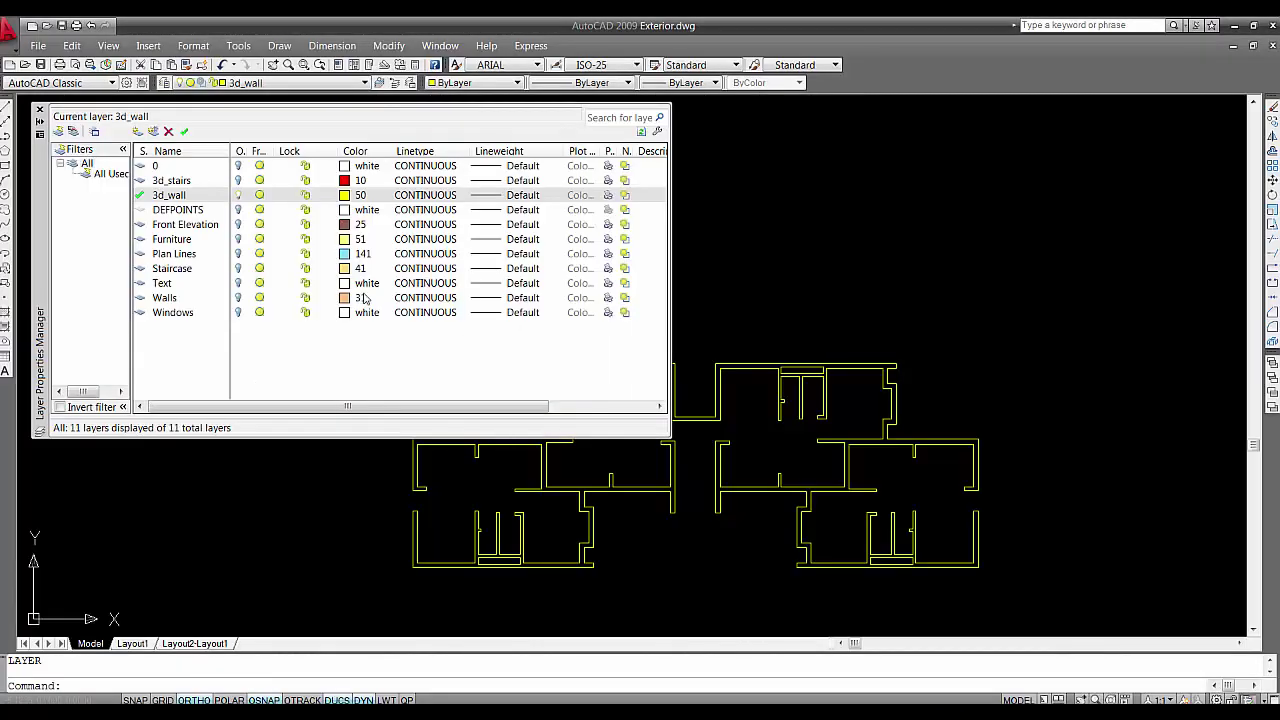
left_click(238, 180)
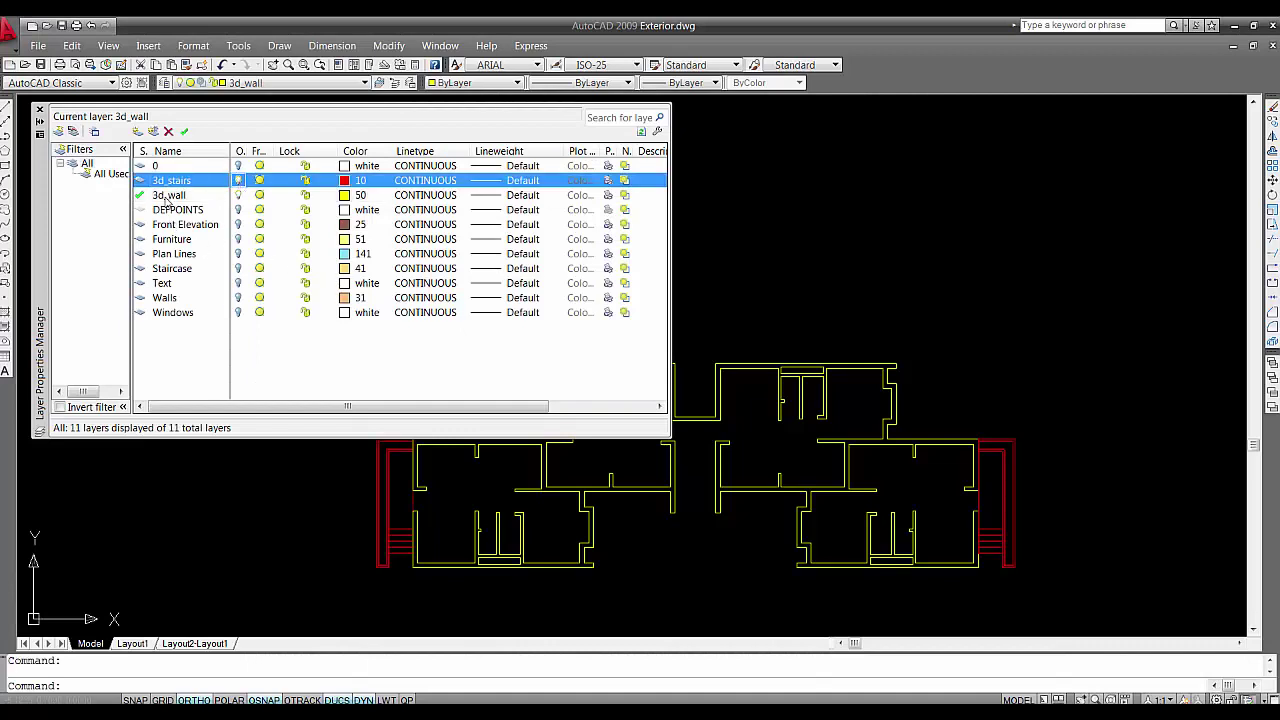
left_click(184, 131)
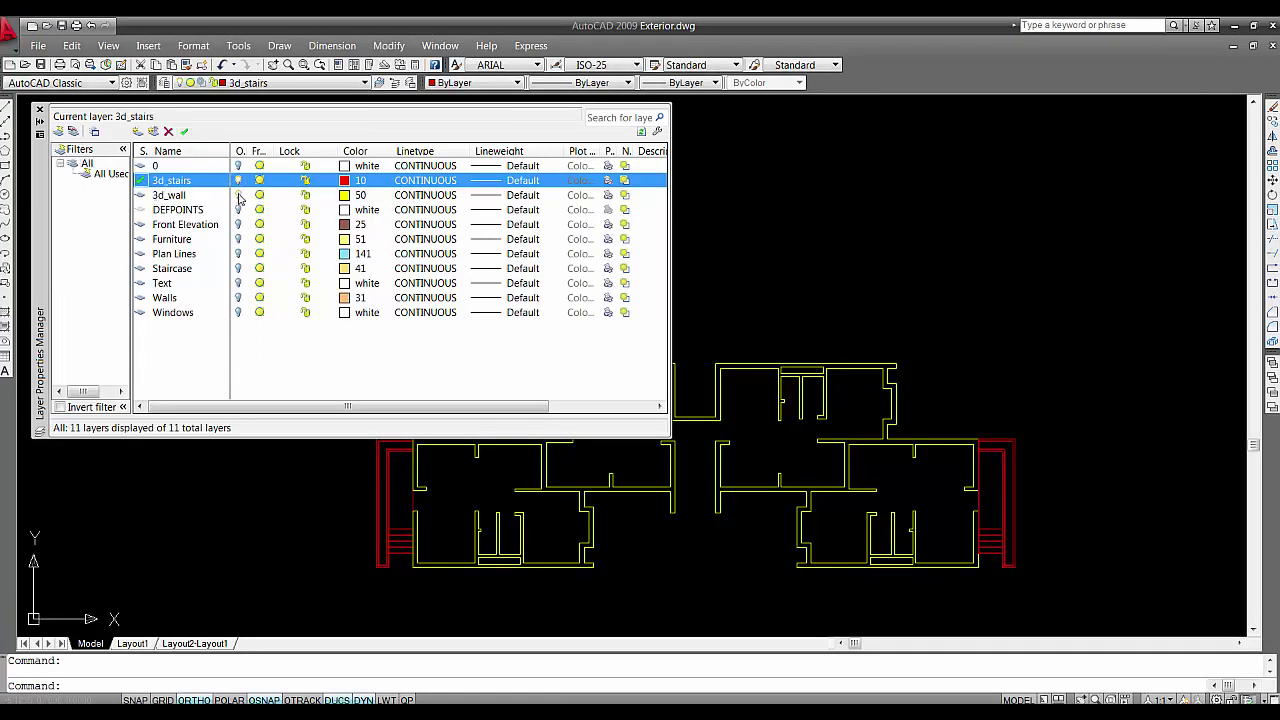
left_click(238, 195)
left_click(40, 110)
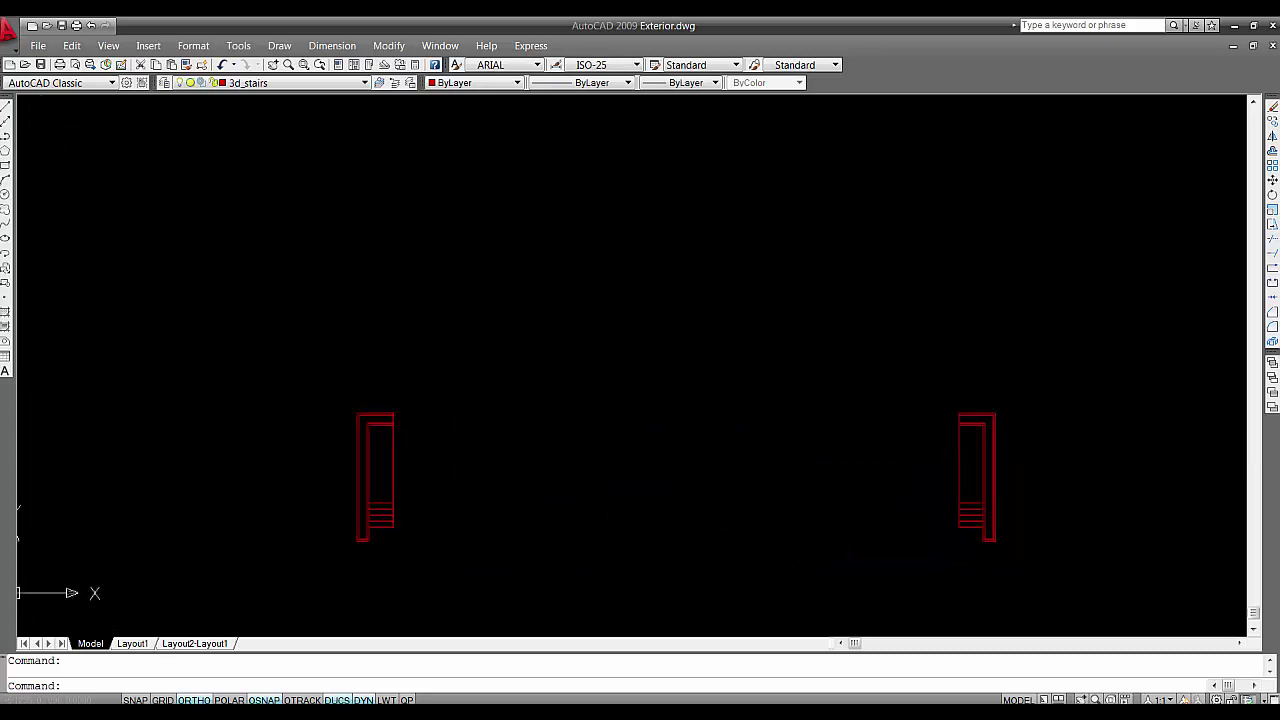
key("ctrl+s")
Switch to 3ds Max and import the Exterior drawing's stairs layer, merging it with the current scene
key("alt+Tab")
key("ctrl+i")
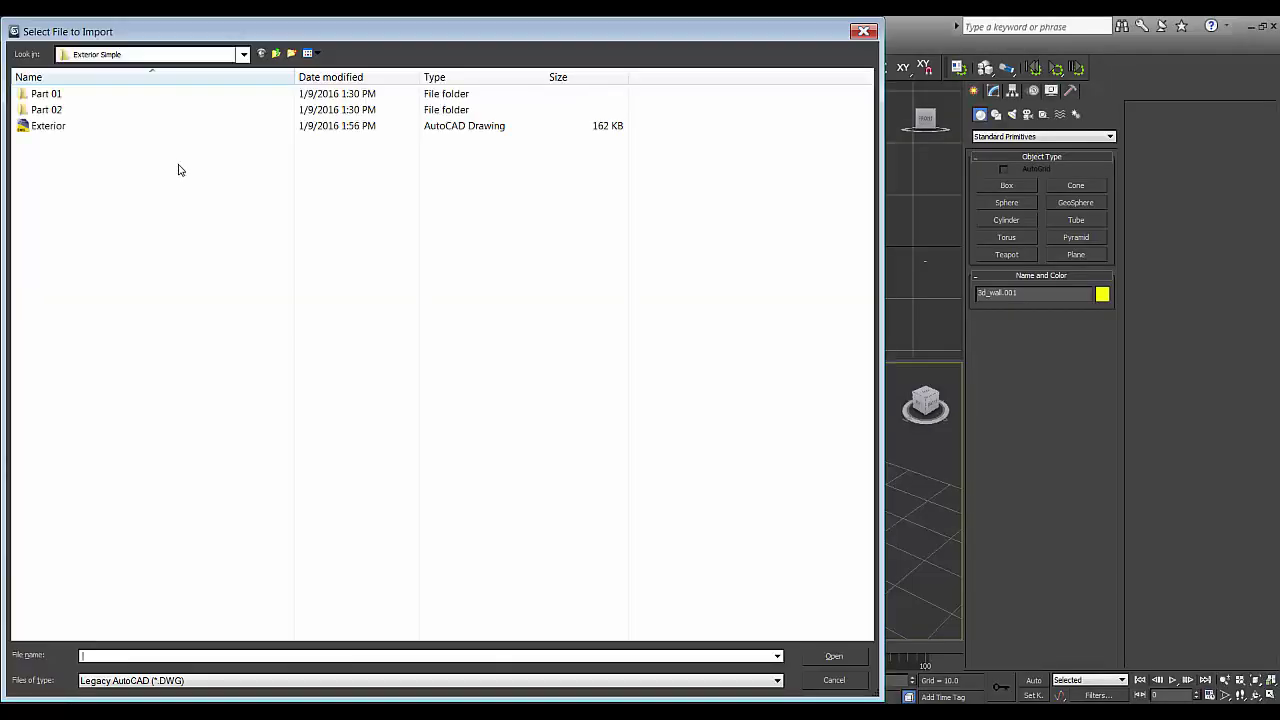
left_click(56, 130)
left_click(831, 655)
left_click(670, 399)
left_click(670, 501)
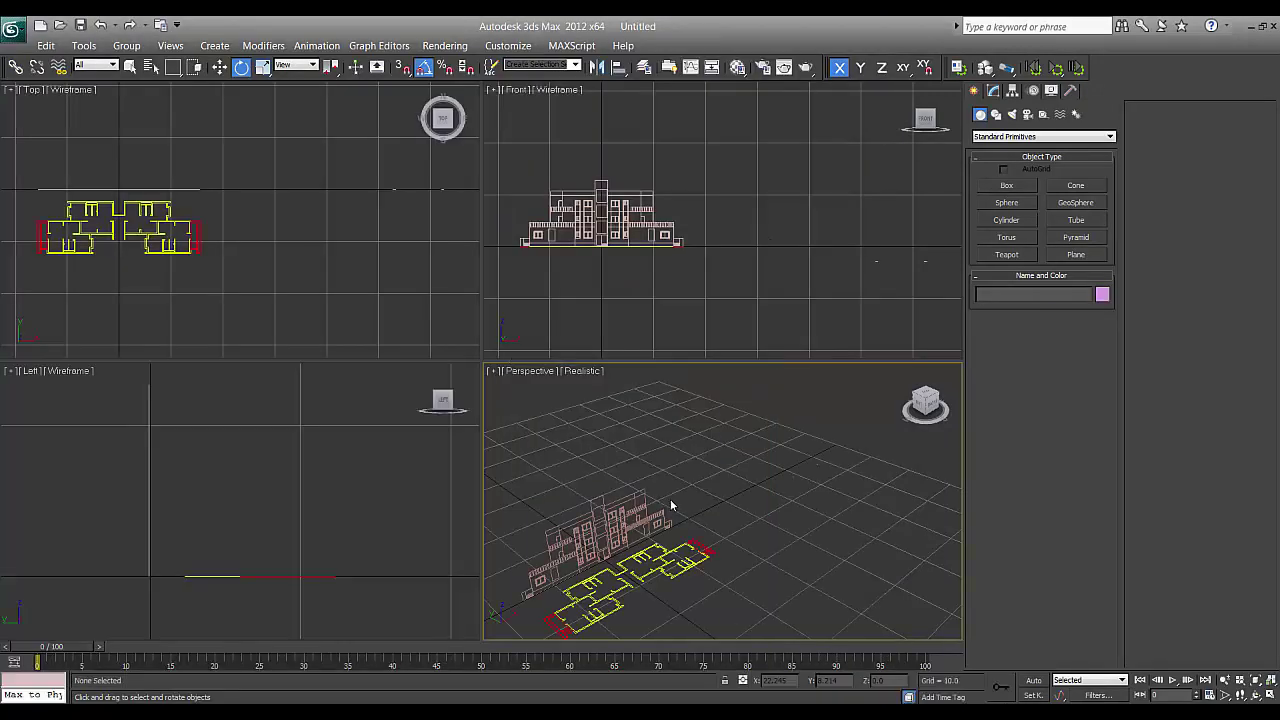
Try extruding the 3d_wall outline by 6.5 and remove the Extrude modifier
scroll(706, 572, "up", 4)
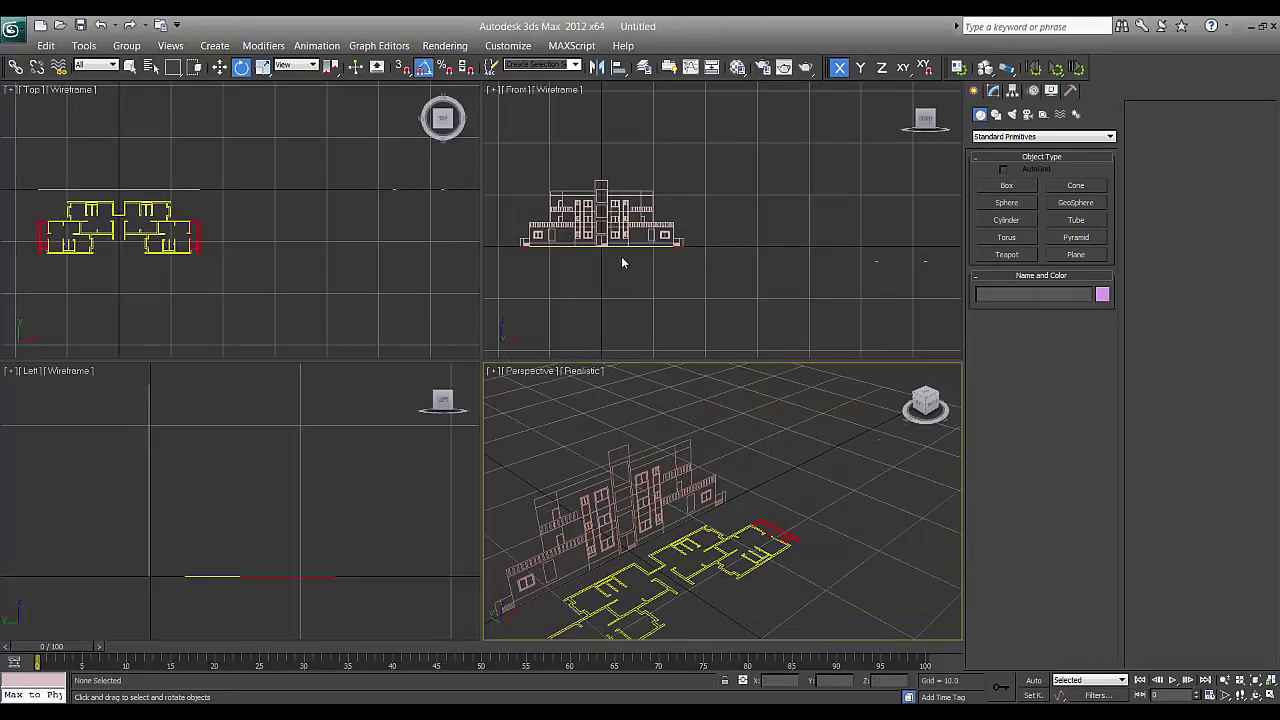
middle_click_drag(621, 256, 764, 256)
scroll(751, 266, "up", 5)
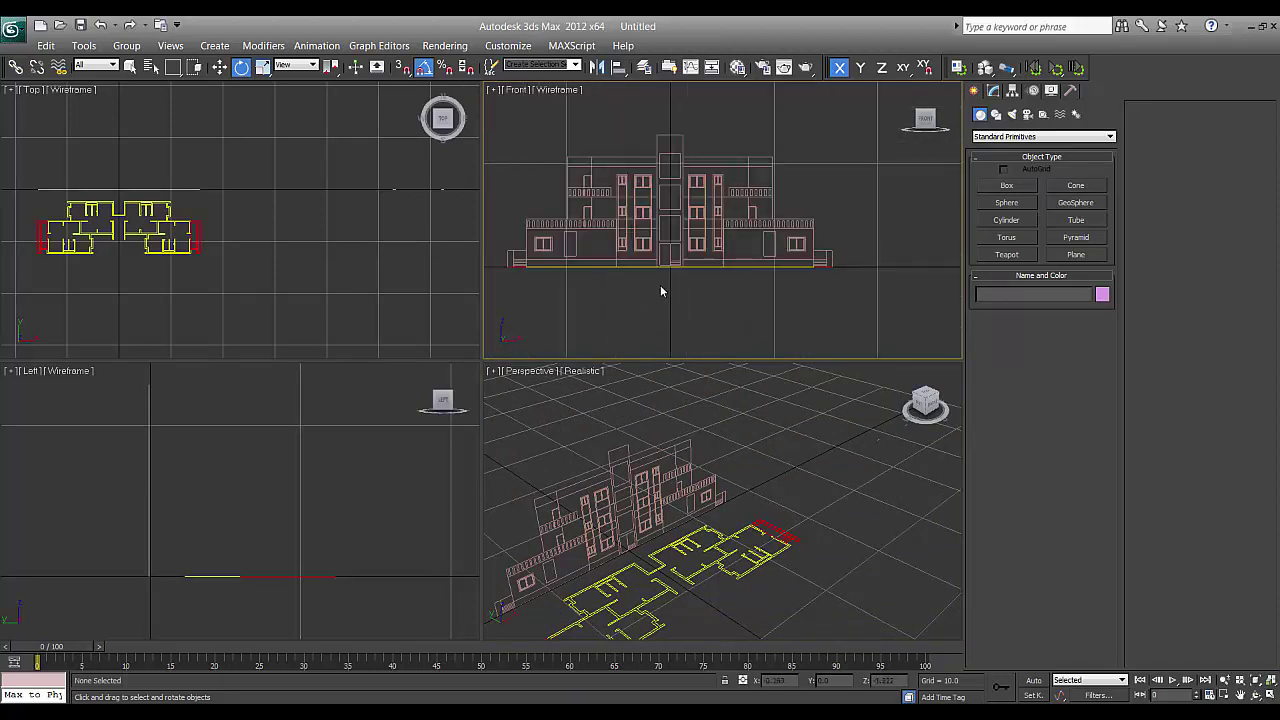
left_click(733, 538)
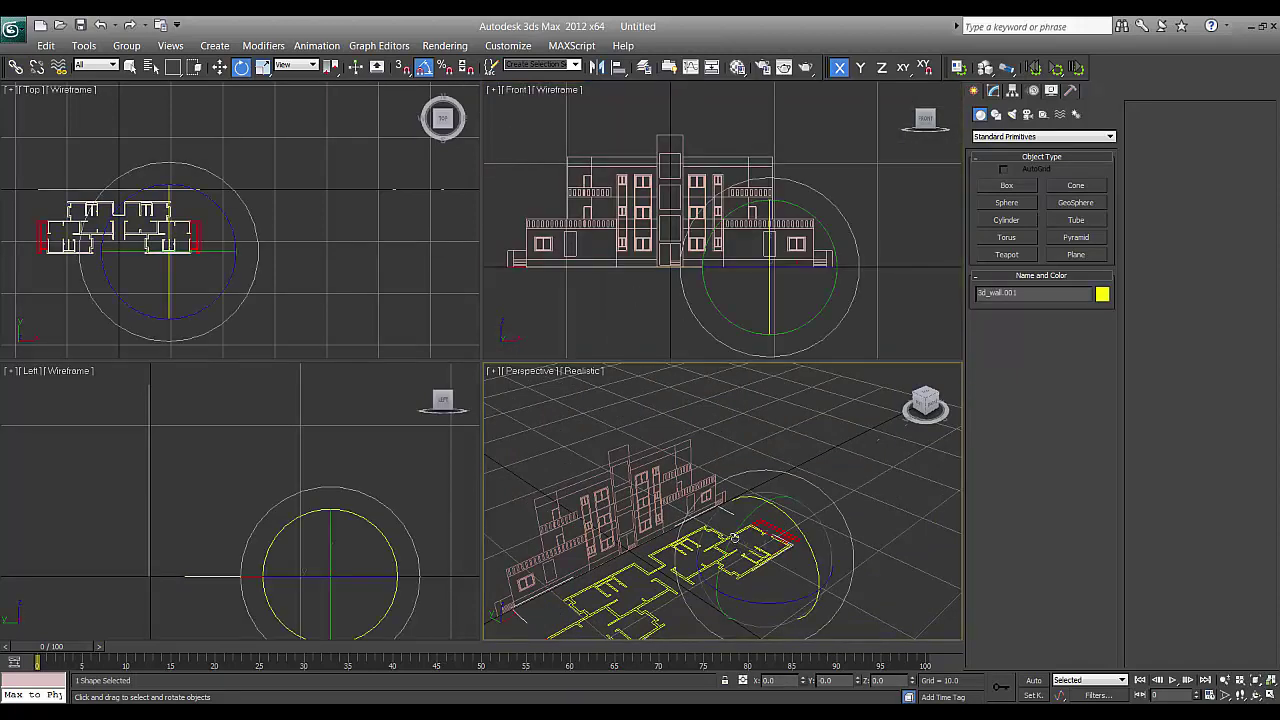
left_click(994, 91)
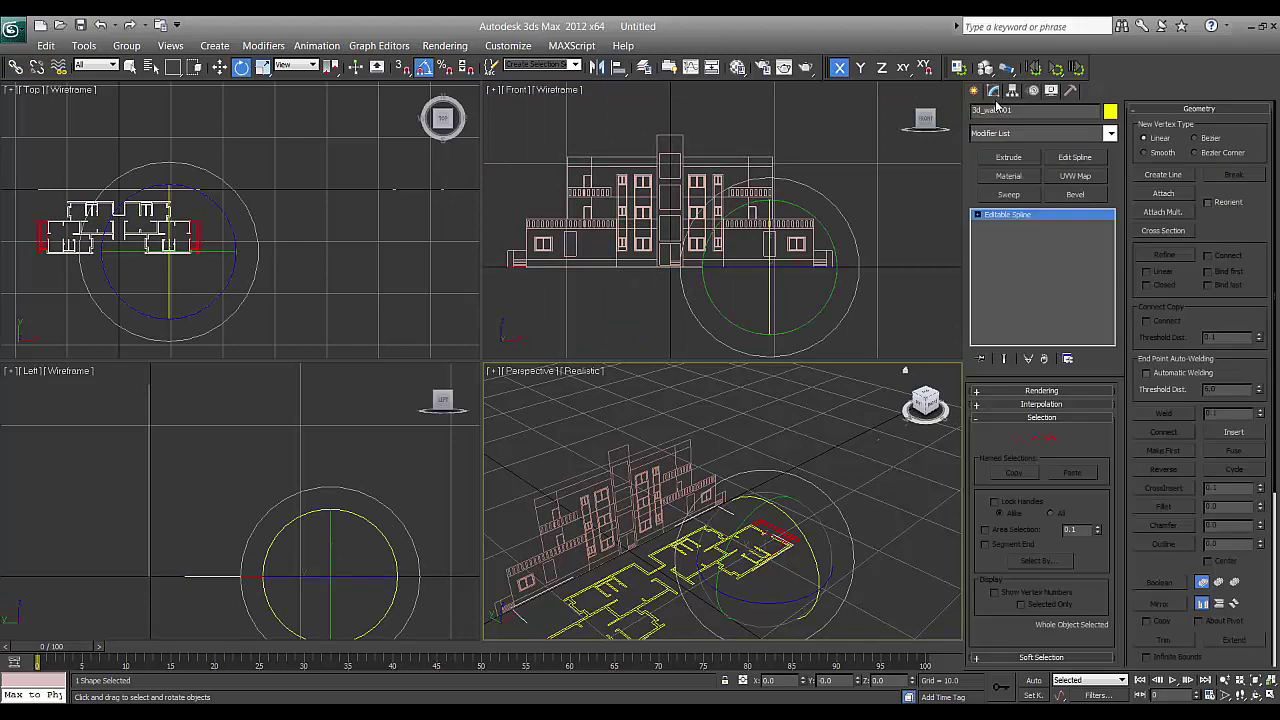
left_click(1010, 157)
left_click_drag(1091, 410, 1092, 394)
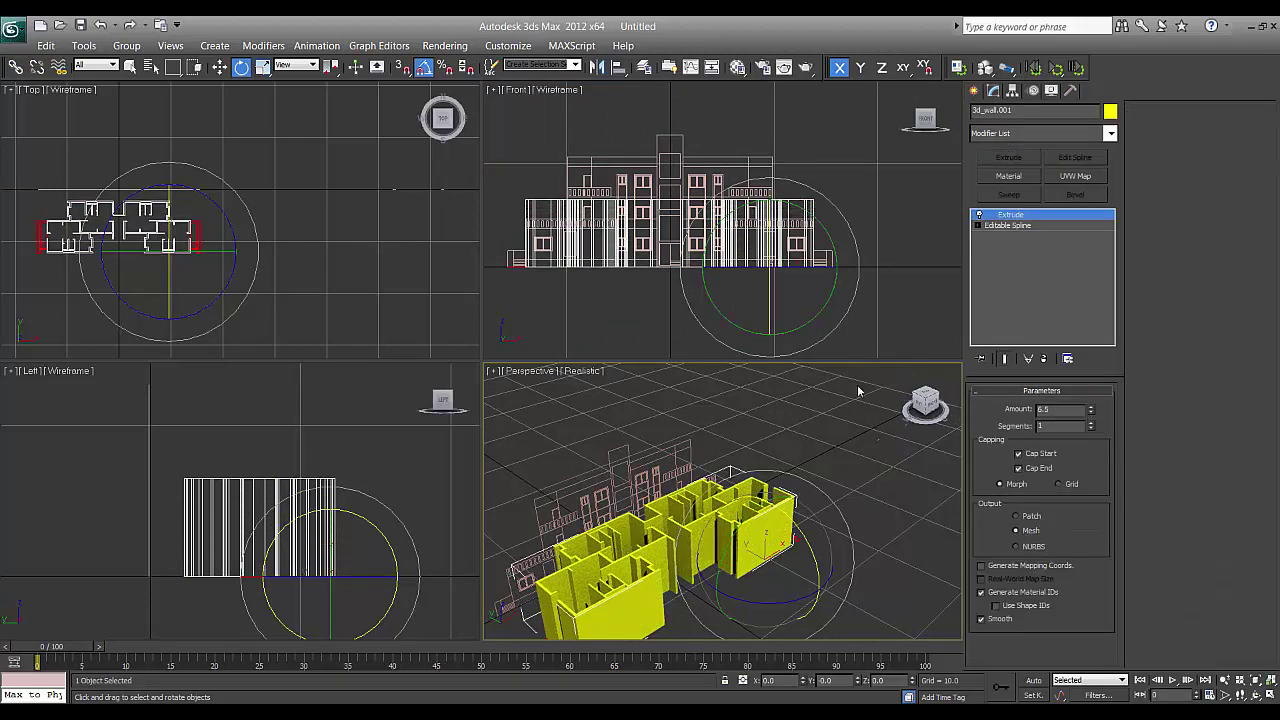
scroll(595, 288, "up", 4)
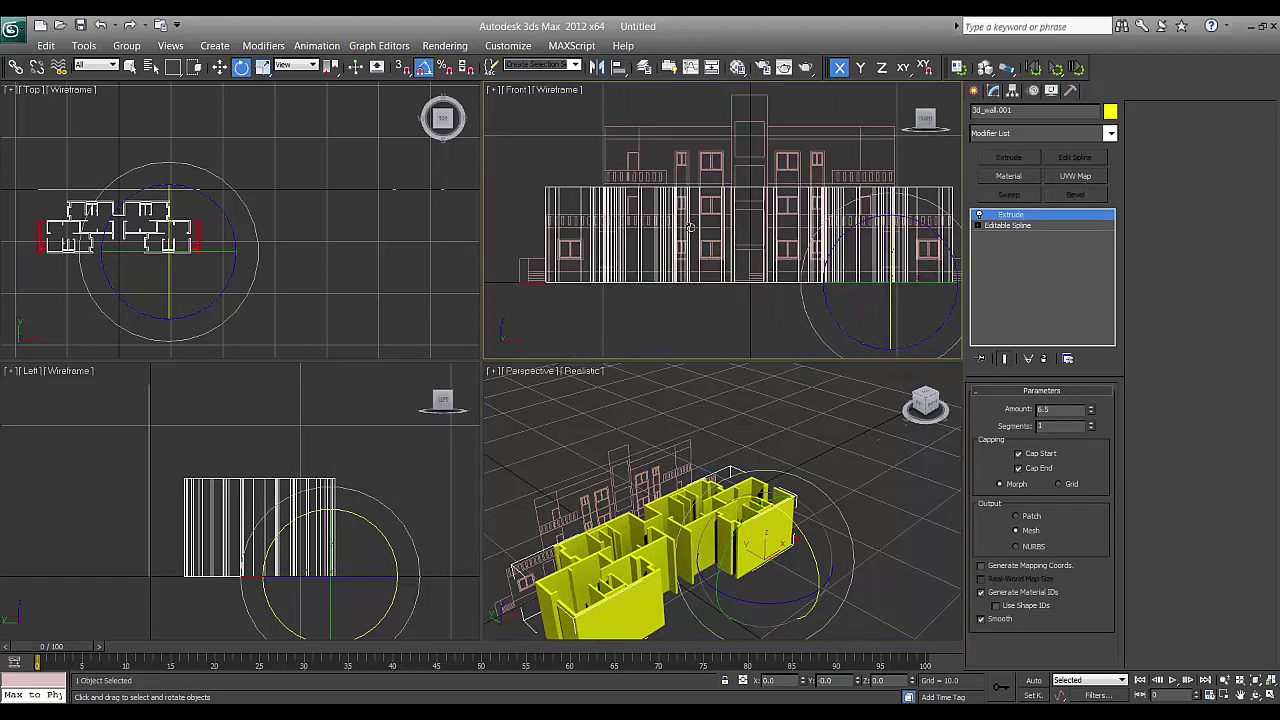
left_click(1043, 358)
Measure the ground-floor wall height in the Front view with a temporary snapped rectangle and undo the rectangle
left_click(975, 90)
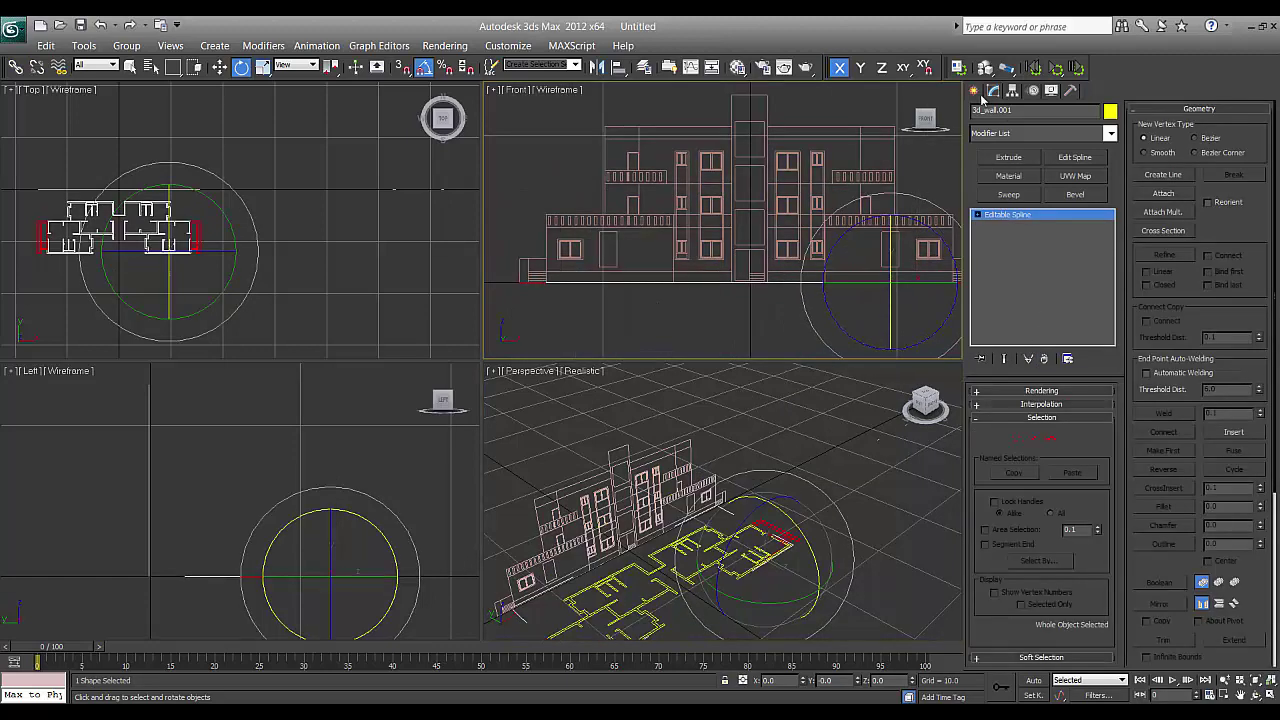
left_click(996, 114)
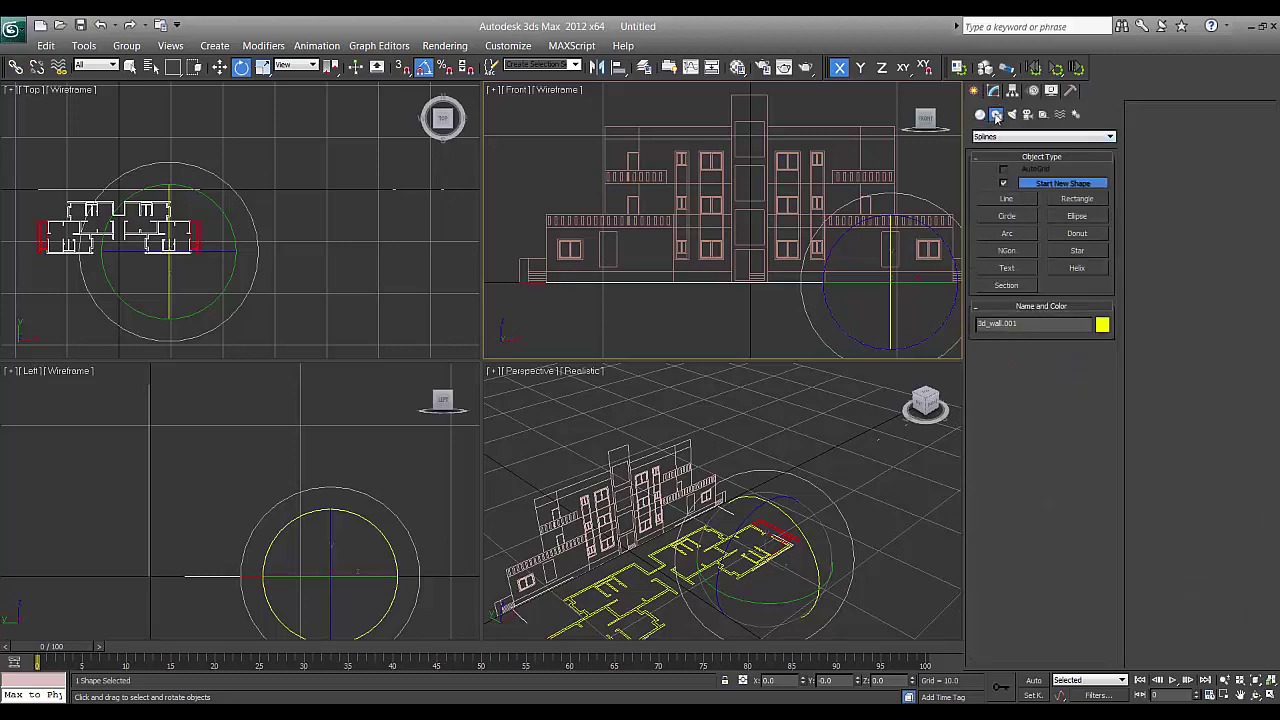
left_click(1077, 199)
scroll(776, 217, "up", 3)
middle_click_drag(582, 242, 739, 207)
key("s")
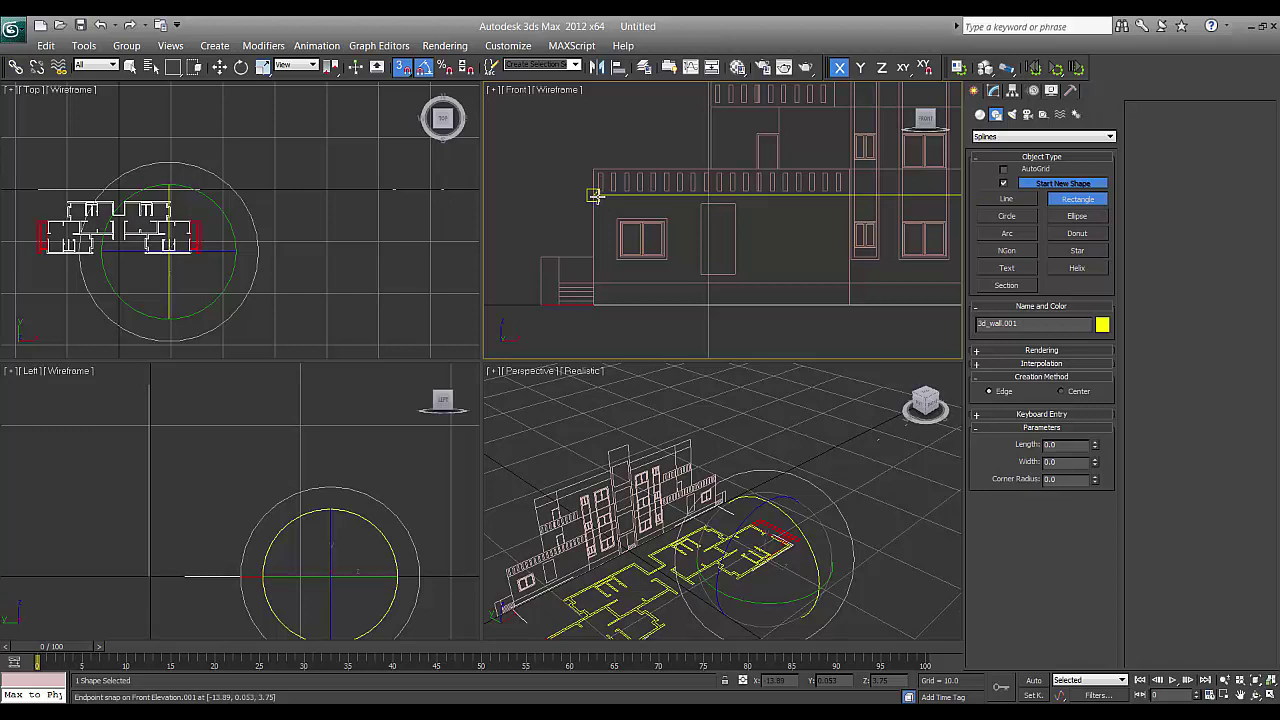
left_click_drag(594, 196, 620, 303)
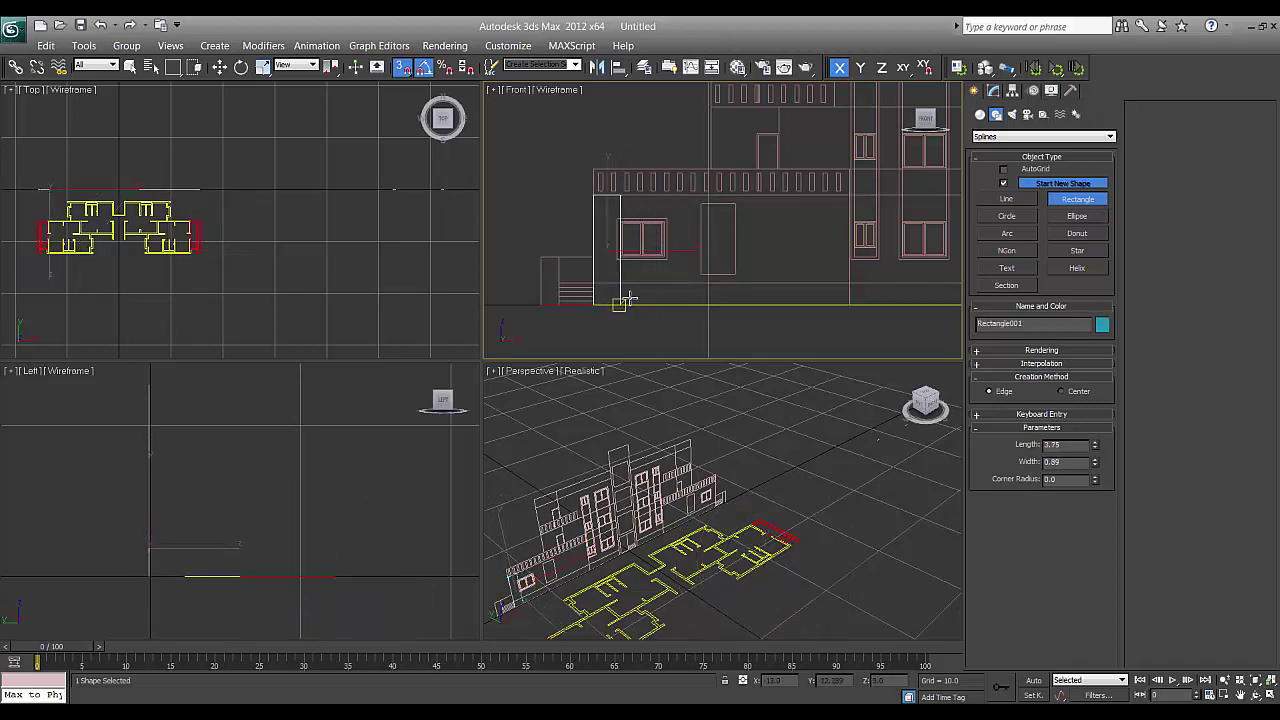
key("ctrl+z")
key("s")
Extrude the 3d_wall outline by an amount of 3.75
right_click(712, 520)
left_click(716, 530)
key("e")
left_click(992, 91)
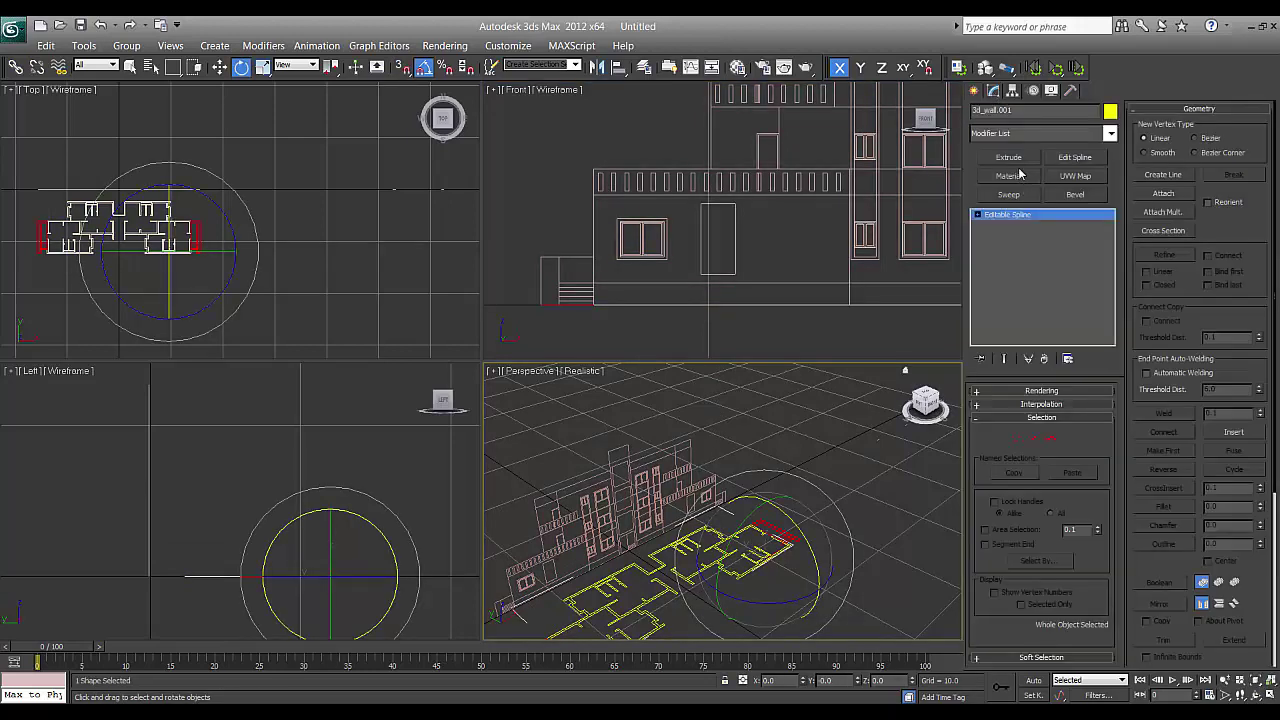
left_click(1010, 158)
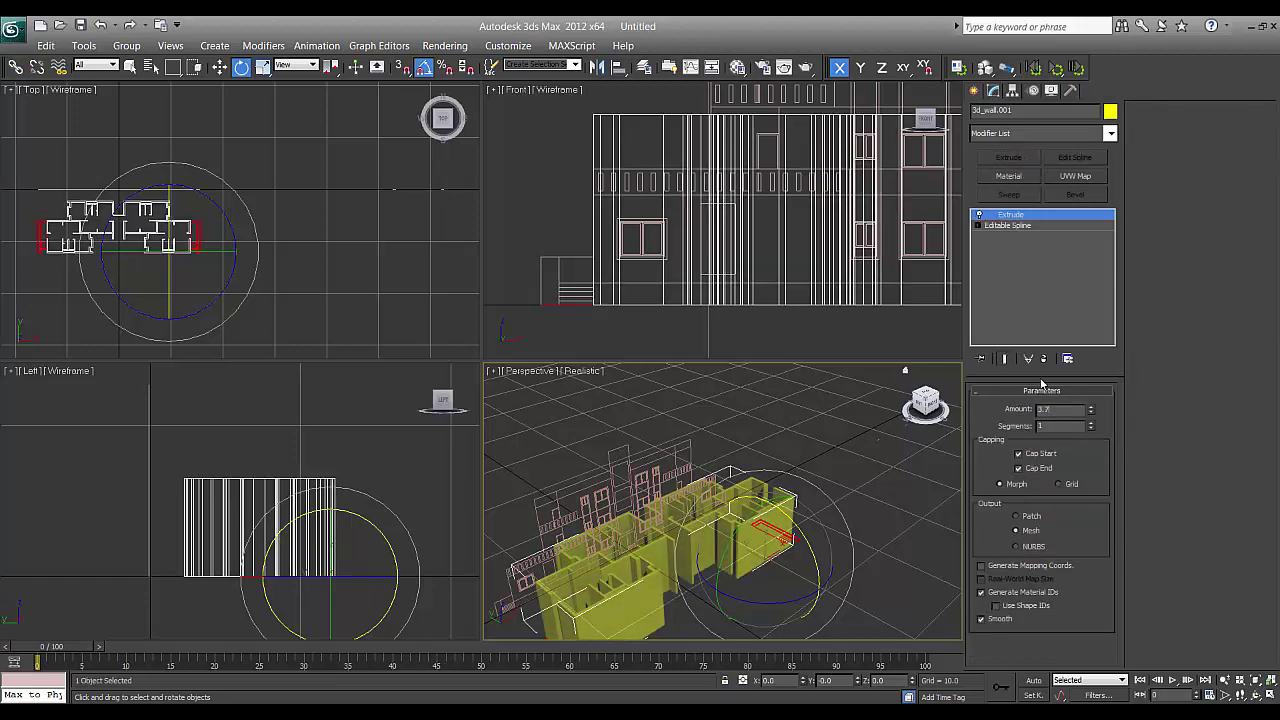
key("Return")
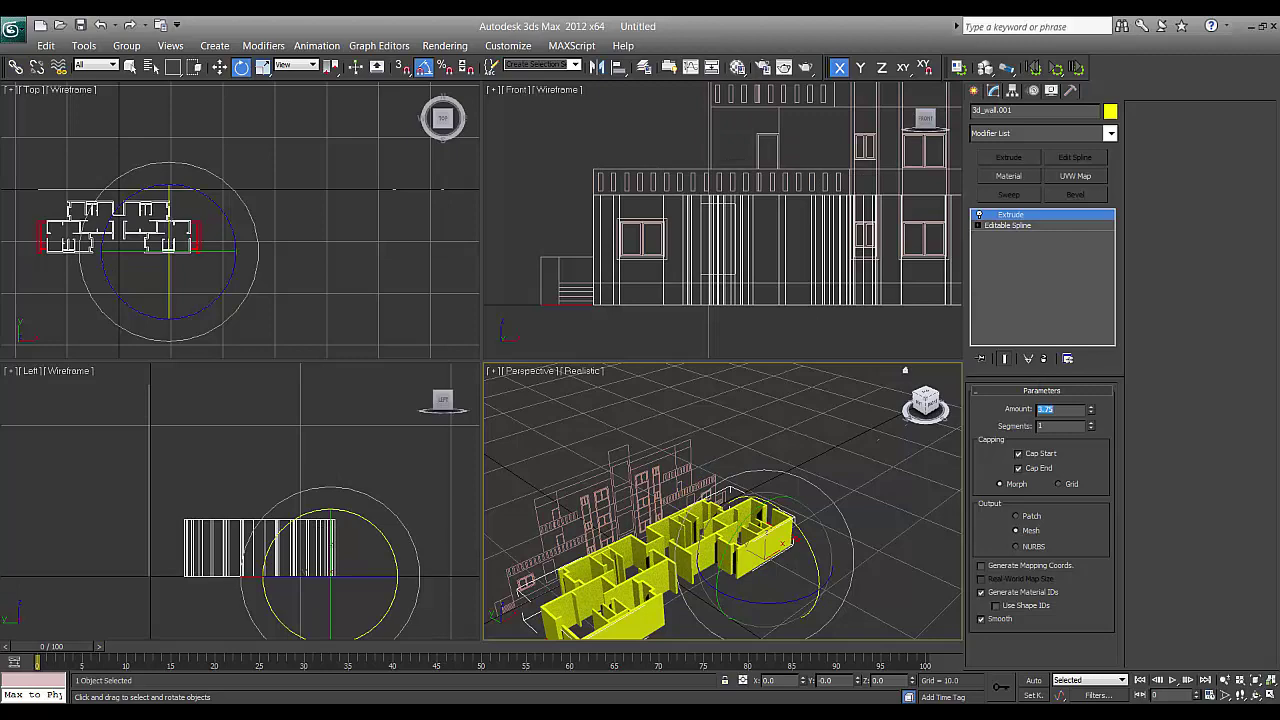
Add an Edit Poly modifier to the imported 3d_stairs shape
middle_click_drag(720, 241, 703, 244)
left_click(975, 90)
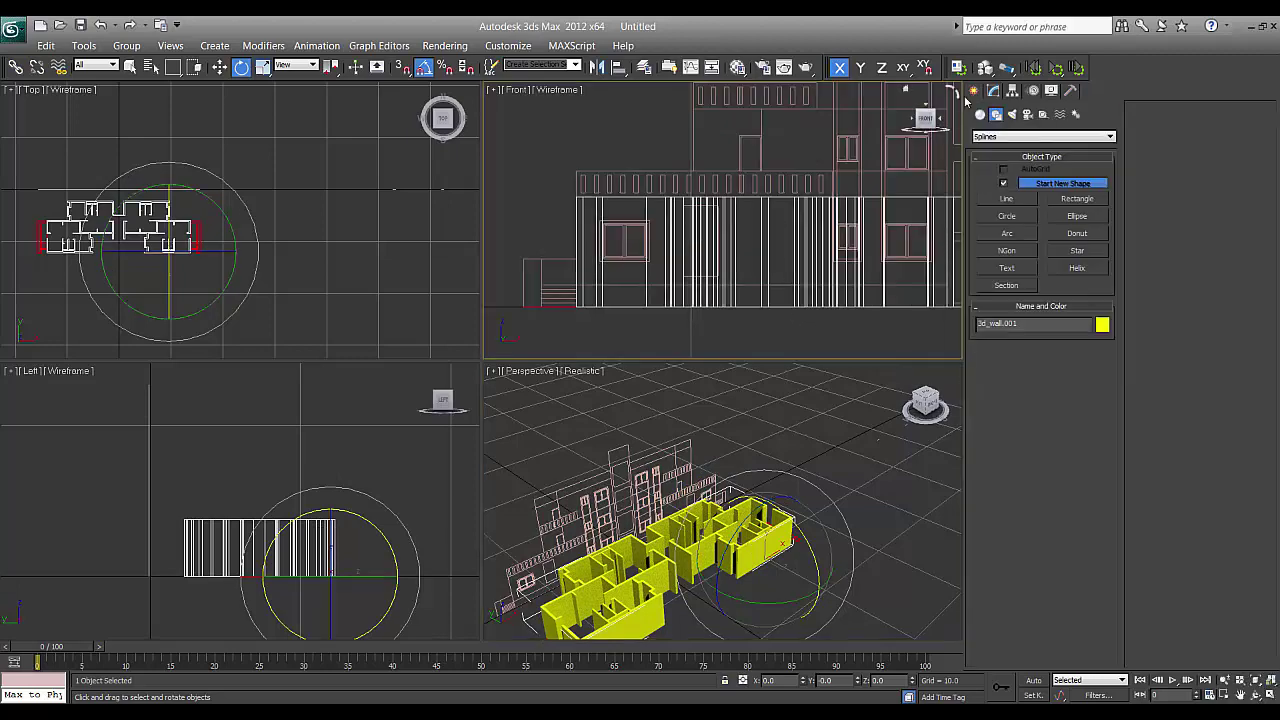
scroll(651, 551, "up", 6)
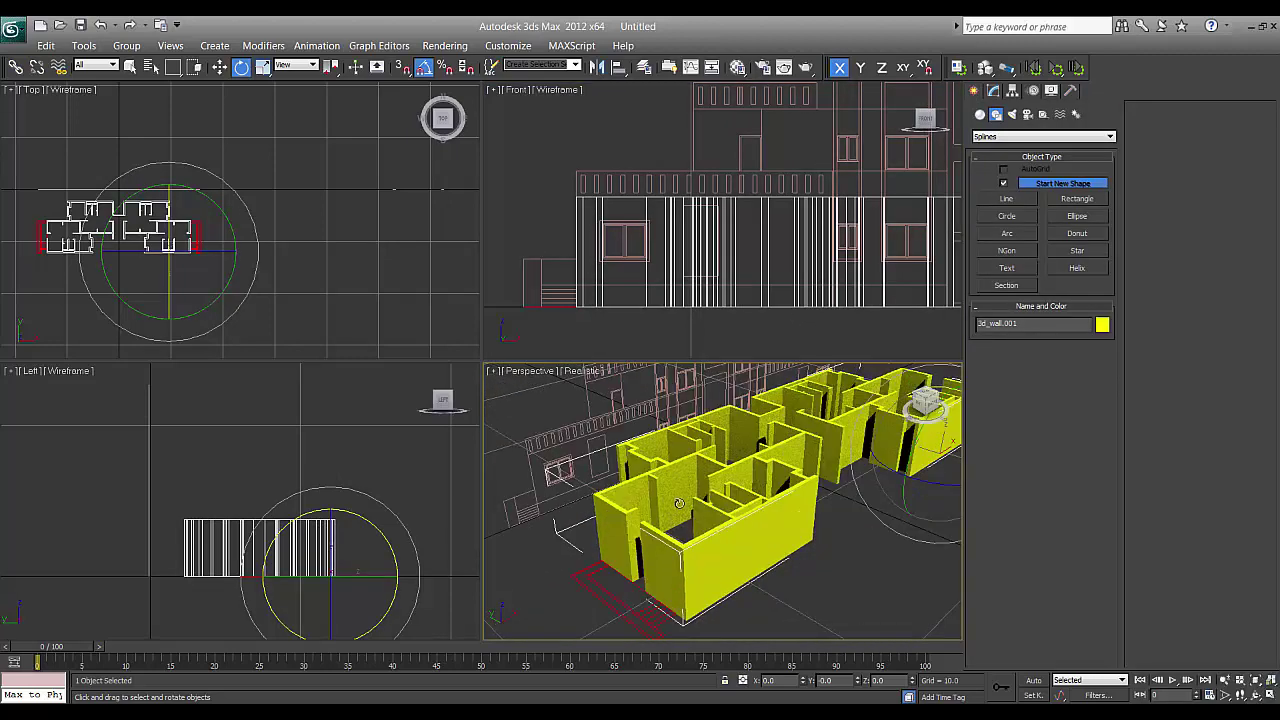
left_click(646, 551)
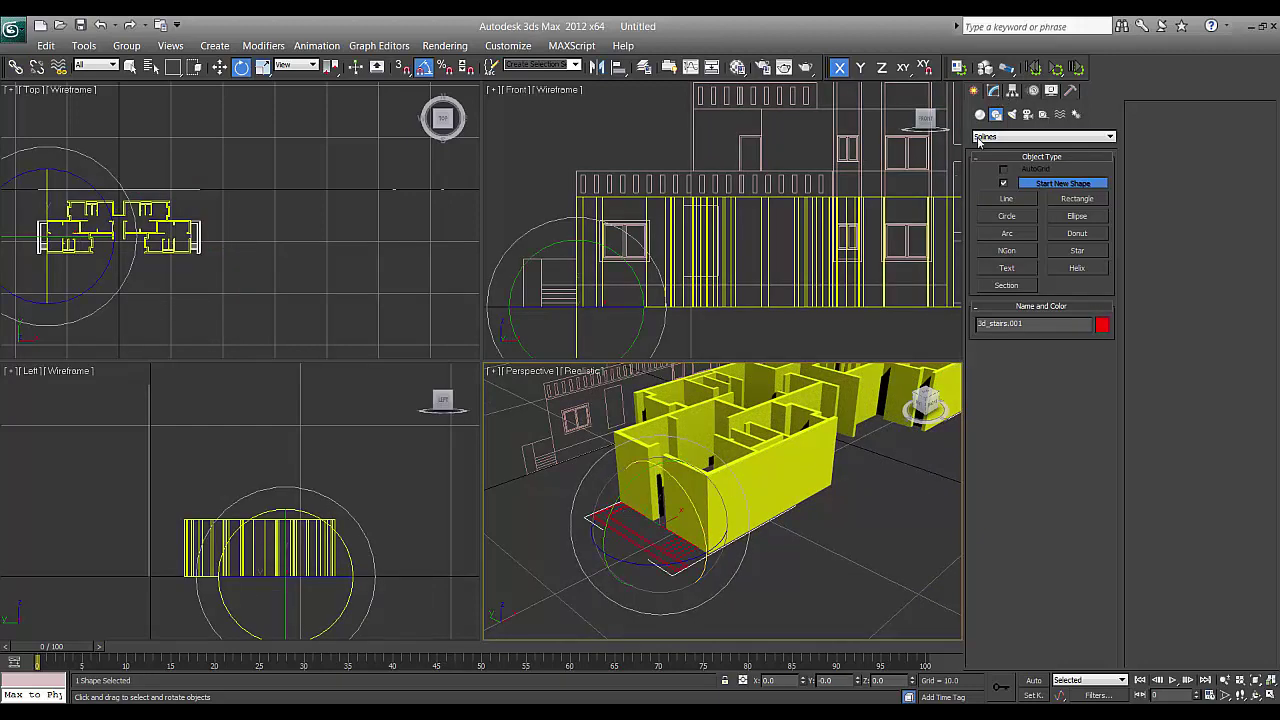
left_click(993, 90)
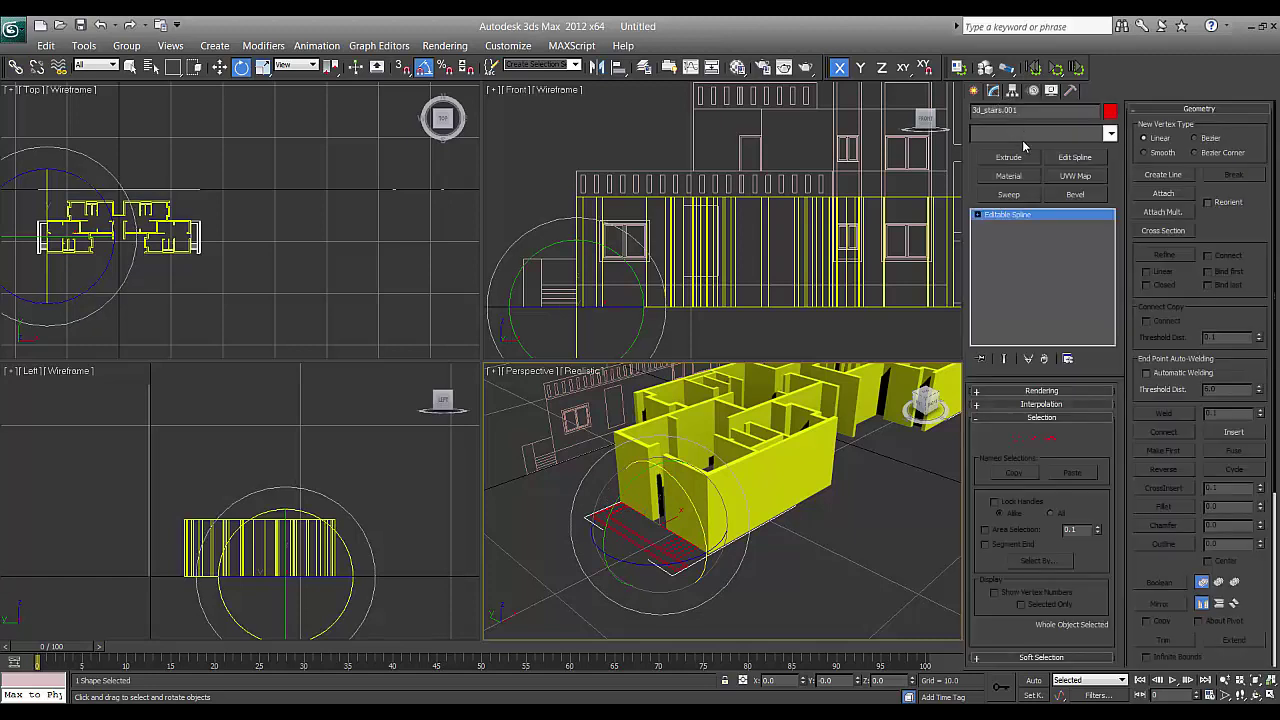
left_click(1022, 140)
key("e")
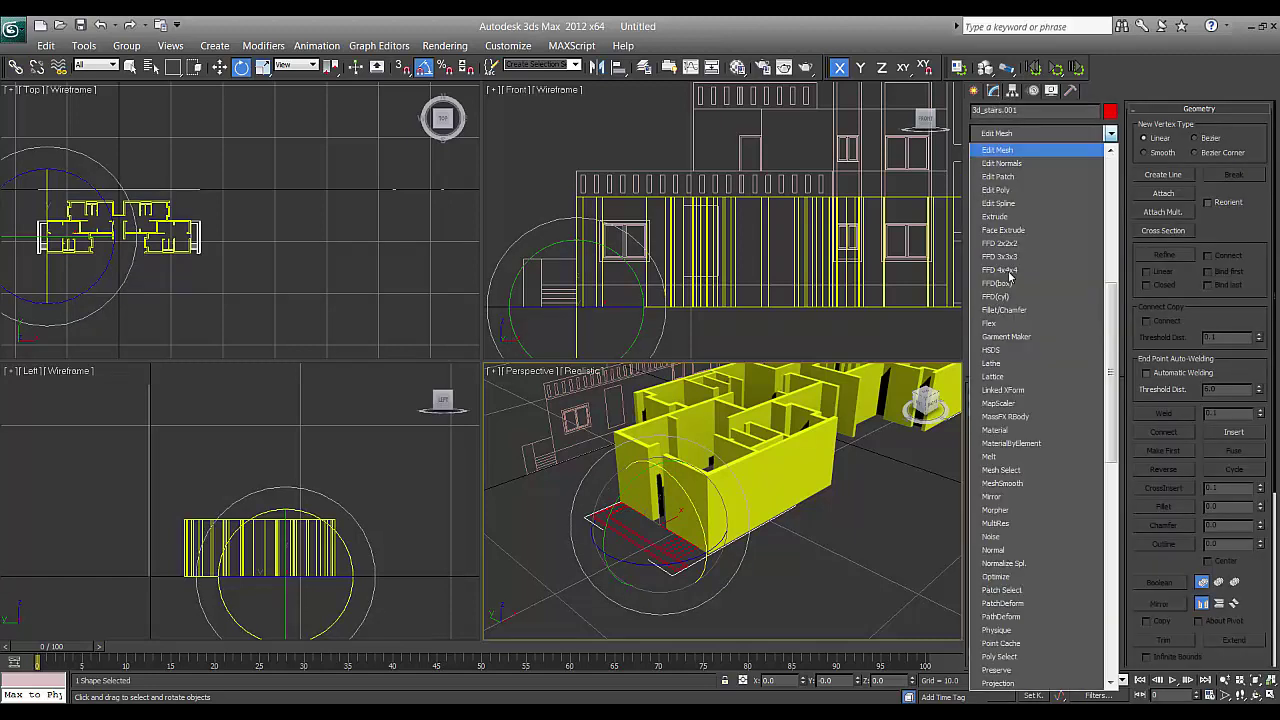
left_click(996, 189)
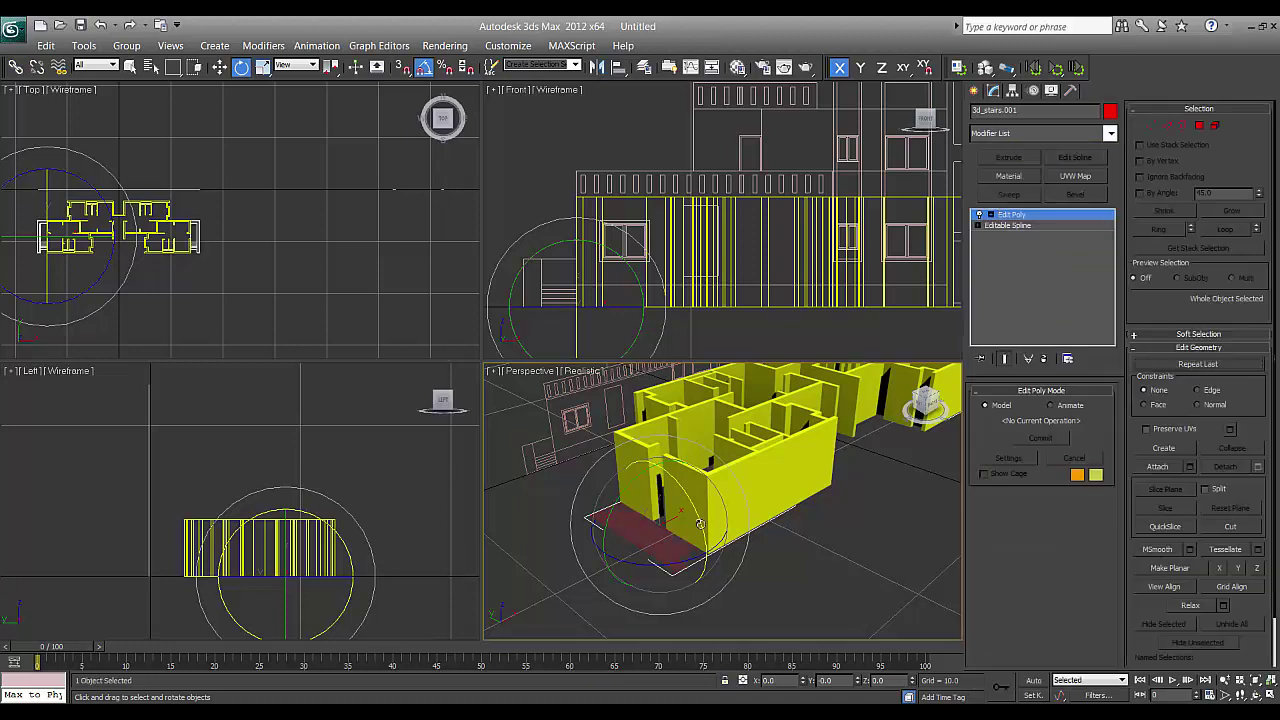
Show edged faces in the Perspective view and activate polygon-level editing for the stairs
scroll(700, 524, "up", 5)
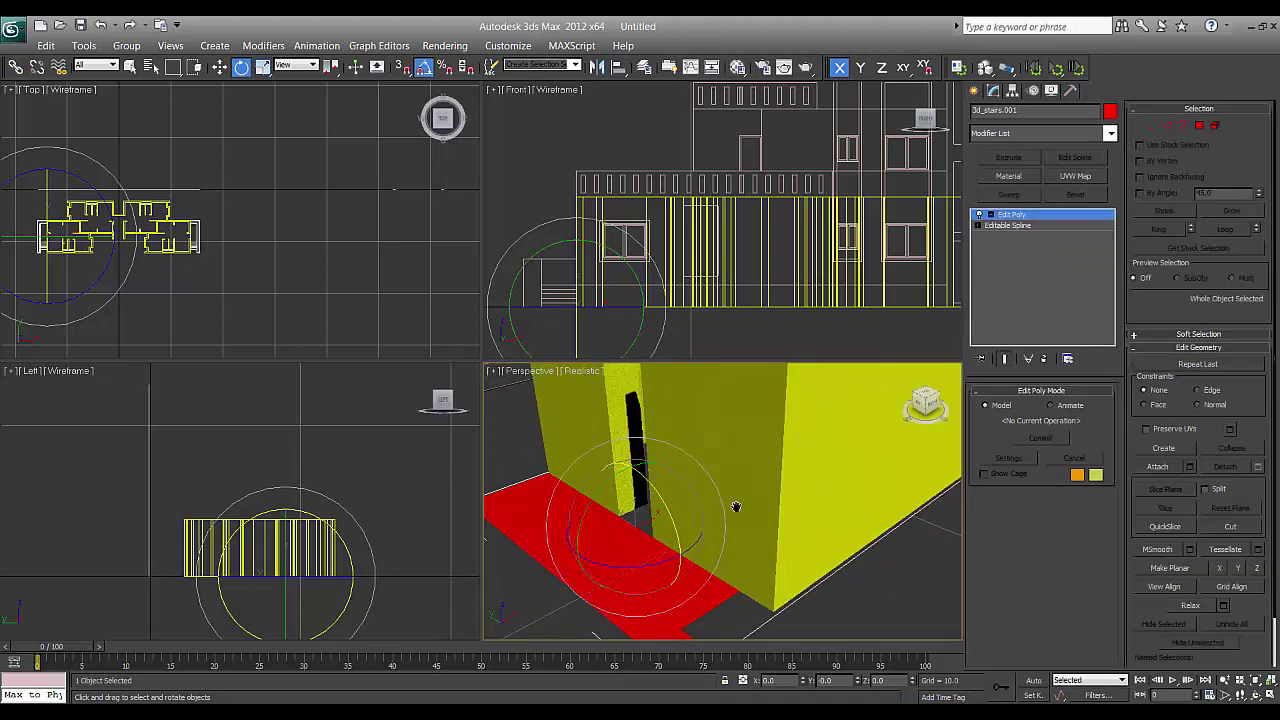
middle_click_drag(736, 507, 766, 514, "alt")
key("F4")
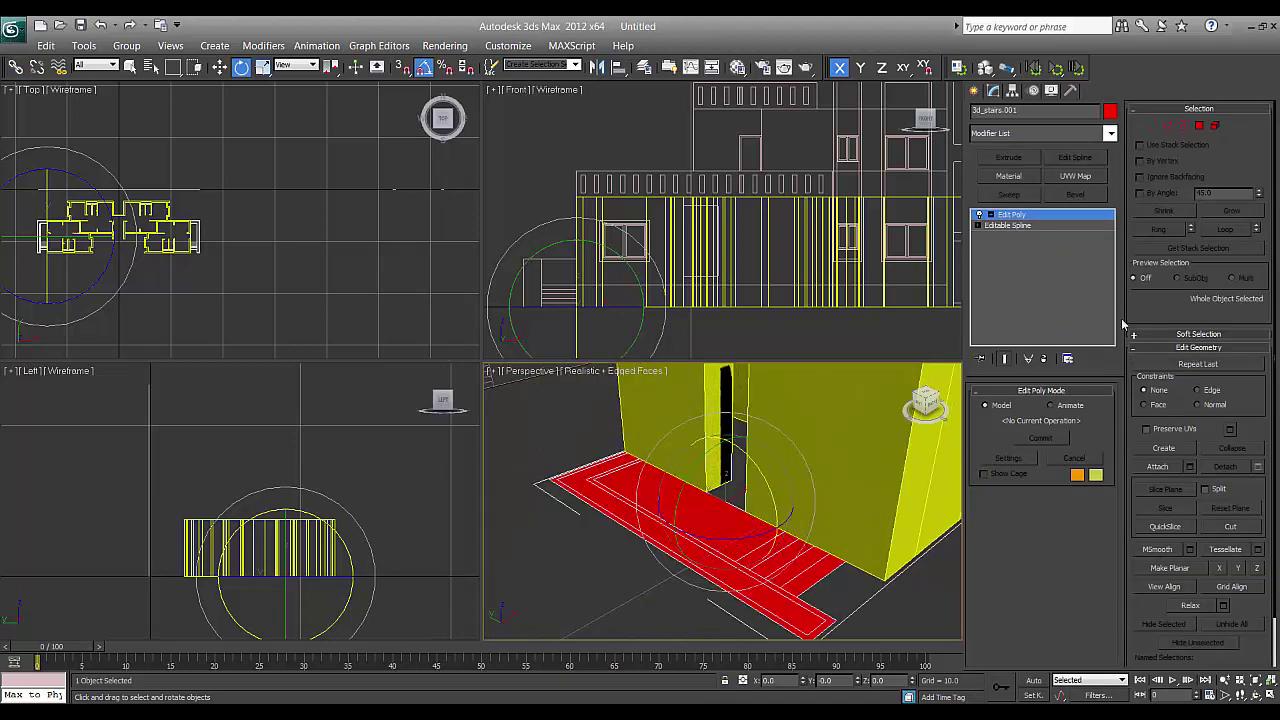
left_click(1199, 125)
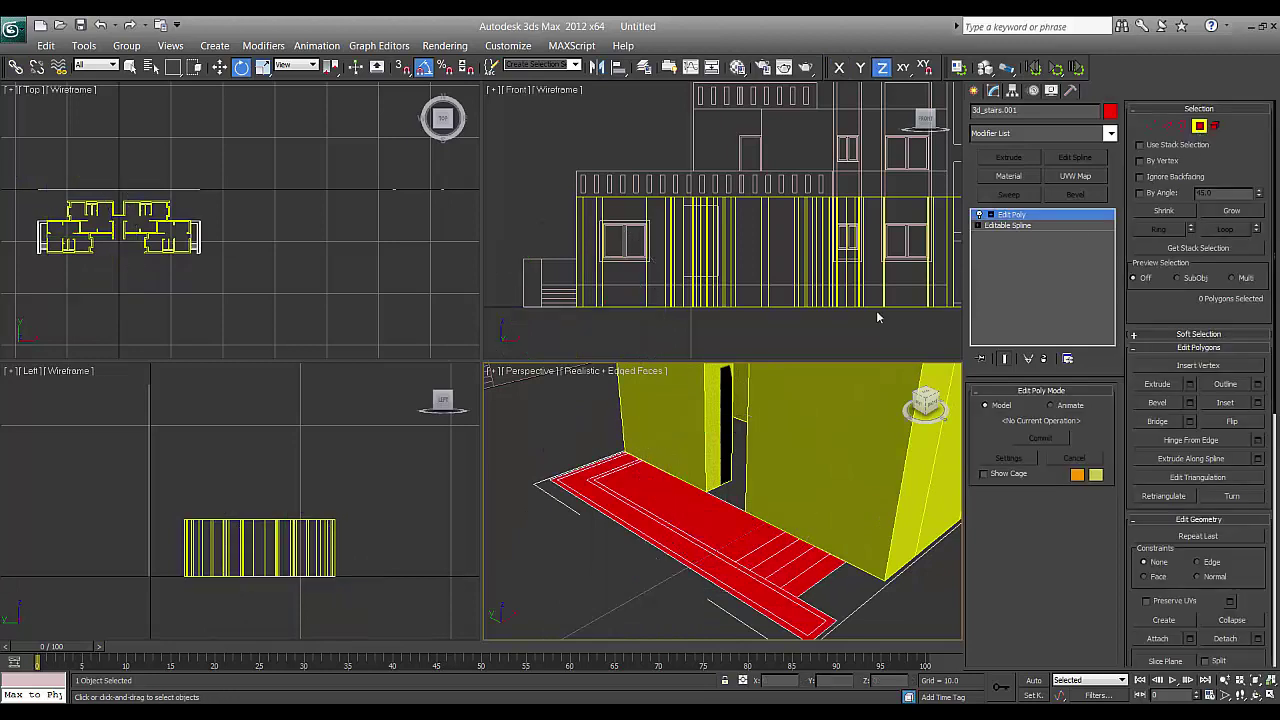
Select the stairs' outer border polygon and measure the side wall's height in the Front view with a temporary snapped rectangle, removing it
left_click(590, 500)
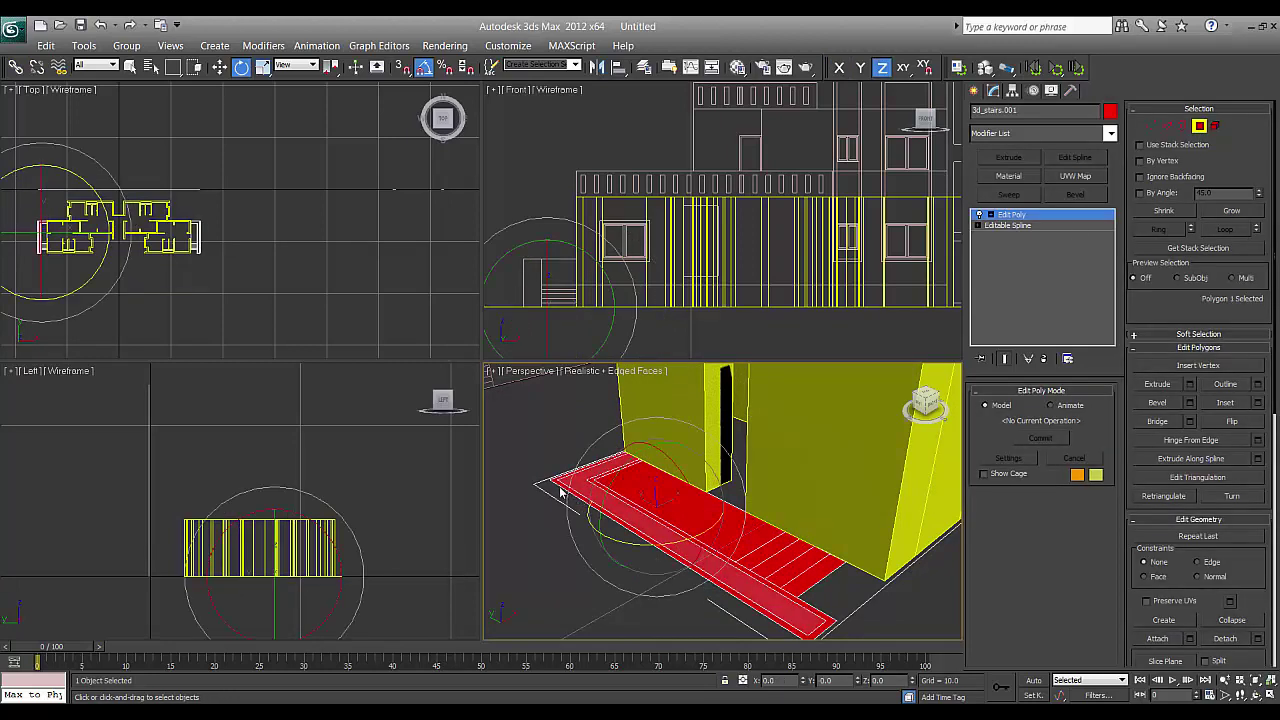
left_click(558, 484, "ctrl")
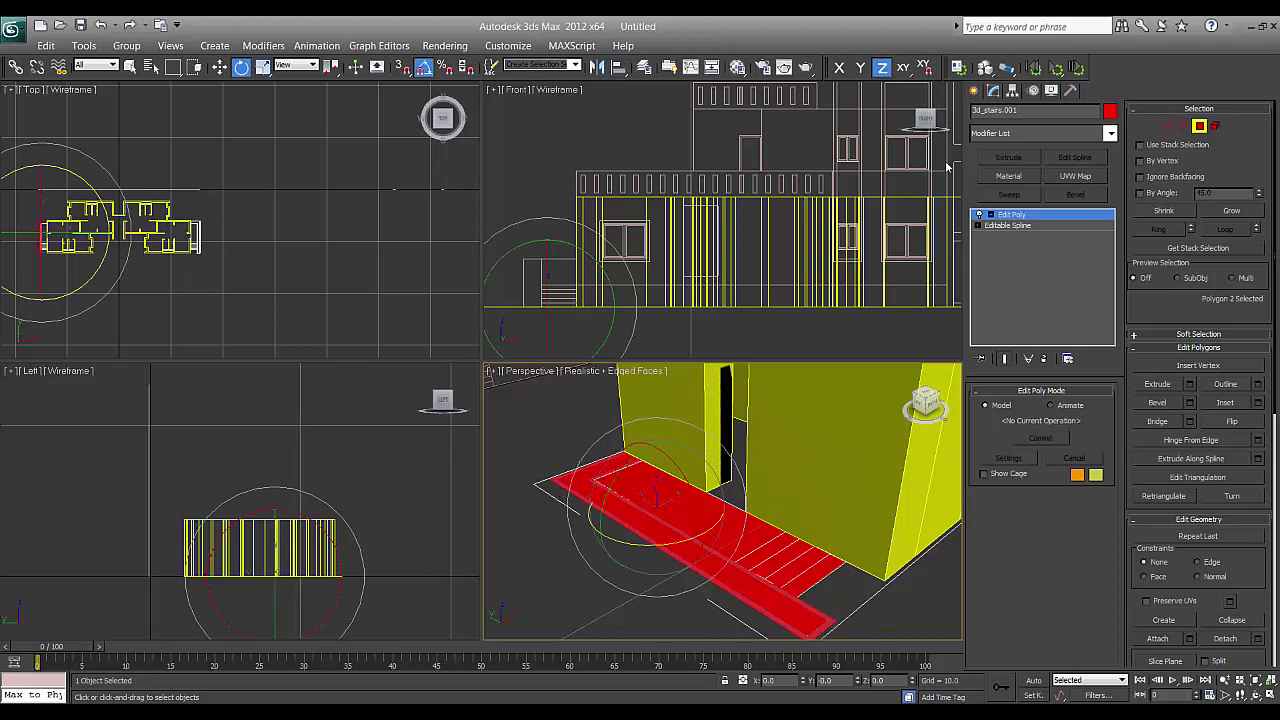
left_click(974, 90)
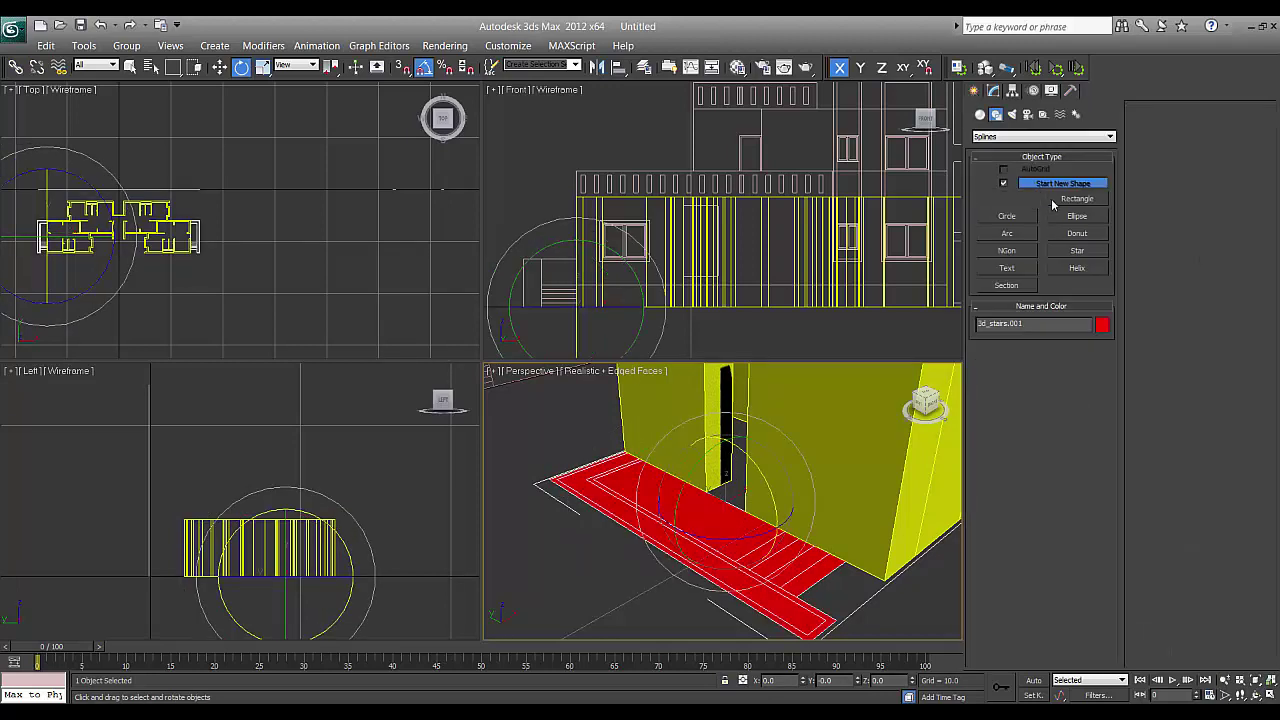
left_click(1068, 199)
scroll(589, 274, "up", 2)
middle_click_drag(589, 274, 797, 196)
scroll(695, 223, "up", 2)
middle_click_drag(697, 223, 660, 217)
key("s")
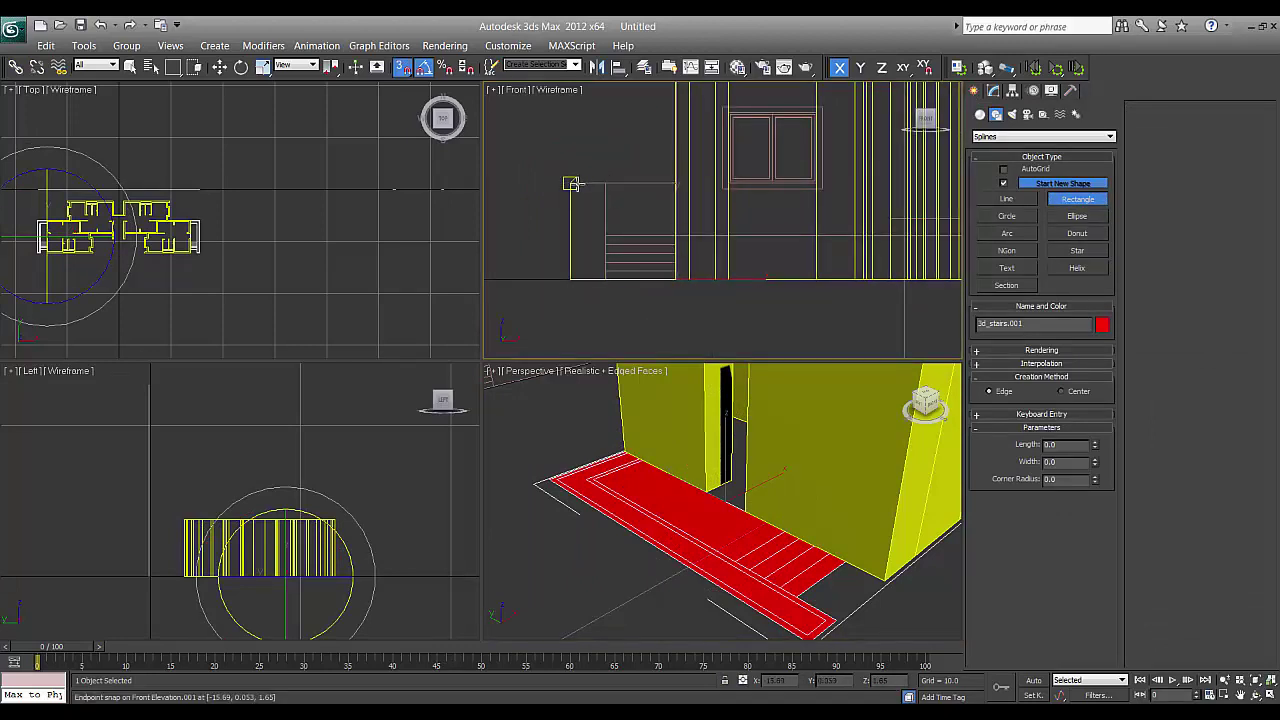
left_click_drag(571, 183, 605, 278)
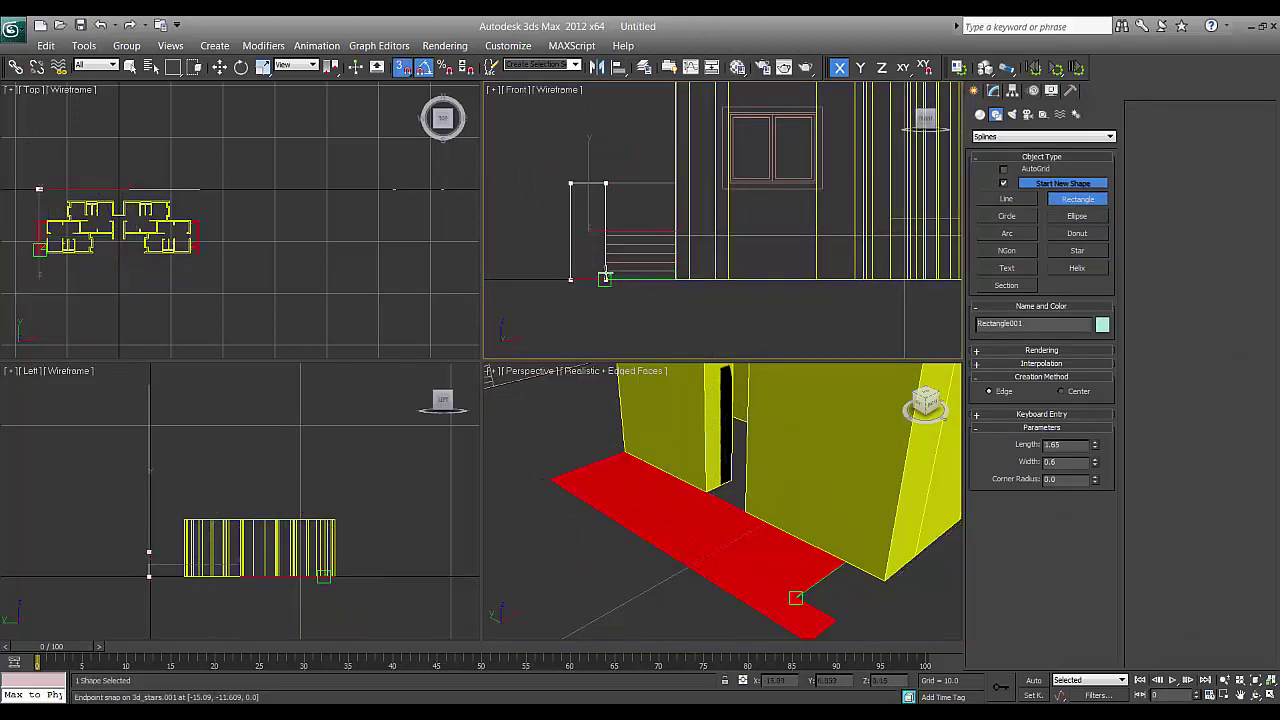
key("Delete")
key("ctrl+z")
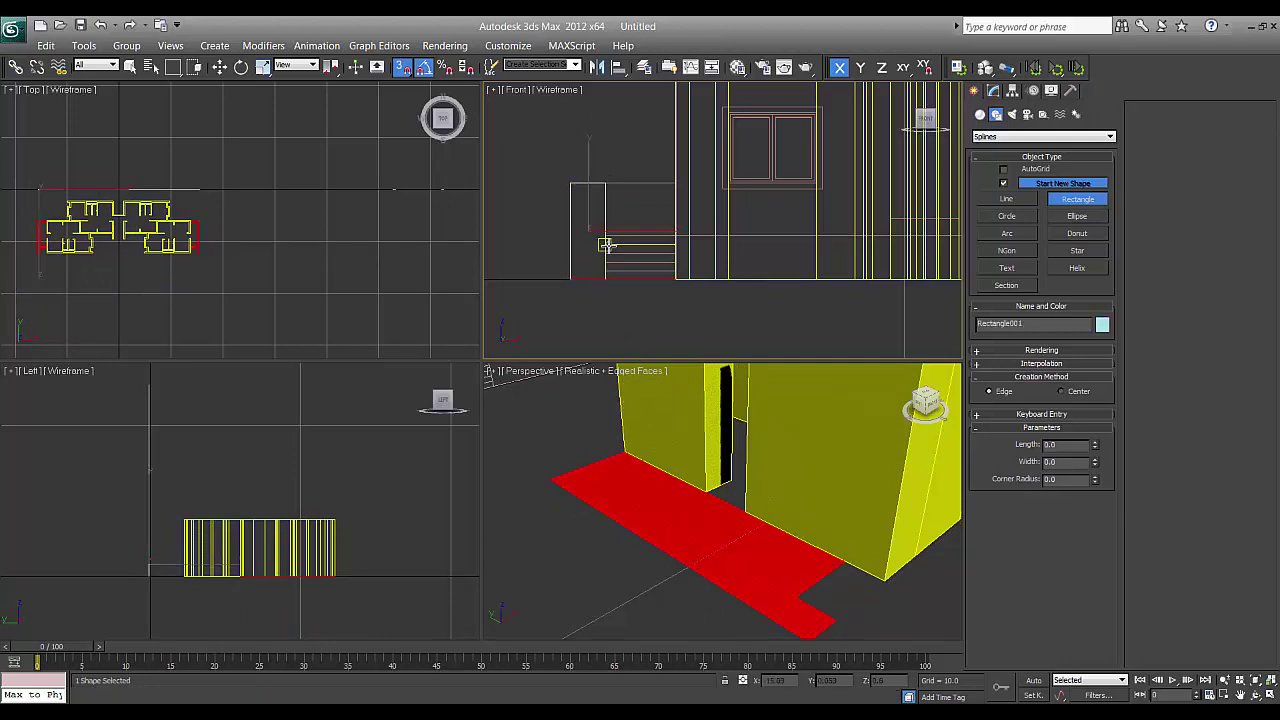
key("Delete")
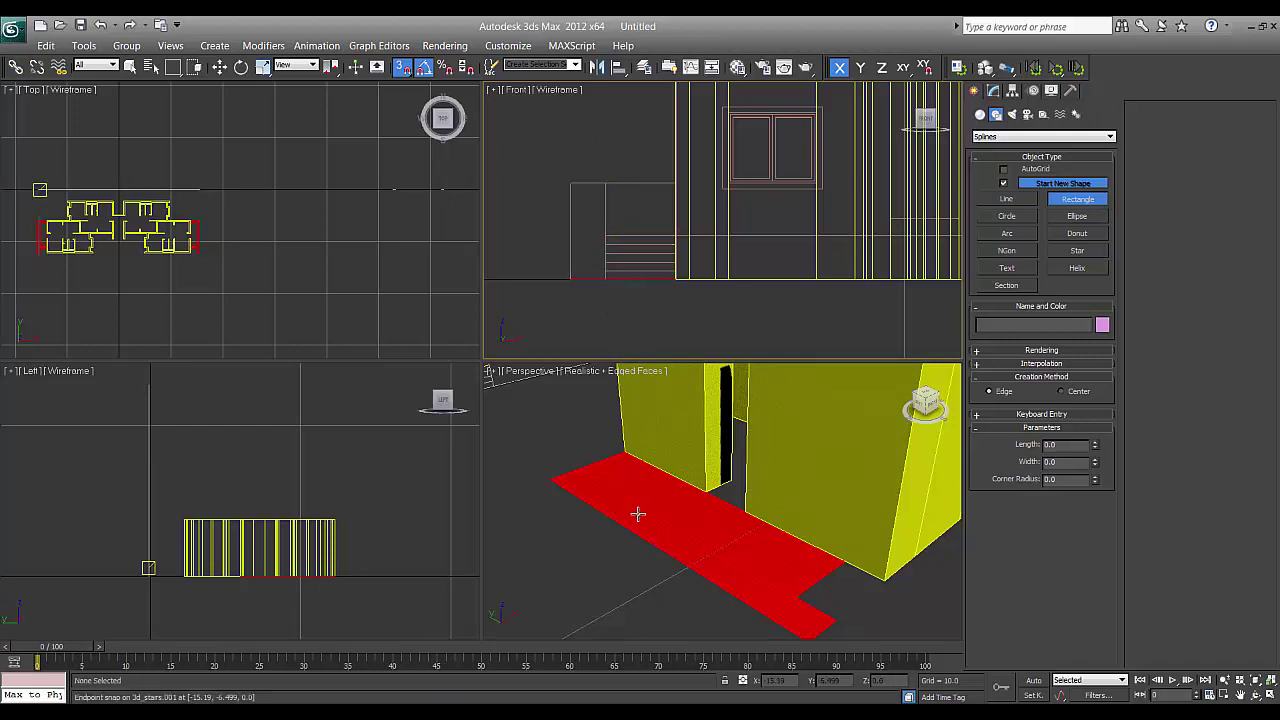
Turn off snapping, reselect the 3d_stairs object and return to polygon-level editing with the border polygon selected
right_click(638, 510)
key("s")
right_click(637, 509)
left_click(626, 514)
key("e")
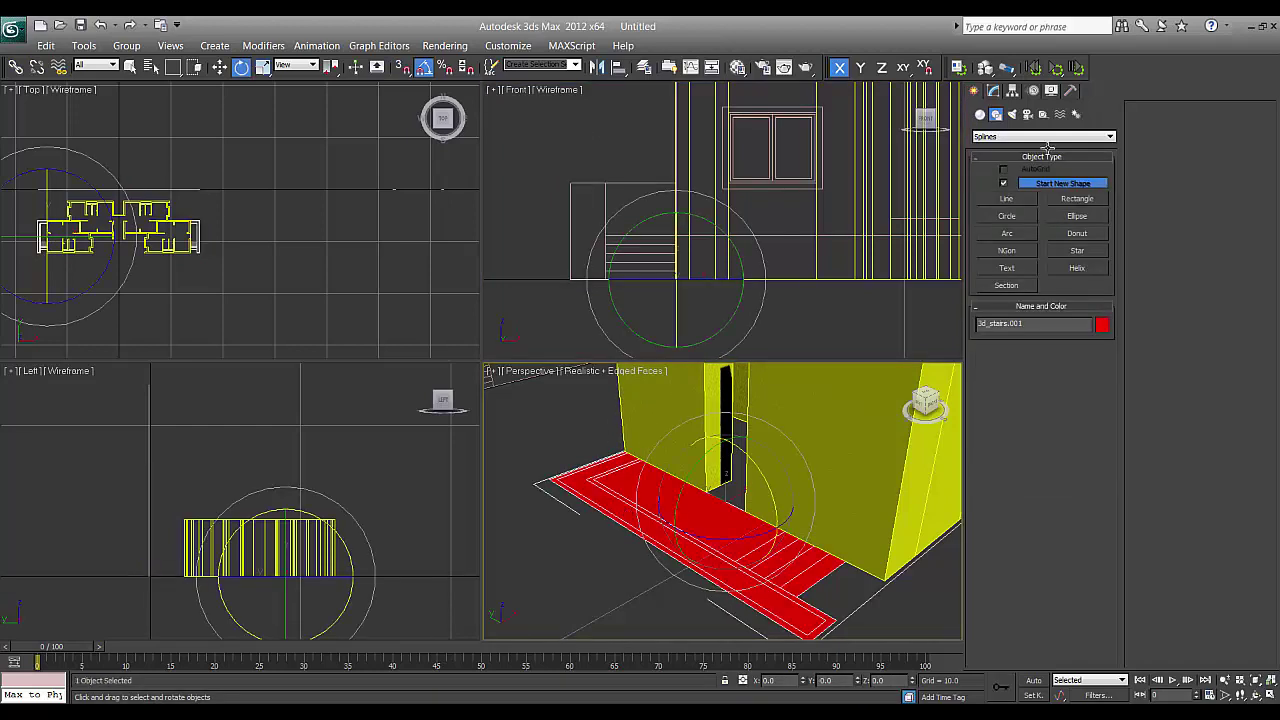
left_click(993, 90)
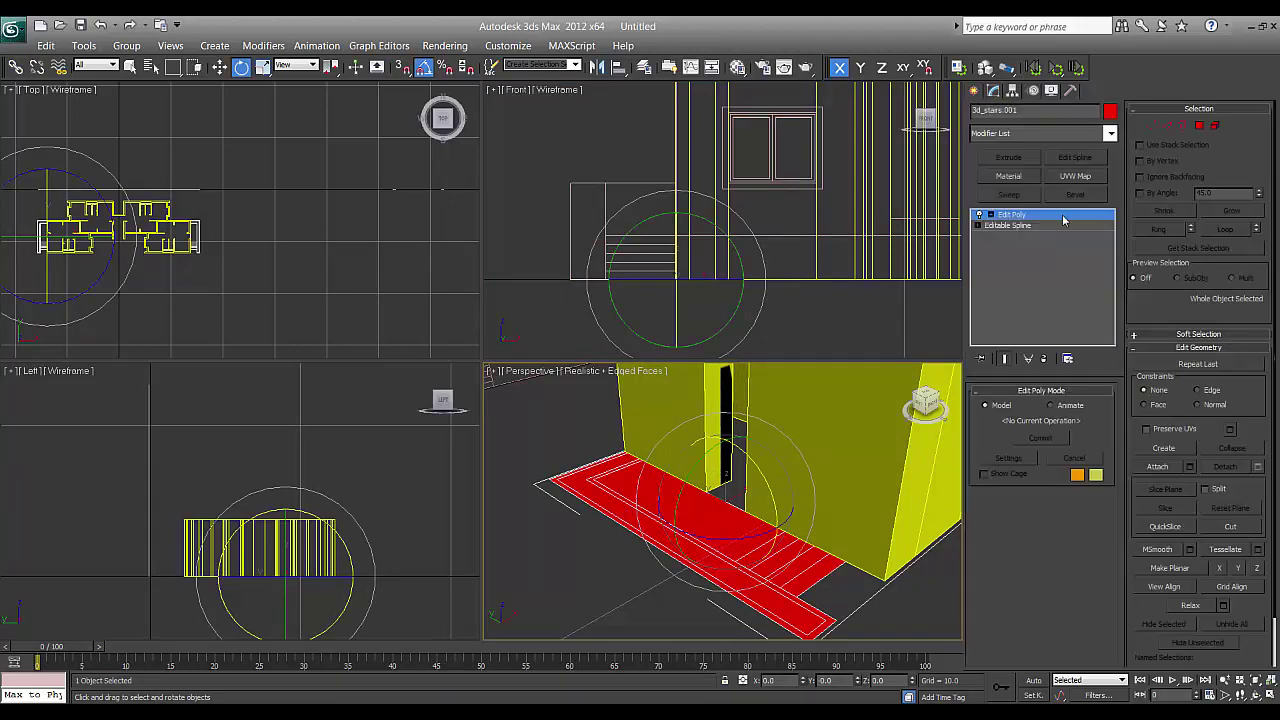
left_click(1203, 128)
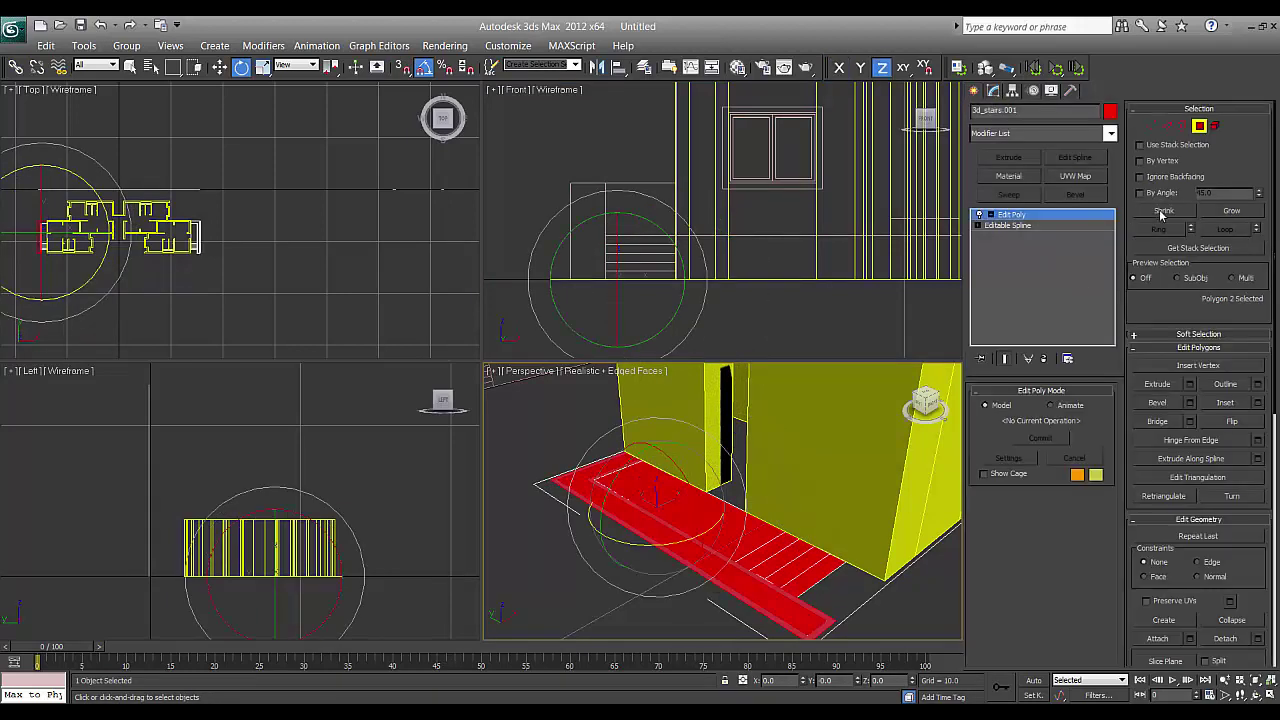
Extrude the selected border polygon of the stairs' side wall by a height of 1.65
left_click(1189, 385)
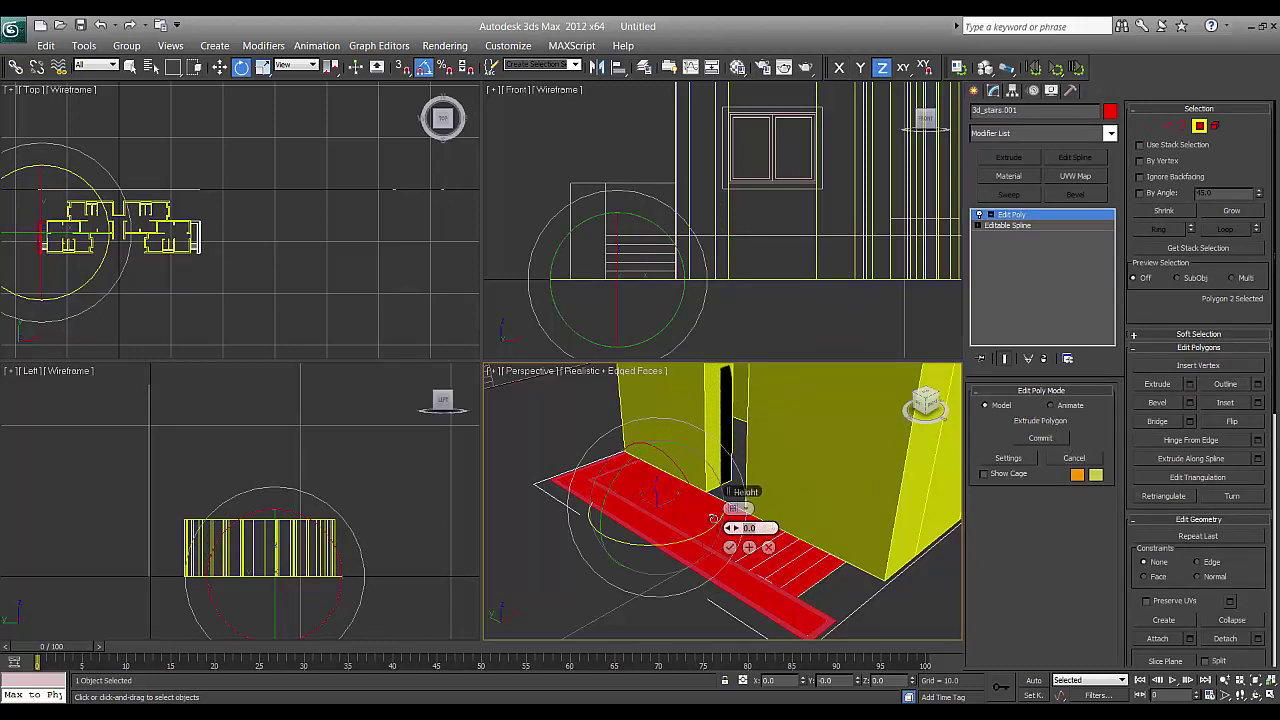
type("1.65")
key("Return")
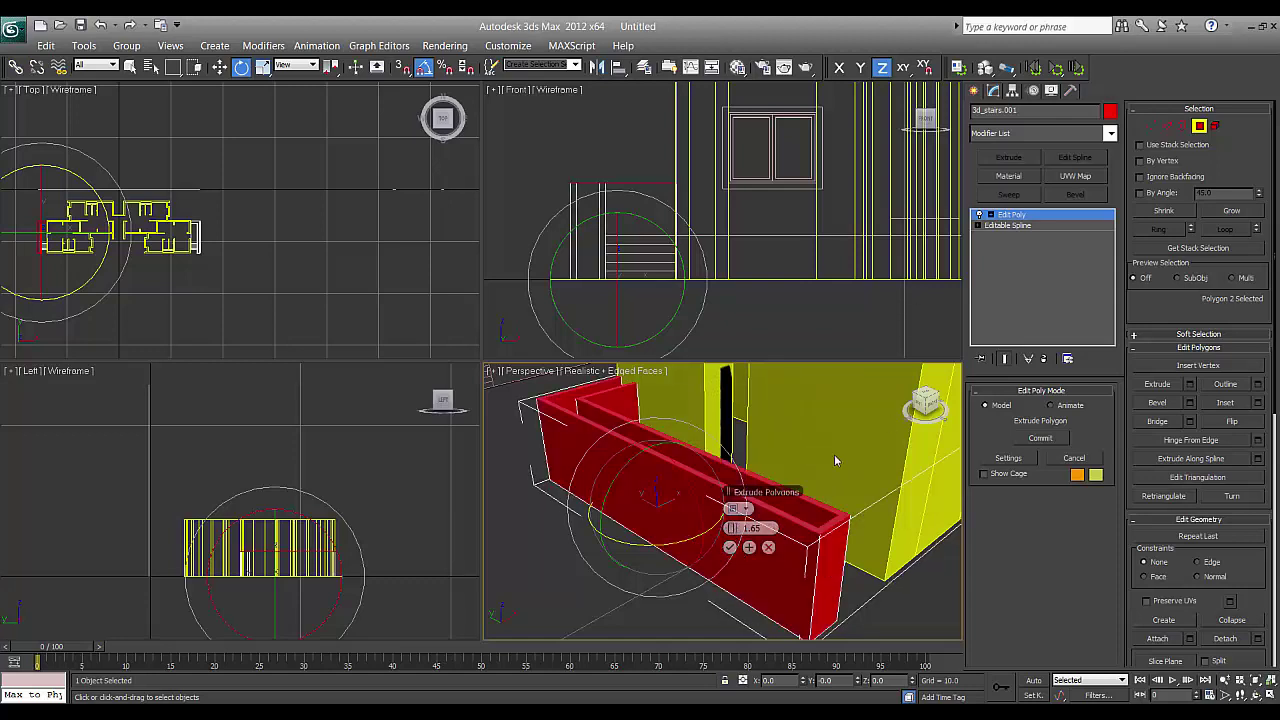
left_click(730, 547)
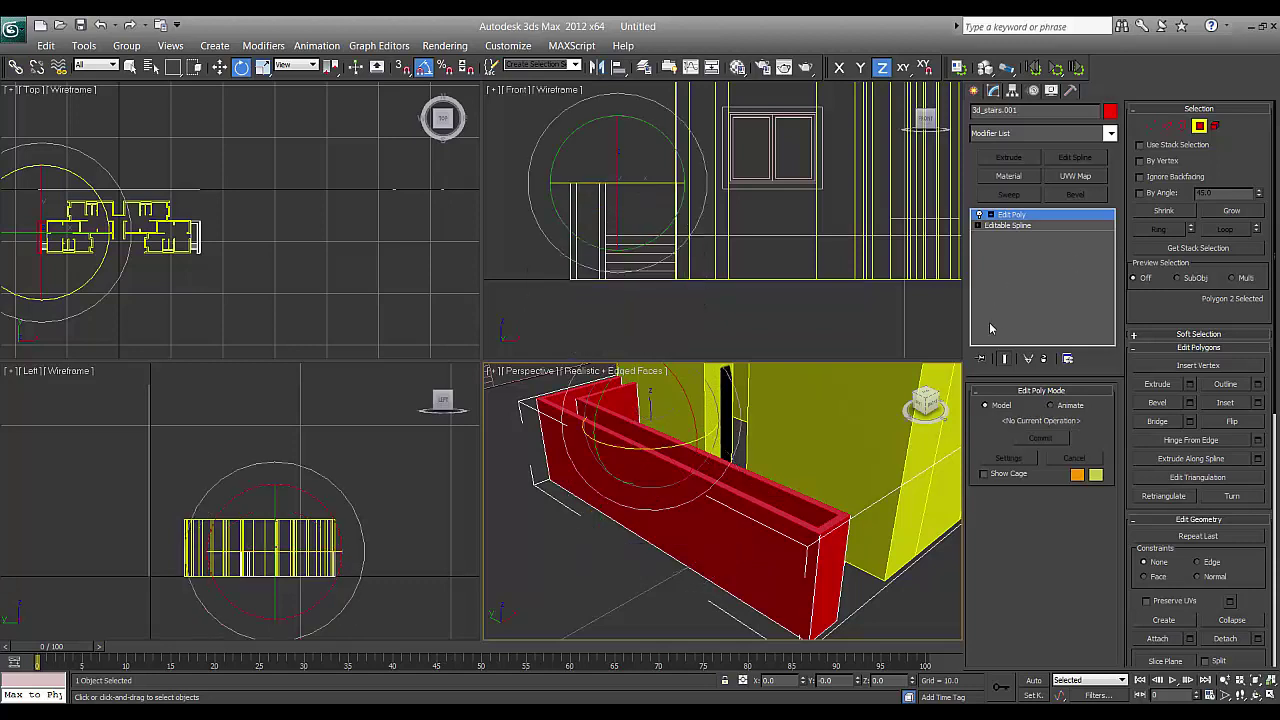
Select the inner strip polygon enclosed by the raised side wall and extrude it by a height of 1.5
right_click(752, 466)
left_click(790, 480)
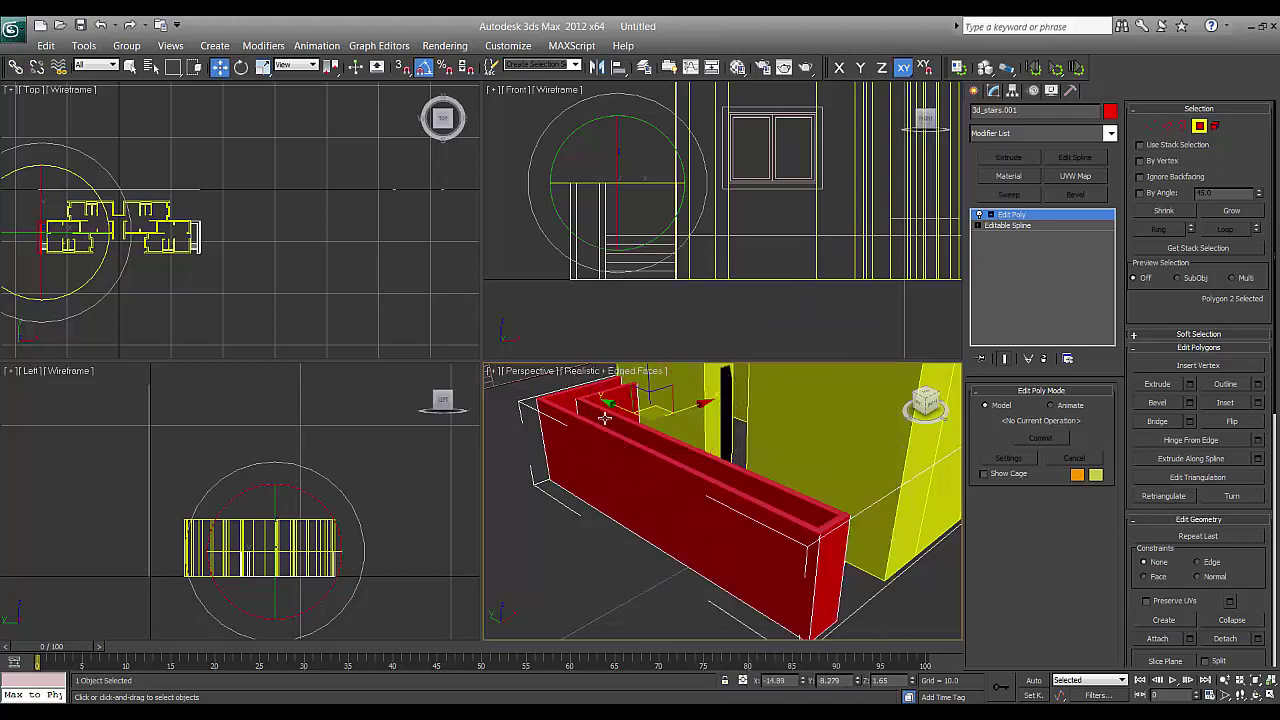
mouse_move(628, 497)
middle_mouse_down("alt")
mouse_move(594, 518)
mouse_move(630, 510)
middle_mouse_up("alt")
left_click(632, 515)
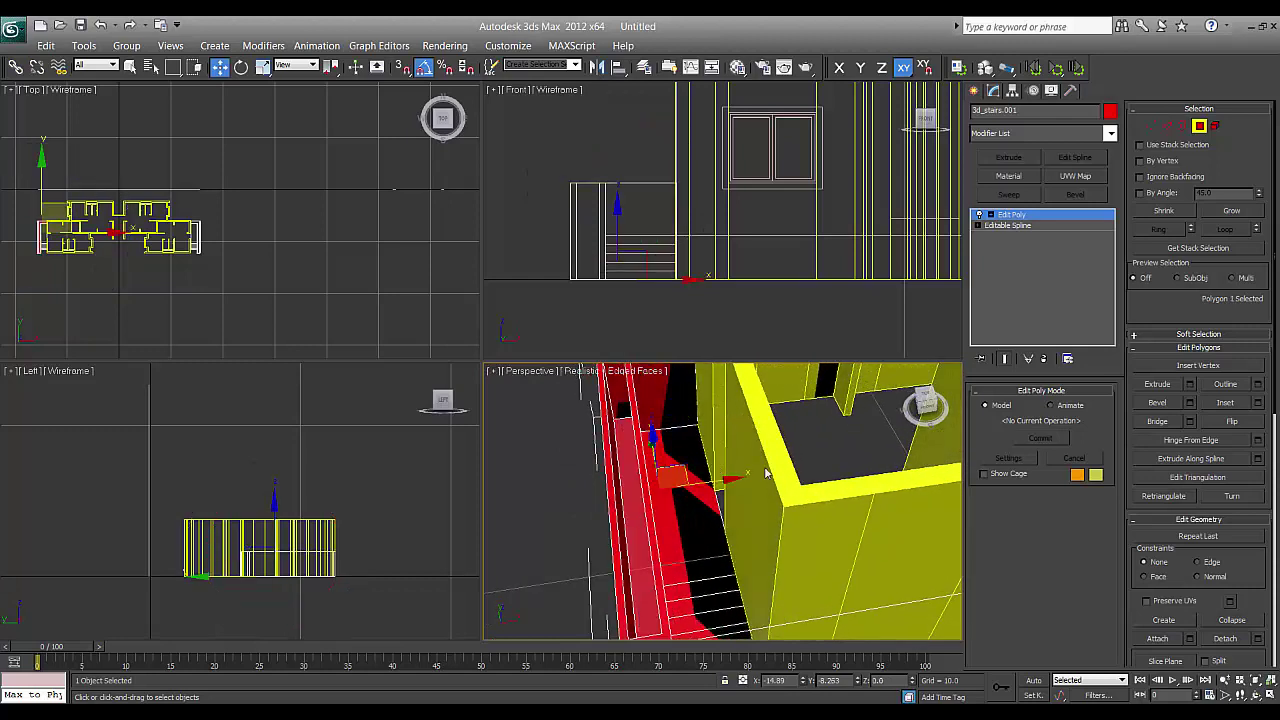
left_click(1190, 386)
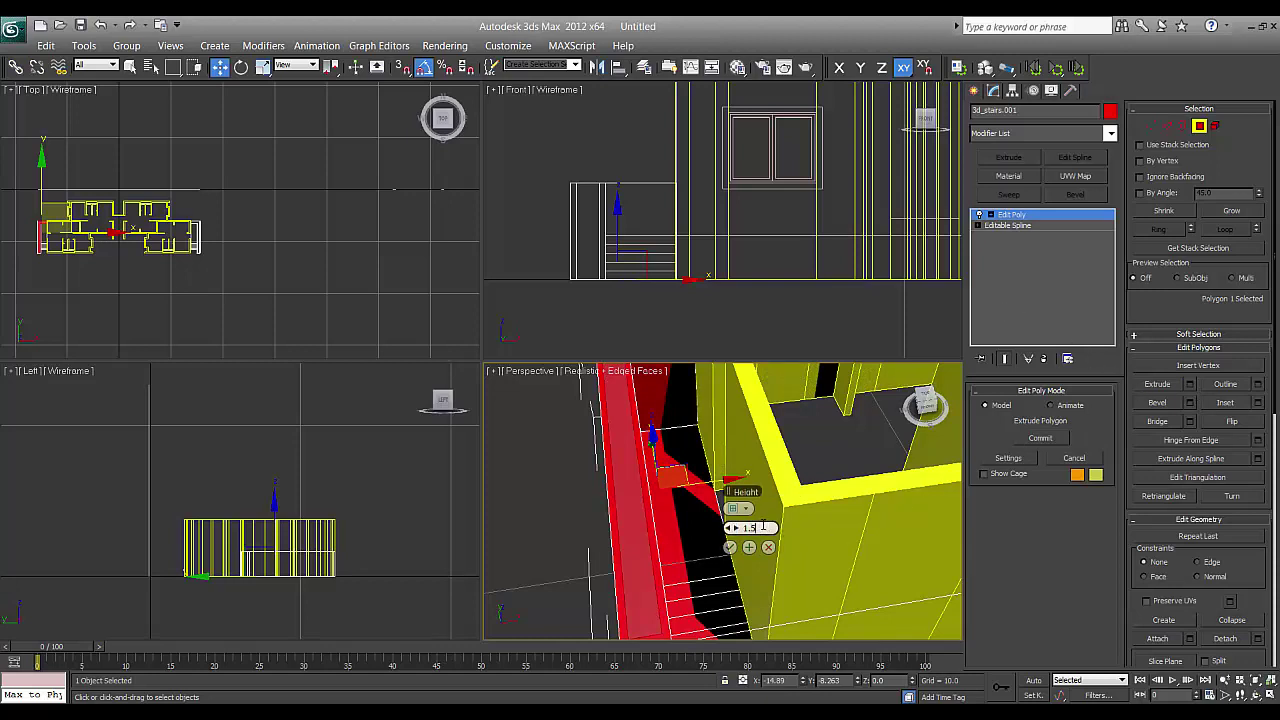
left_click(730, 548)
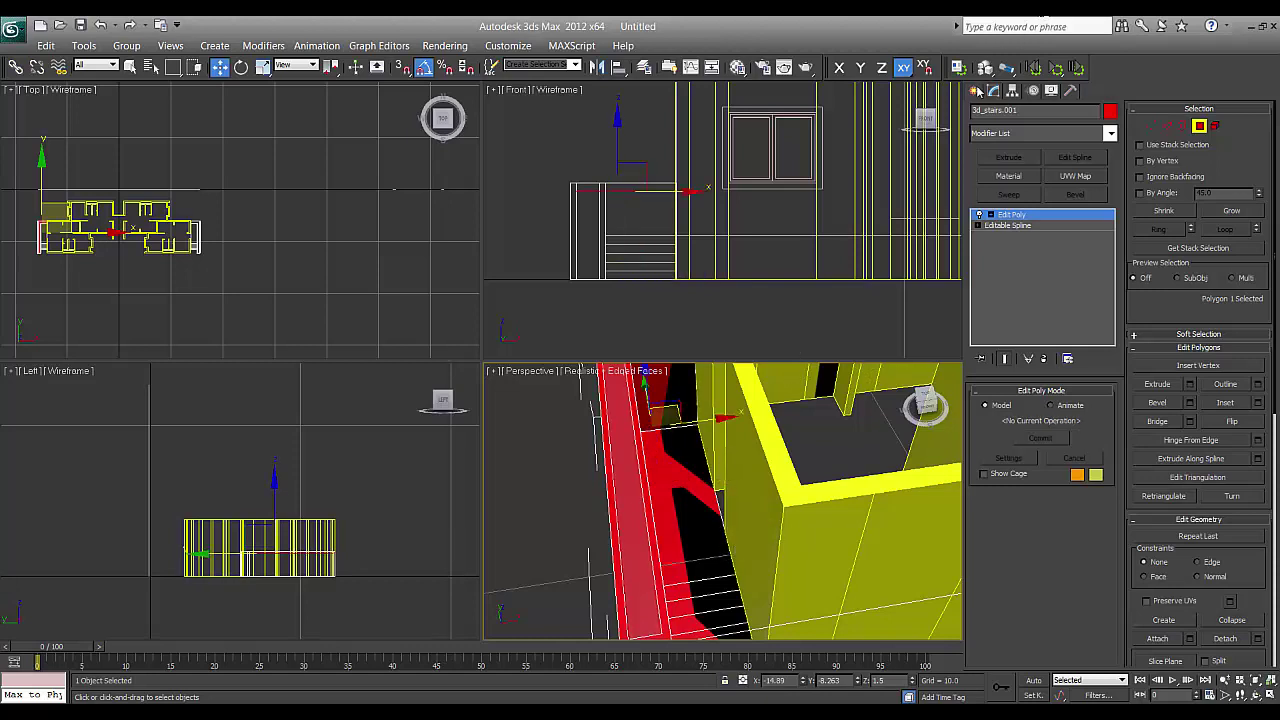
Switch to 2.5D snapping and measure the landing's height in the Front view with a temporary rectangle from landing level to ground, deleting it
left_click(975, 90)
middle_click_drag(703, 534, 700, 520, "alt")
left_click(1076, 199)
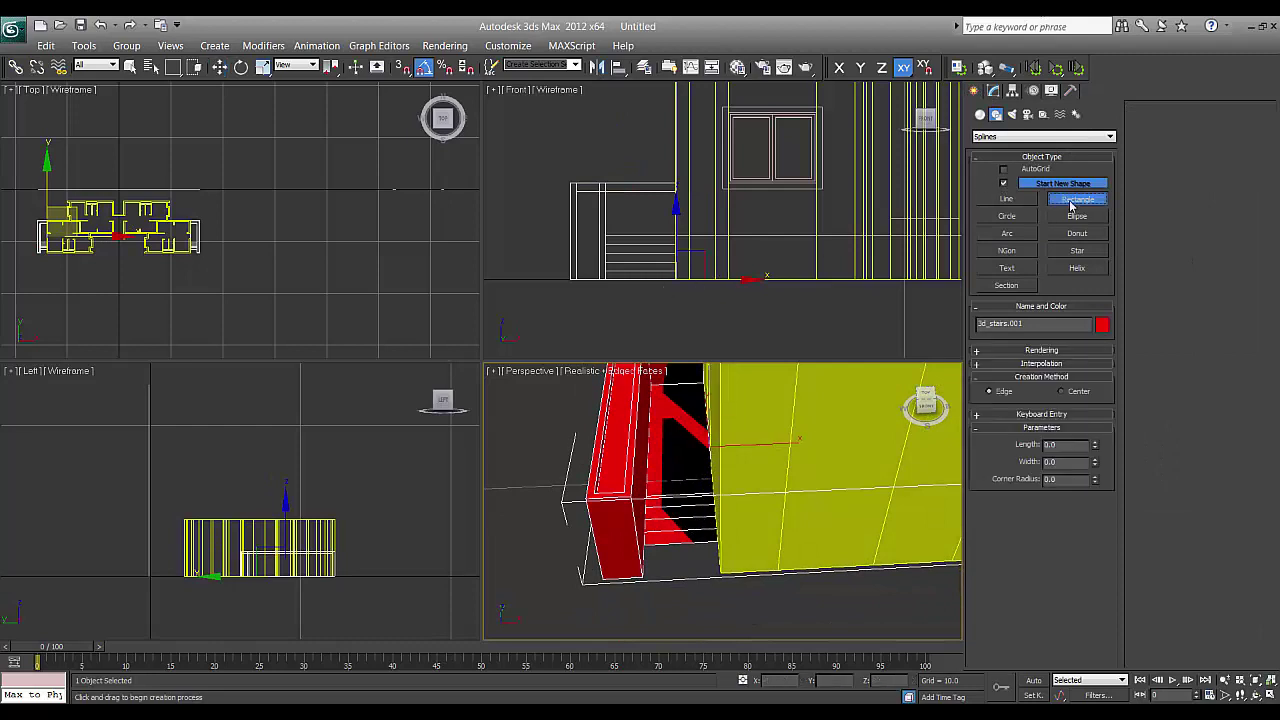
scroll(660, 258, "up", 4)
middle_click_drag(753, 253, 727, 238)
key("s")
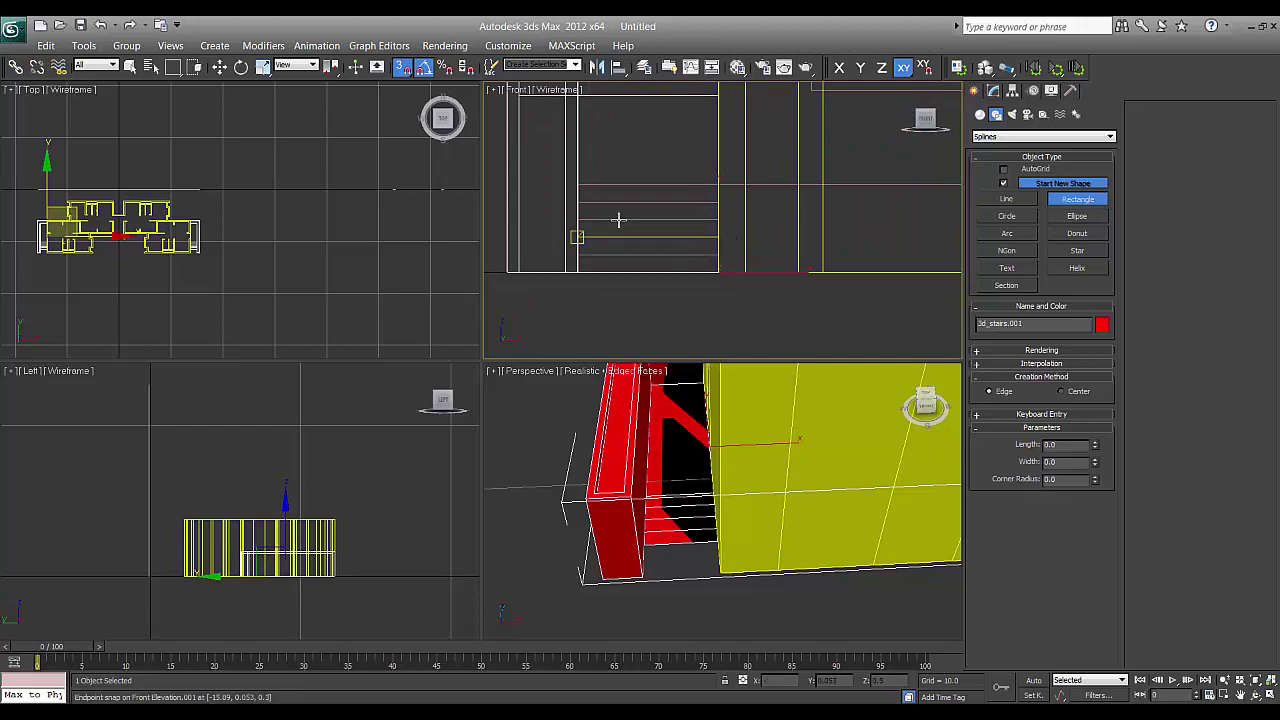
right_click(404, 70)
left_click(749, 259)
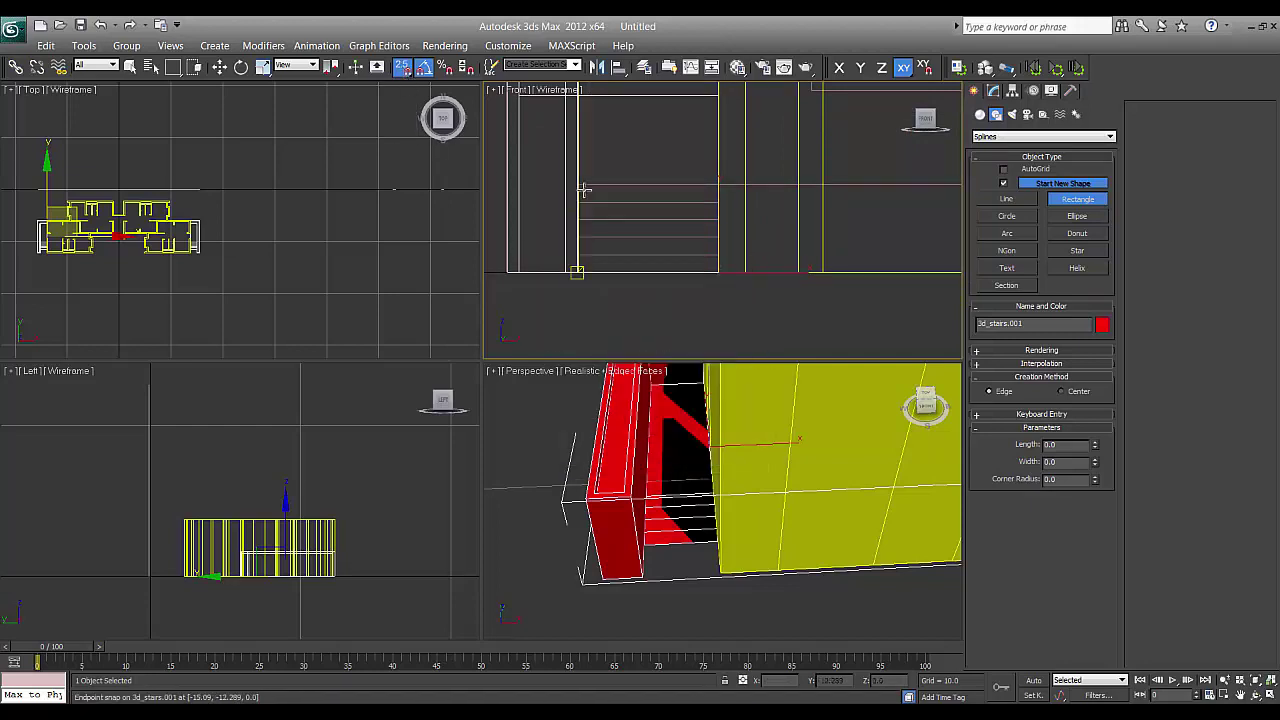
left_click_drag(578, 185, 718, 265)
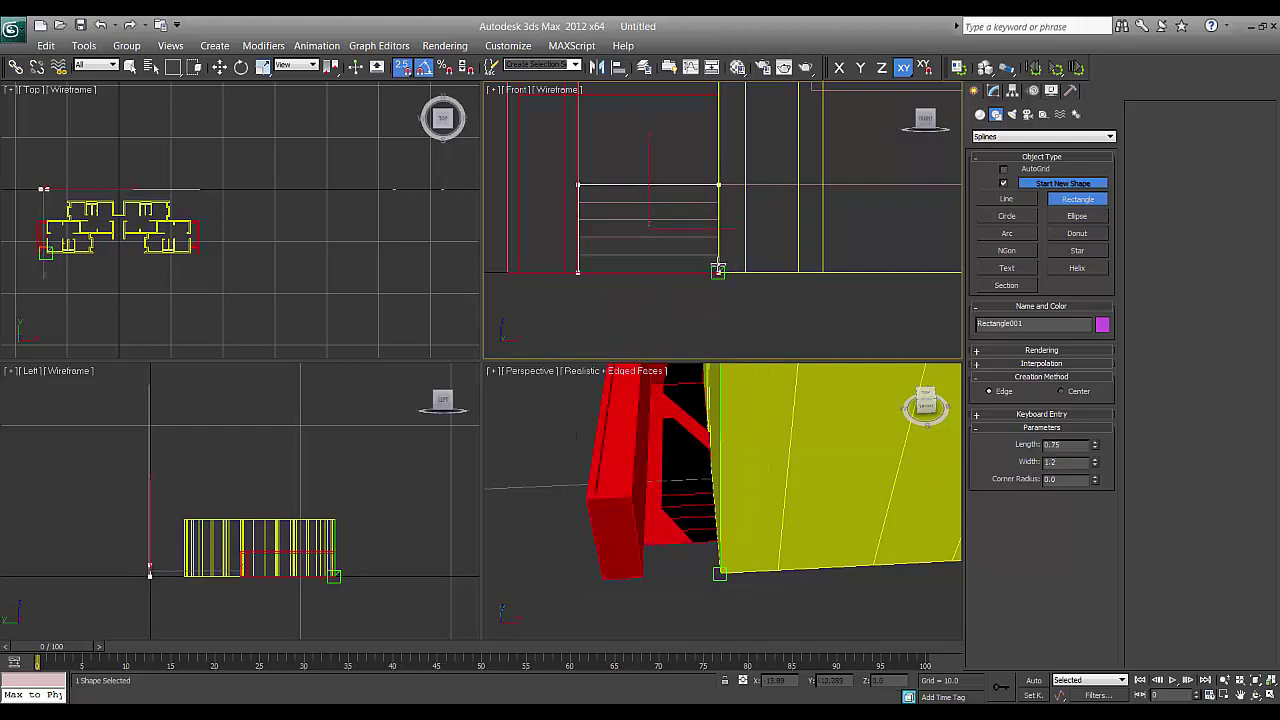
key("Delete")
Leave the Rectangle tool, turn off snapping, reselect the 3d_stairs object and return to polygon-level editing
right_click(694, 494)
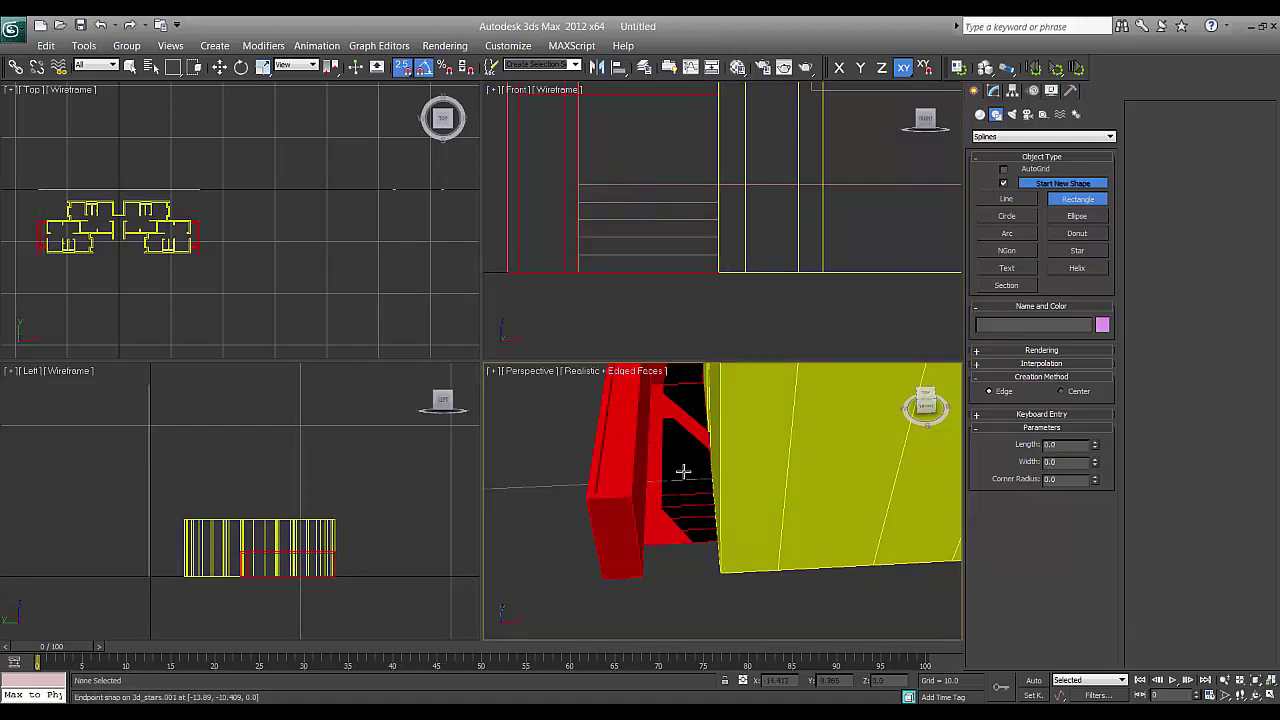
right_click(680, 469)
key("s")
left_click(679, 469)
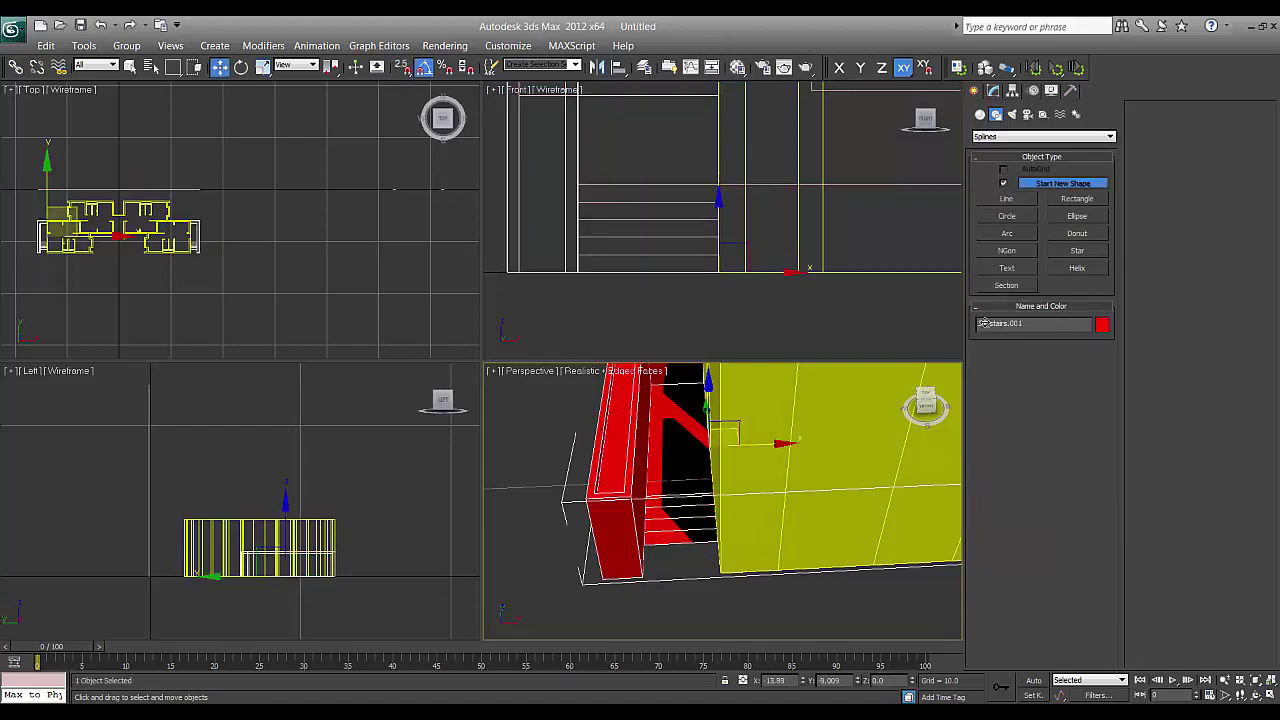
left_click(994, 91)
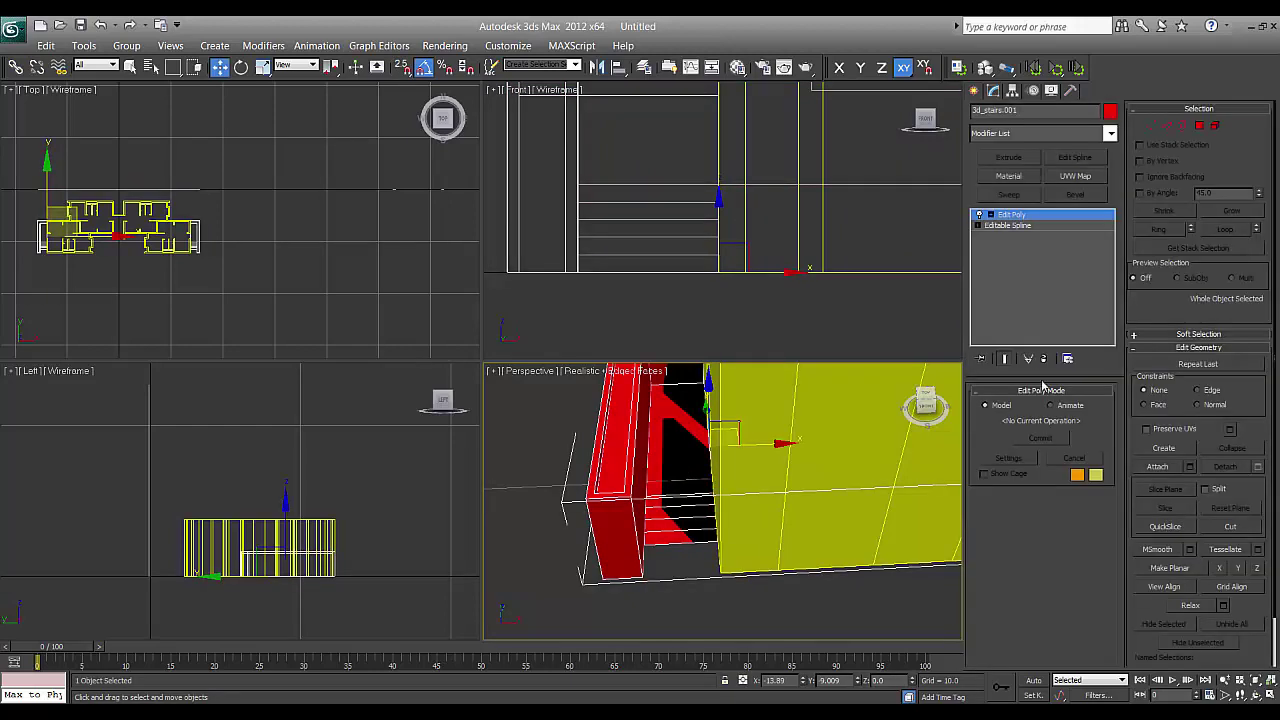
left_click(1199, 126)
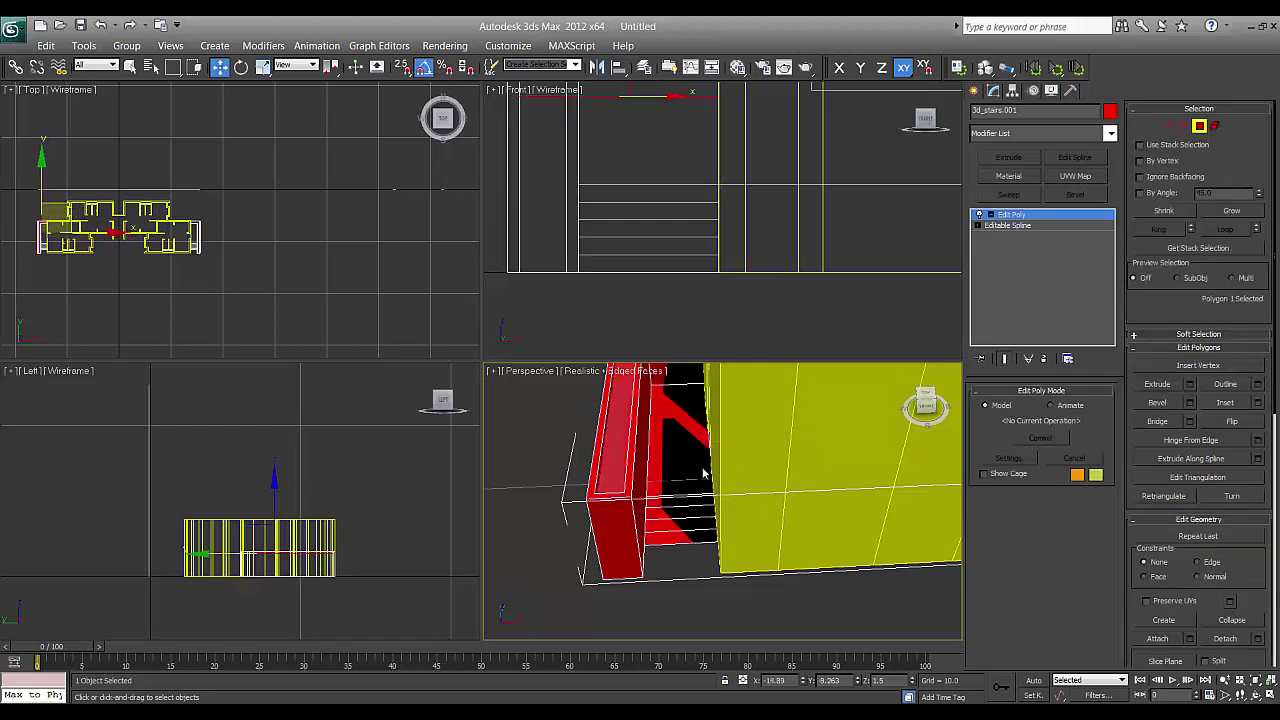
Select the landing polygon between the side wall and the building and extrude it by a height of 0.75
left_click(665, 468)
left_click(667, 492, "ctrl")
left_click(668, 474)
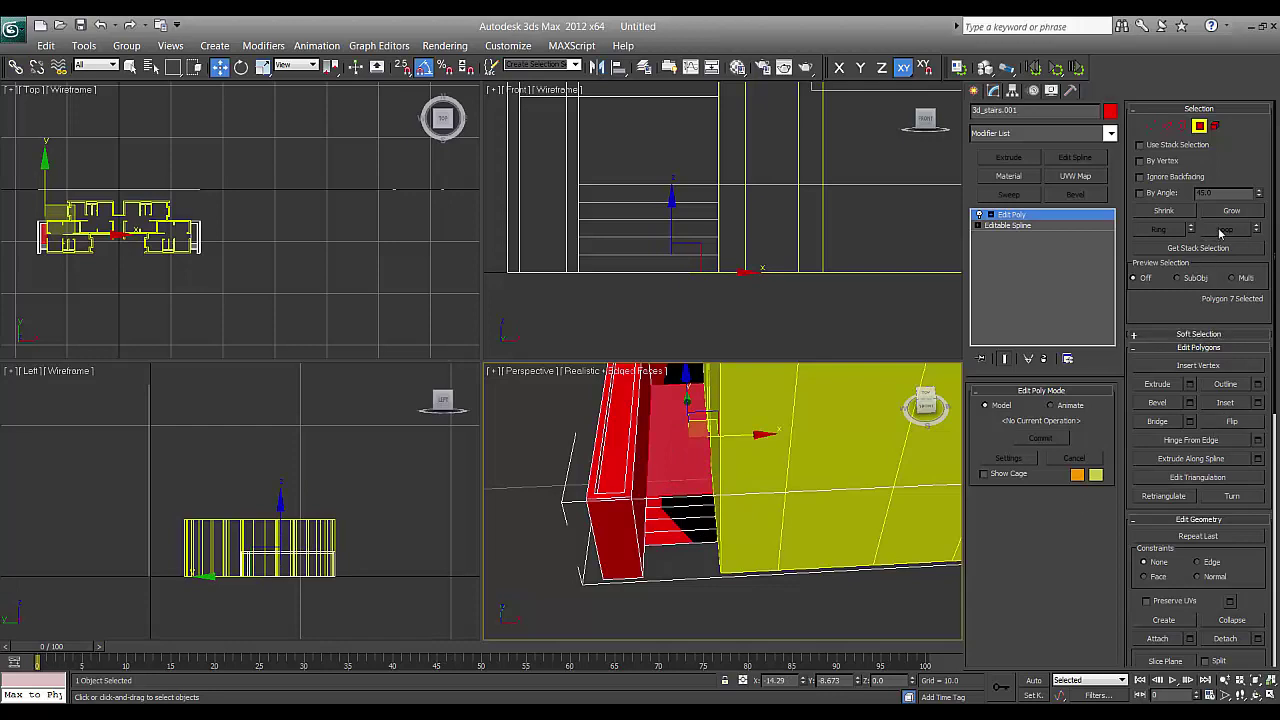
left_click(1189, 385)
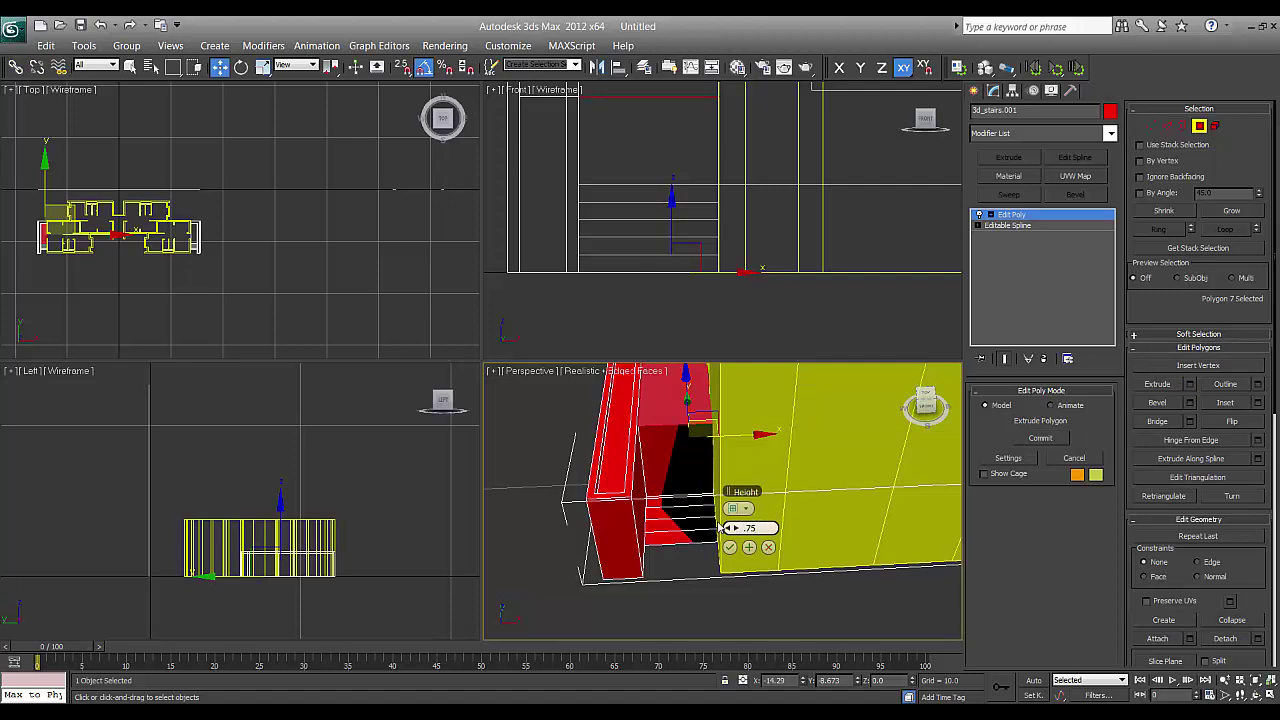
key("Return")
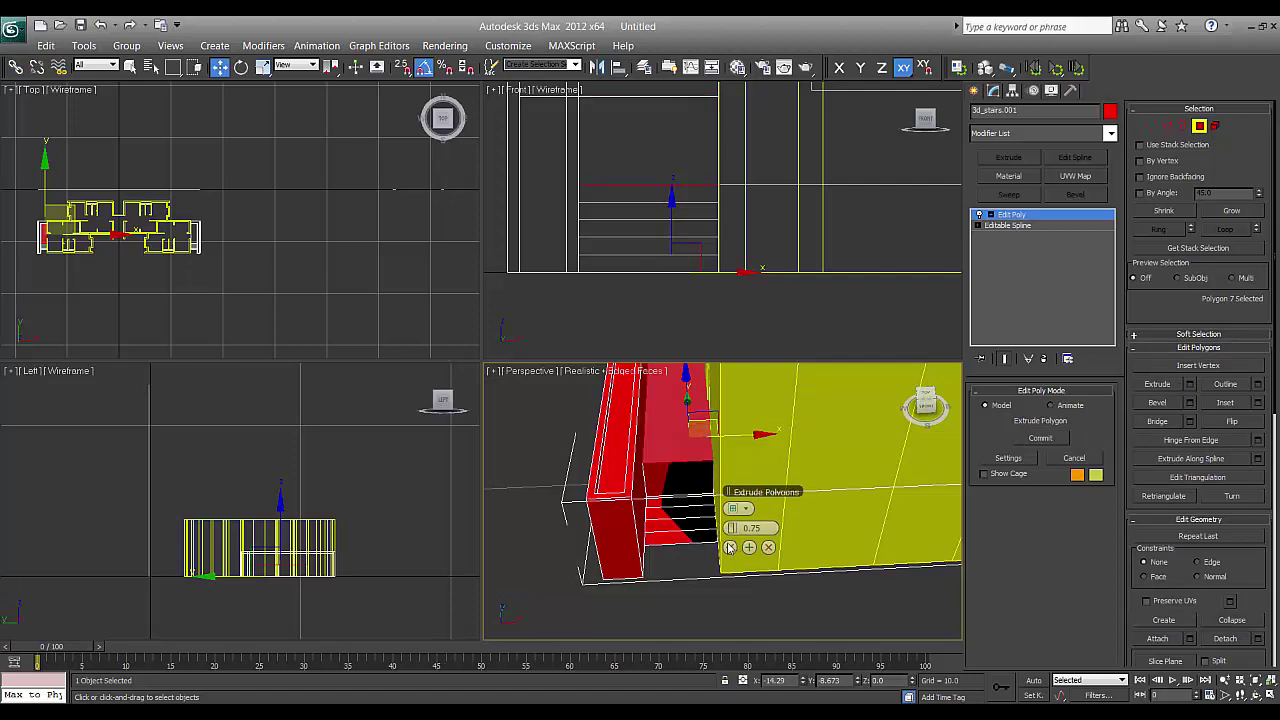
left_click(975, 90)
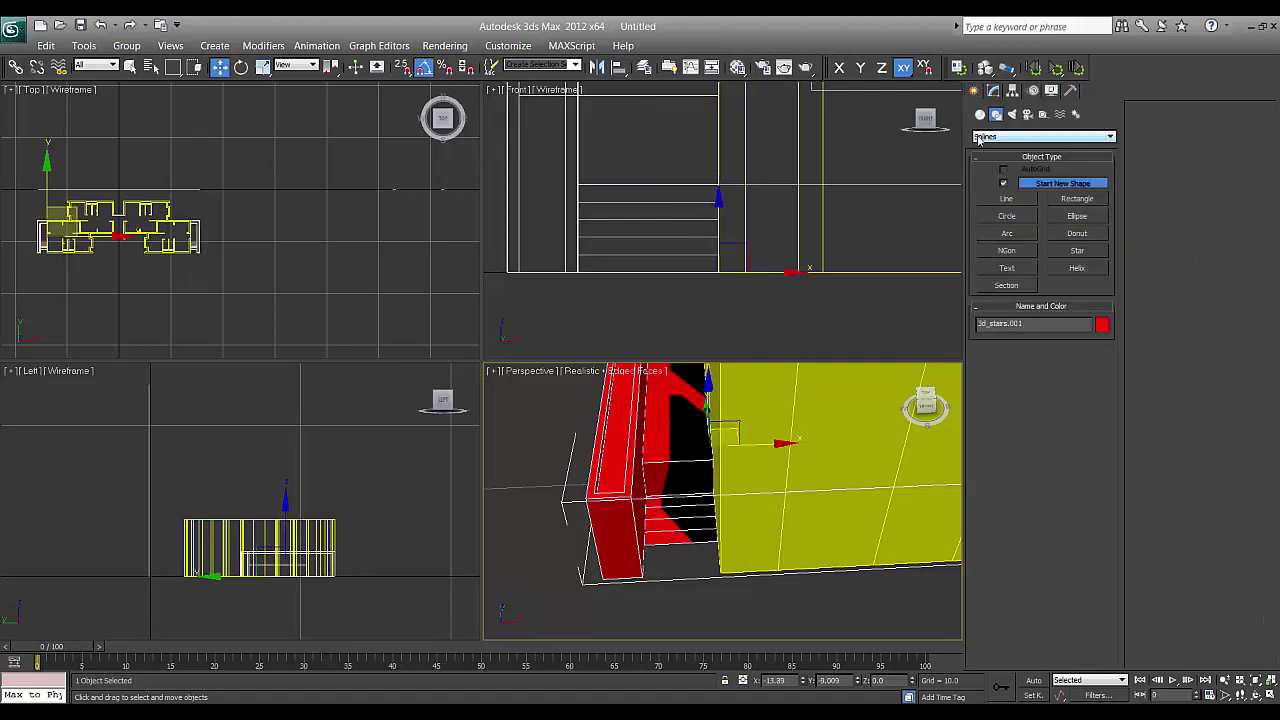
left_click(993, 90)
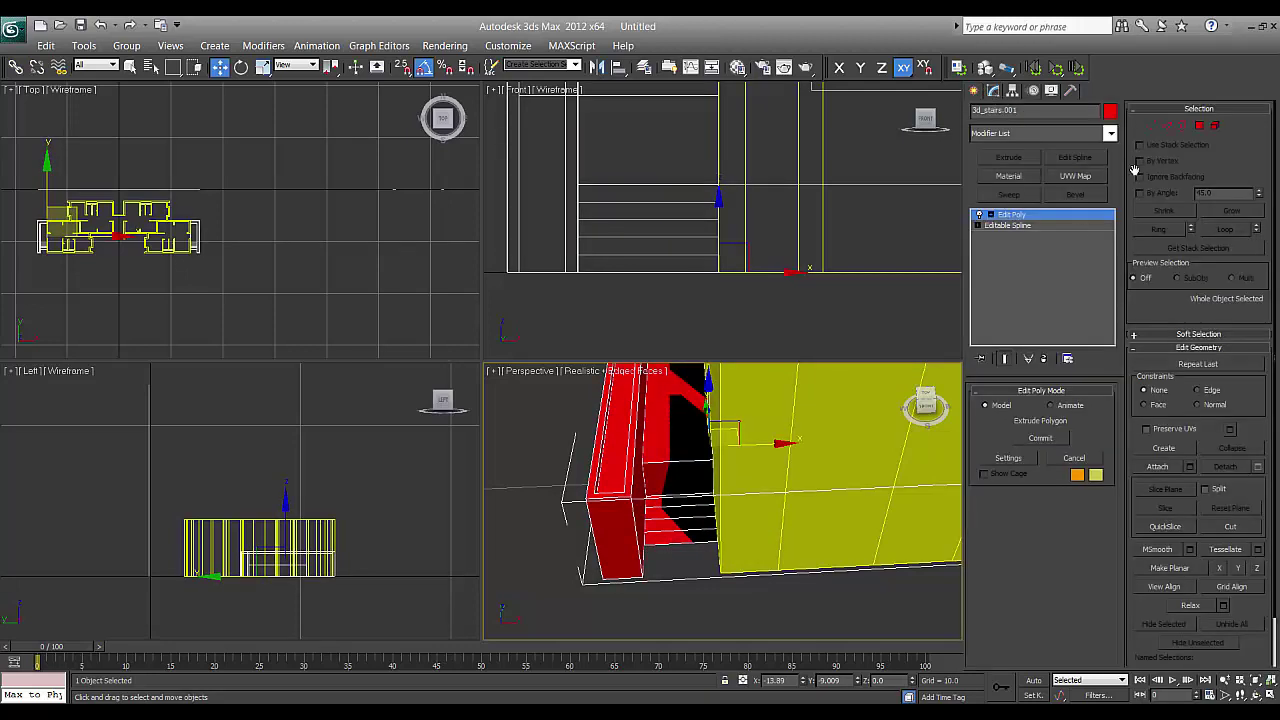
left_click(1199, 125)
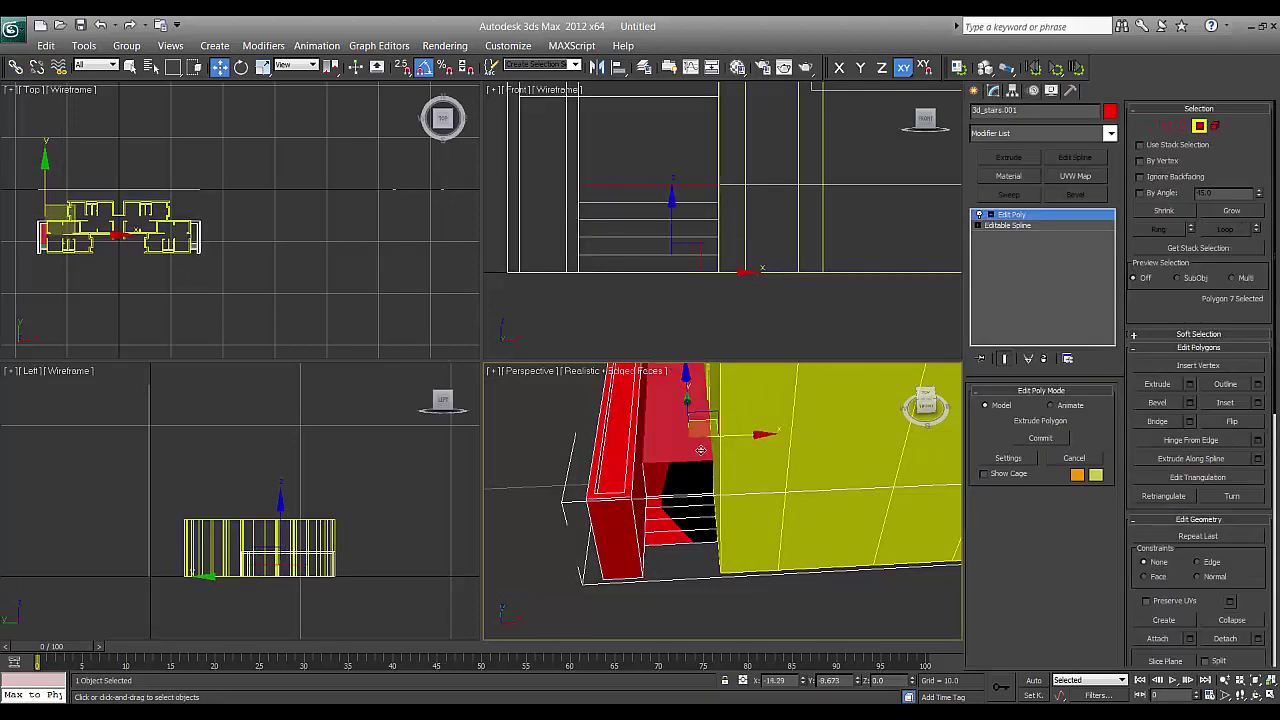
Measure the height of the highest step below the landing in the Front view with a temporary snapped rectangle and remove the rectangle
left_click(972, 90)
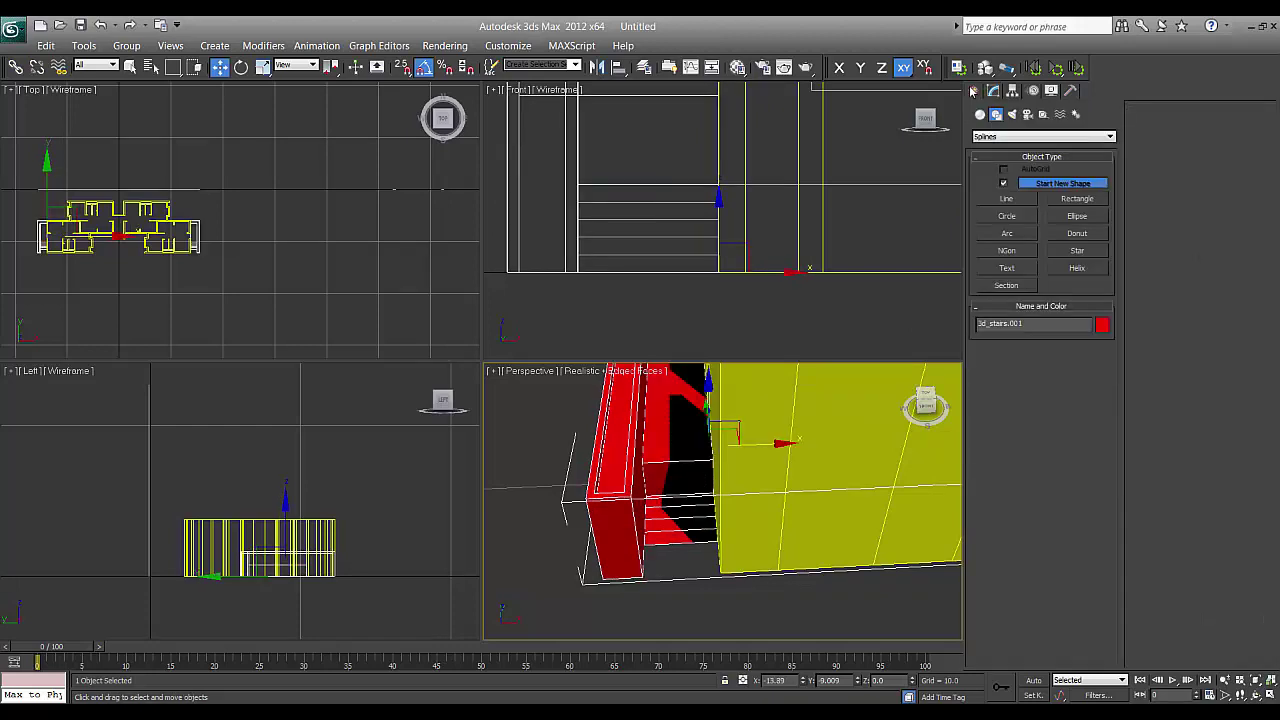
left_click(1057, 203)
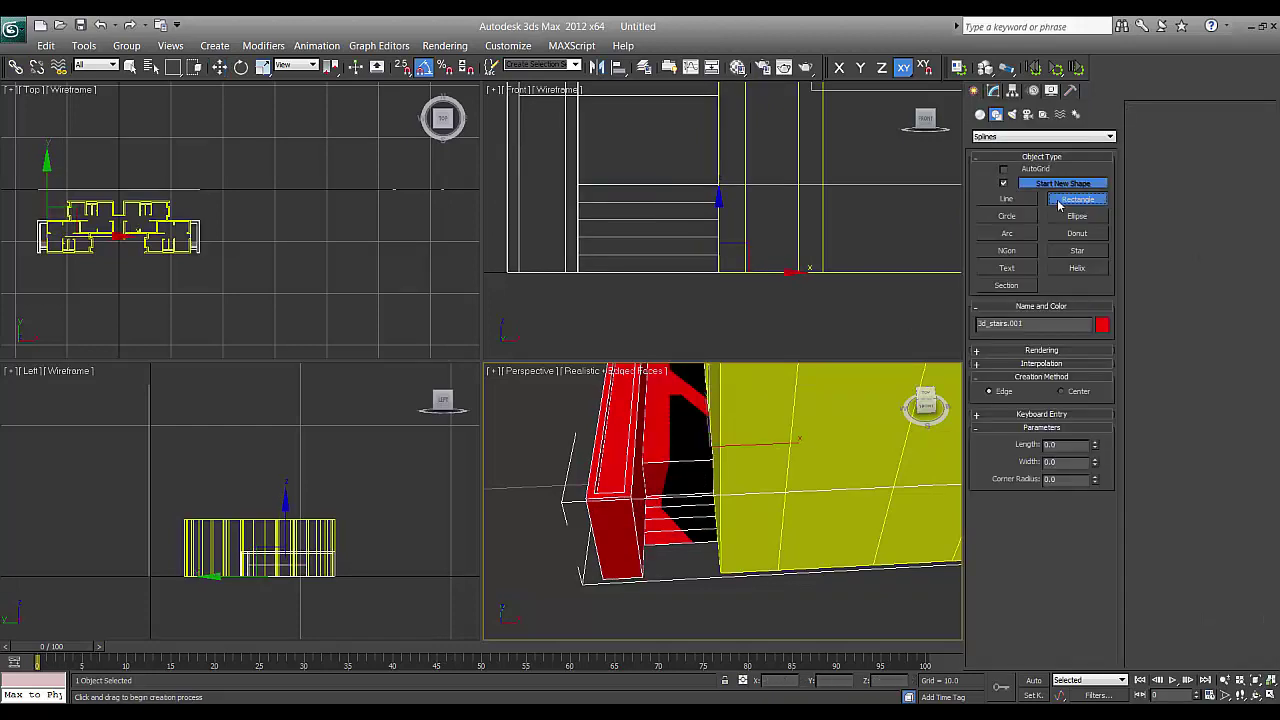
left_click(628, 216)
key("s")
left_click_drag(575, 203, 714, 268)
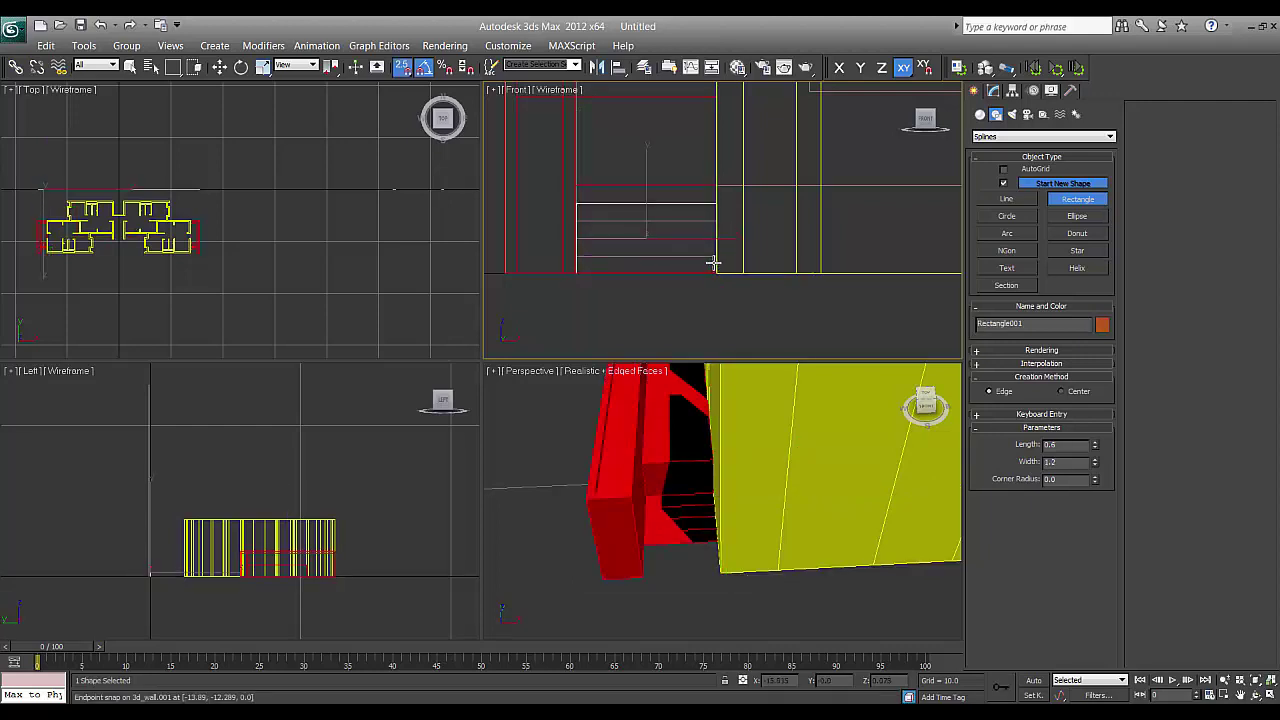
left_click(714, 267)
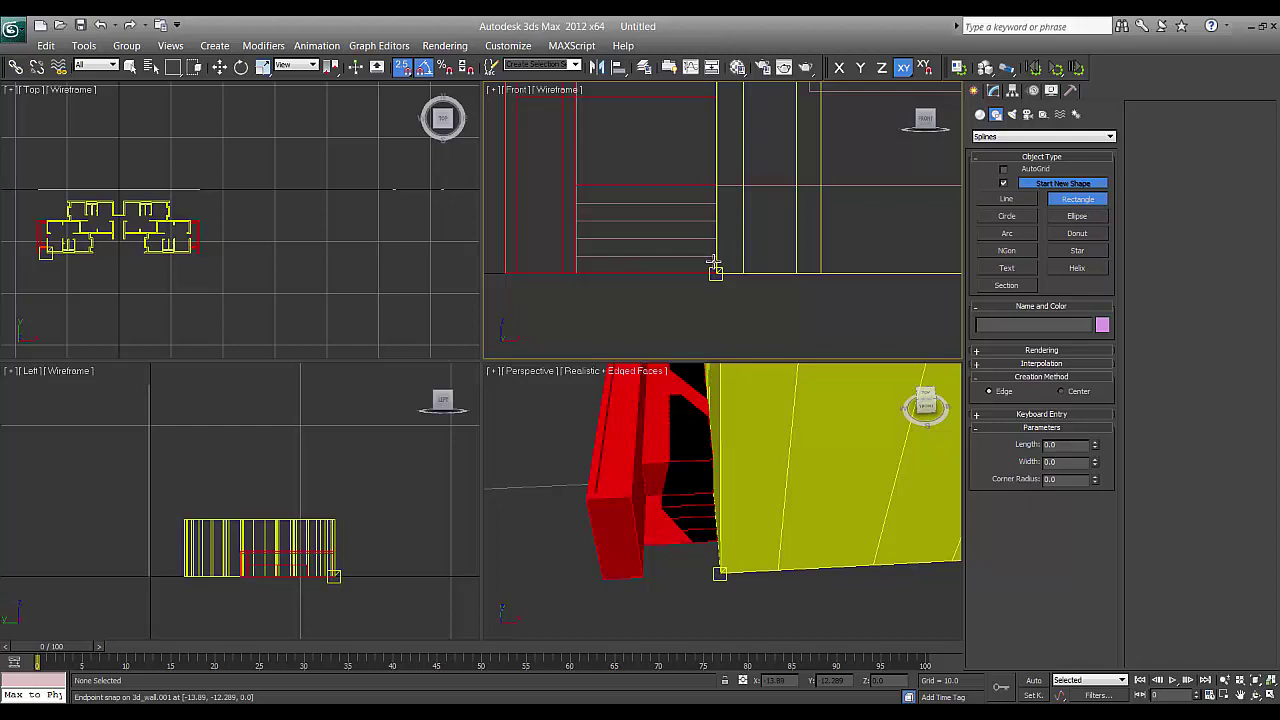
Leave the Rectangle tool, turn off snapping, reselect the 3d_stairs object and resume polygon-level editing in its Edit Poly modifier
right_click(680, 471)
key("s")
key("w")
left_click(682, 500)
left_click(993, 91)
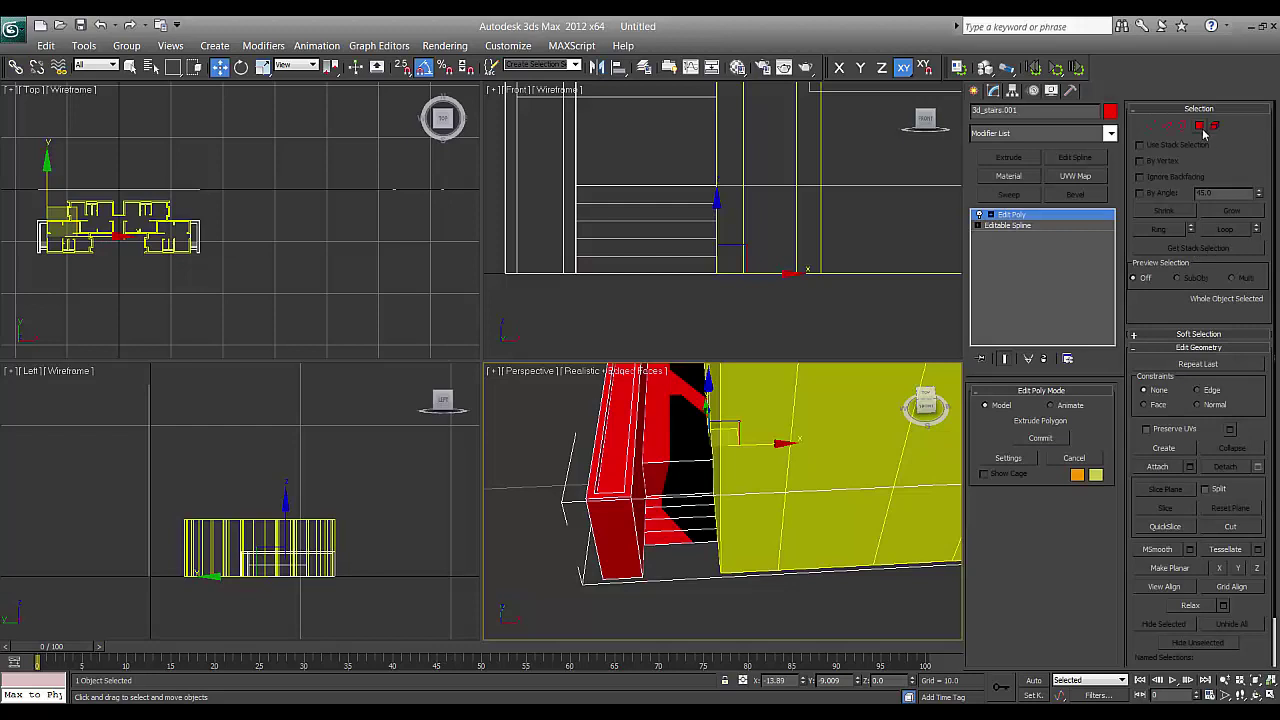
left_click(1199, 126)
Try to select the step polygon directly below the landing in the Perspective view, within the Edit Poly modifier
left_click(669, 504)
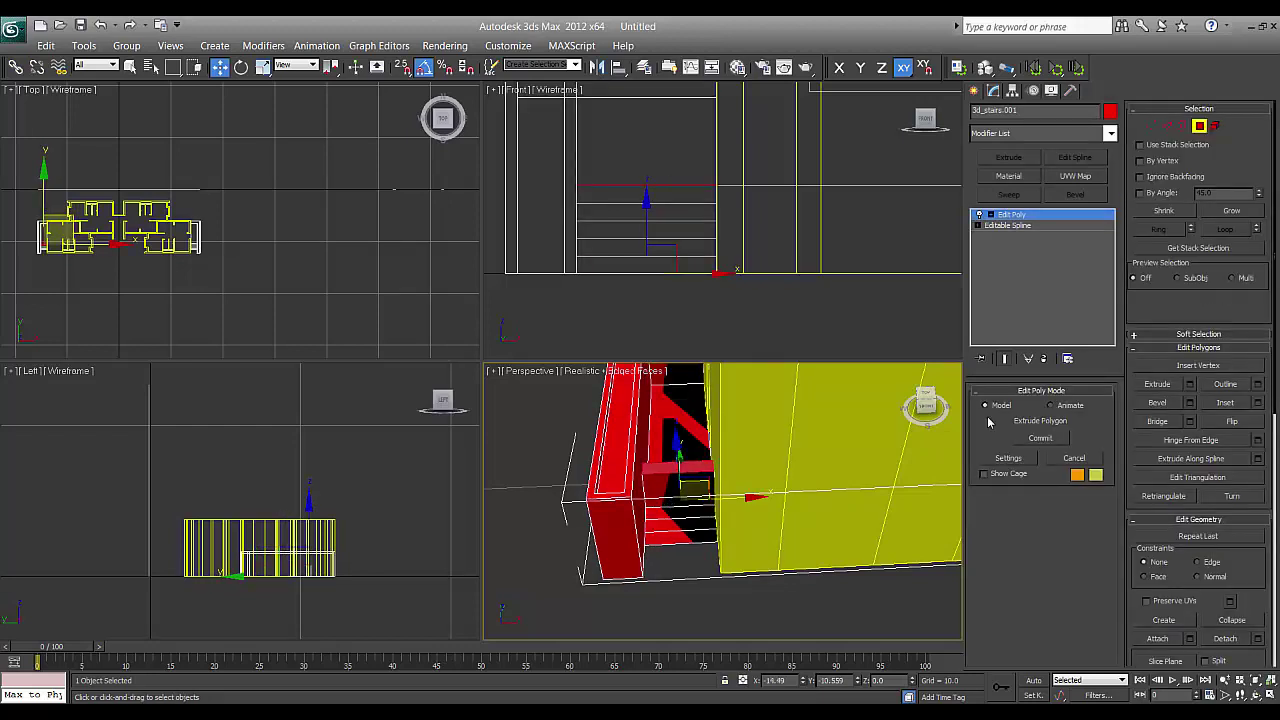
left_click(678, 405)
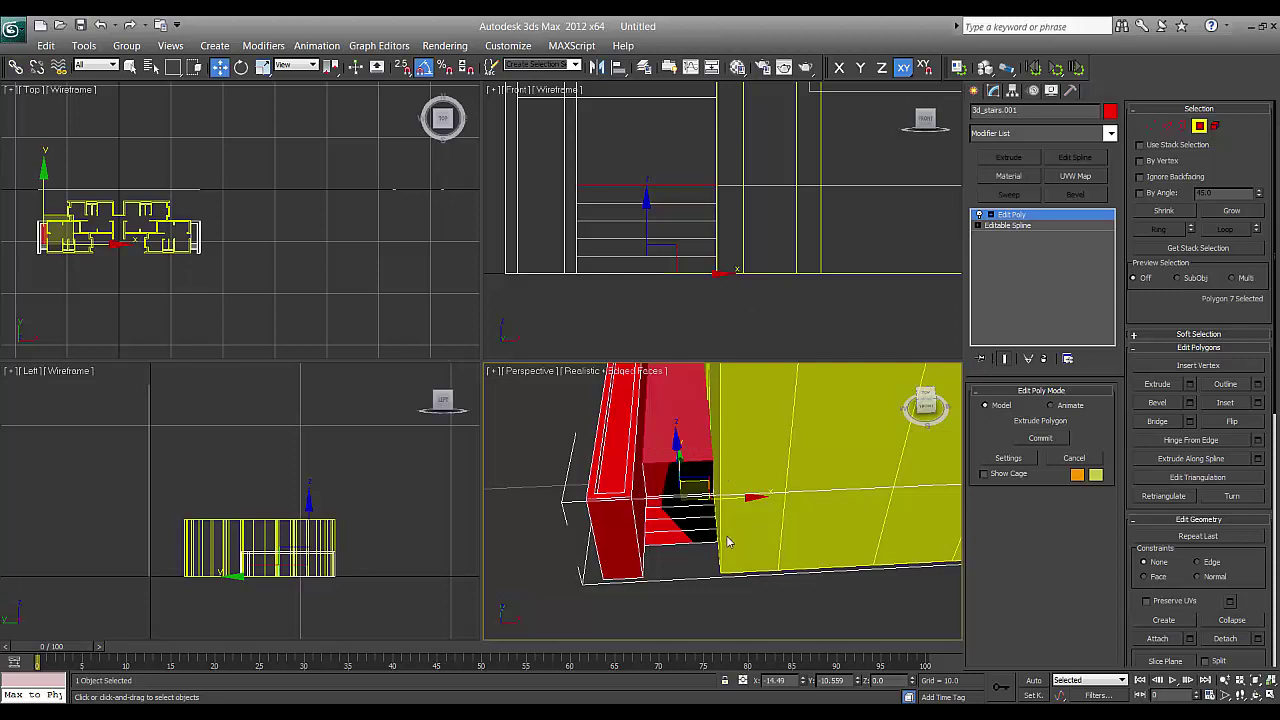
left_click(723, 597)
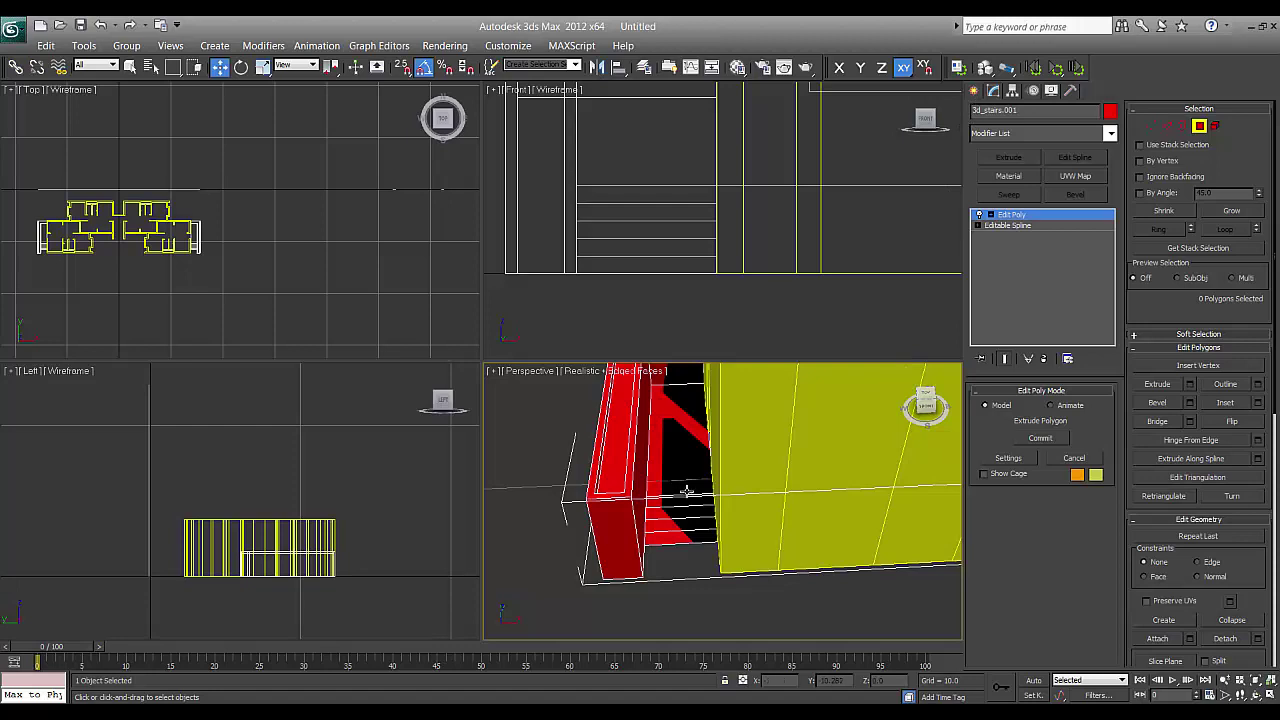
mouse_move(716, 484)
middle_mouse_down("alt")
mouse_move(734, 466)
mouse_move(712, 465)
middle_mouse_up("alt")
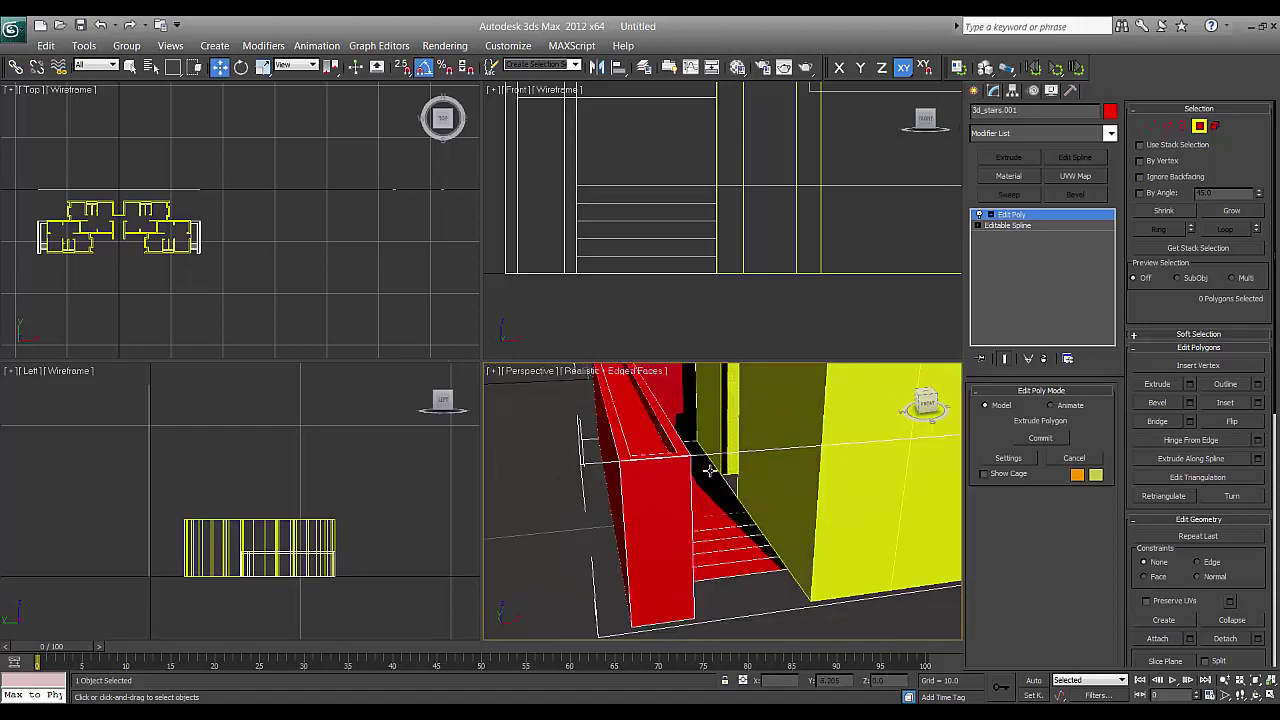
left_click(706, 466)
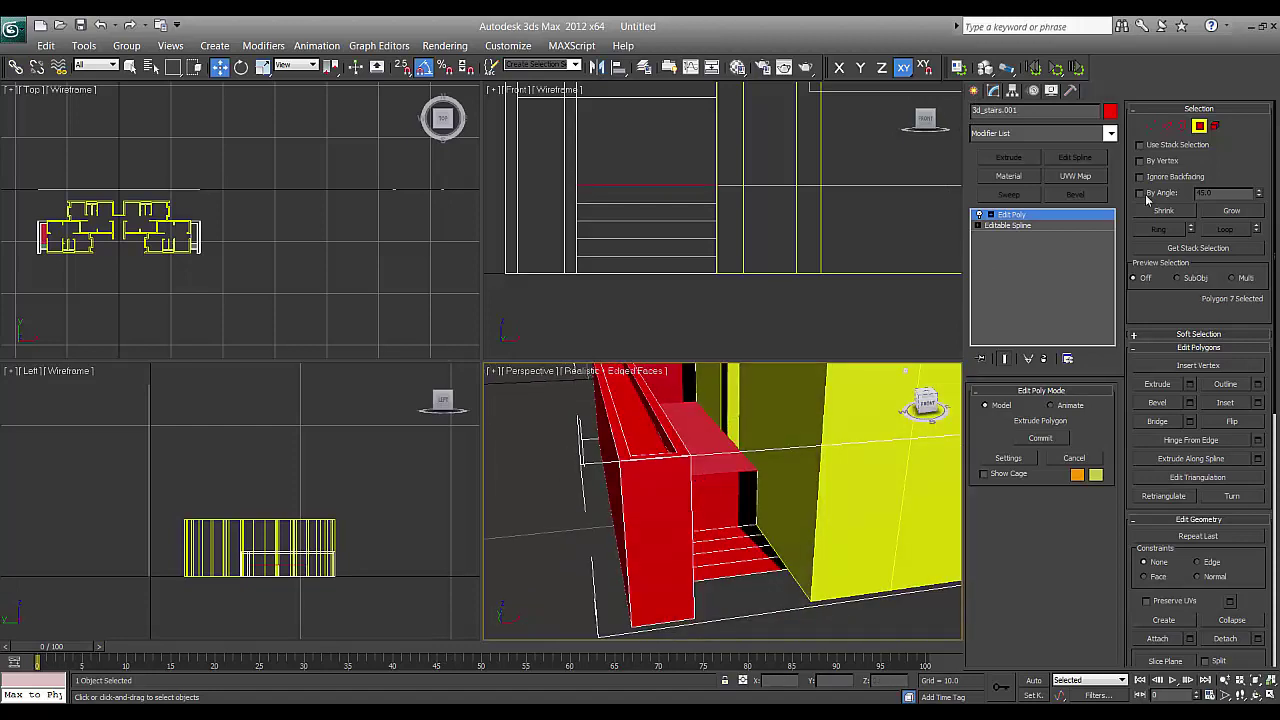
Exit and re-enter polygon level on the stairs, retrying the selection of the step and landing polygons
left_click(1200, 126)
left_click(973, 91)
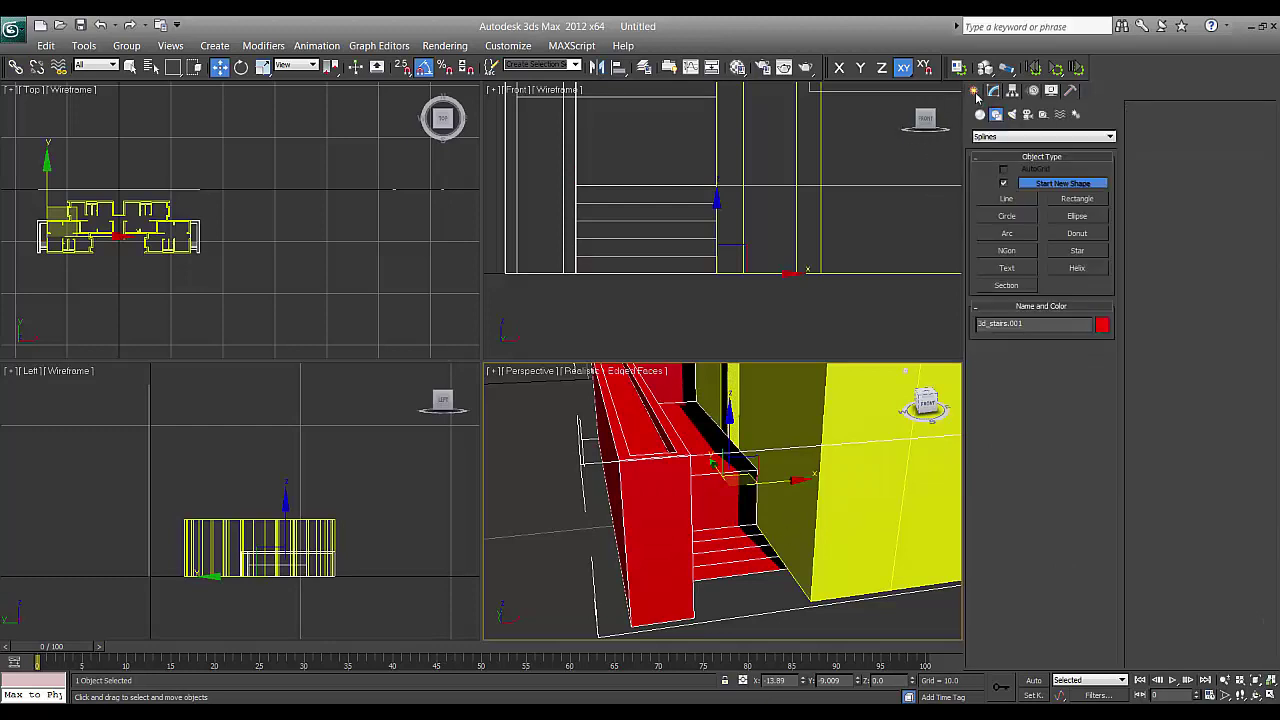
left_click(993, 91)
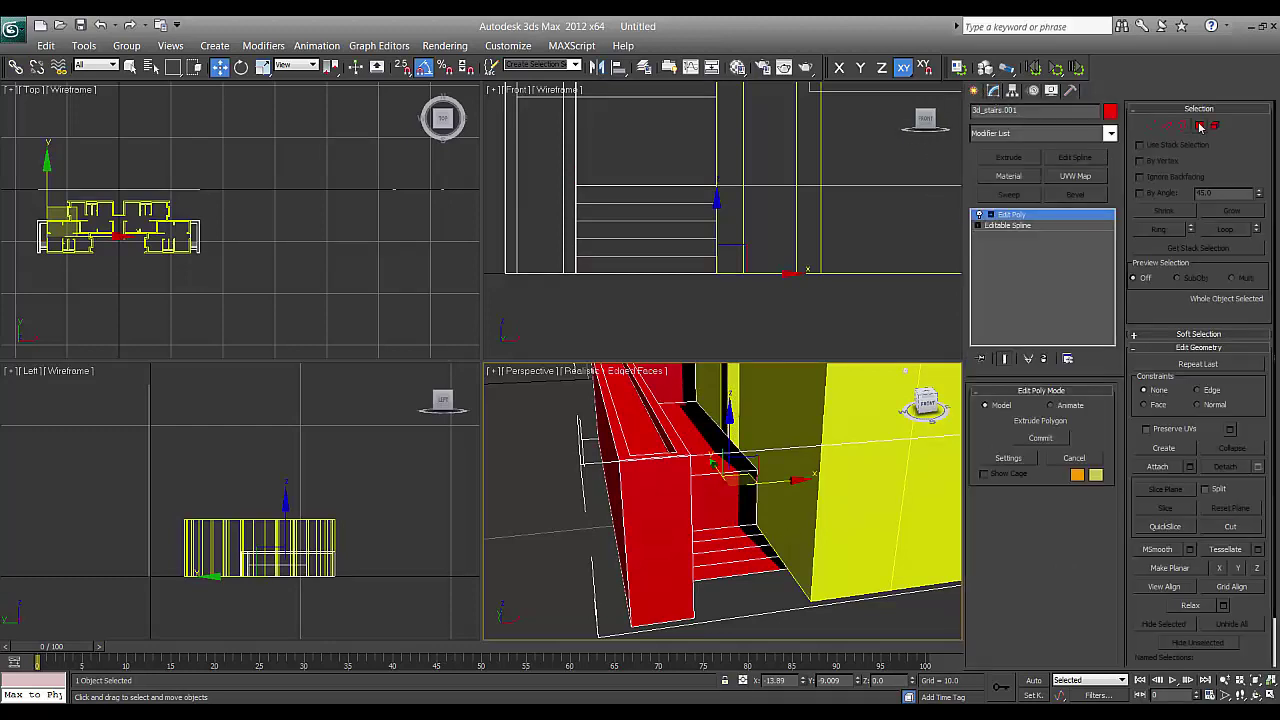
key("4")
left_click(730, 532)
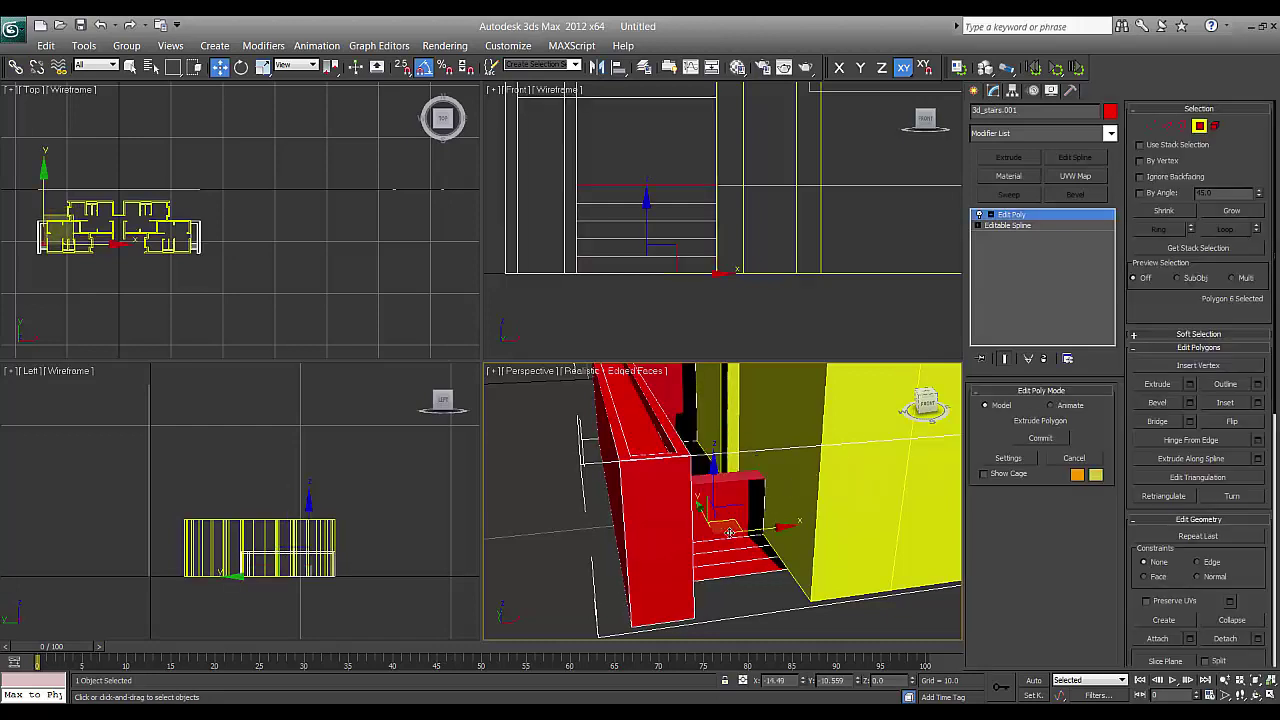
left_click(698, 465)
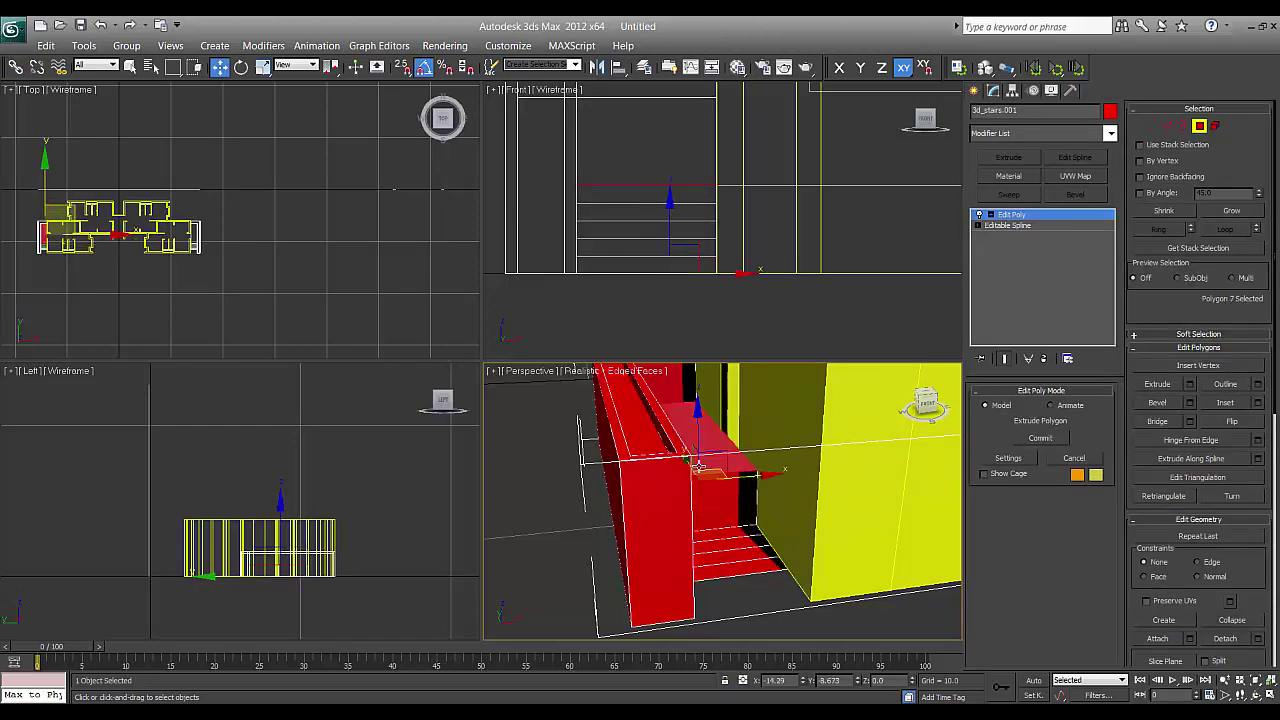
left_click(1010, 216)
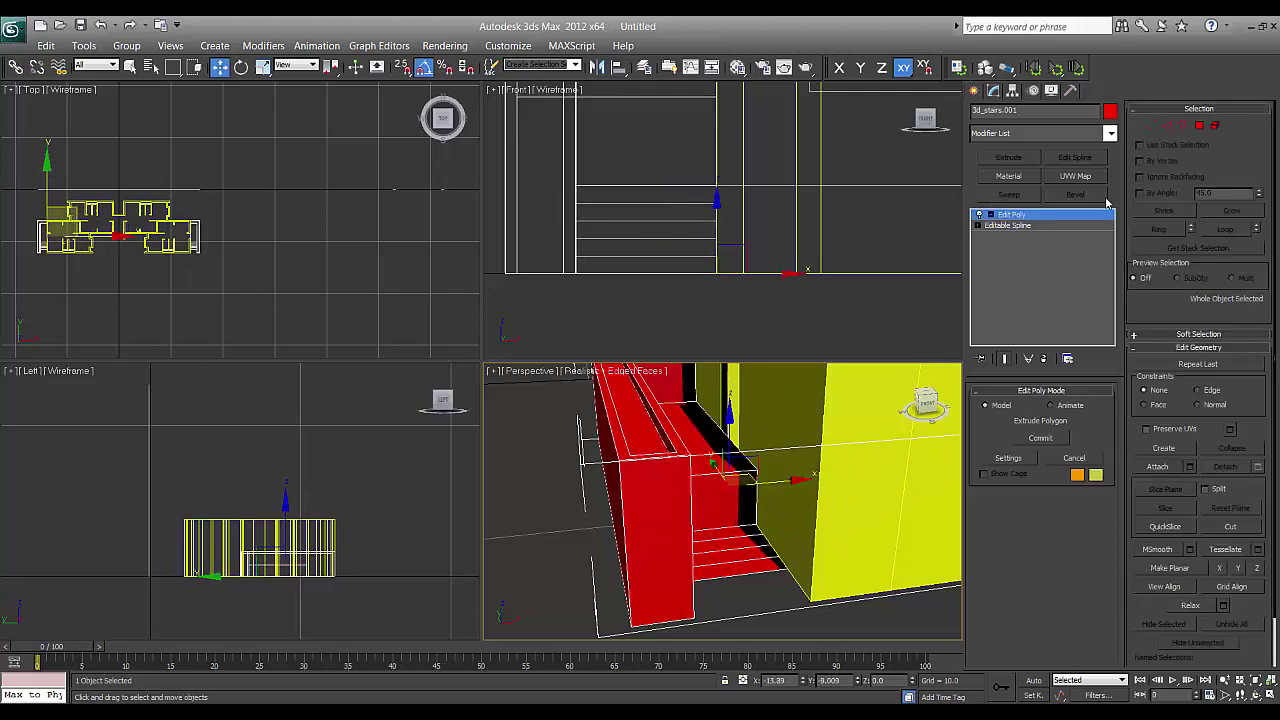
left_click(1199, 125)
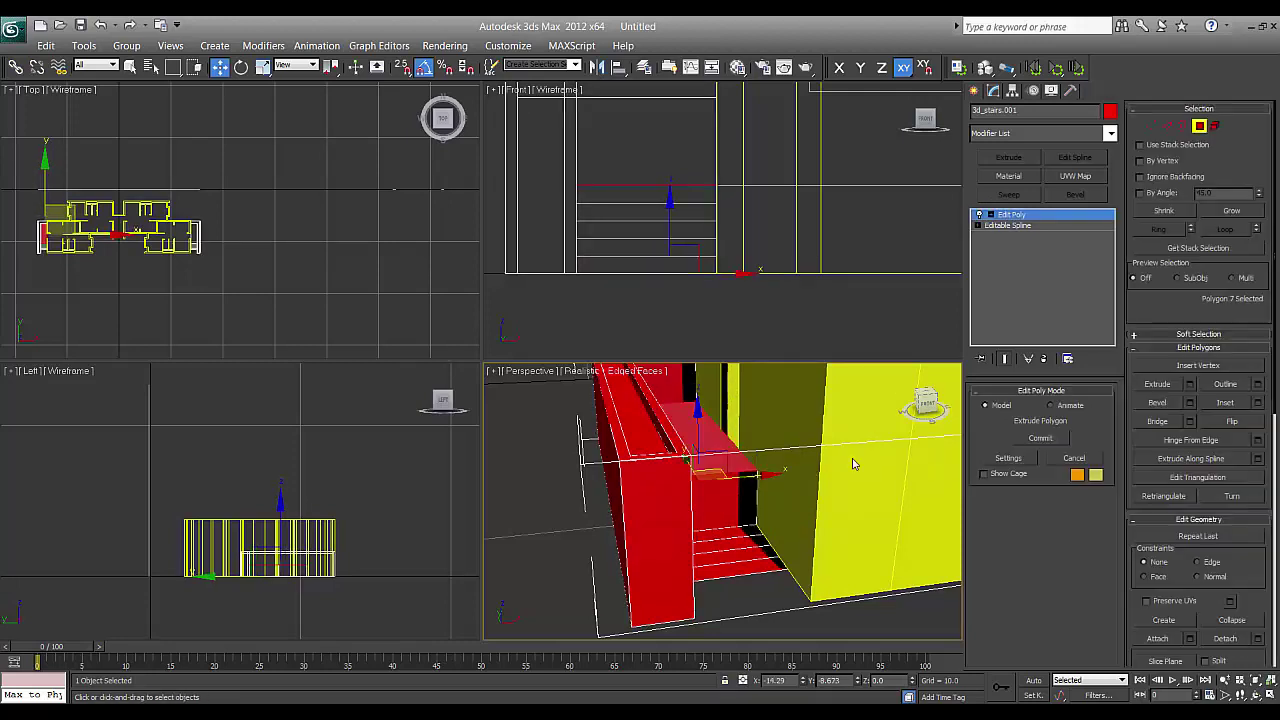
left_click(710, 537)
left_click(698, 464)
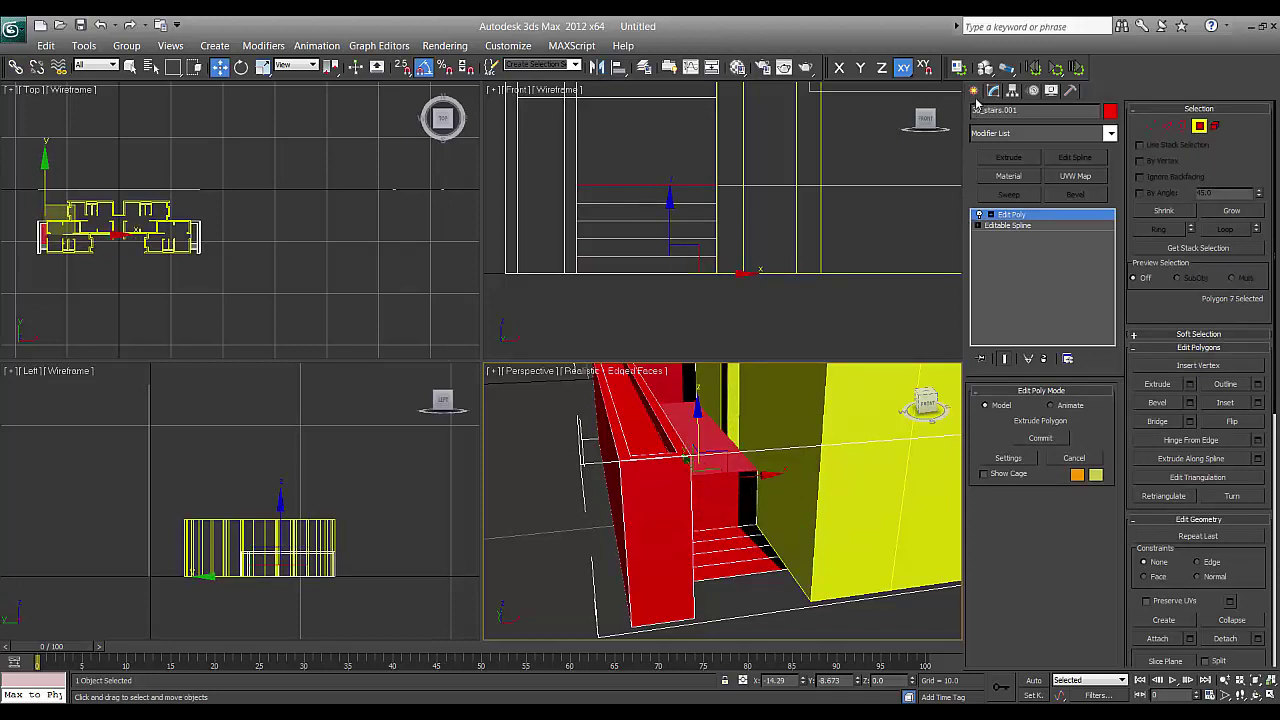
Leave polygon level and convert the 3d_stairs object to an Editable Poly
left_click(974, 91)
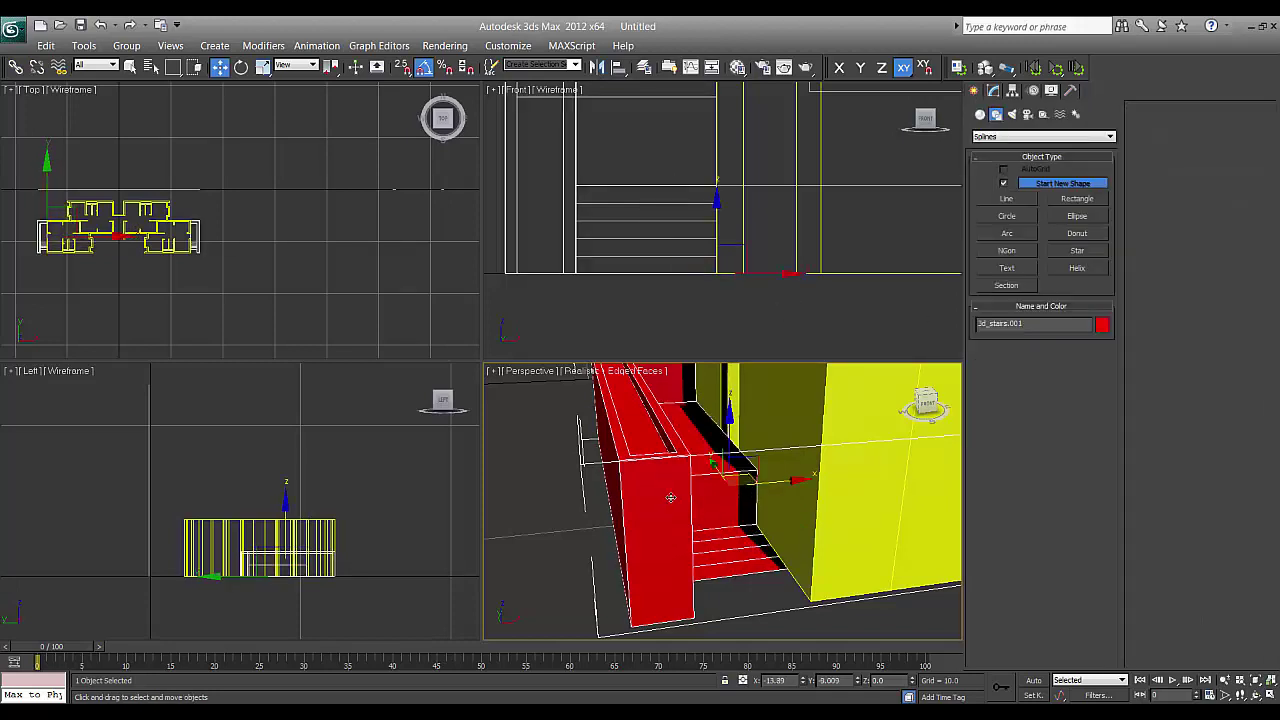
right_click(671, 461)
mouse_move(735, 618)
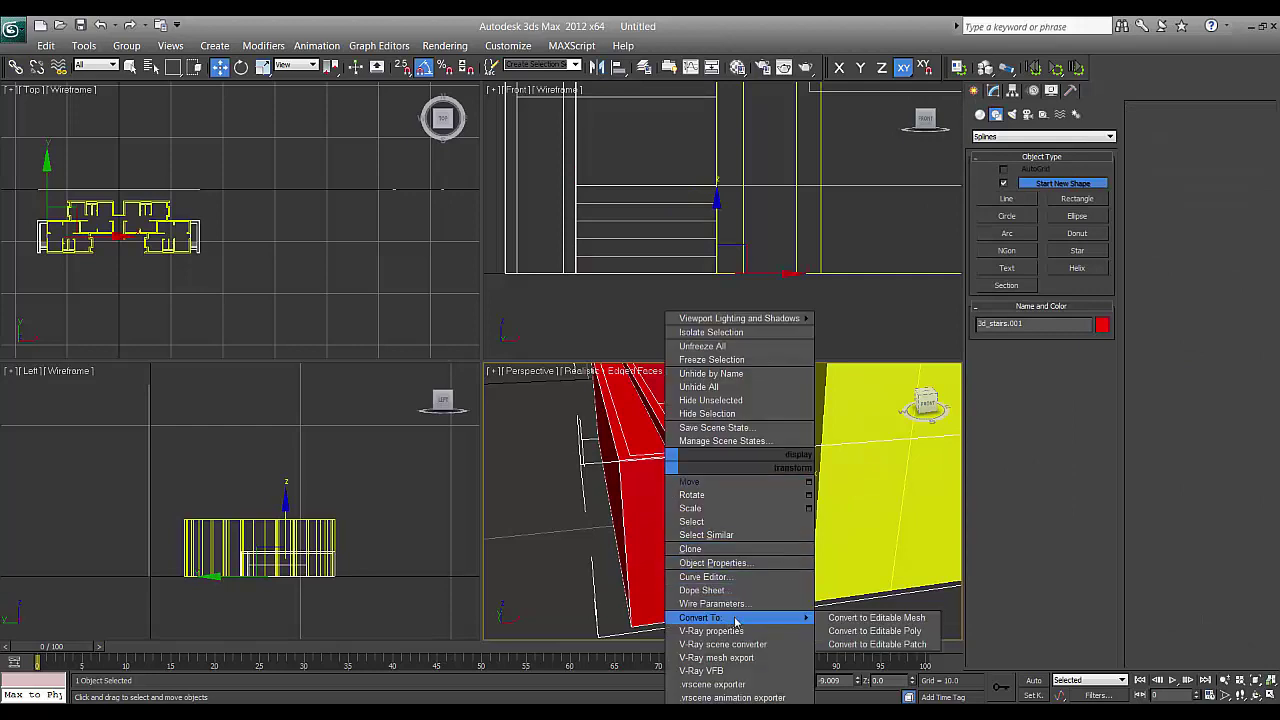
left_click(872, 631)
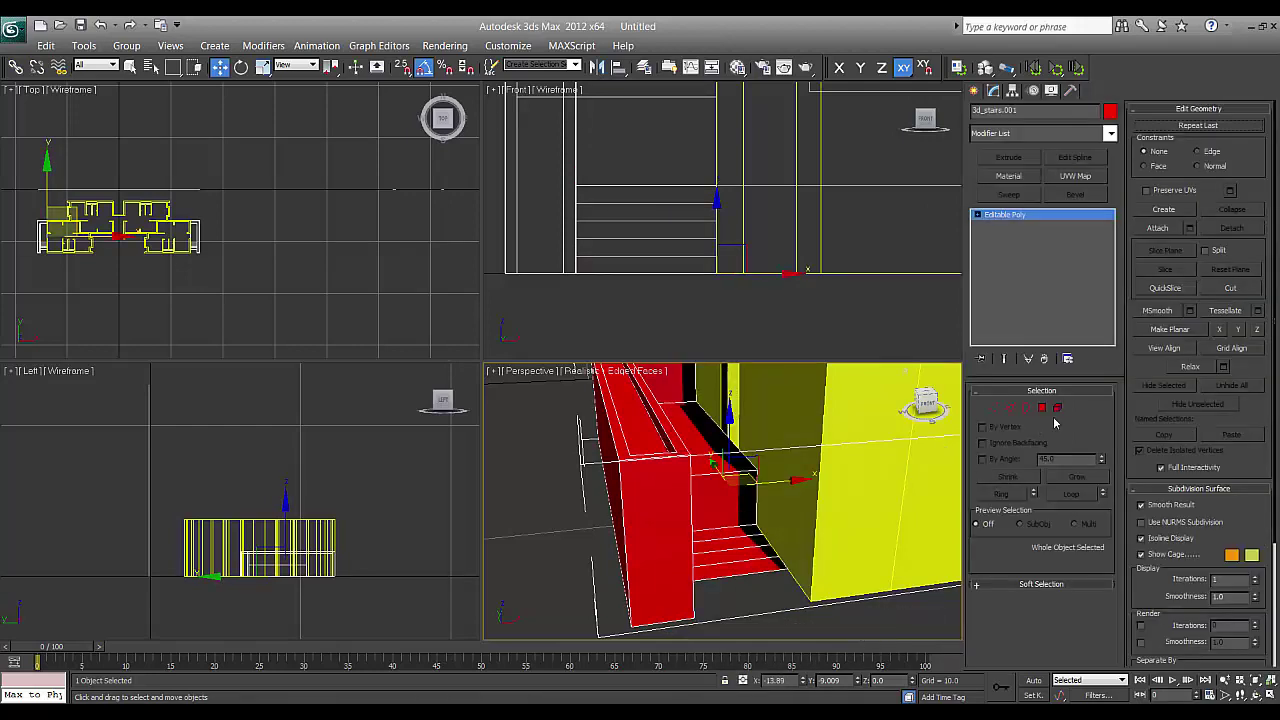
At polygon level, select the highest step polygon below the landing and try to extrude it by a height of 0.6
left_click(1042, 408)
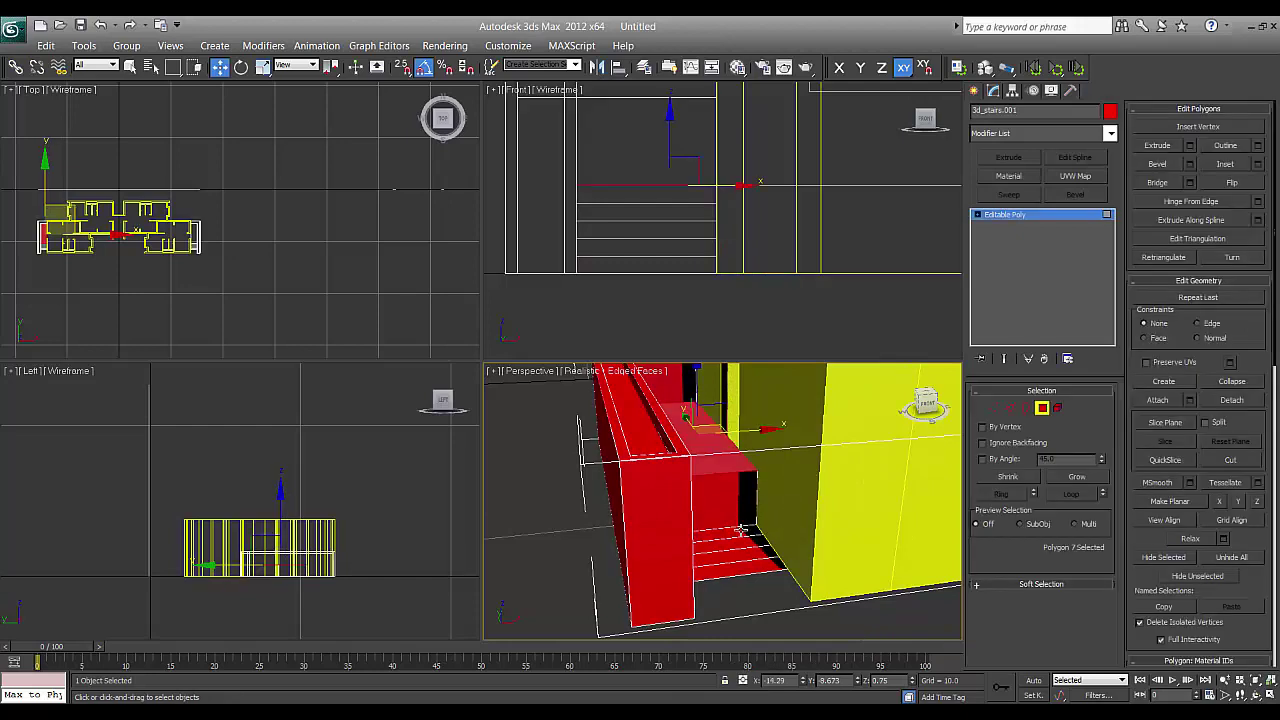
left_click(740, 530)
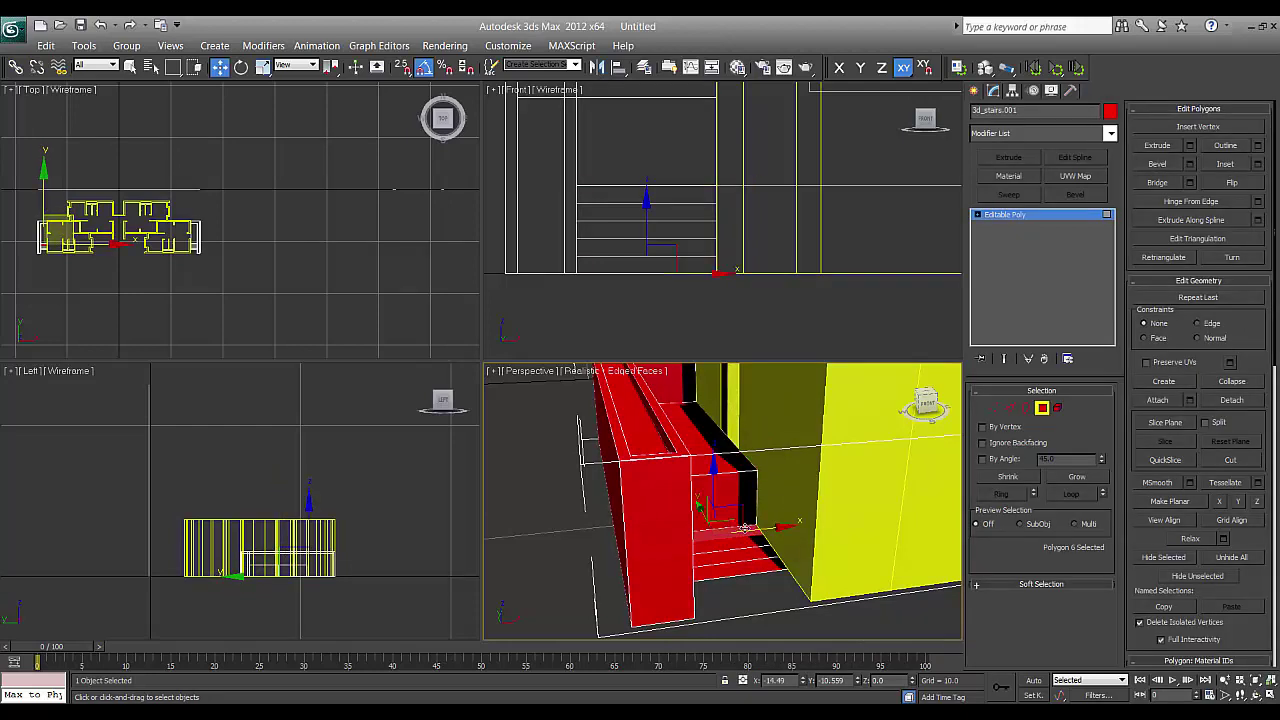
left_click(1190, 146)
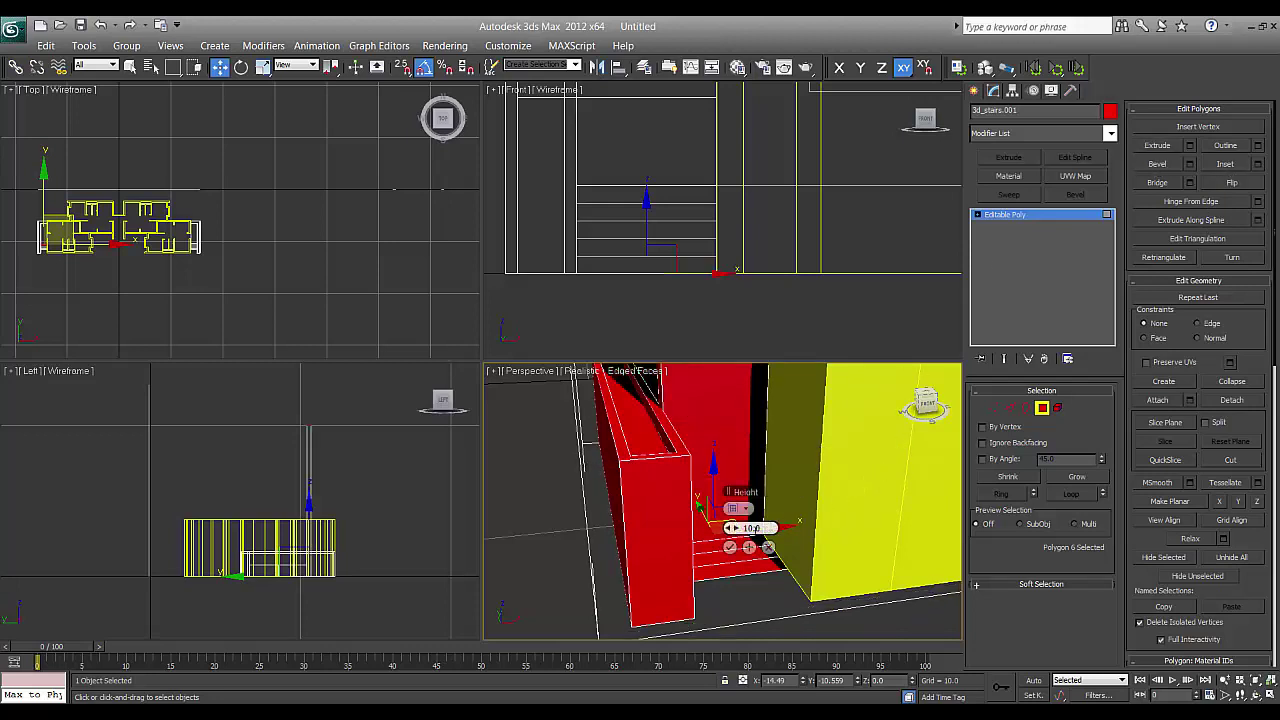
type(".6")
left_click(730, 548)
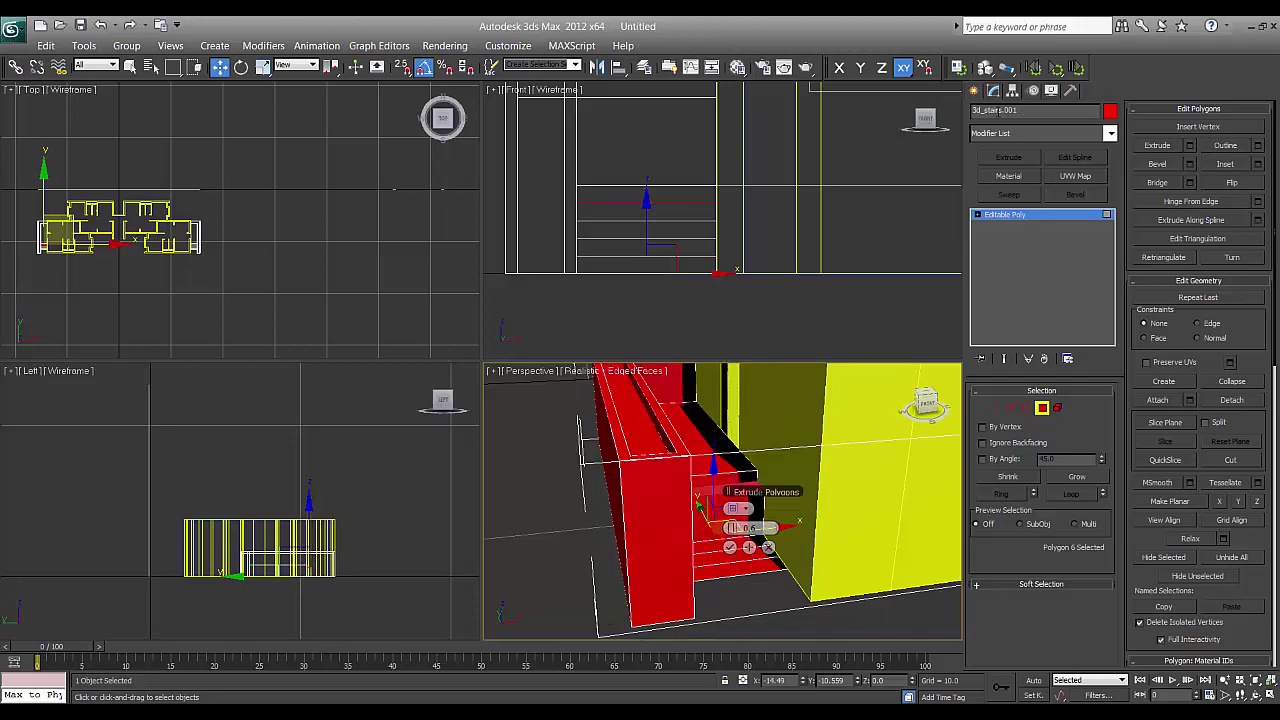
left_click(973, 91)
middle_click_drag(706, 587, 659, 582)
middle_click_drag(661, 440, 736, 603)
middle_click_drag(744, 526, 837, 405, "alt")
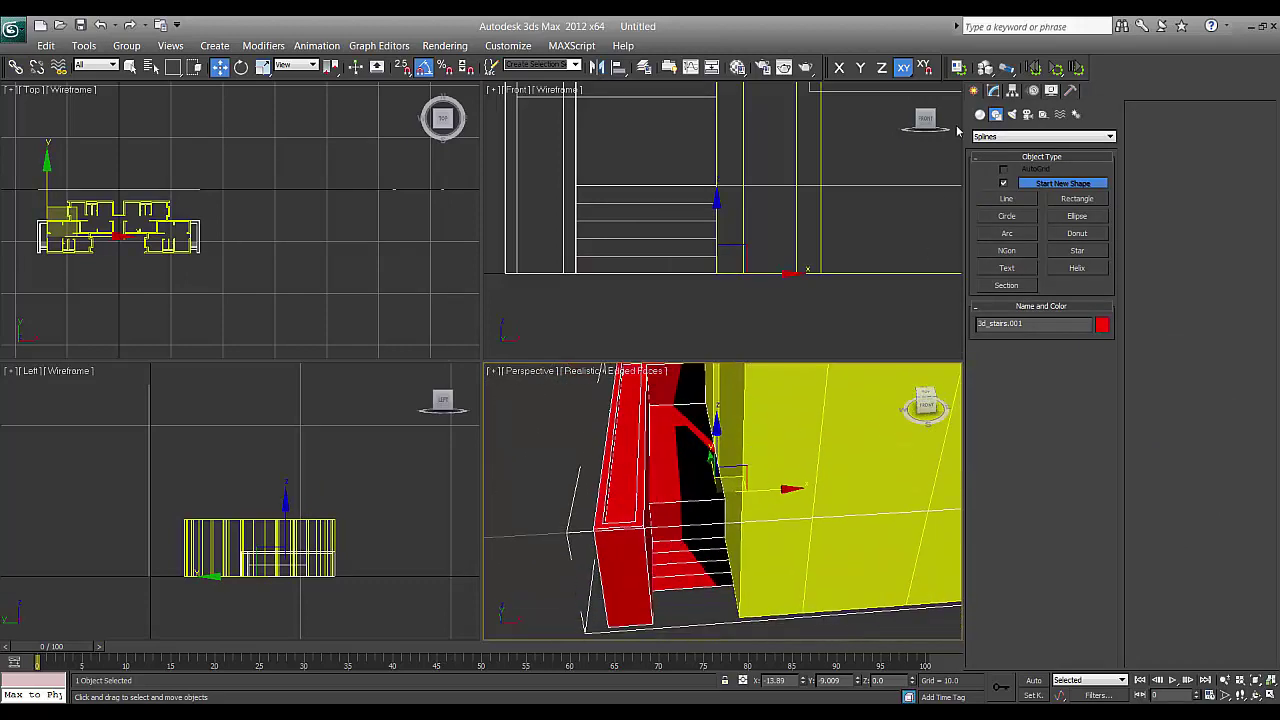
Return to polygon level, apply the 0.6 extrusion to the selected highest step polygon and exit polygon editing
left_click(993, 91)
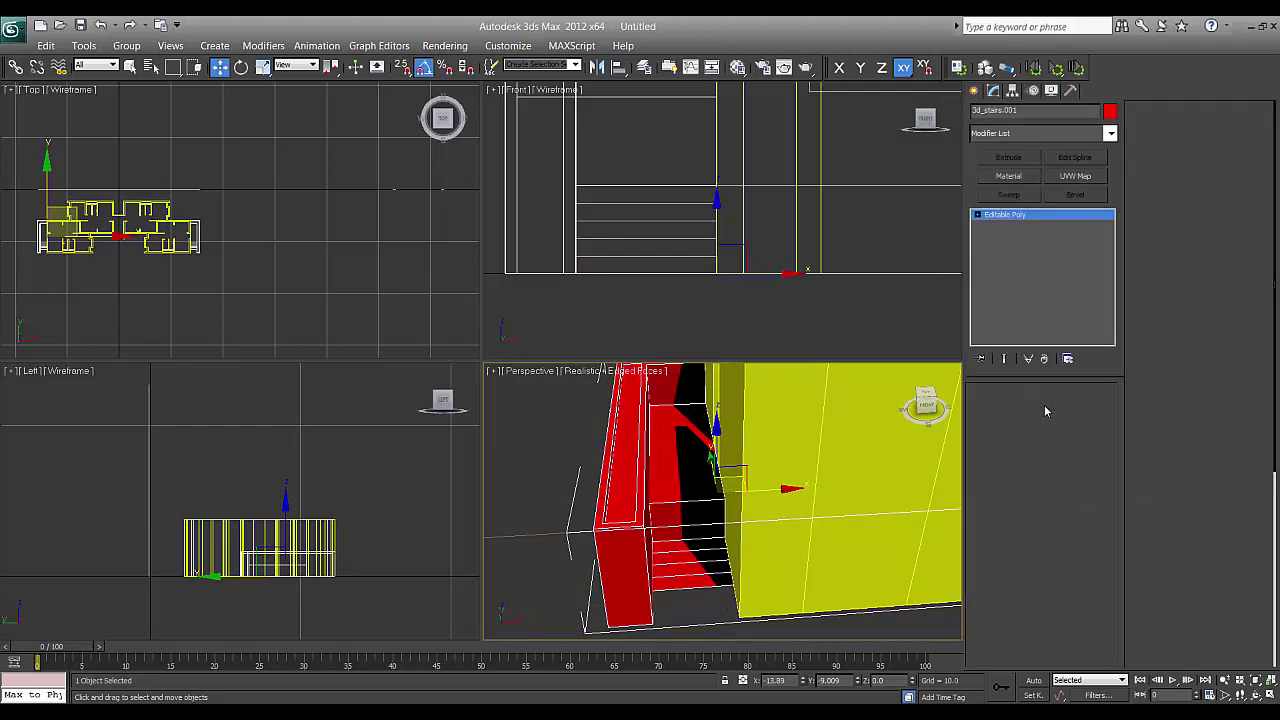
left_click(1043, 408)
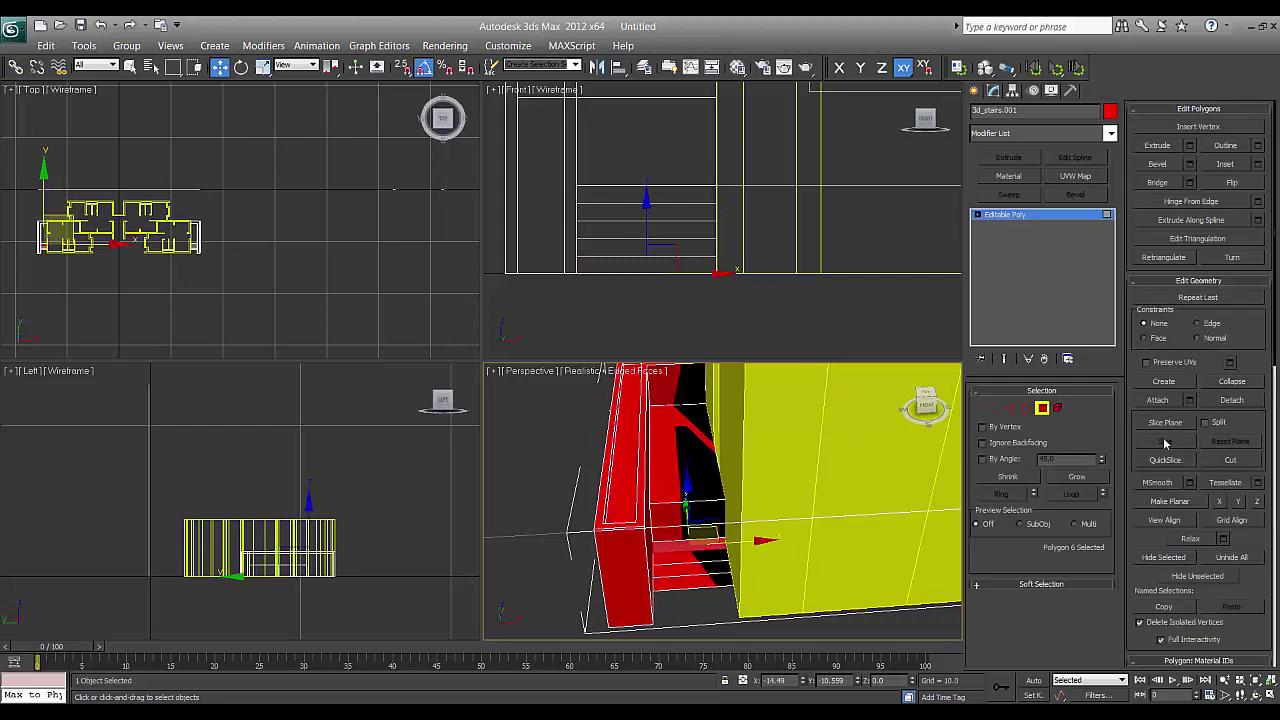
left_click(1190, 146)
left_click(730, 548)
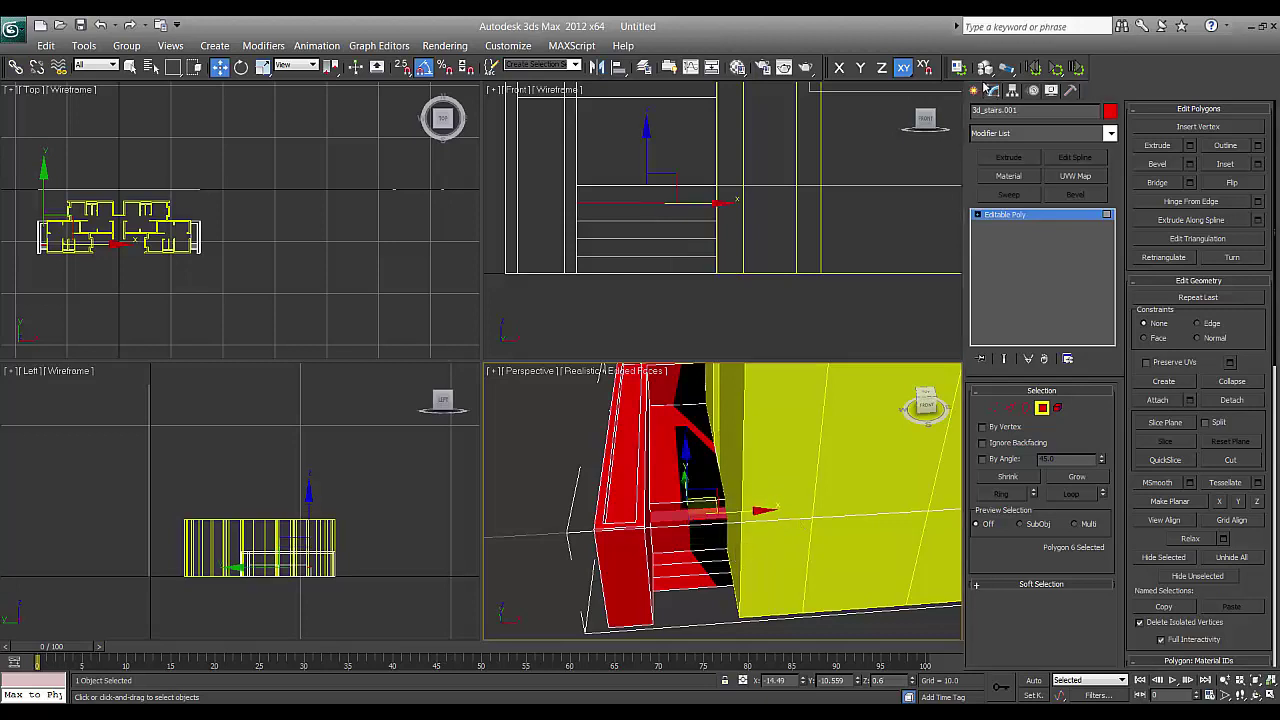
left_click(976, 91)
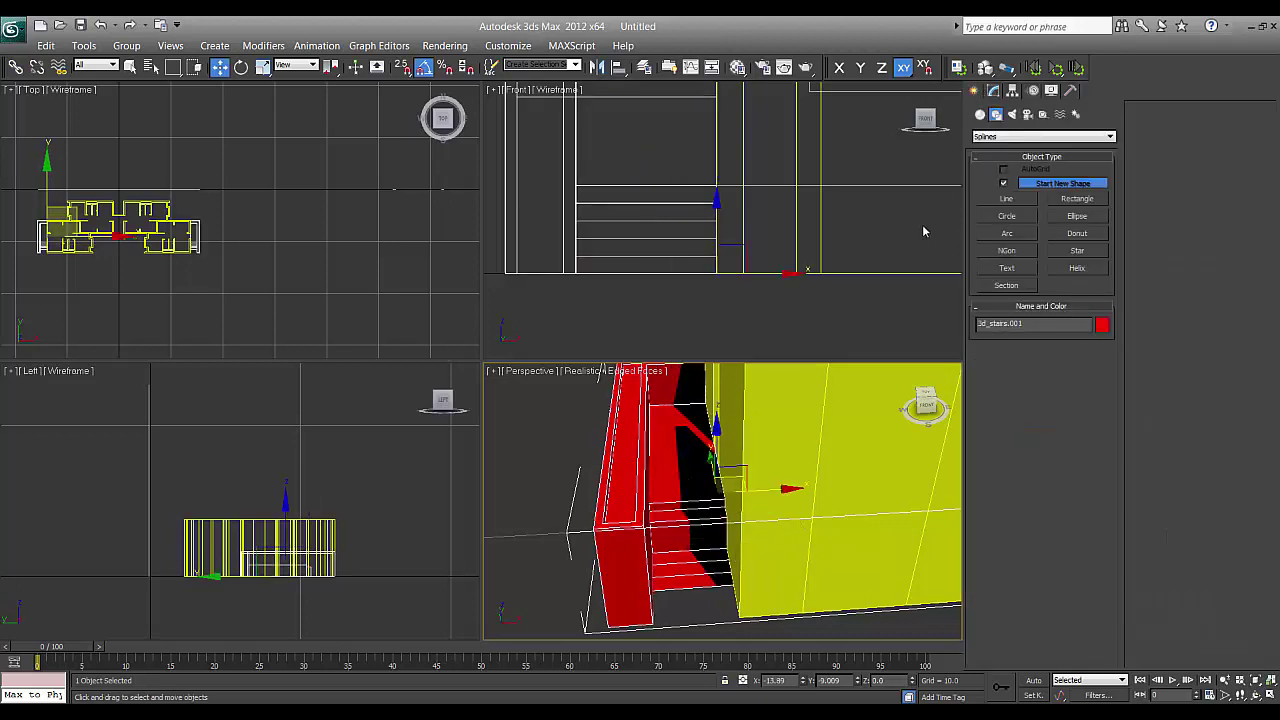
Measure the second-highest step's height in the Front view with a temporary 2.5D-snapped rectangle down to ground level, then undo the rectangle
left_click(1076, 199)
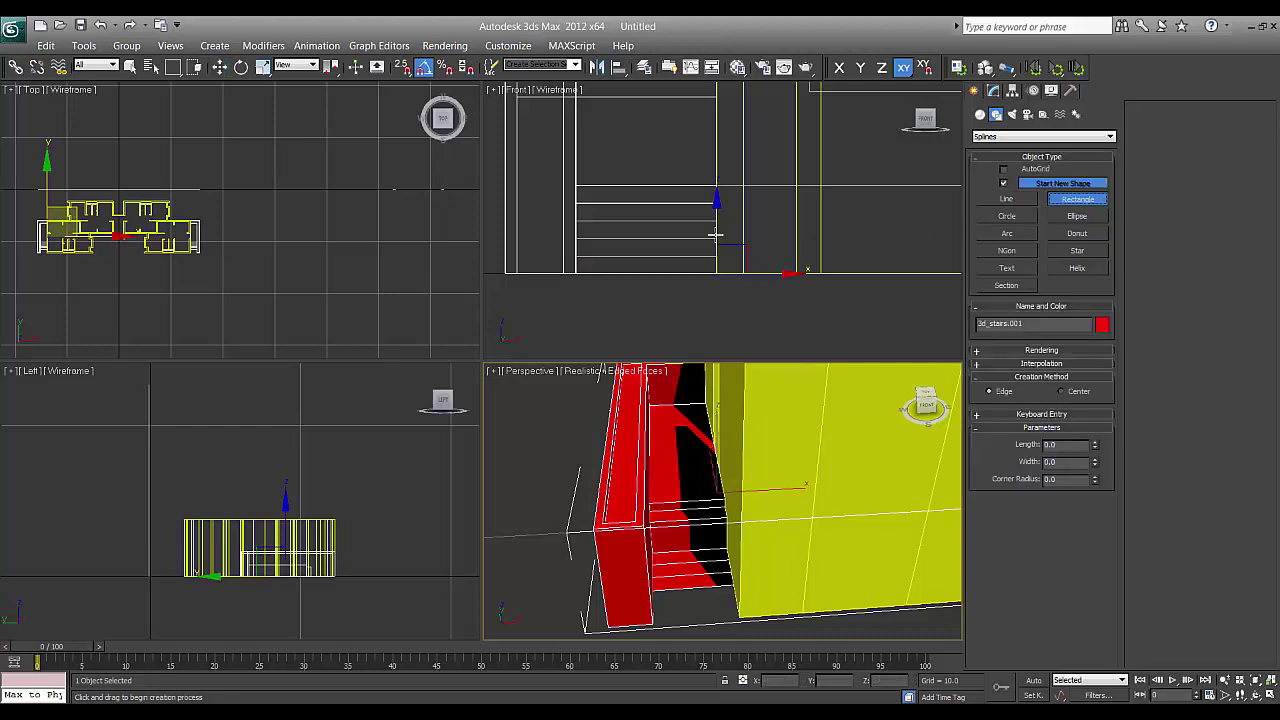
middle_click_drag(702, 227, 738, 225)
key("s")
middle_click_drag(652, 235, 640, 229)
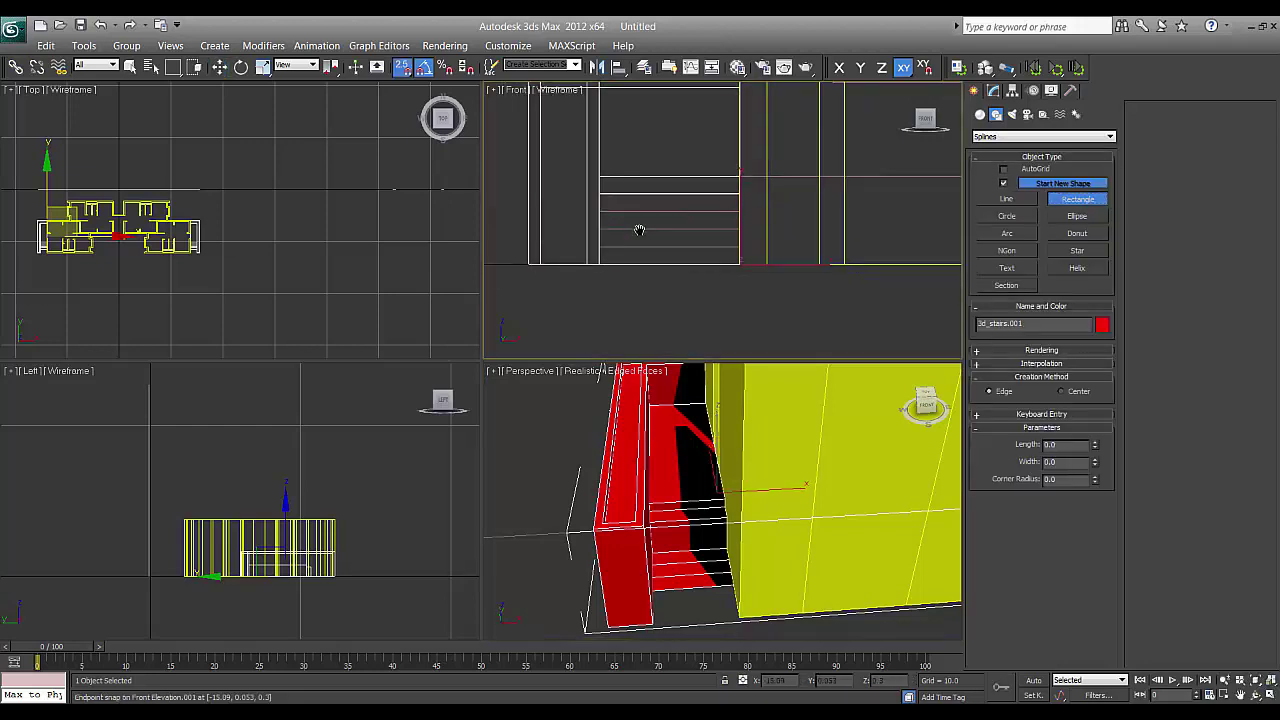
left_click_drag(598, 211, 739, 262)
key("ctrl+z")
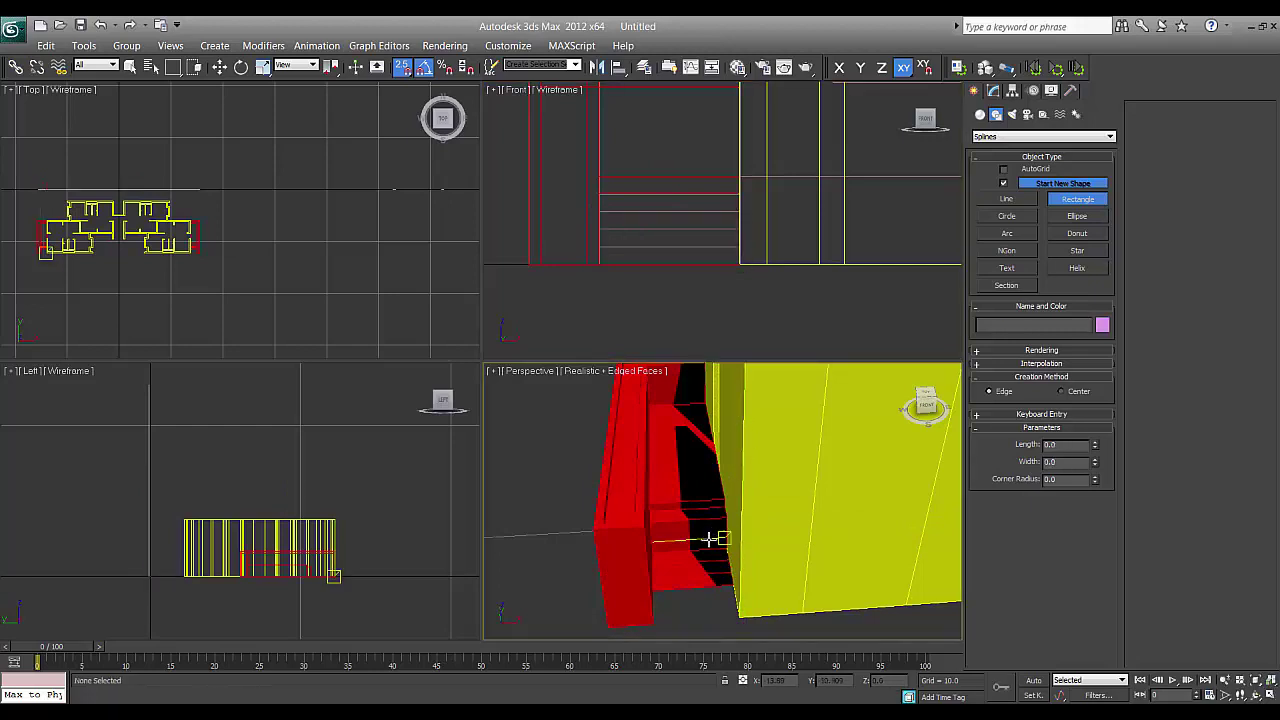
Leave the Rectangle tool, turn off snapping, and reopen the 3d_stairs Editable Poly at polygon level
middle_click_drag(706, 531, 689, 527)
key("s")
key("w")
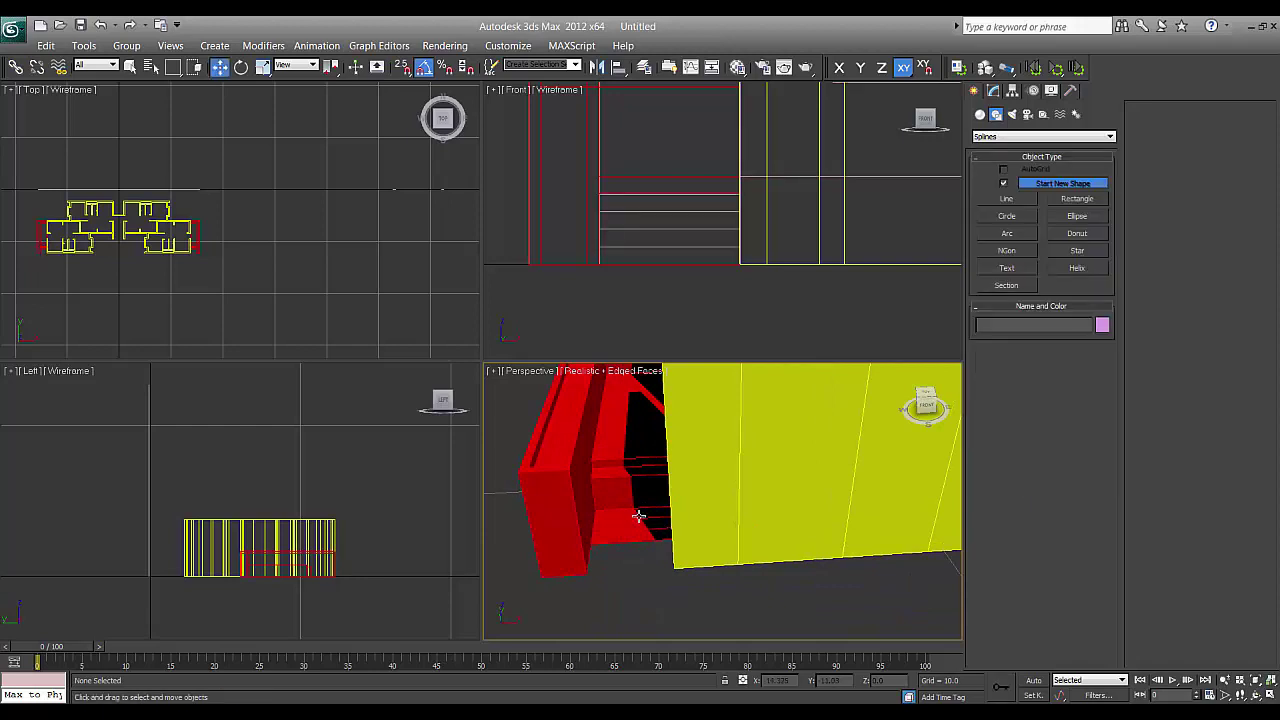
left_click(639, 516)
left_click(995, 90)
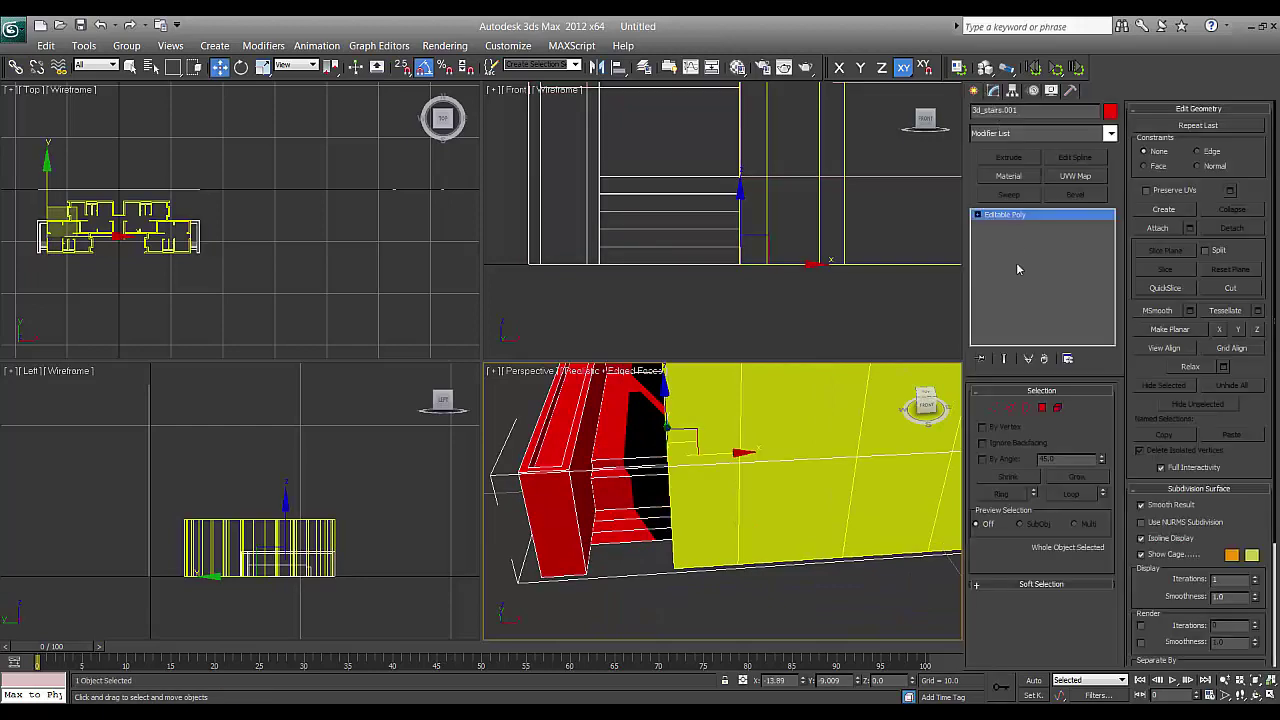
left_click(1042, 408)
Select the second-highest step polygon, extrude it by a height of 0.45 and exit polygon editing
left_click(612, 515)
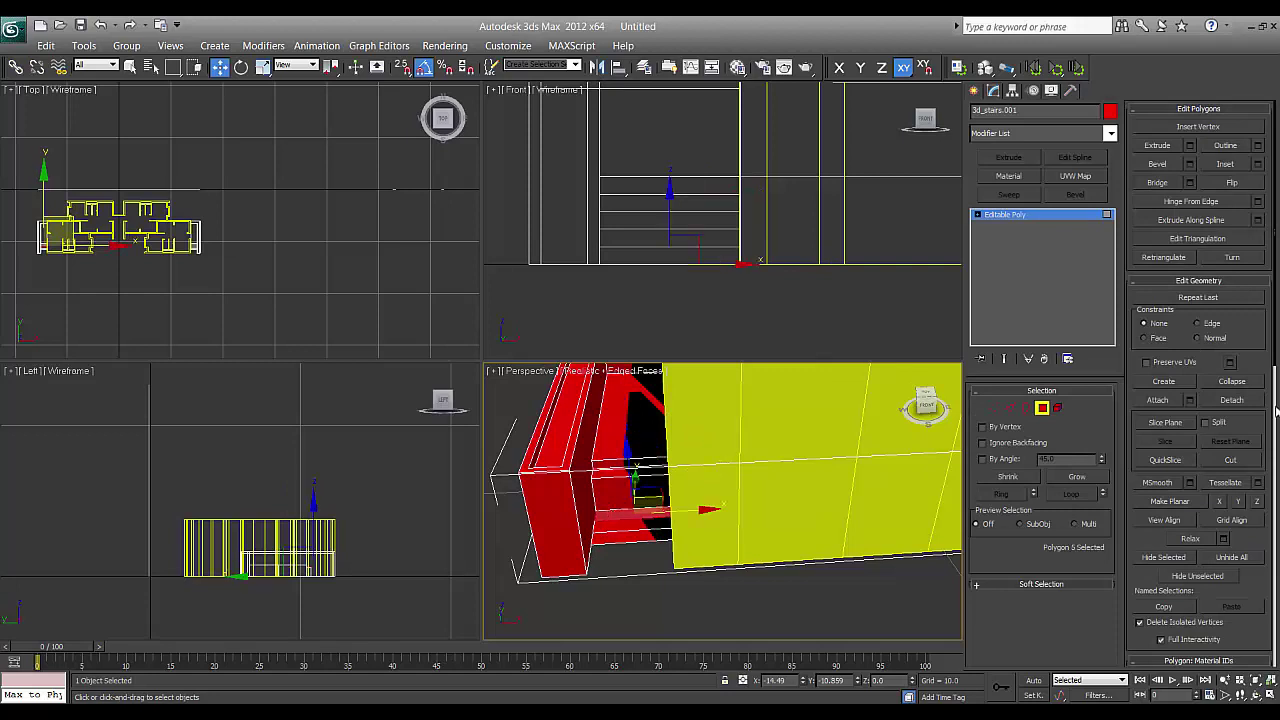
left_click(1190, 146)
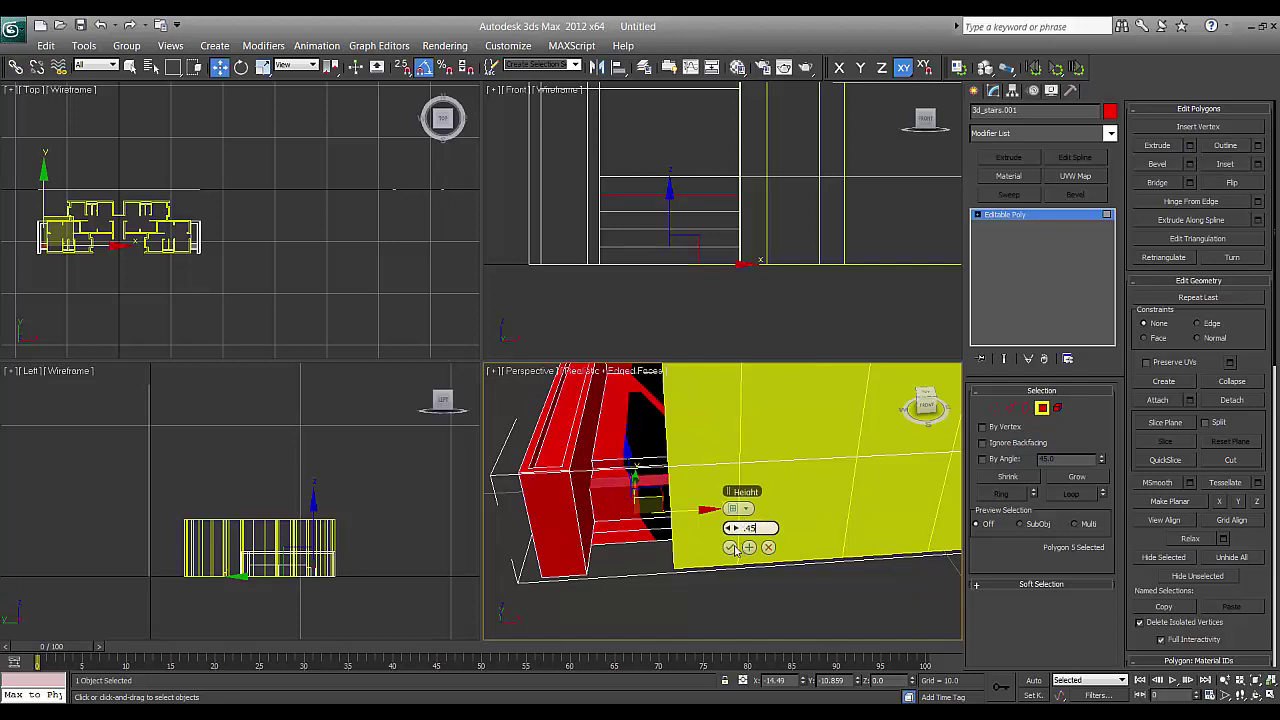
type(".45")
key("Return")
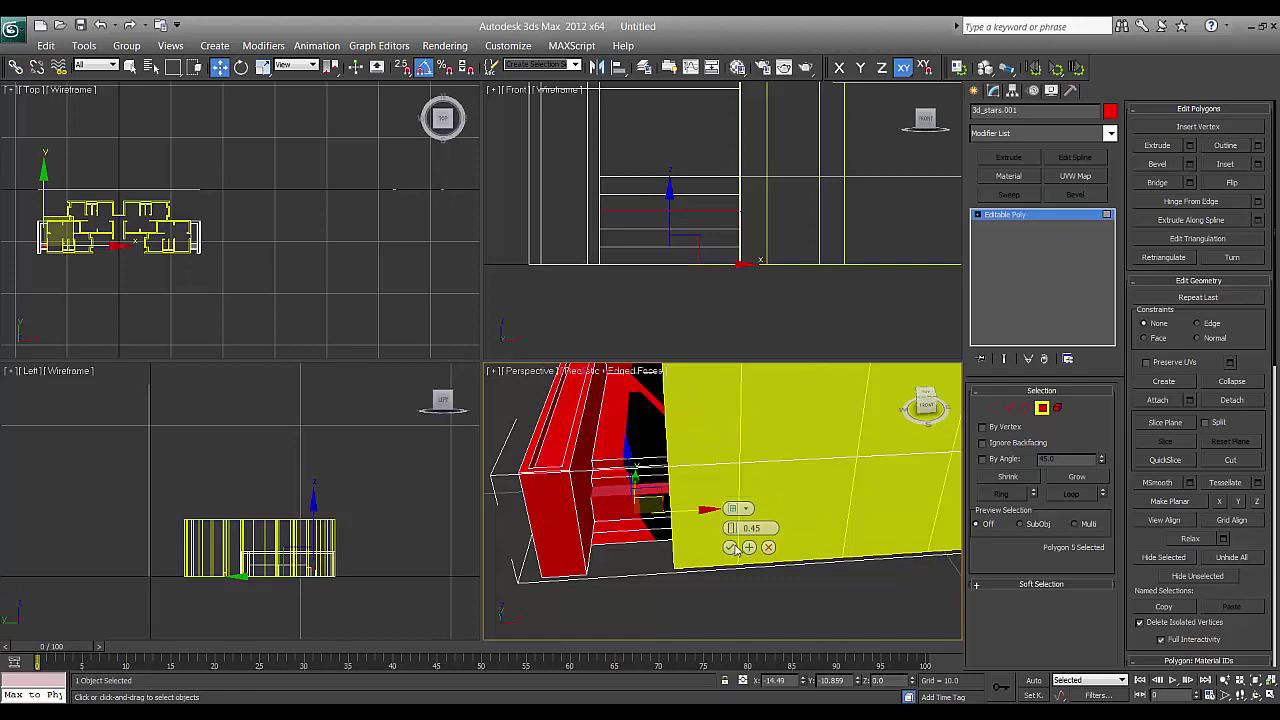
left_click(731, 547)
left_click(977, 90)
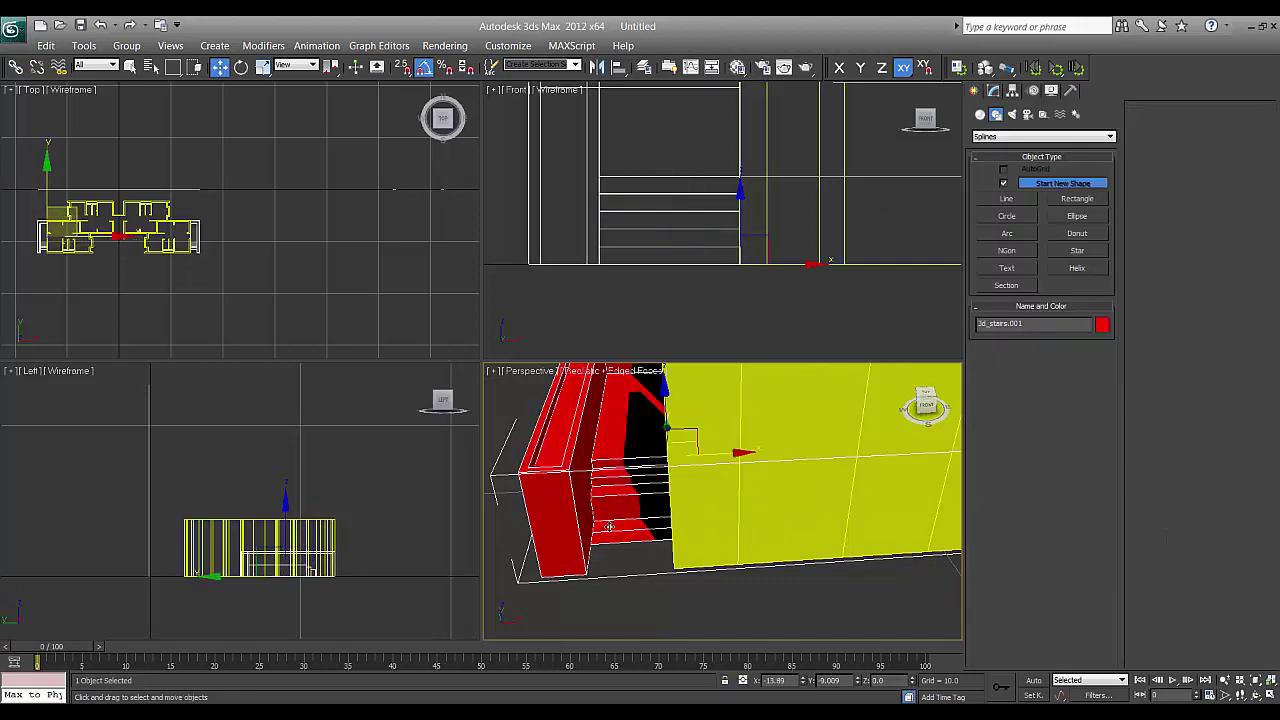
middle_click_drag(609, 528, 654, 514)
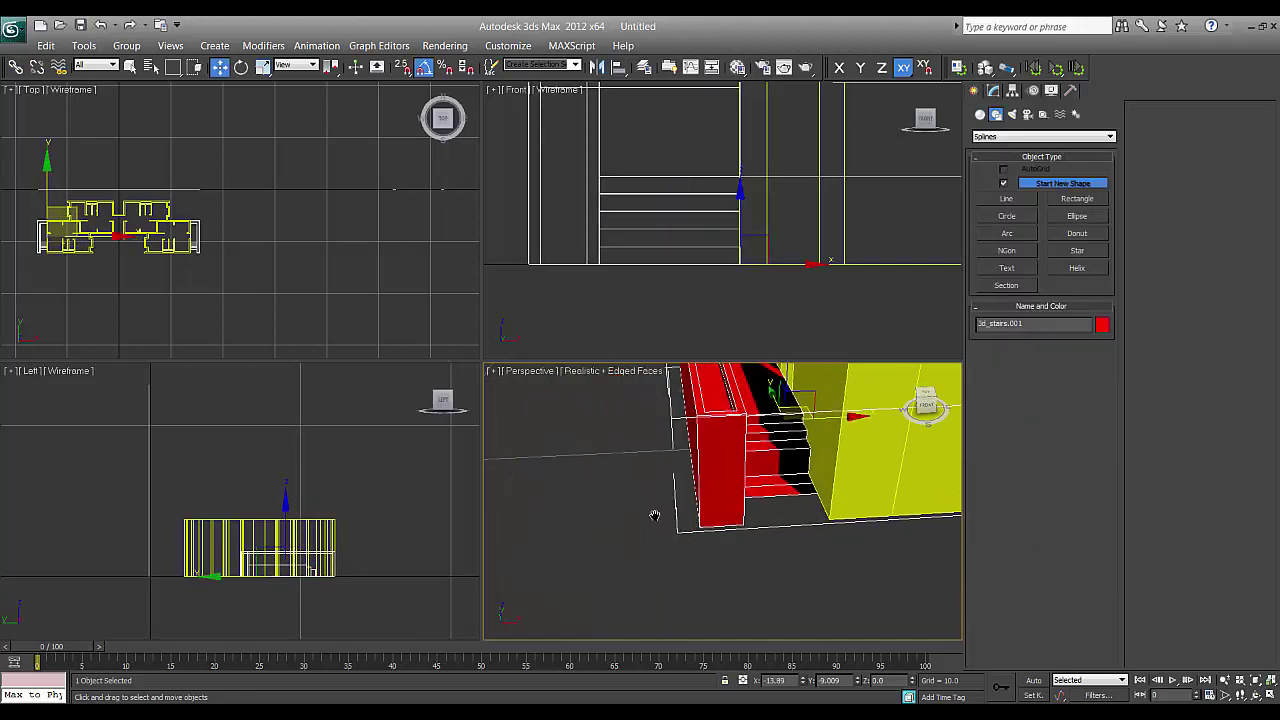
Measure the third-highest step's height in the Front view with a temporary 2.5D-snapped rectangle down to ground level, then undo the rectangle
left_click(1077, 199)
middle_click_drag(714, 246, 700, 234)
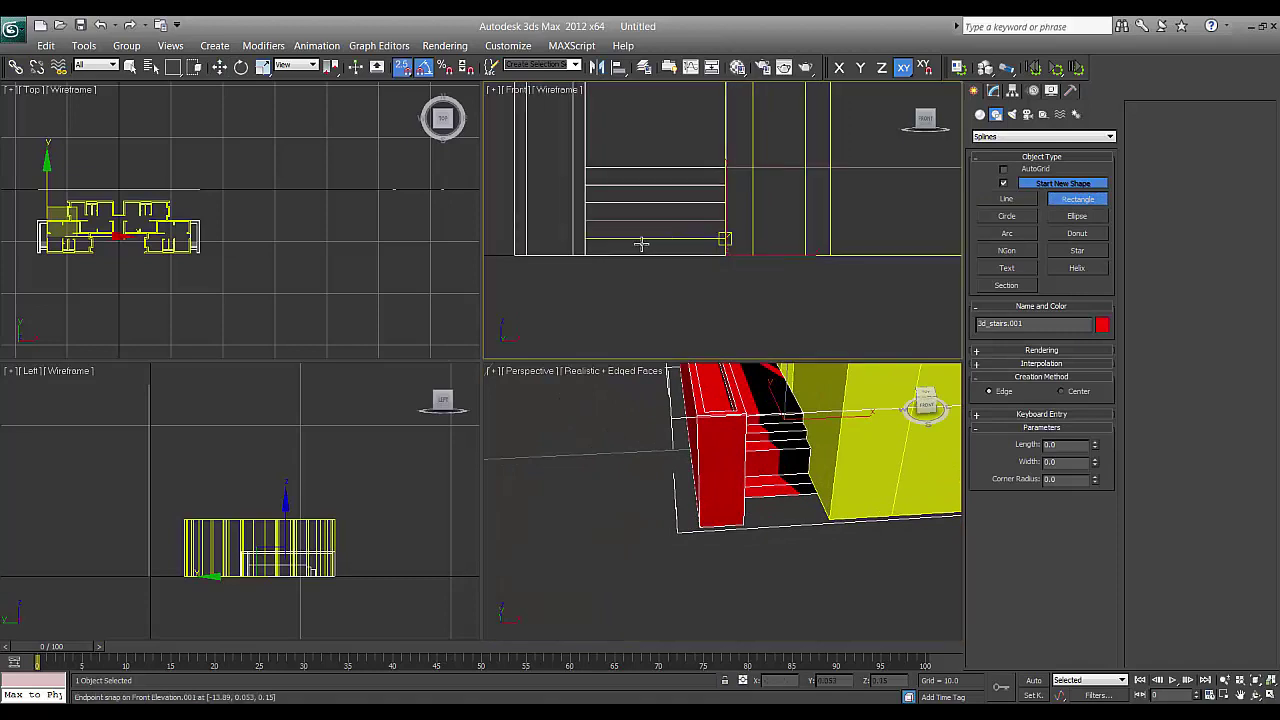
key("s")
left_click_drag(585, 220, 723, 253)
left_click(723, 251)
middle_click(765, 434)
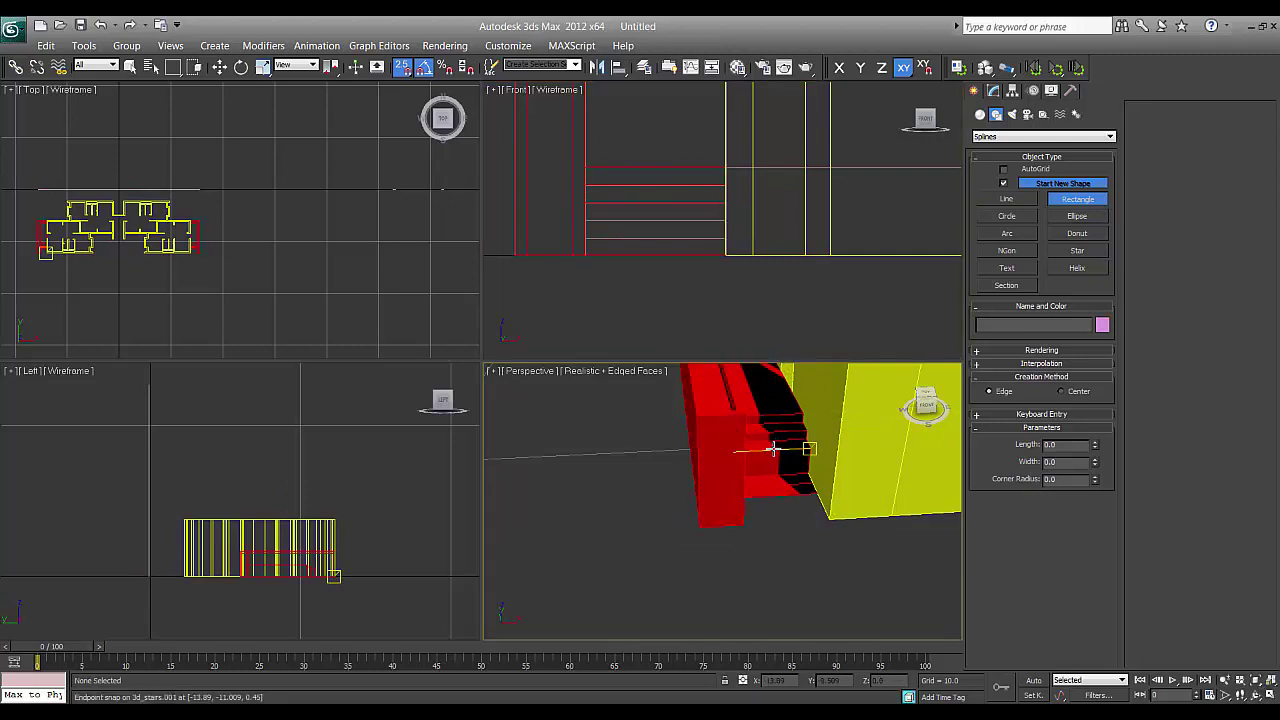
Leave the Rectangle tool, turn off snapping, and reopen the stairs Editable Poly at polygon level
middle_click_drag(774, 449, 758, 452)
key("s")
key("w")
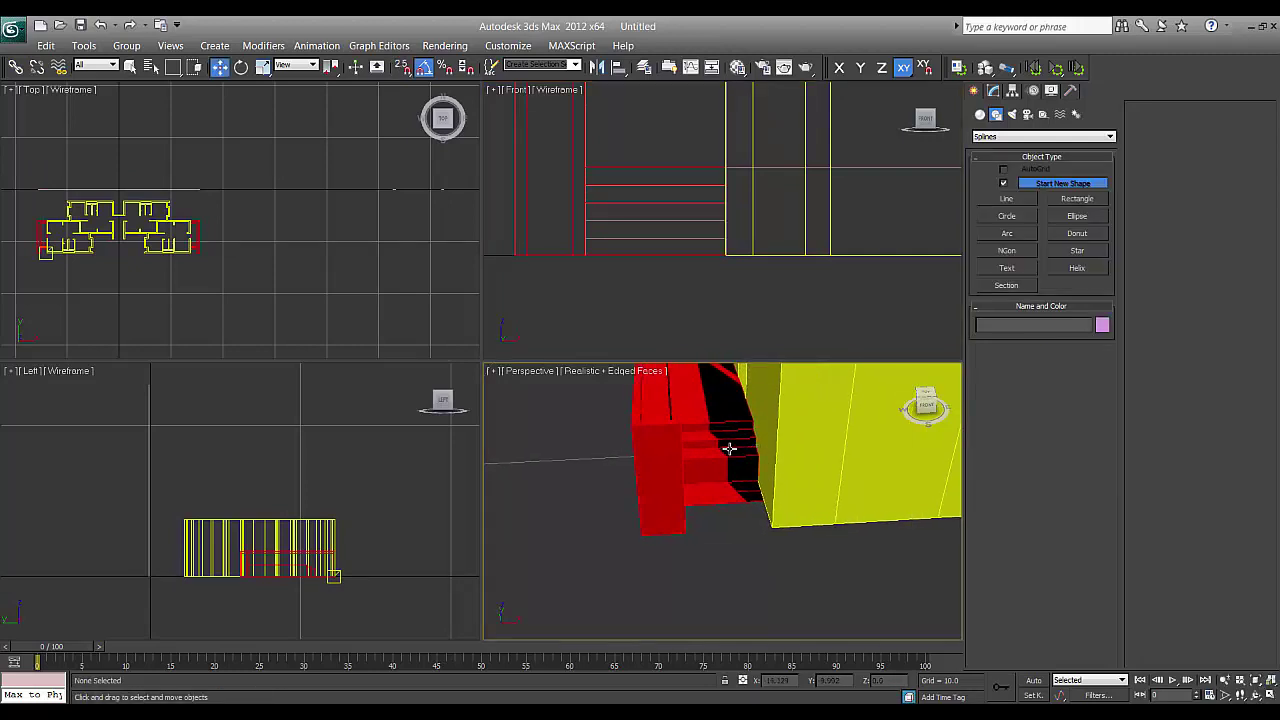
left_click(740, 448)
left_click(993, 90)
left_click(1042, 407)
Select the third-highest step polygon, extrude it by a height of 0.3 and exit polygon editing
left_click(733, 488)
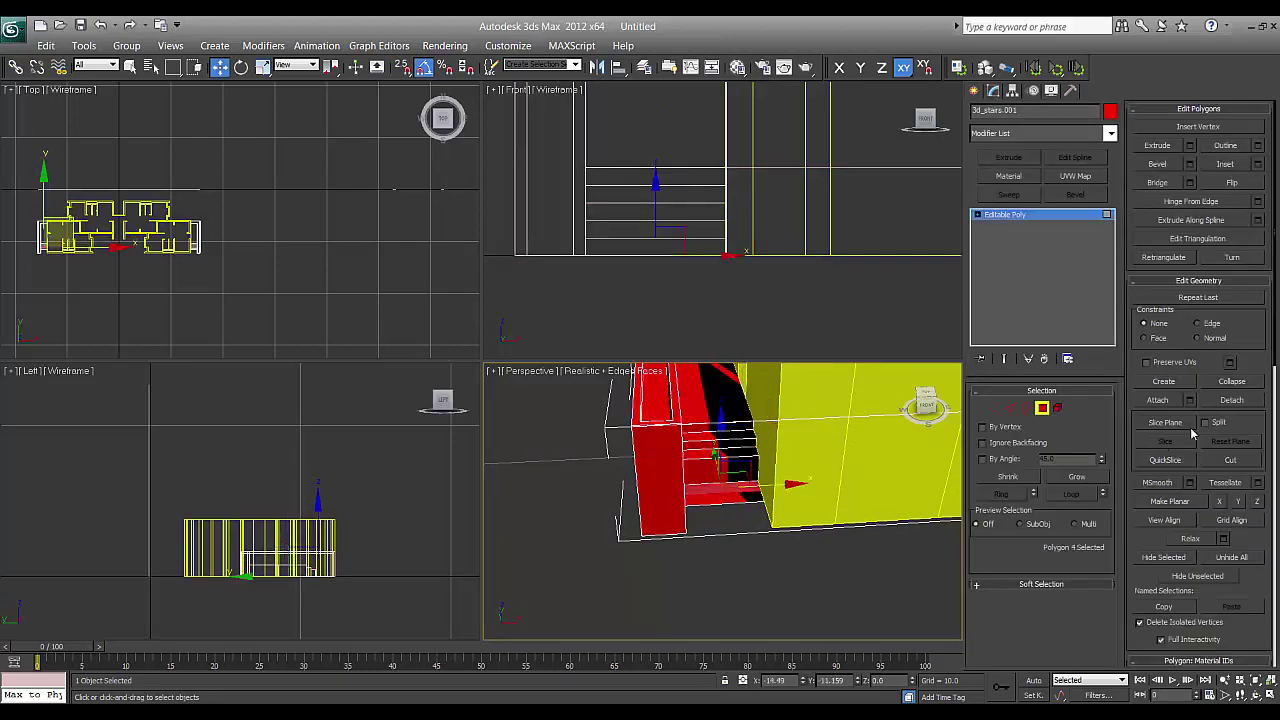
left_click(1190, 145)
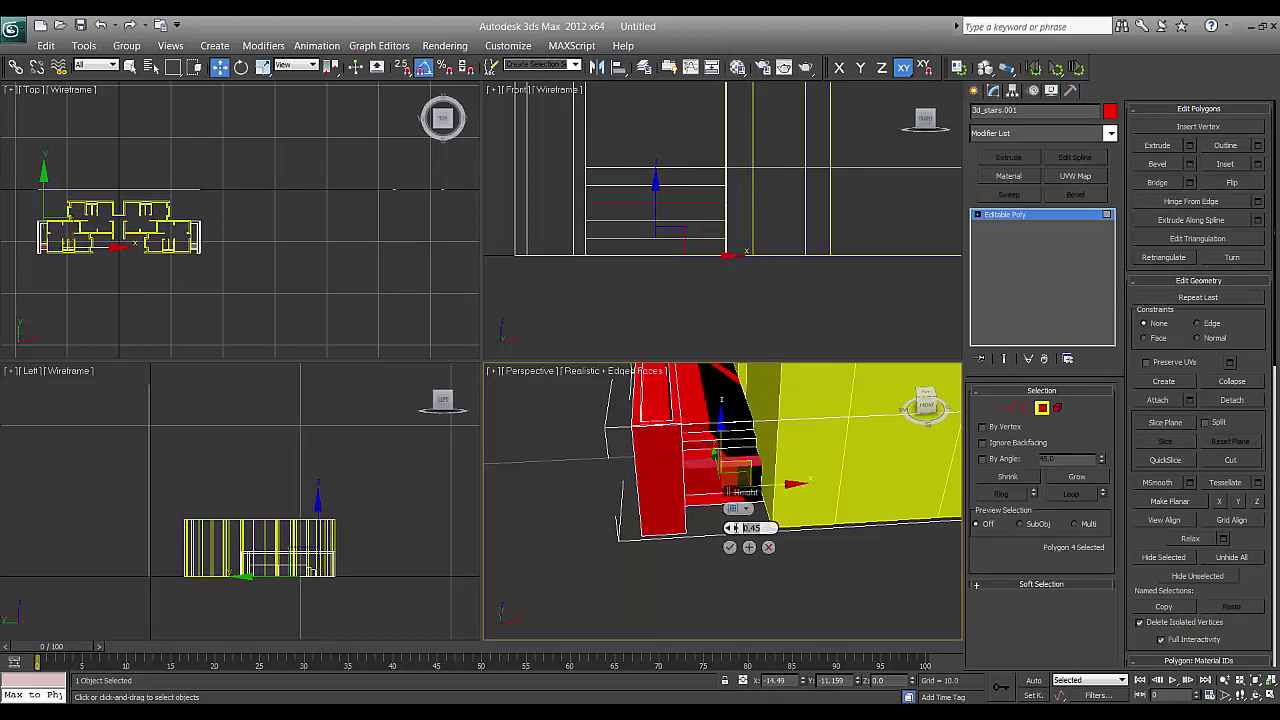
left_click(736, 528)
type(".3")
key("Return")
left_click(730, 548)
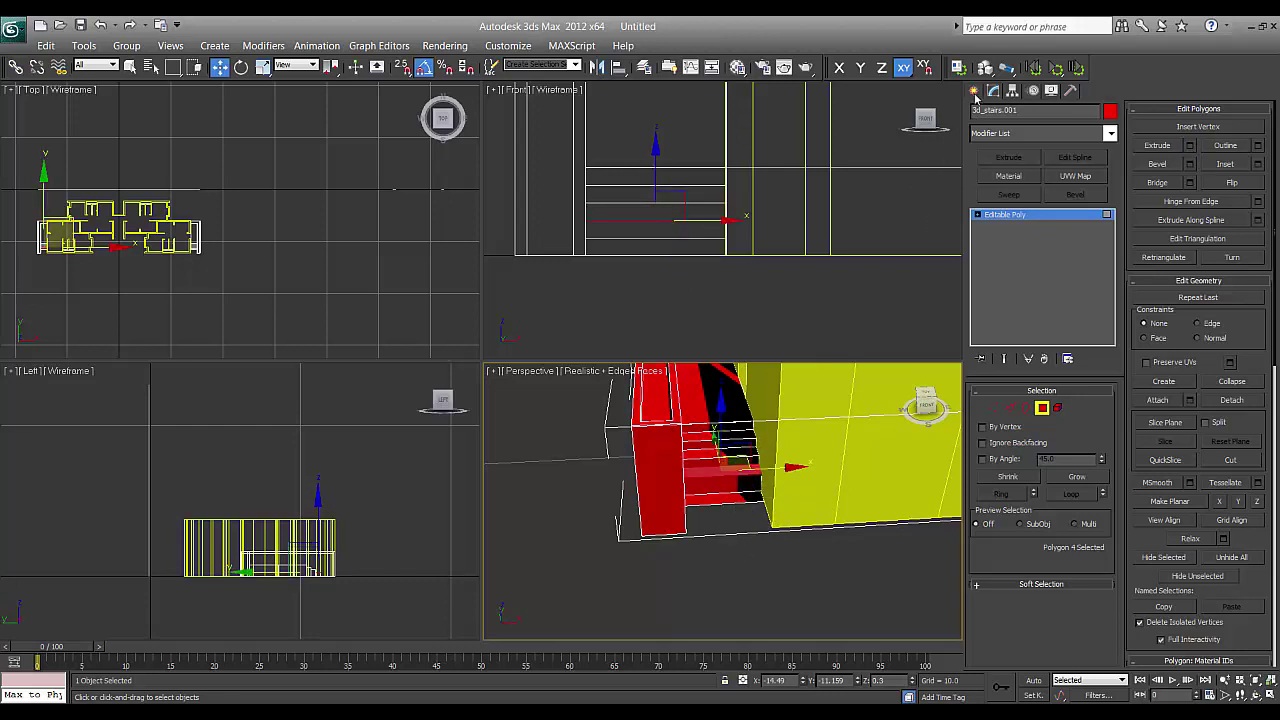
left_click(974, 91)
left_click(992, 91)
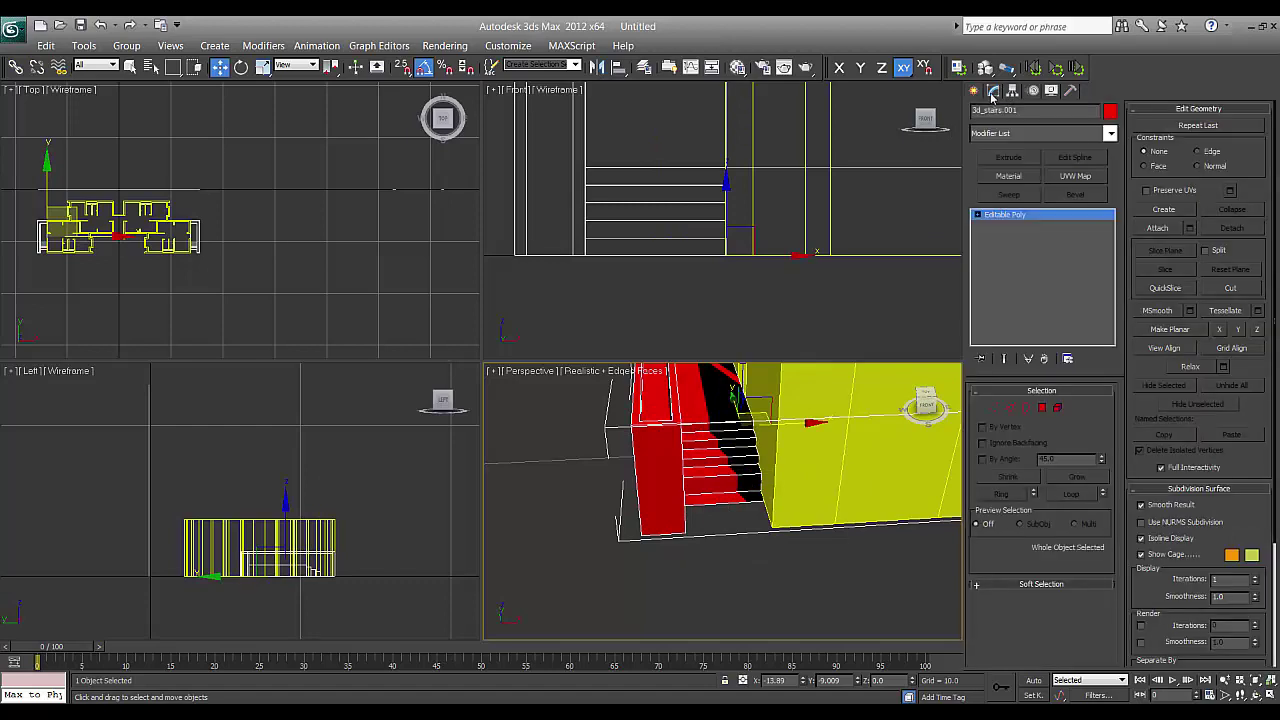
Measure the lowest step's height in the Front view with a temporary 2.5D-snapped rectangle down to ground level, then undo the rectangle
left_click(974, 91)
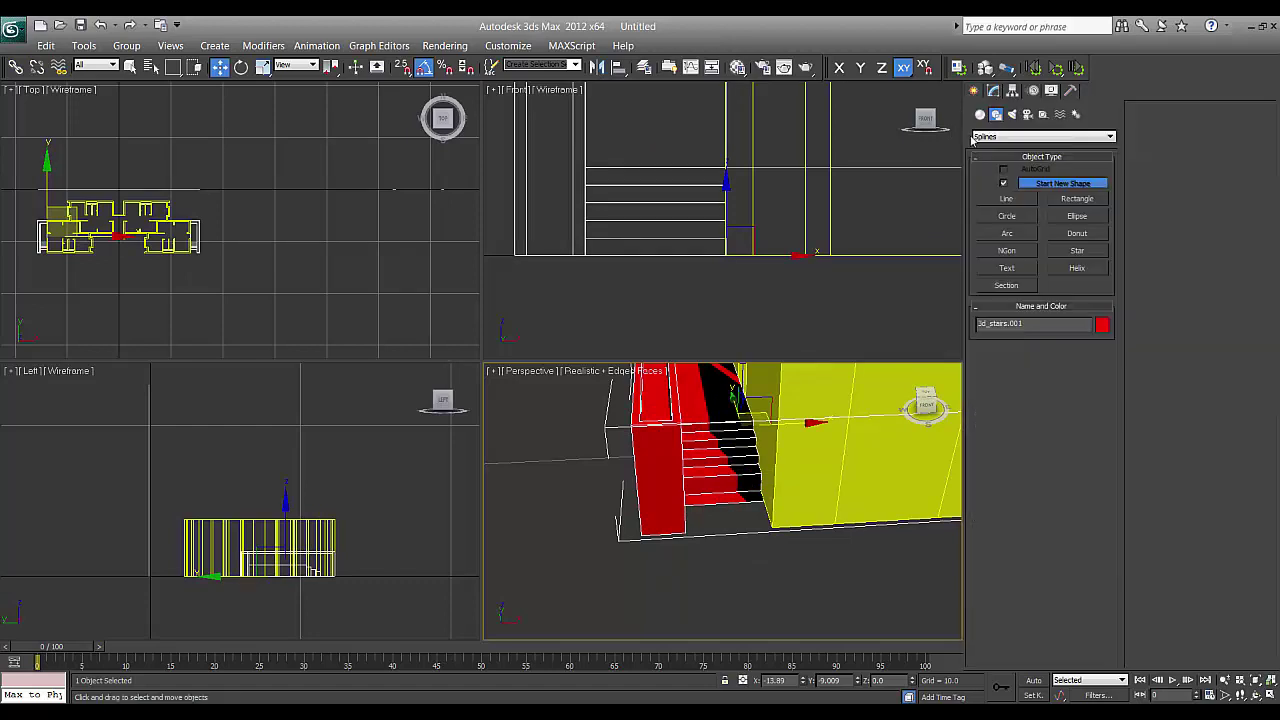
left_click(1077, 198)
middle_click_drag(656, 251, 634, 249)
key("s")
left_click_drag(563, 235, 704, 252)
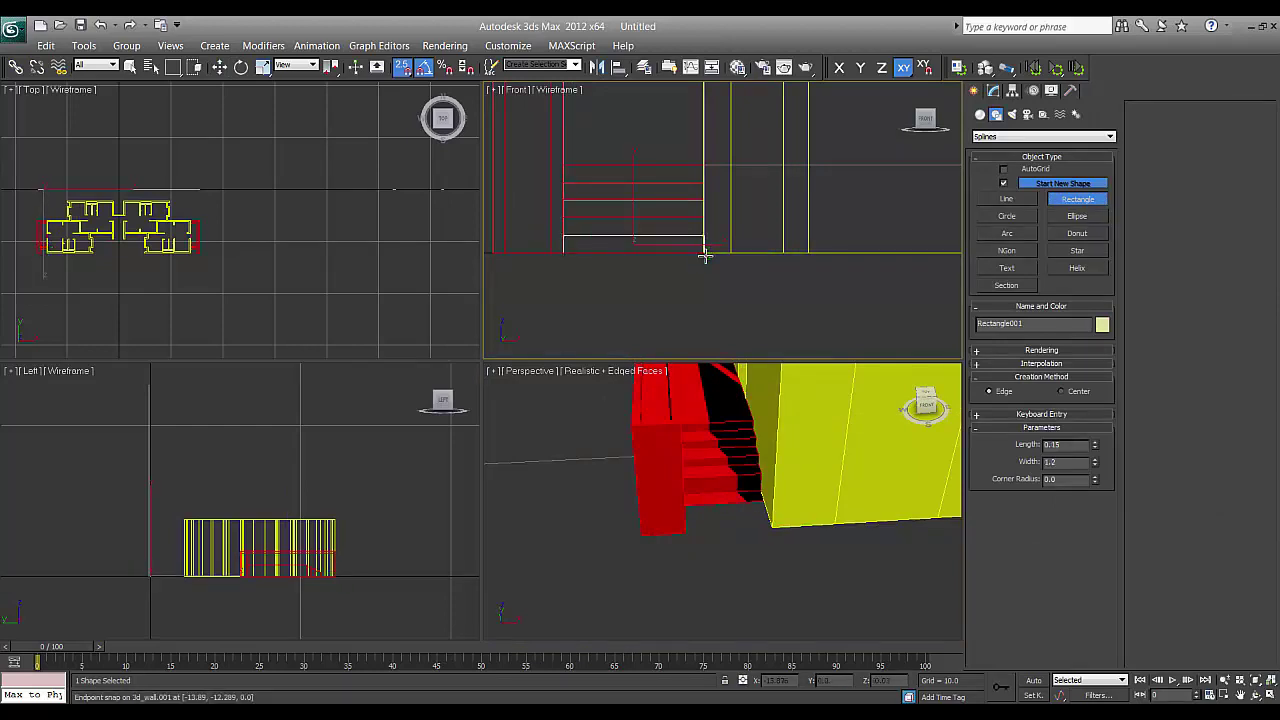
key("ctrl+z")
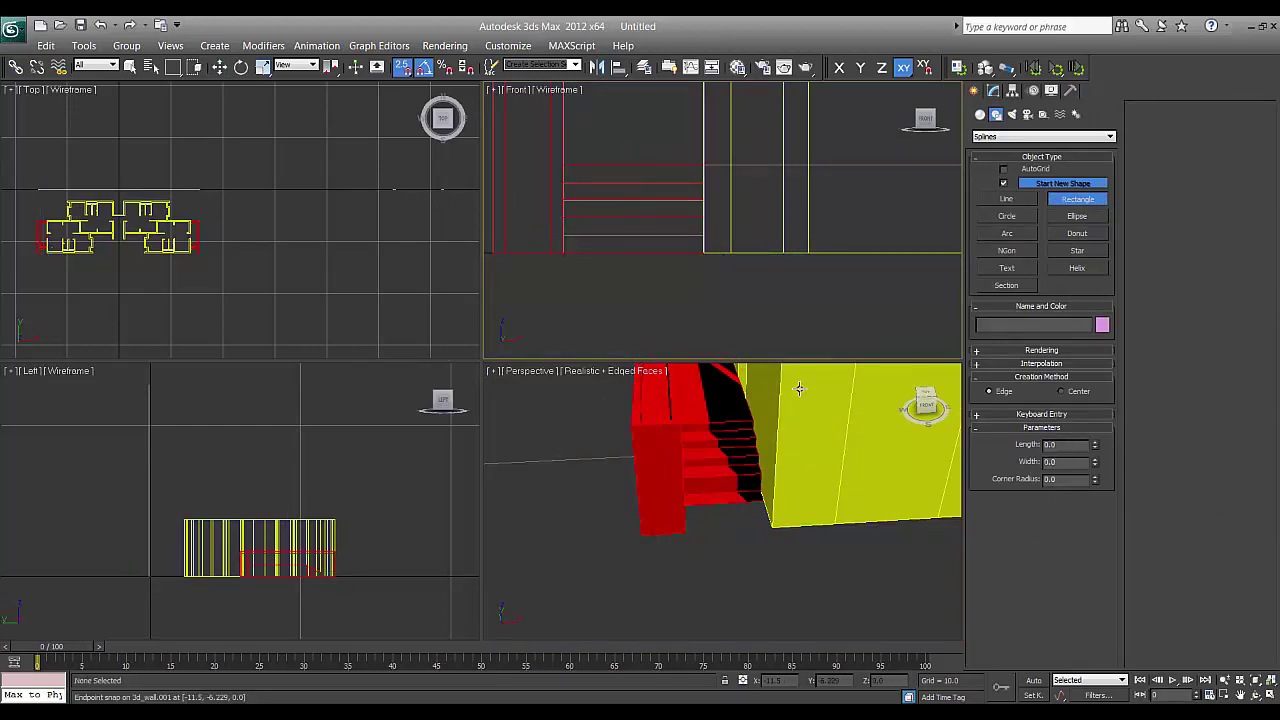
Exit rectangle drawing, disable snapping, and select the 3d_stairs object for polygon-level editing
right_click(718, 455)
key("s")
right_click(717, 454)
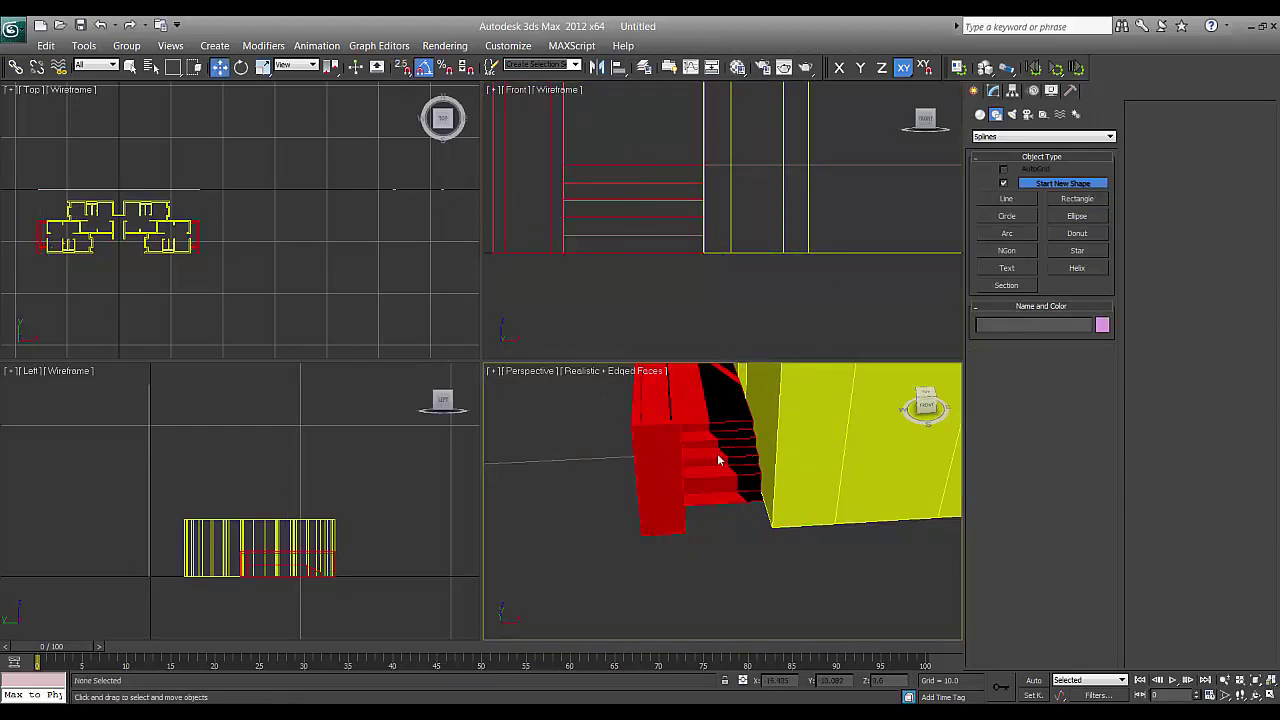
left_click(717, 454)
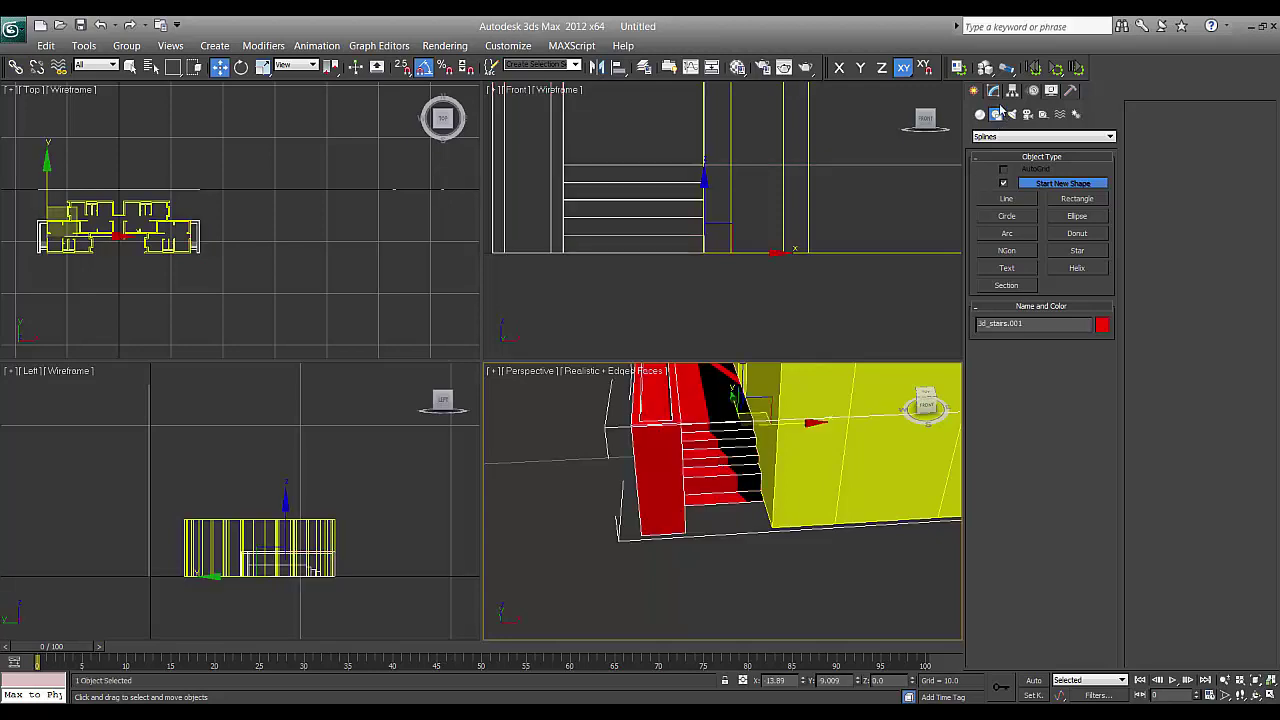
left_click(993, 92)
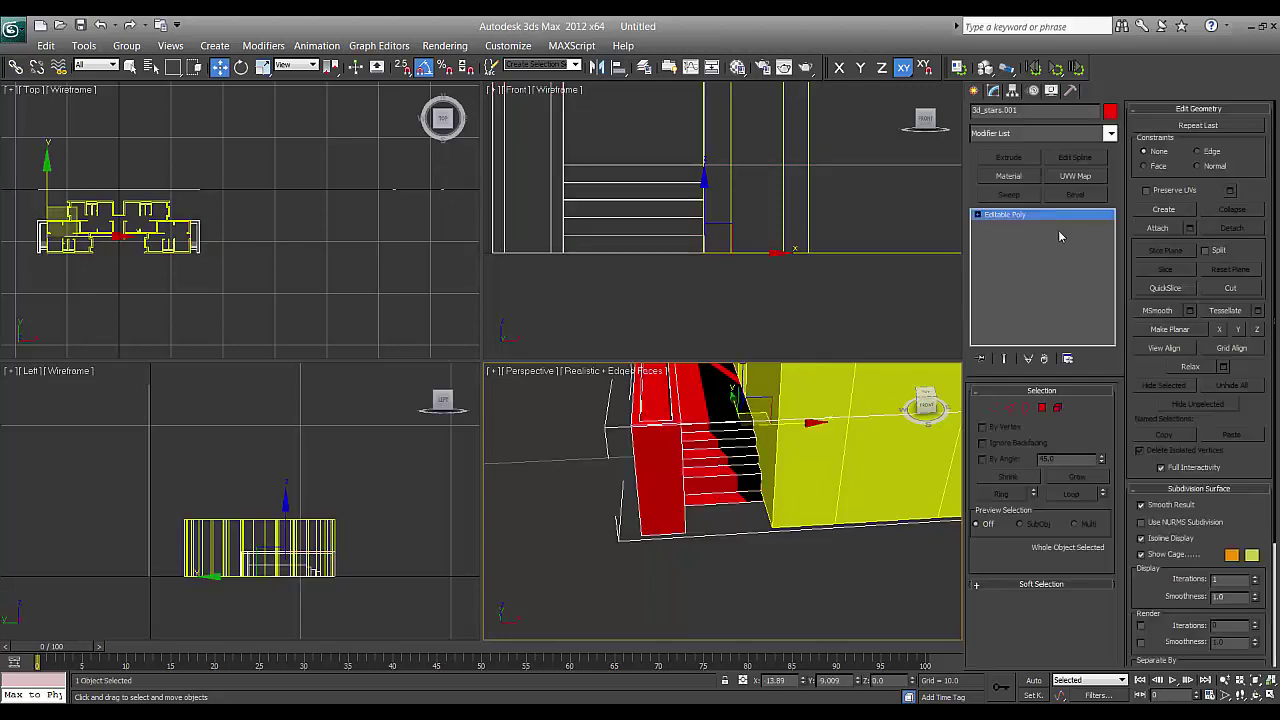
left_click(1044, 409)
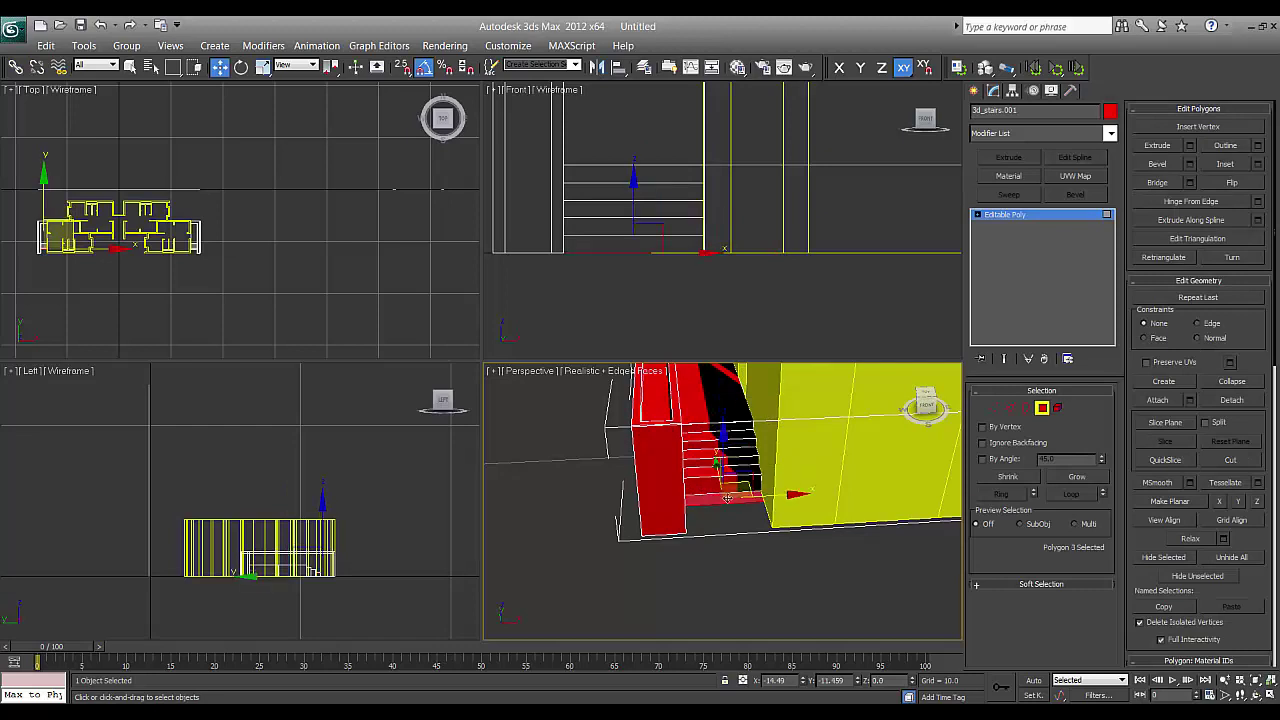
Extrude the lowest step polygon by a height of 0.15 and exit polygon editing
left_click(1189, 148)
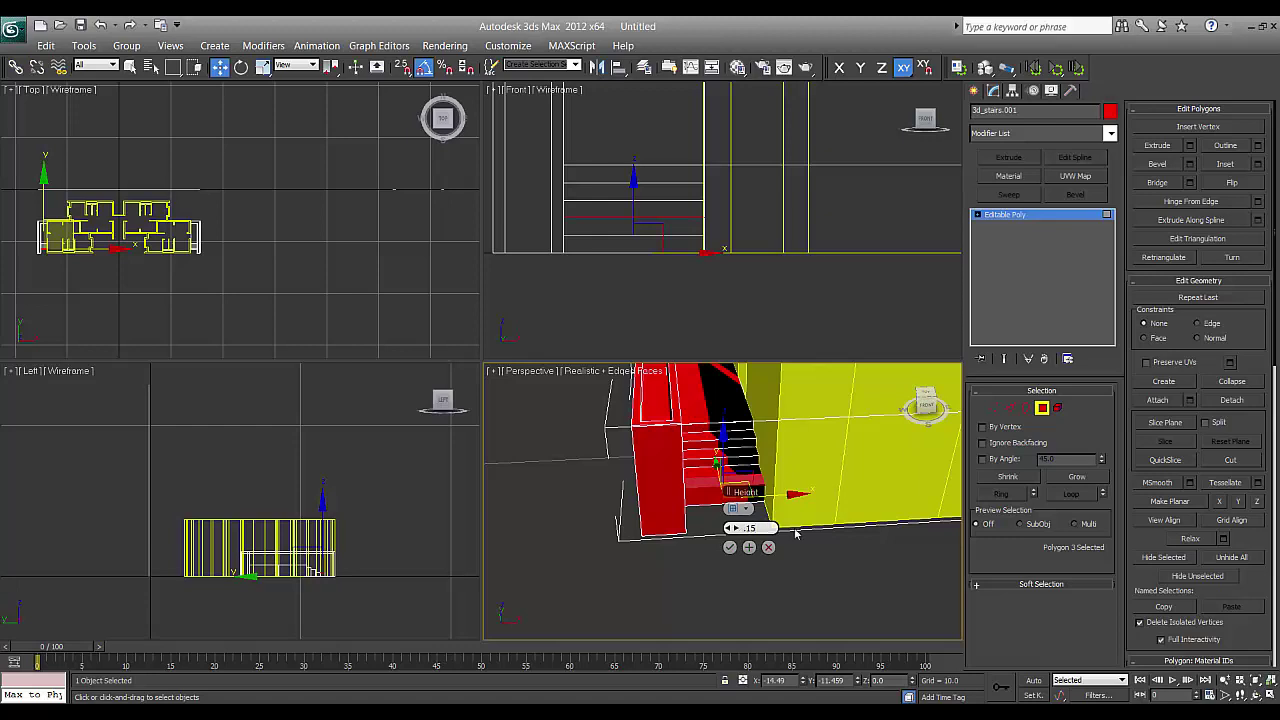
left_click(730, 547)
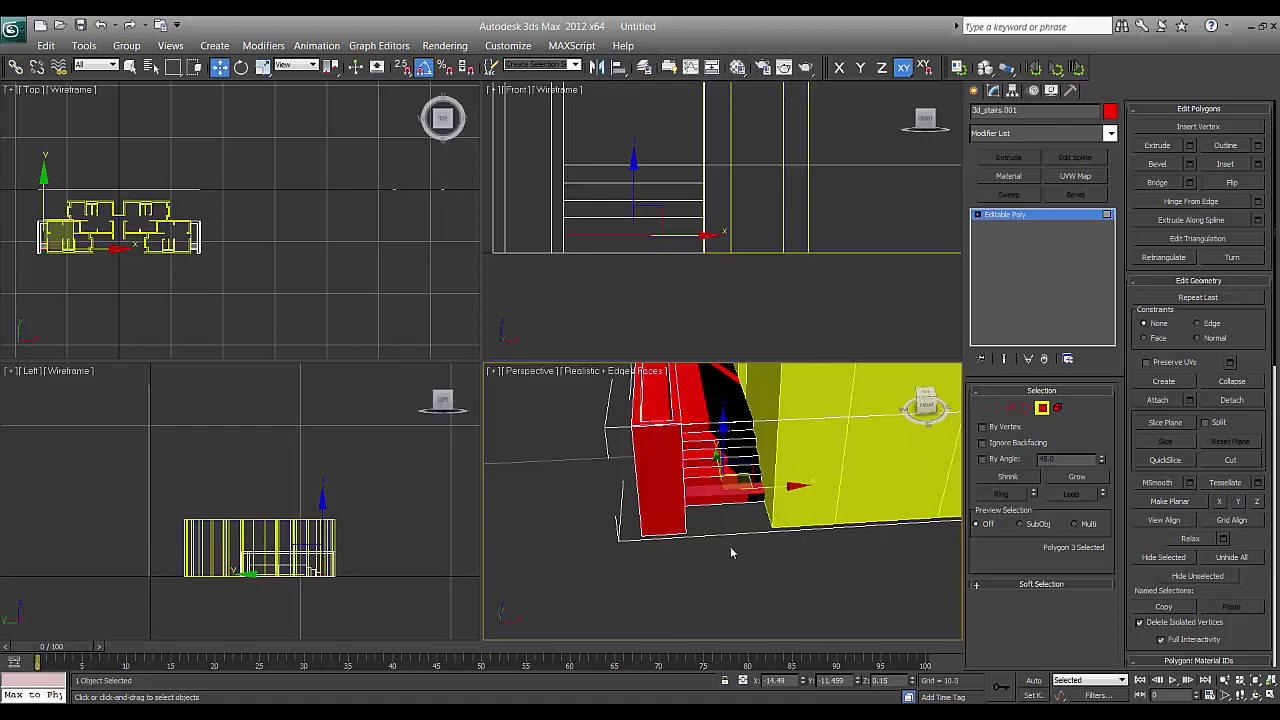
left_click(974, 91)
scroll(757, 477, "down", 8)
scroll(758, 474, "up", 5)
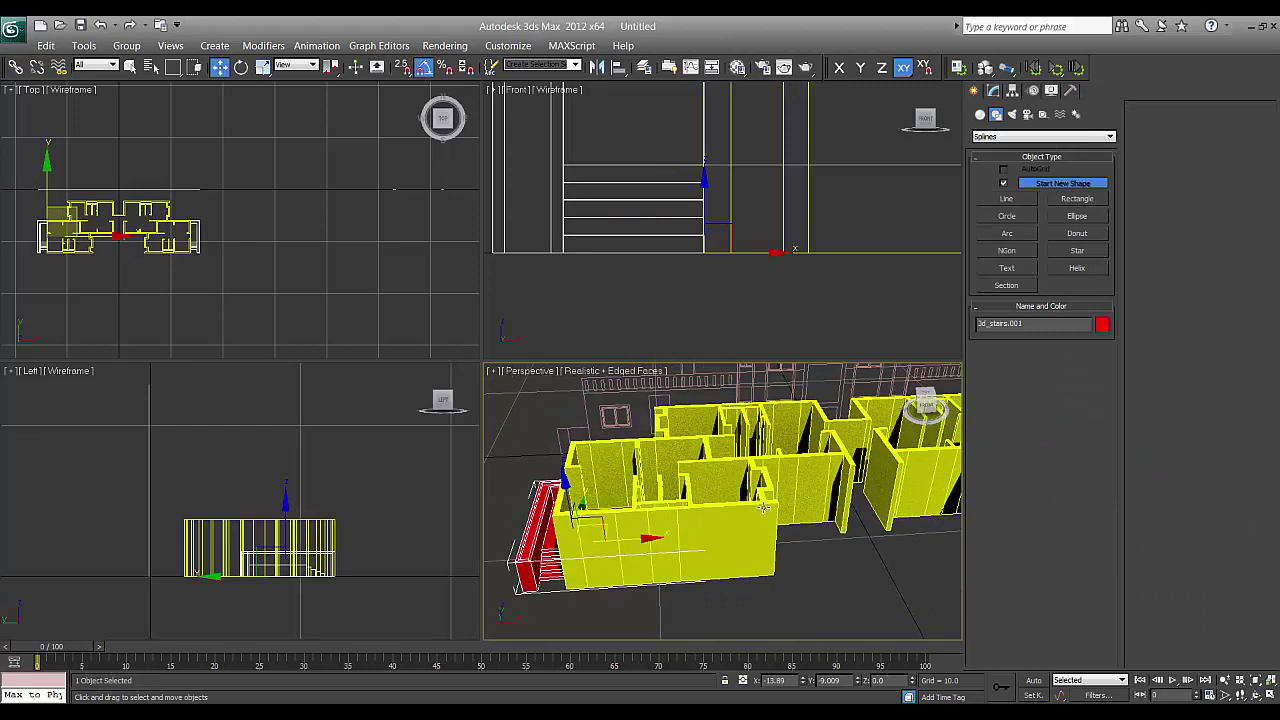
middle_click_drag(772, 584, 768, 571, "alt")
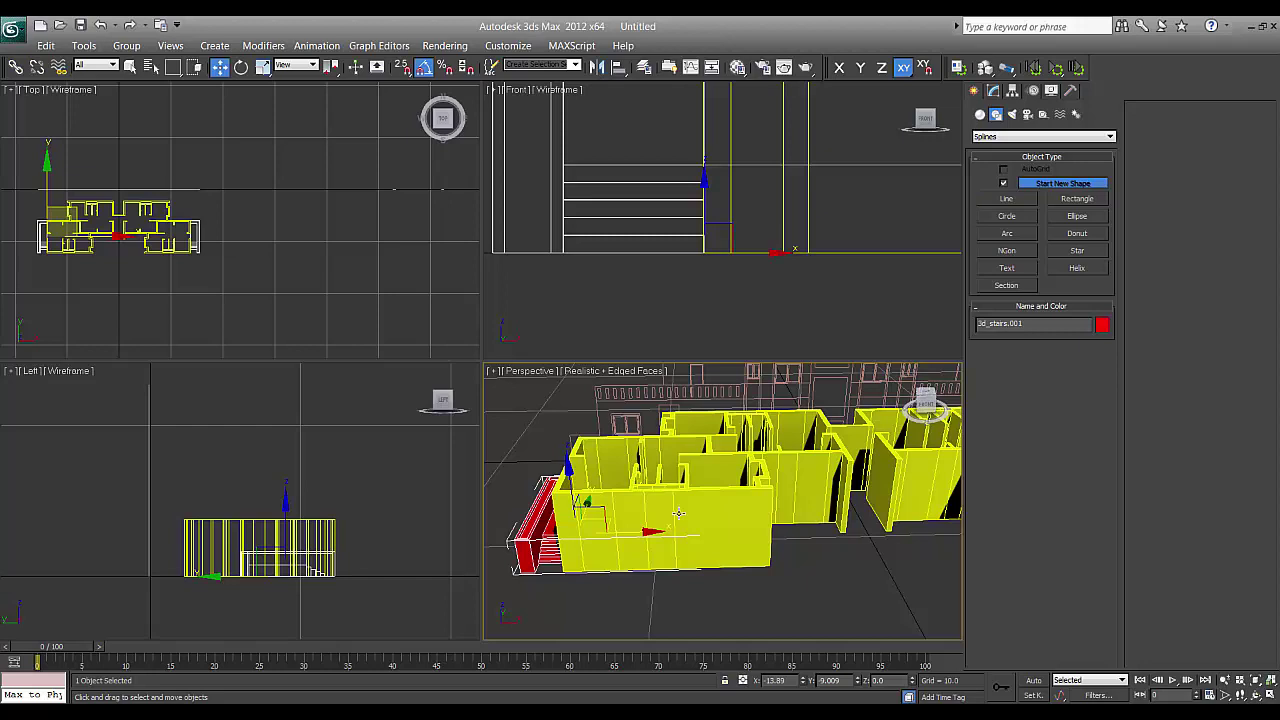
middle_click_drag(727, 508, 742, 511)
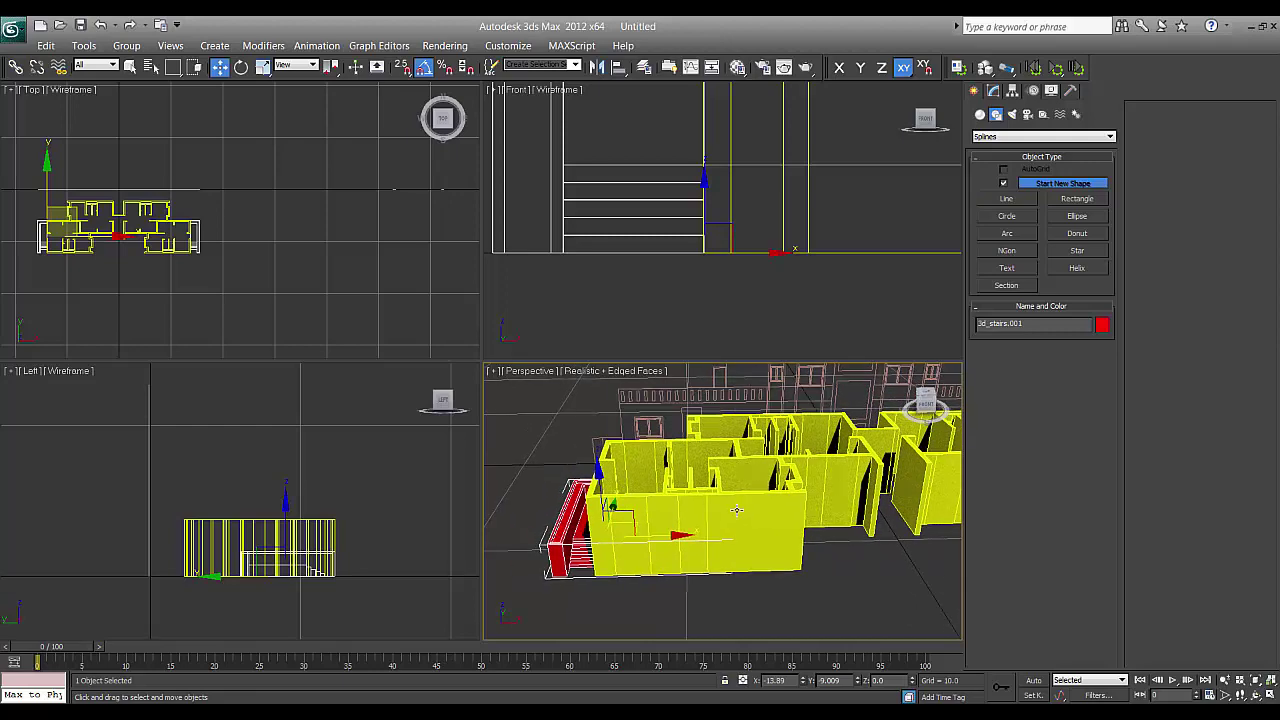